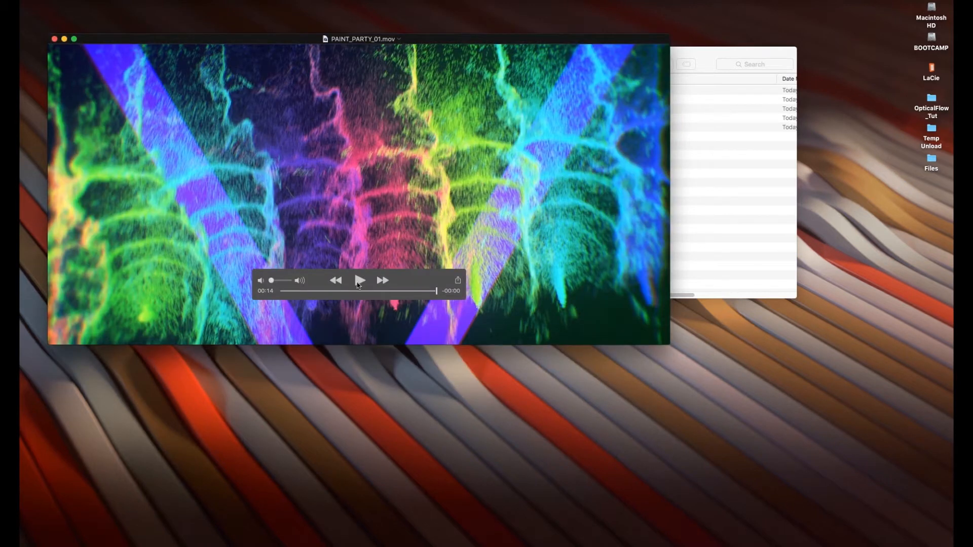
# - Play PAINT_PARTY_01.mov from the beginning and enlarge its window to watch the particle example
pyautogui.moveTo(436, 291); pyautogui.dragTo(150, 298)
pyautogui.click(359, 280)
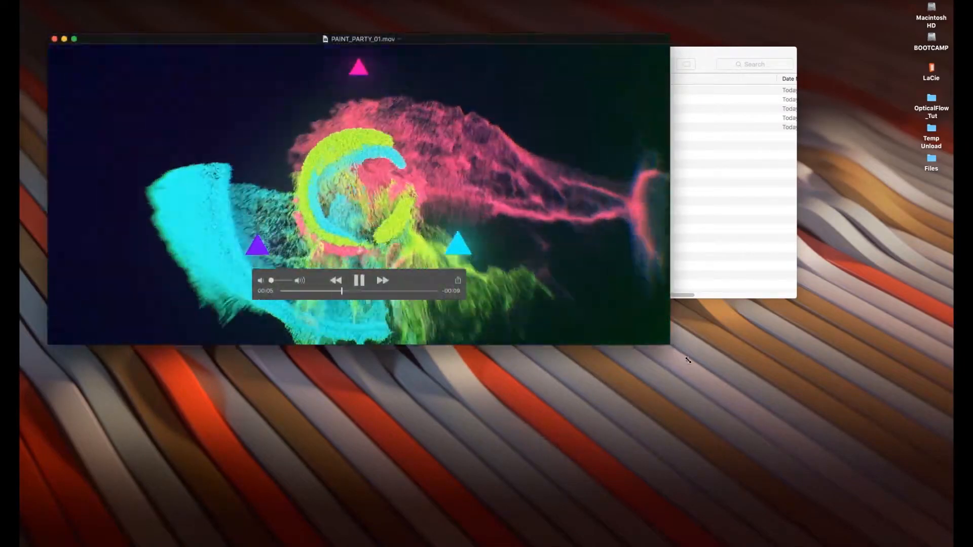
pyautogui.moveTo(688, 360); pyautogui.dragTo(918, 530)
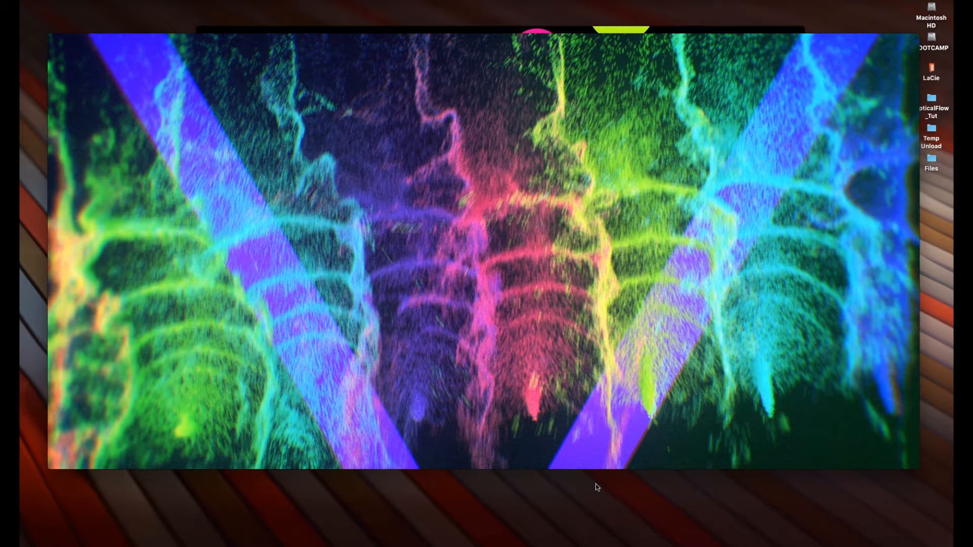
# - Switch to Finder, expand the Footage folder in OpticalFlow_Tut and play Fire_Clip.mov
pyautogui.press('super+Tab')
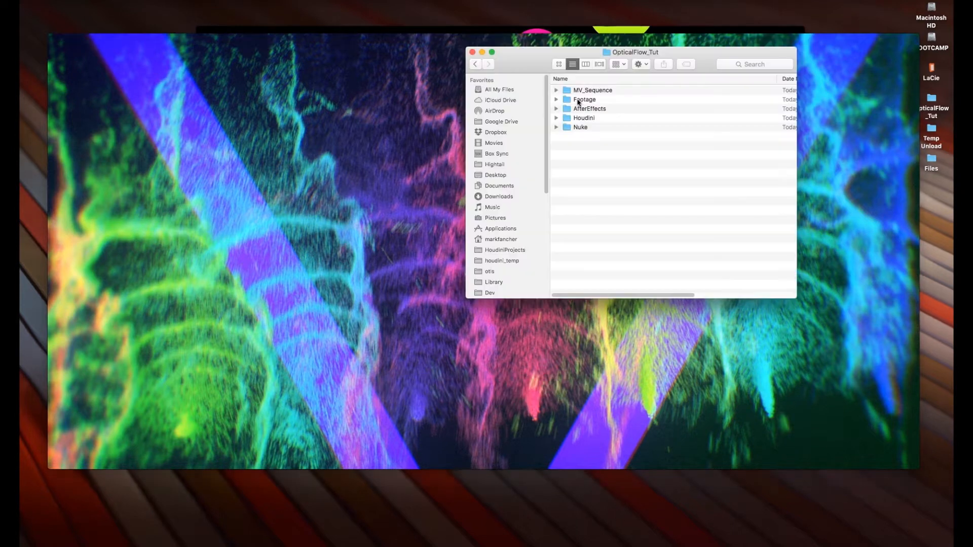
pyautogui.click(557, 100)
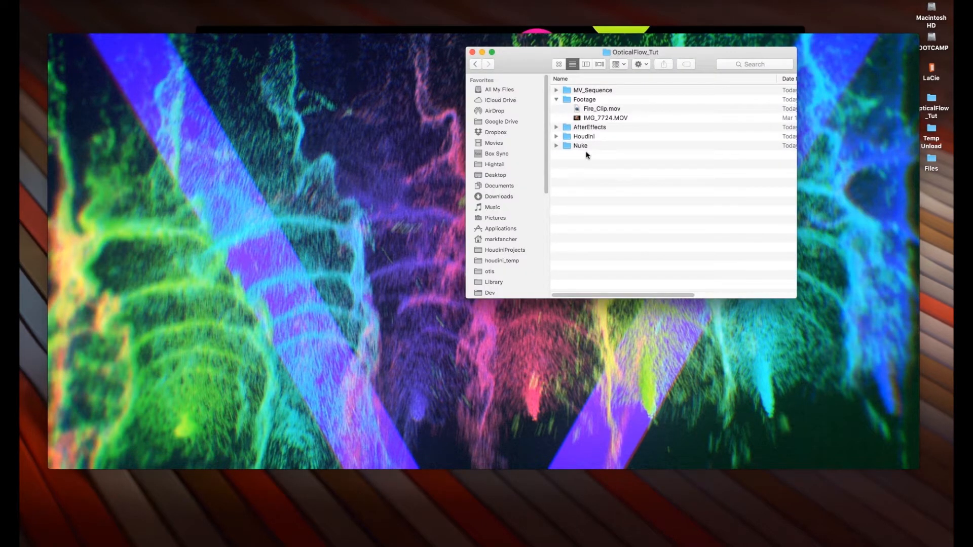
pyautogui.click(598, 110)
pyautogui.doubleClick(598, 110)
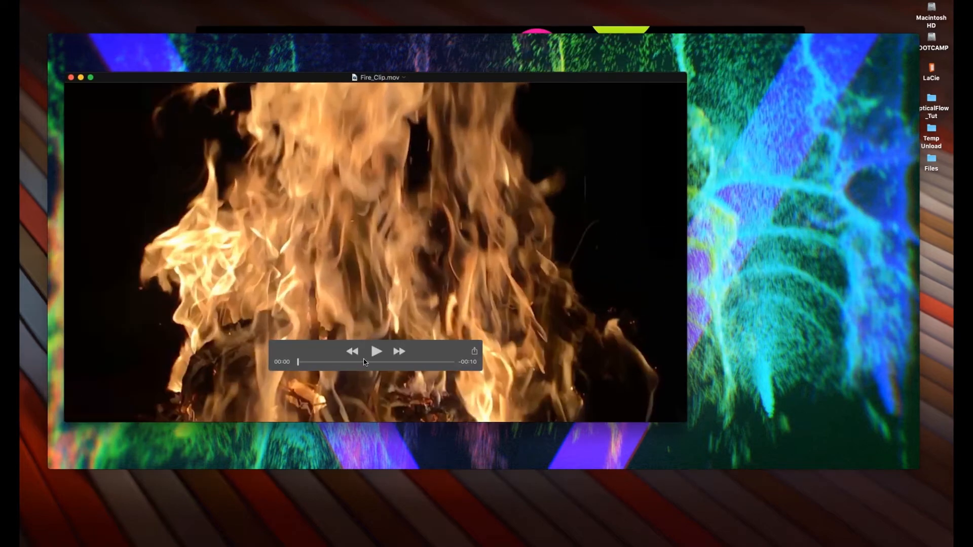
pyautogui.click(375, 351)
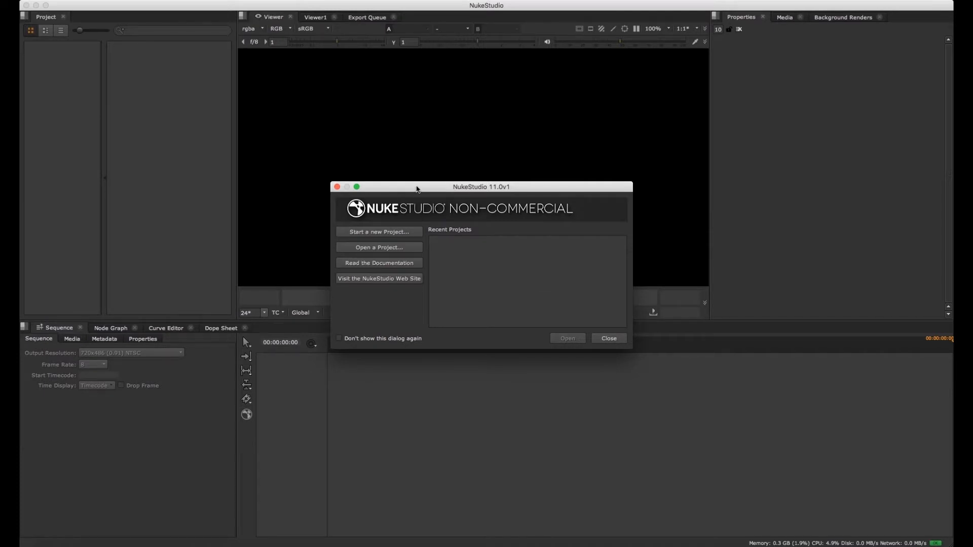
# - In NukeStudio, dismiss the startup dialog and show the Node Graph with Viewer1 deselected
pyautogui.moveTo(419, 191); pyautogui.dragTo(372, 105)
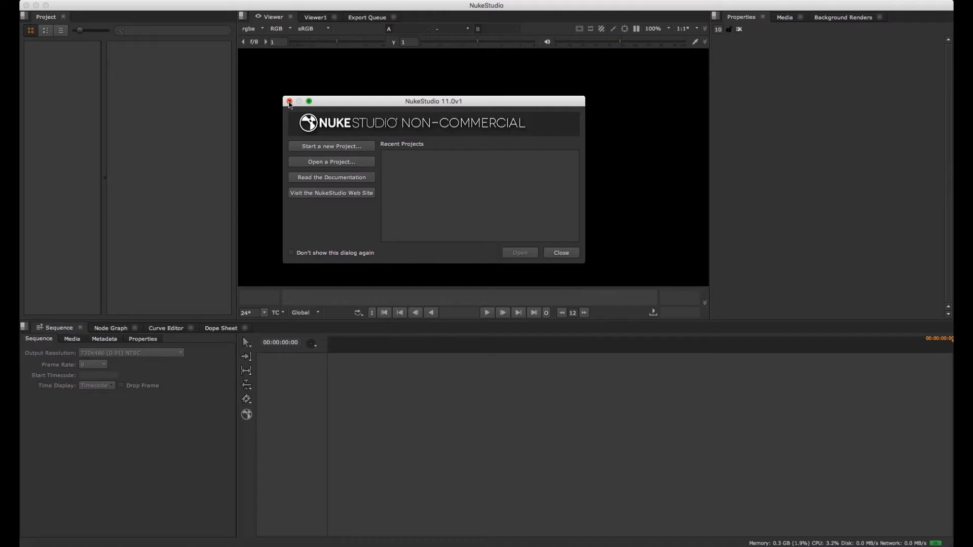
pyautogui.click(289, 101)
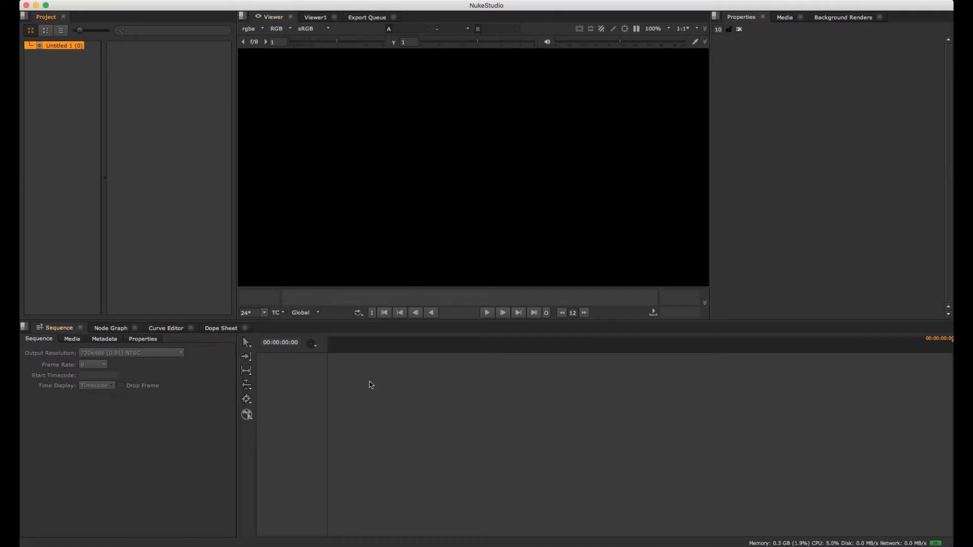
pyautogui.click(109, 328)
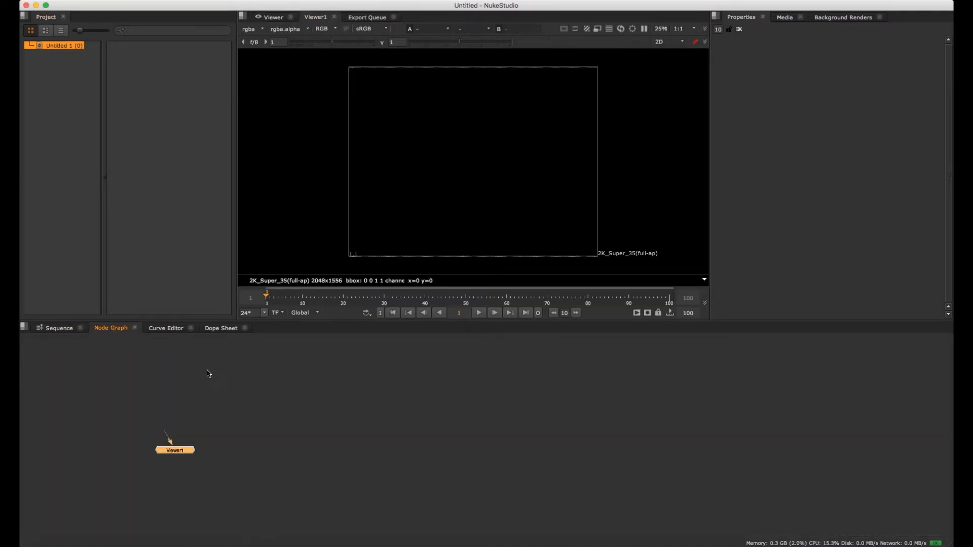
pyautogui.keyDown('alt'); pyautogui.moveTo(231, 411); pyautogui.dragTo(262, 425, button='middle'); pyautogui.keyUp('alt')
pyautogui.moveTo(197, 427); pyautogui.dragTo(300, 450, button='middle')
pyautogui.click(204, 405)
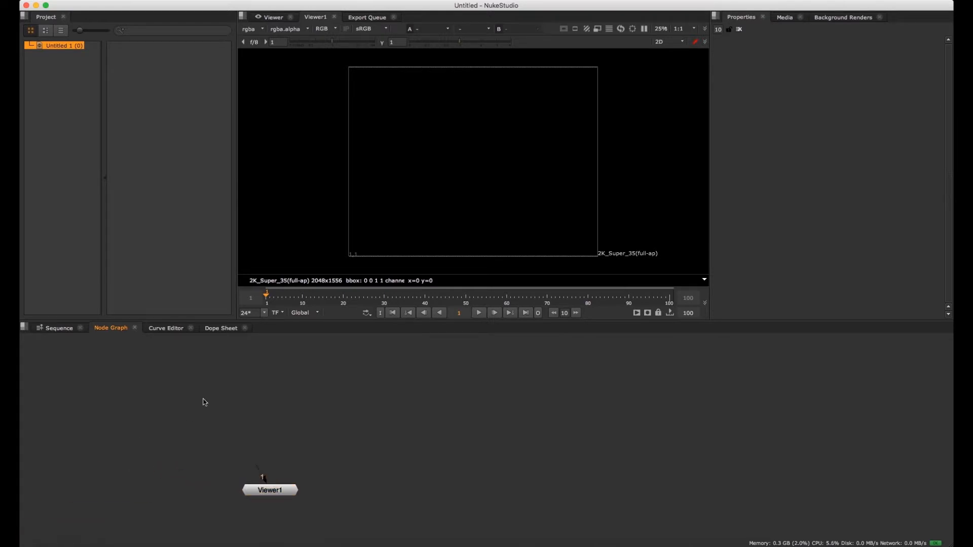
# - Add a Read node that loads Fire_Clip.mov from Desktop/OpticalFlow_Tut/Footage and show it in Viewer1
pyautogui.press('Tab')
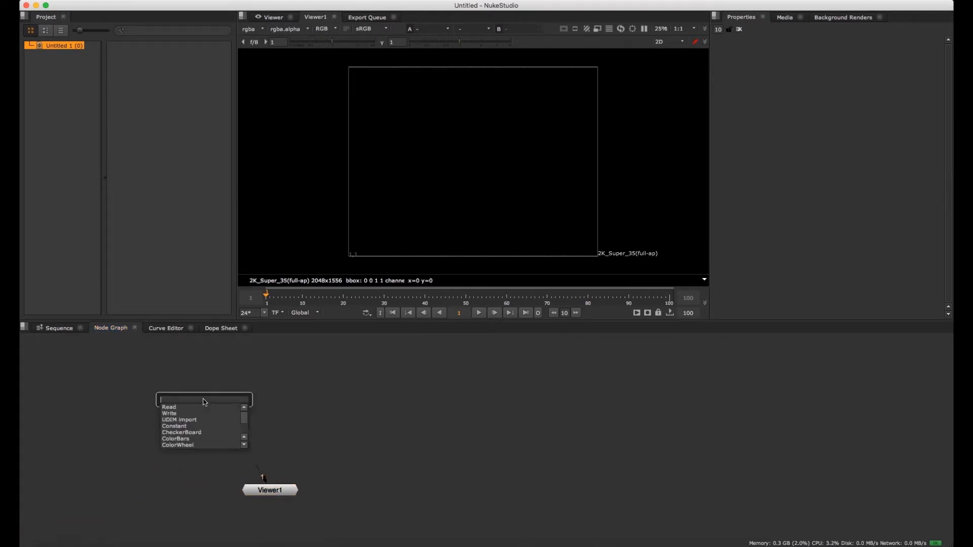
pyautogui.click(171, 407)
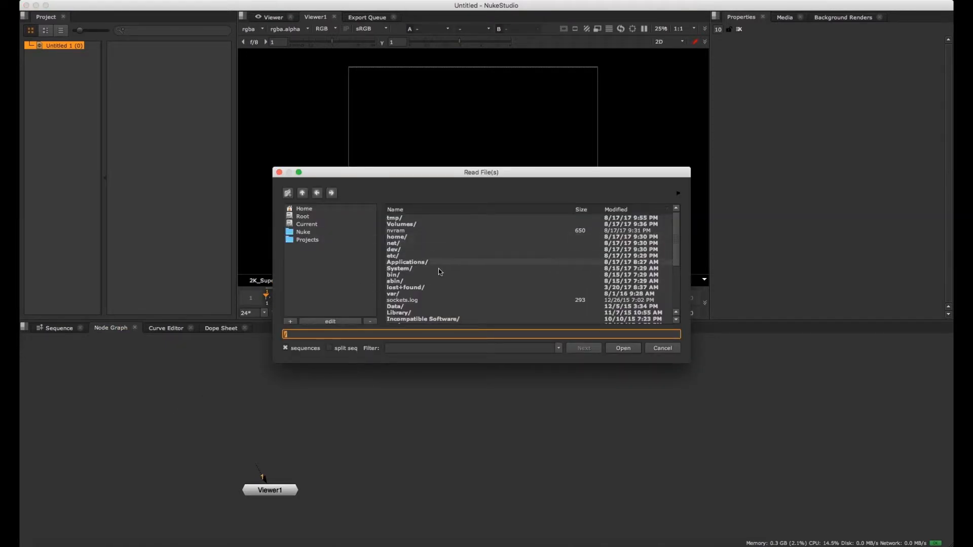
pyautogui.click(304, 208)
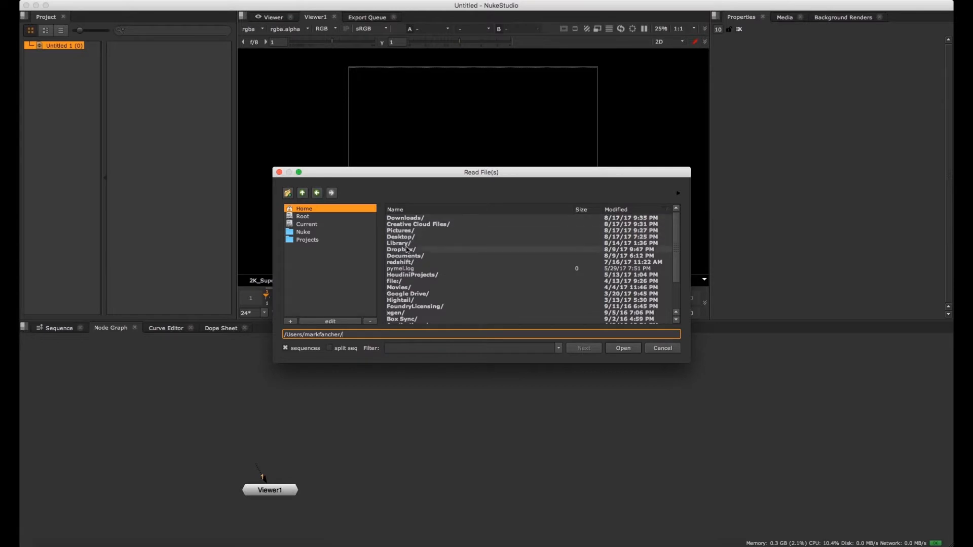
pyautogui.doubleClick(403, 237)
pyautogui.doubleClick(413, 218)
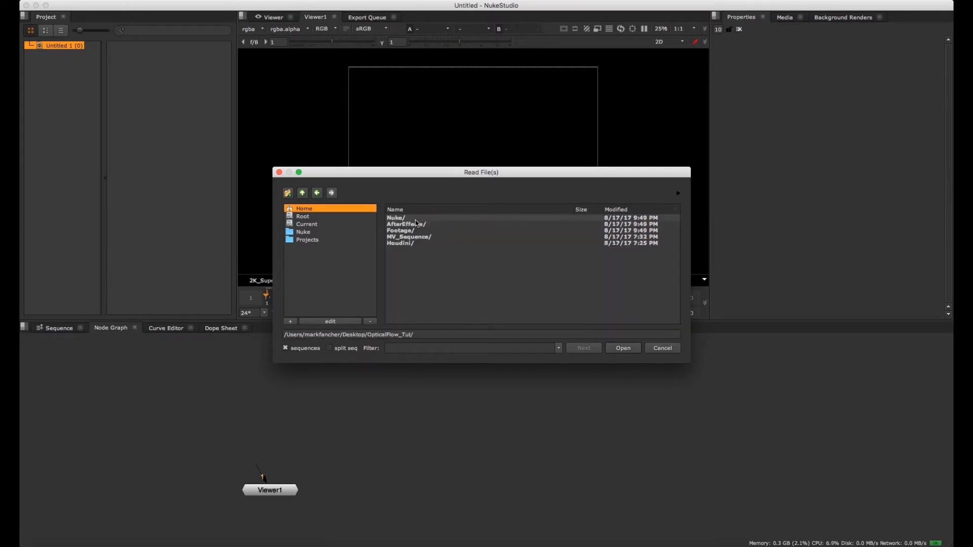
pyautogui.doubleClick(408, 231)
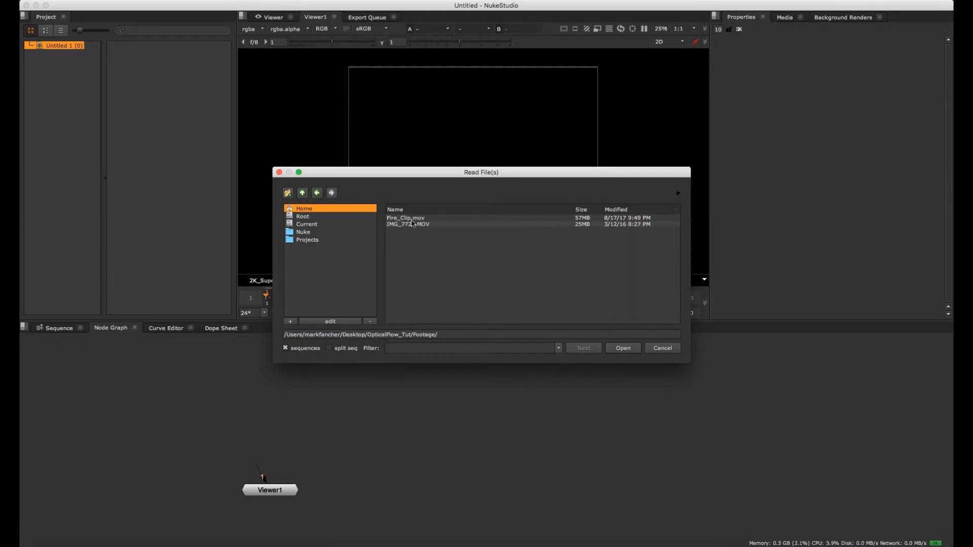
pyautogui.click(411, 219)
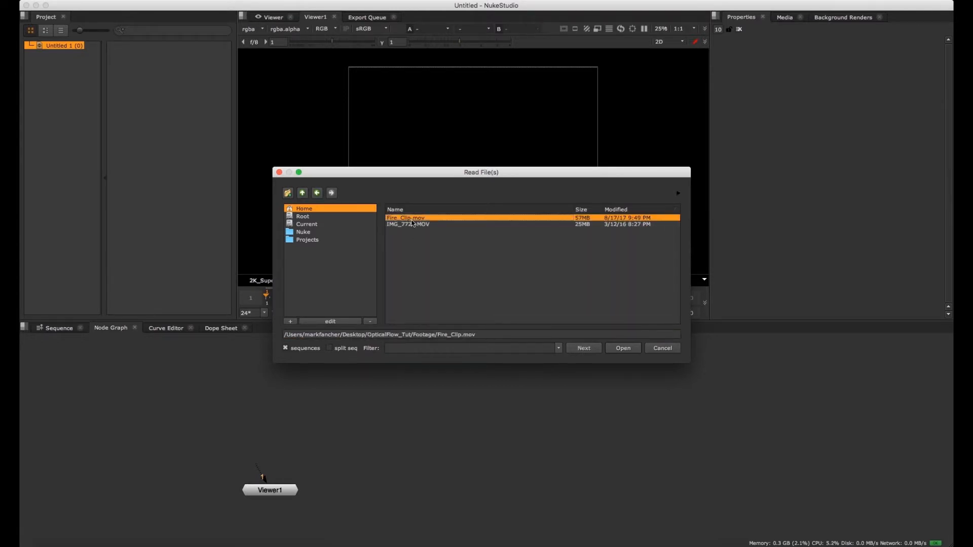
pyautogui.click(622, 350)
pyautogui.moveTo(206, 406); pyautogui.dragTo(227, 393)
pyautogui.press('1')
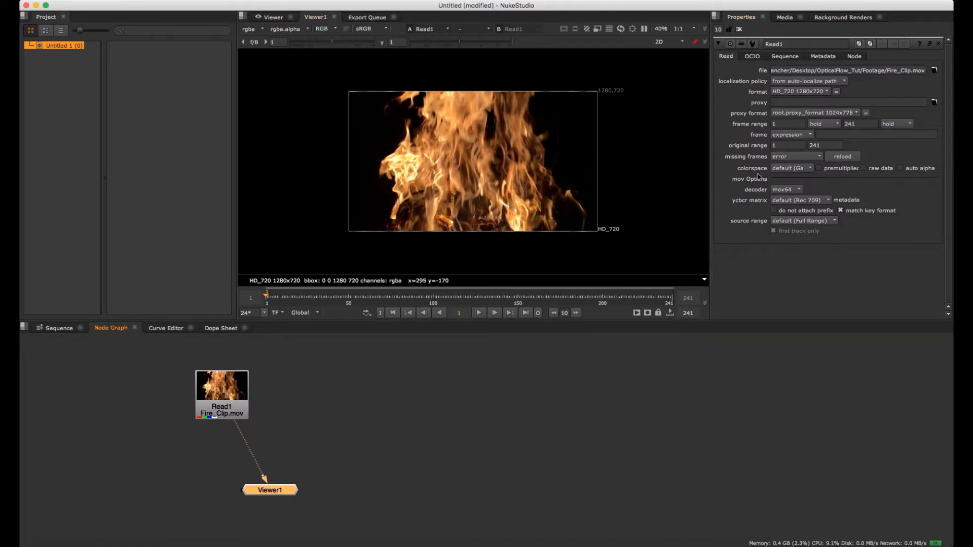
# - Examine the Viewer1 settings and the available channel layers, keeping rgba displayed
pyautogui.press('s')
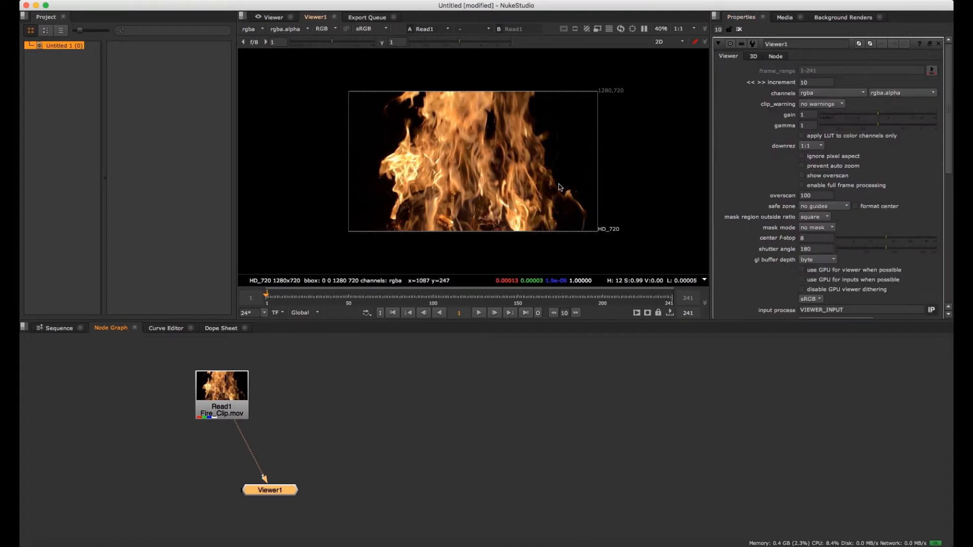
pyautogui.scroll(-3, 758, 161)
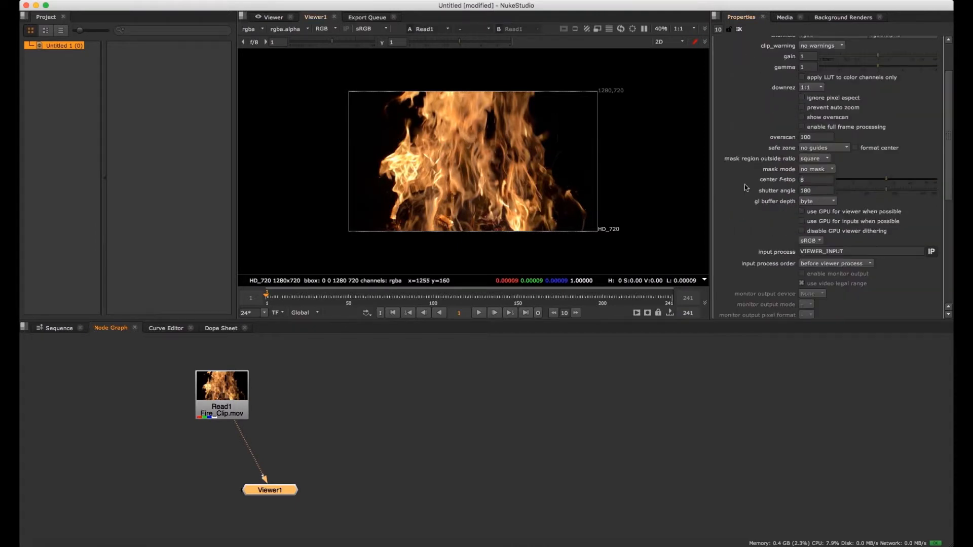
pyautogui.moveTo(947, 138); pyautogui.dragTo(948, 112)
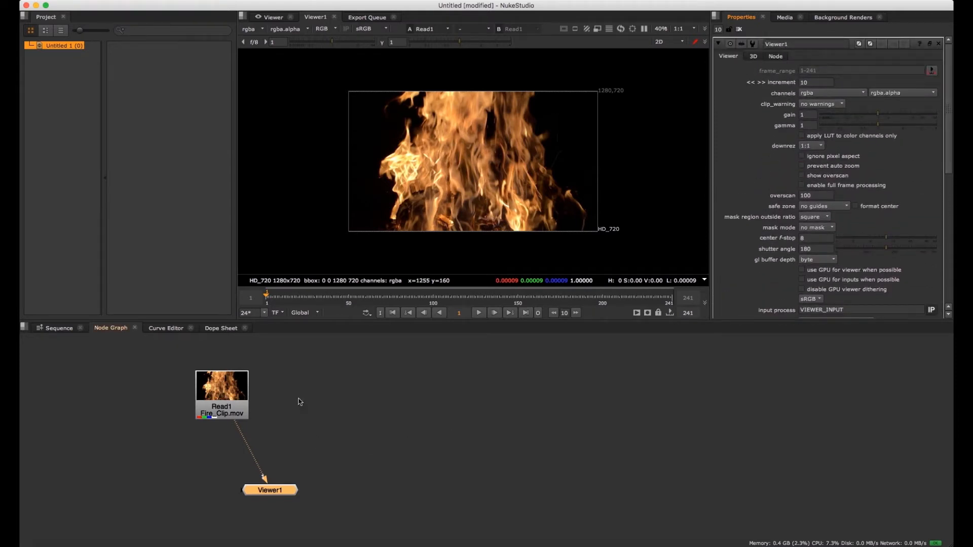
pyautogui.click(258, 31)
pyautogui.moveTo(272, 75)
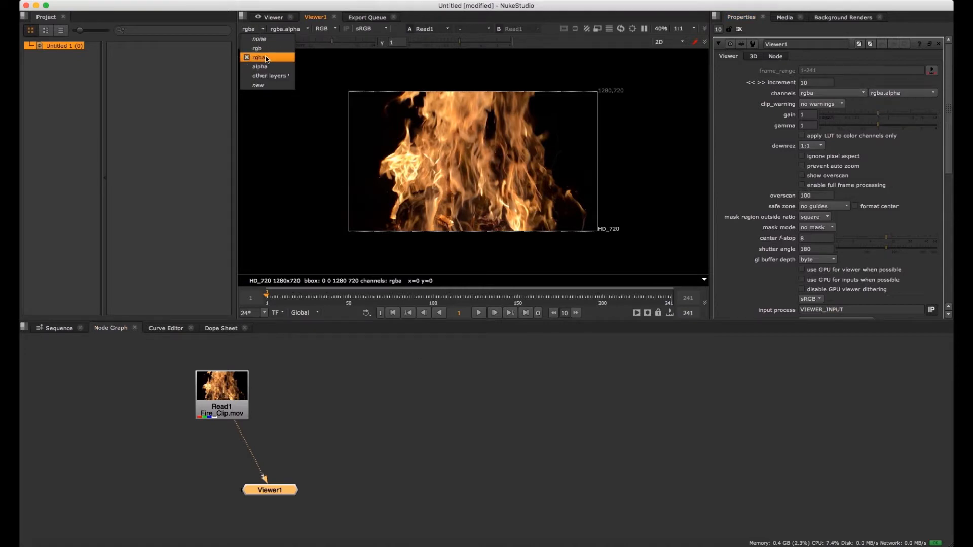
pyautogui.click(265, 58)
# - Line up the Read1 node directly above Viewer1 in the node graph and clear the selection
pyautogui.moveTo(228, 385); pyautogui.dragTo(276, 345)
pyautogui.moveTo(333, 521); pyautogui.dragTo(272, 357)
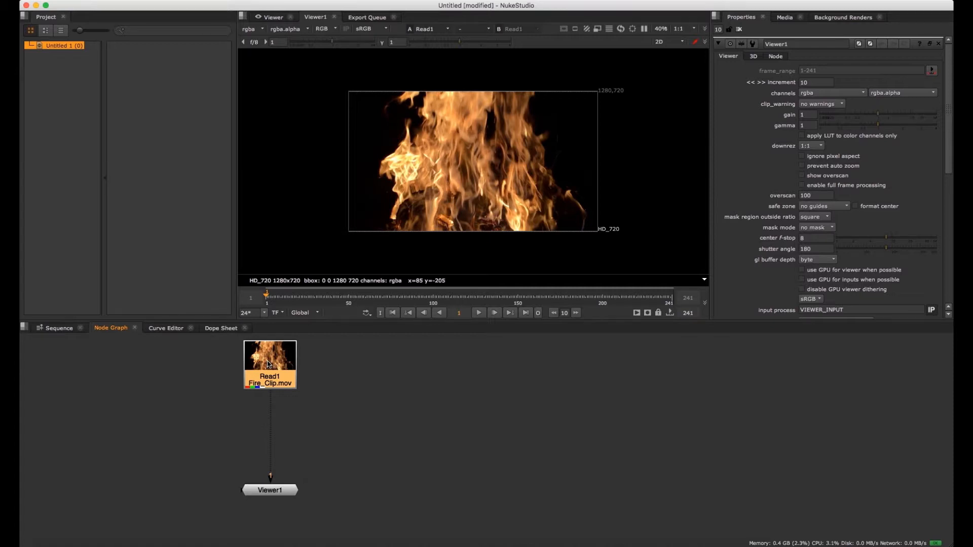
pyautogui.click(417, 486)
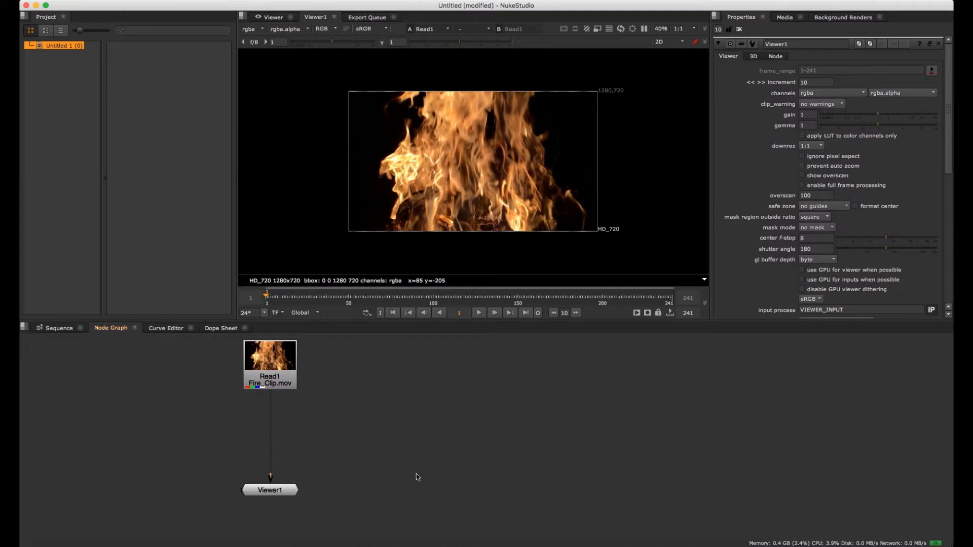
# - Add a VectorGenerator node, connect its Src input to Read1 and show its output in Viewer1
pyautogui.rightClick(386, 432)
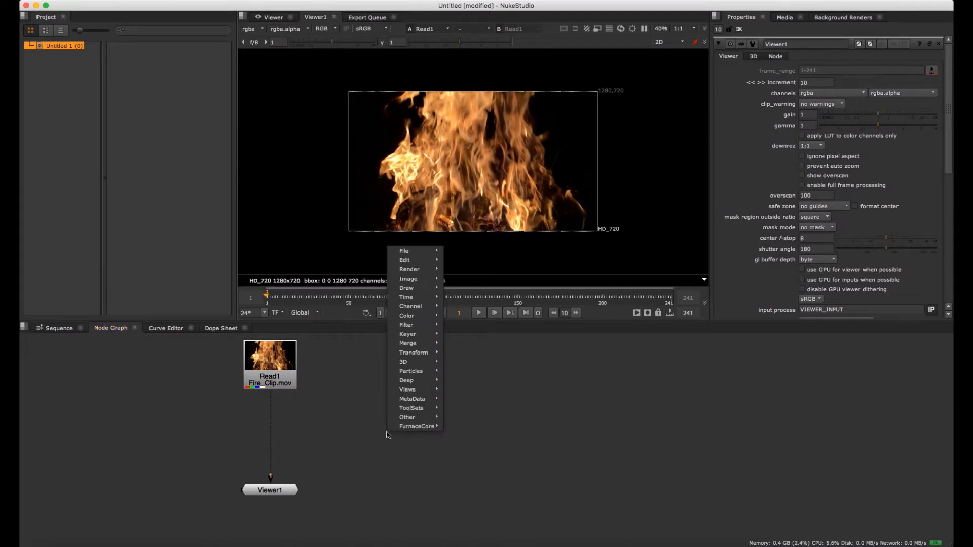
pyautogui.moveTo(415, 428)
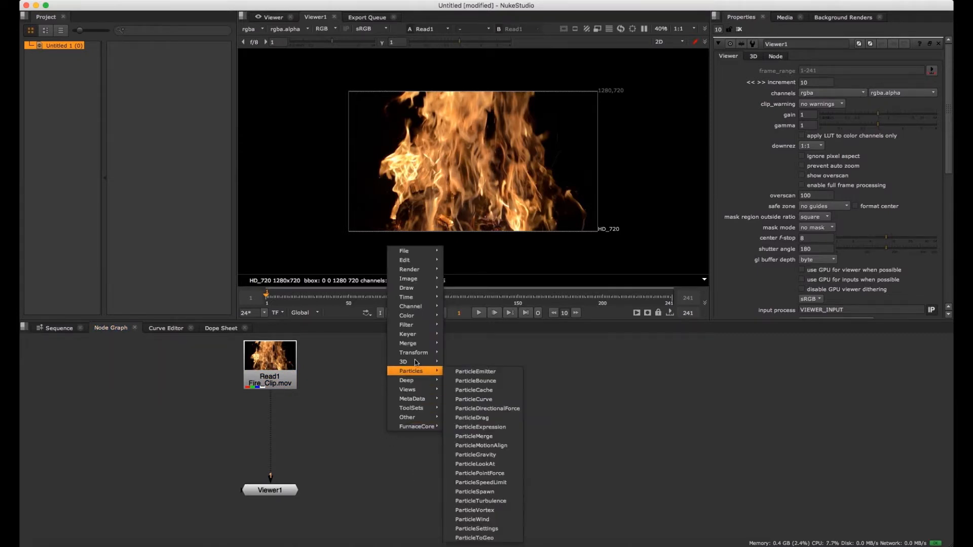
pyautogui.moveTo(416, 298)
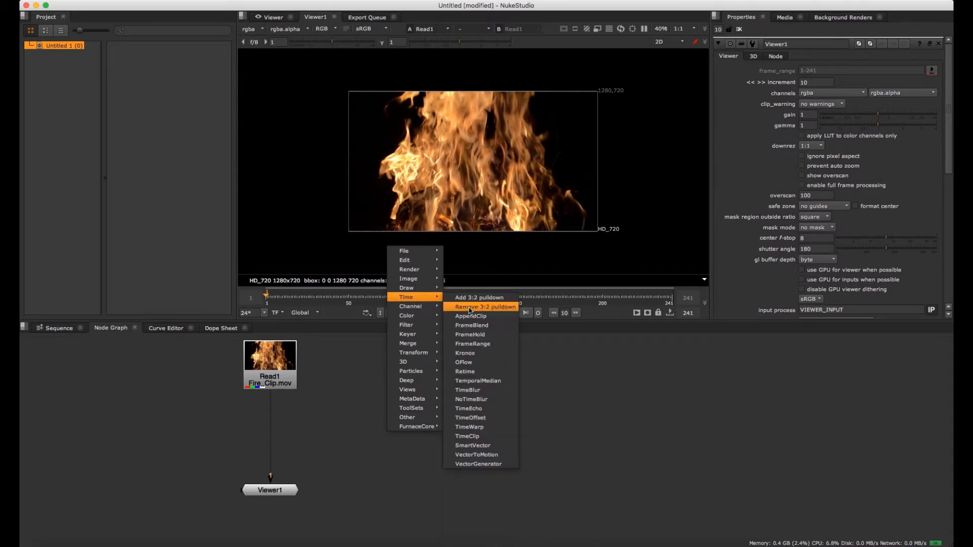
pyautogui.click(476, 464)
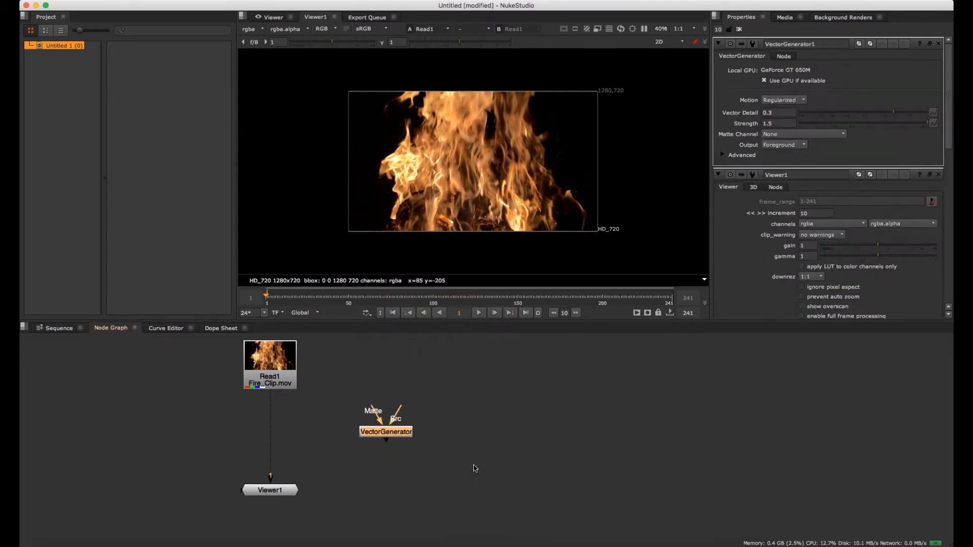
pyautogui.moveTo(384, 434); pyautogui.dragTo(352, 448)
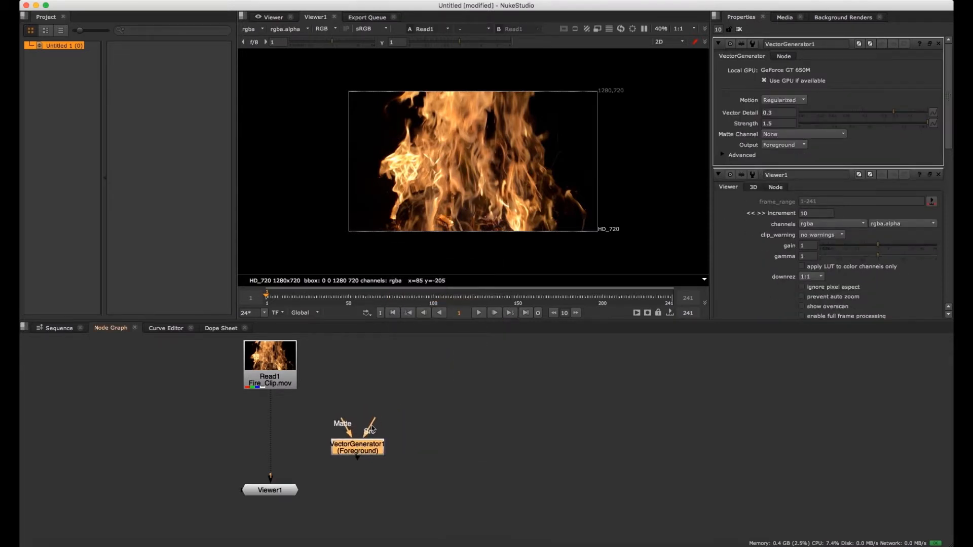
pyautogui.moveTo(380, 413); pyautogui.dragTo(265, 359)
pyautogui.moveTo(367, 456); pyautogui.dragTo(370, 429)
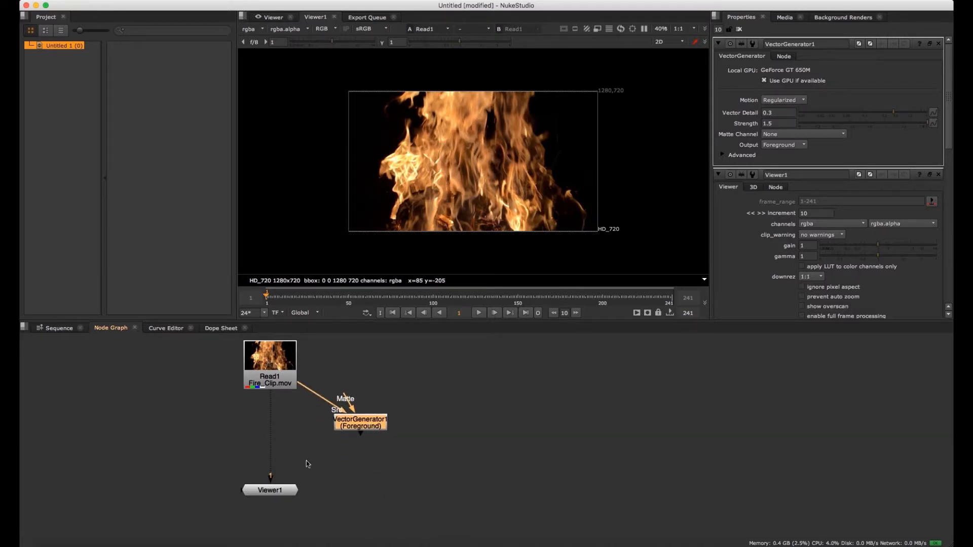
pyautogui.press('1')
# - Set the VectorGenerator's Vector Detail to 1 and turn off GPU use
pyautogui.click(362, 429)
pyautogui.click(778, 113)
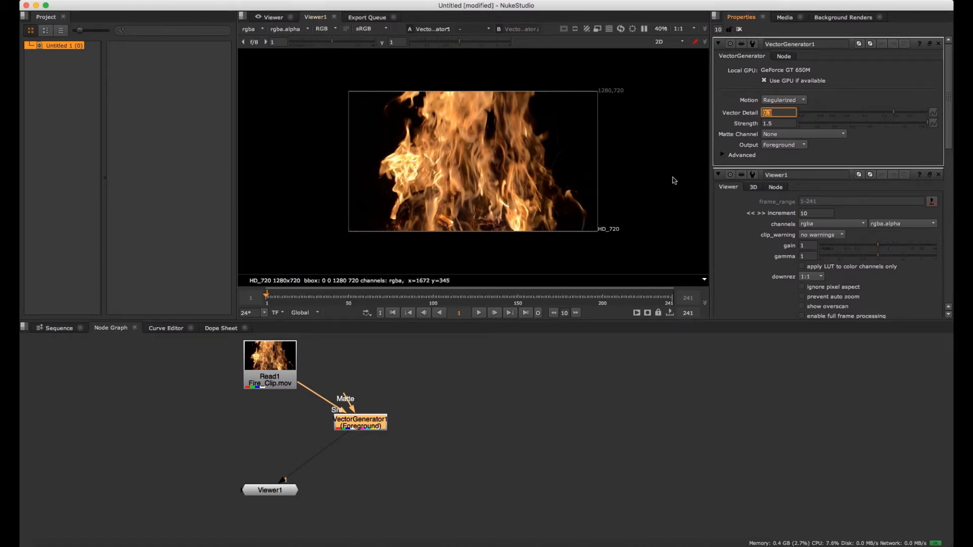
pyautogui.write('1')
pyautogui.press('Tab')
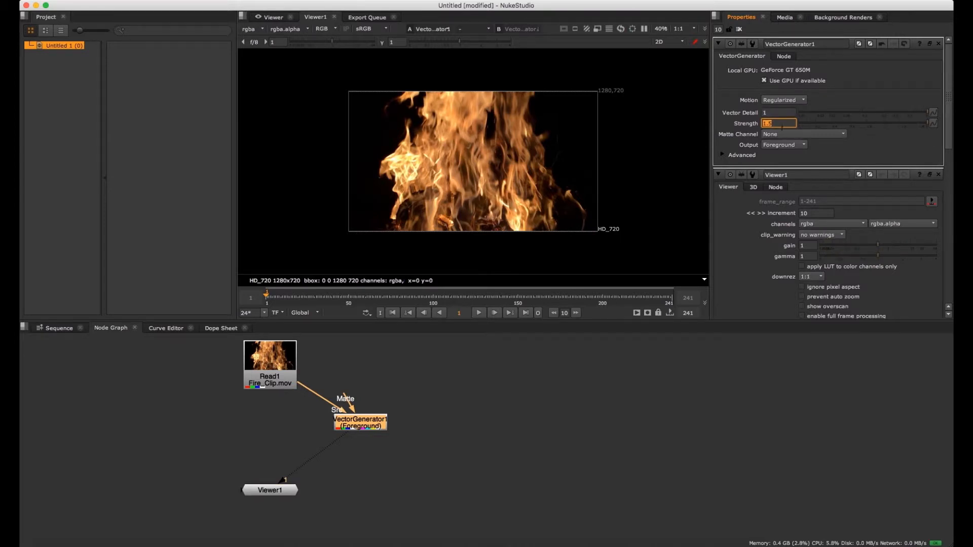
pyautogui.moveTo(786, 125); pyautogui.dragTo(715, 126)
pyautogui.click(764, 80)
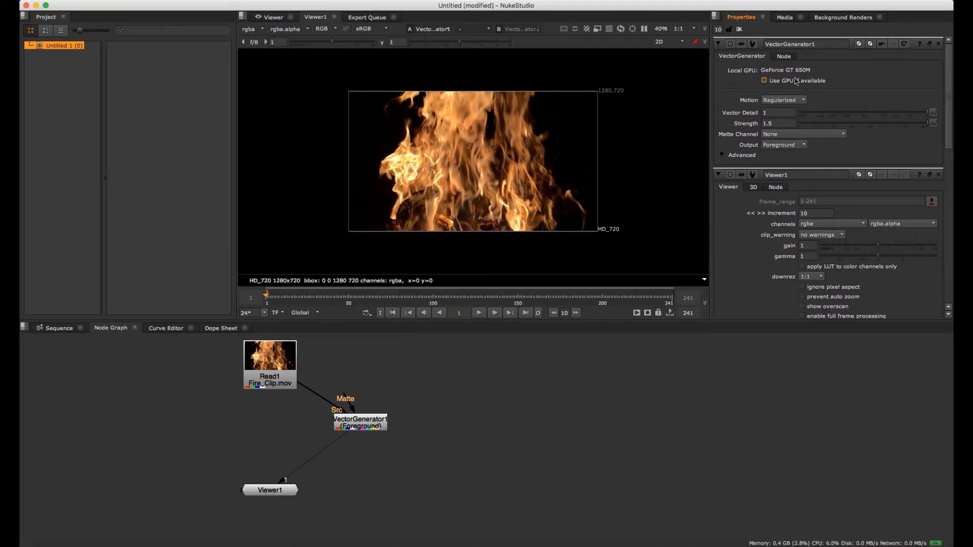
# - Move the Read1 node slightly farther above the VectorGenerator and select the VectorGenerator node
pyautogui.click(356, 425)
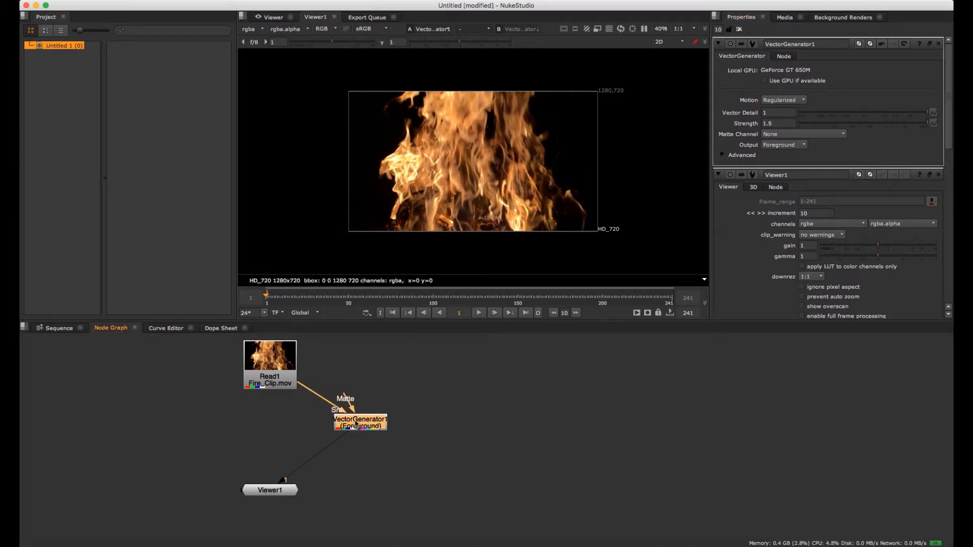
pyautogui.moveTo(269, 361); pyautogui.dragTo(280, 351)
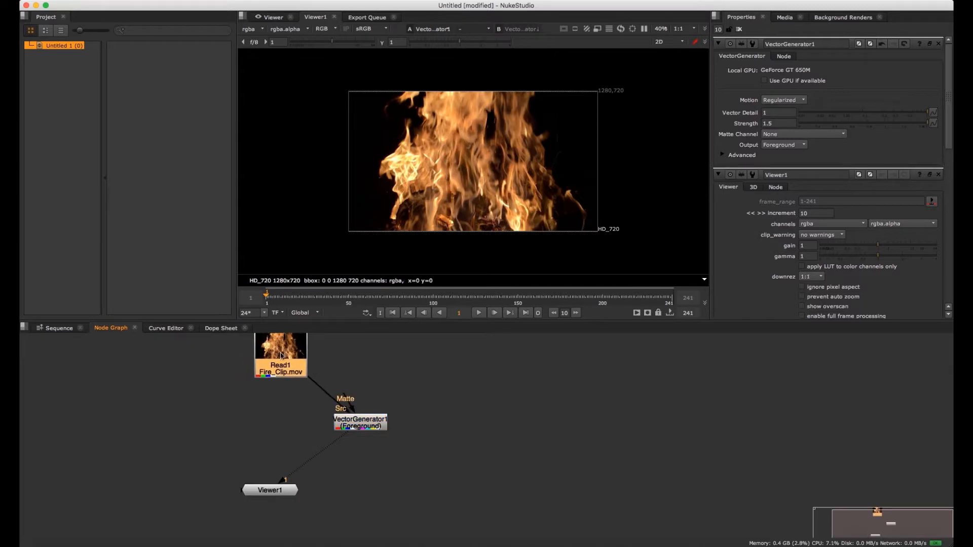
pyautogui.click(374, 428)
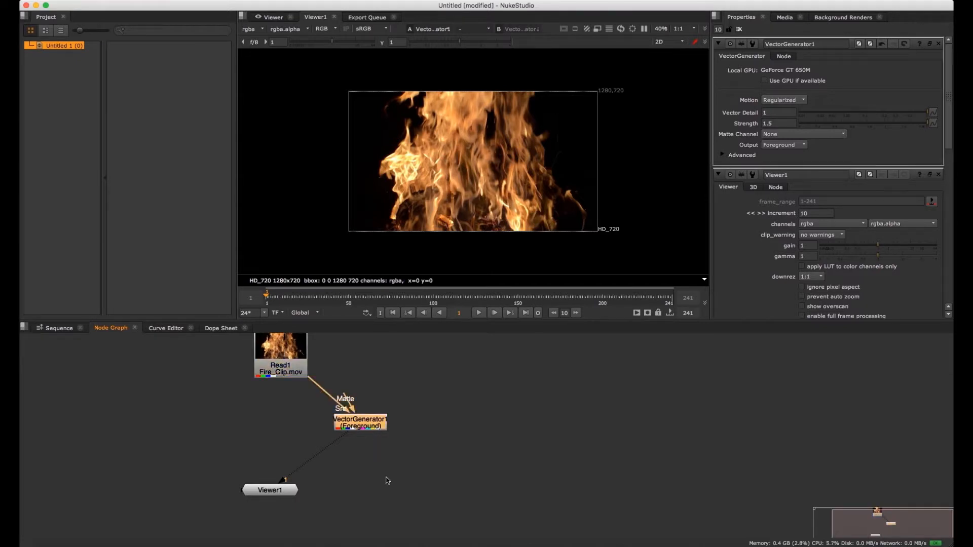
# - Show the motion layer in Viewer1 and play a few frames of the generated vectors, then stop playback
pyautogui.click(251, 31)
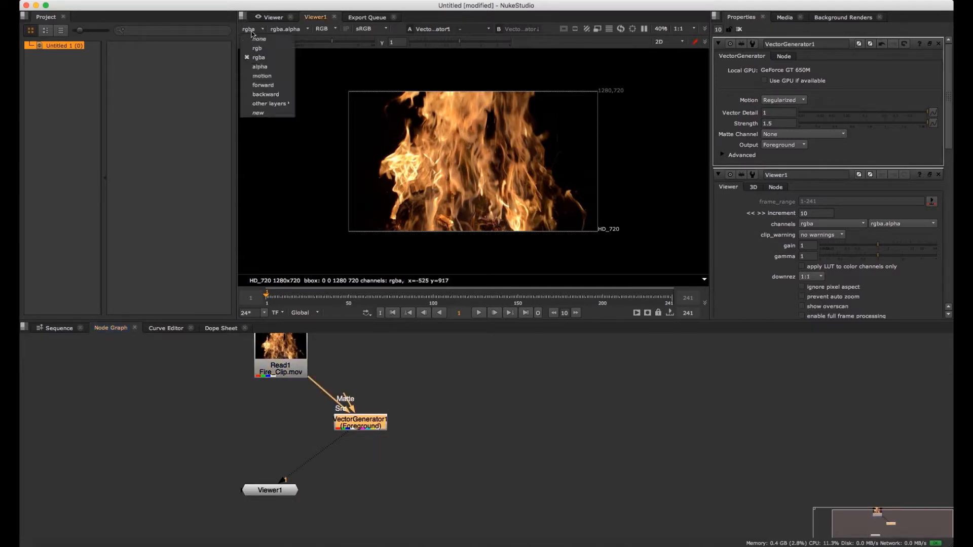
pyautogui.click(274, 76)
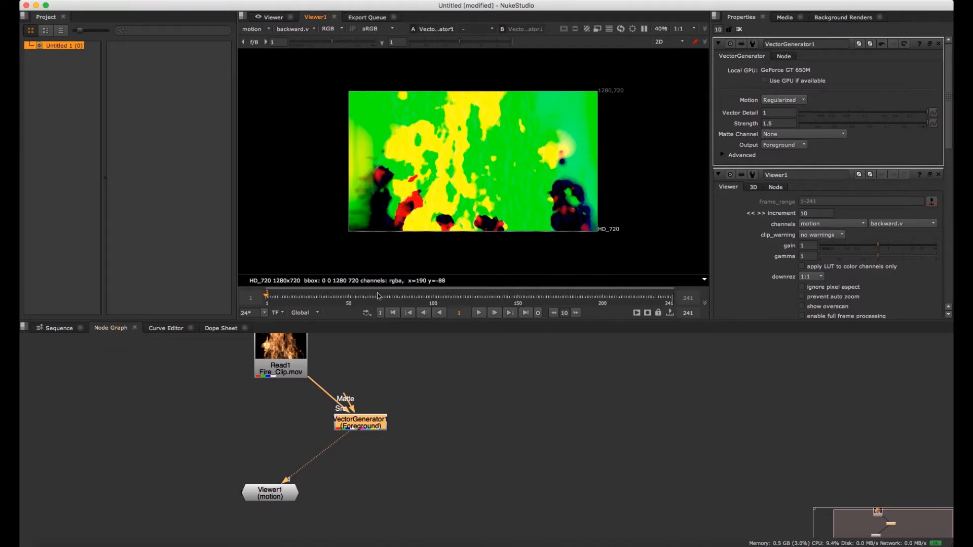
pyautogui.click(479, 313)
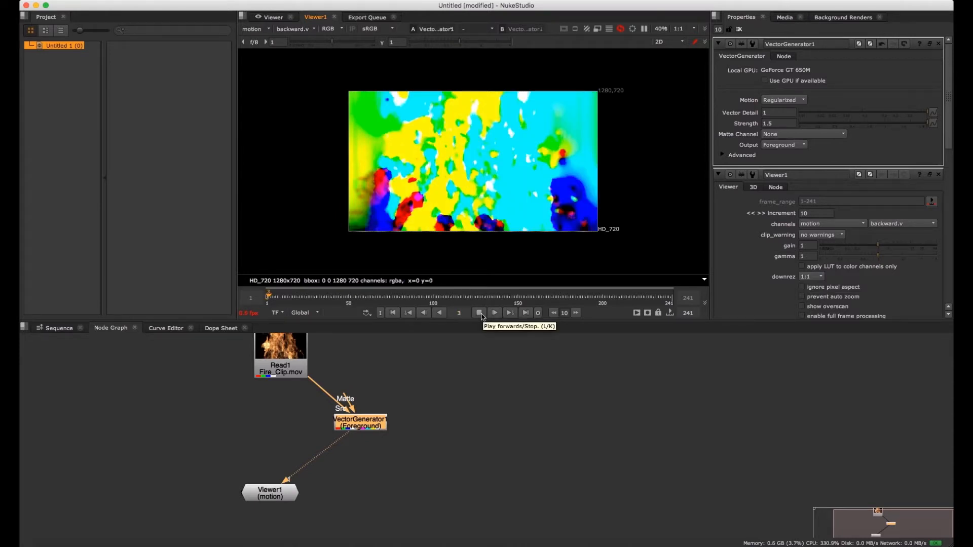
pyautogui.click(479, 313)
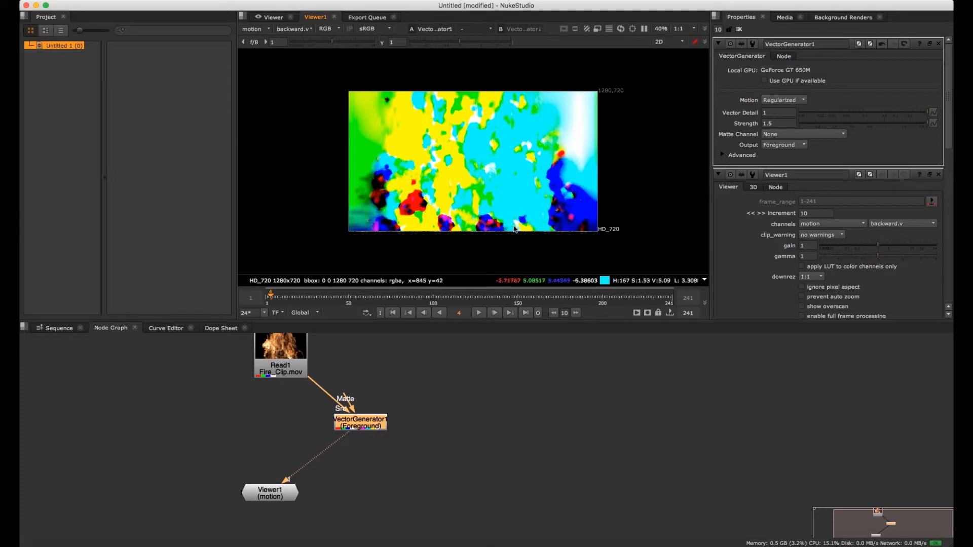
# - Inspect the forward layer in Viewer1, then return the viewer to the rgba channels
pyautogui.click(261, 30)
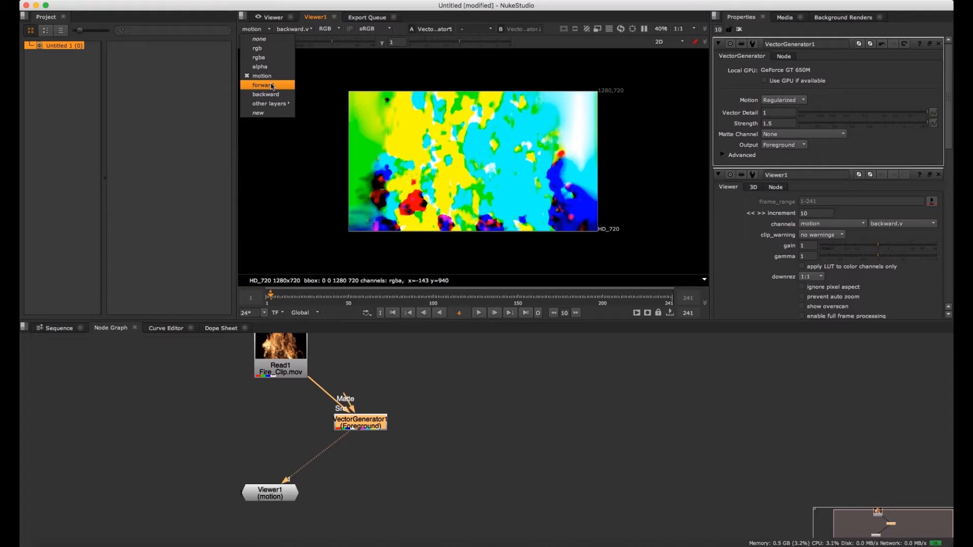
pyautogui.click(273, 86)
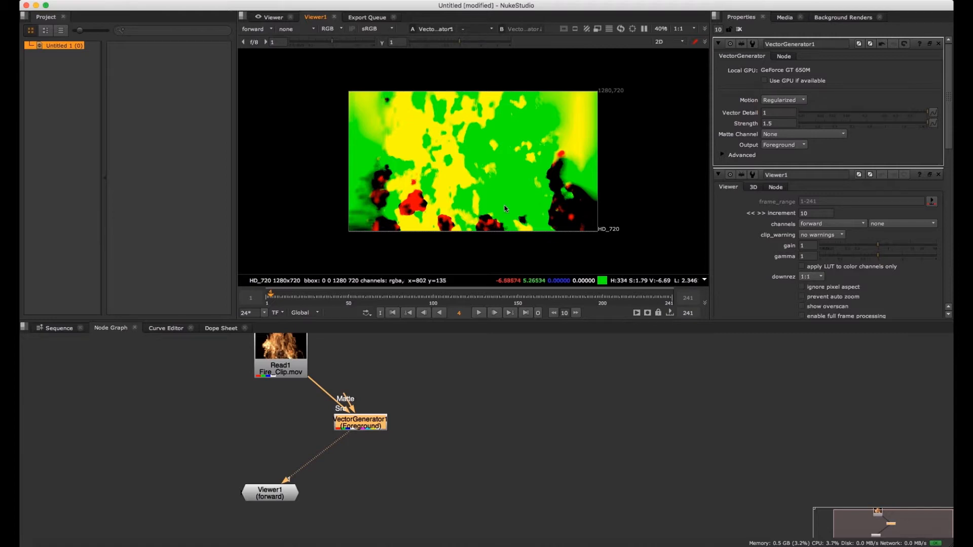
pyautogui.click(256, 32)
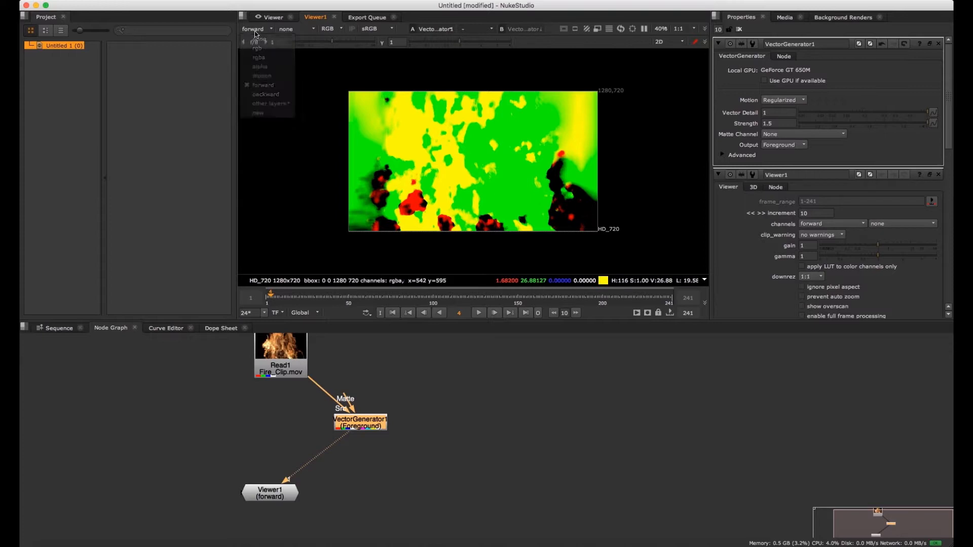
pyautogui.click(258, 57)
# - Add a Write node, connect its input to VectorGenerator1 and place it to the lower right of that node
pyautogui.click(491, 416)
pyautogui.press('Tab')
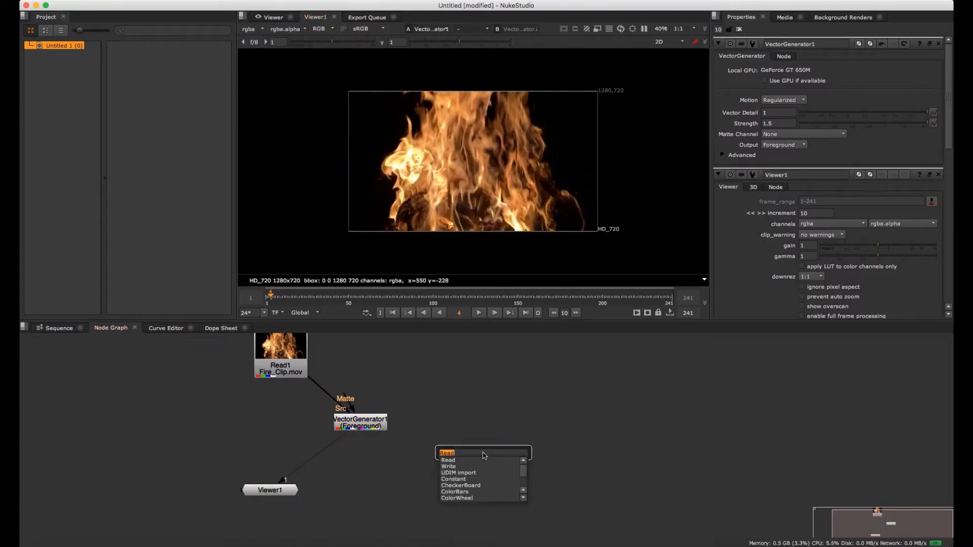
pyautogui.write('wr')
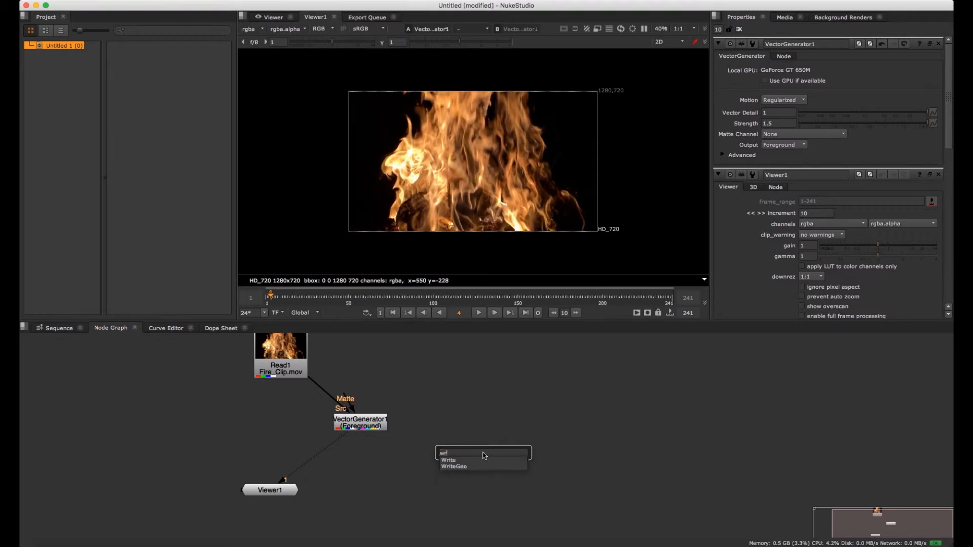
pyautogui.write('ite')
pyautogui.click(458, 461)
pyautogui.moveTo(512, 405); pyautogui.dragTo(370, 405)
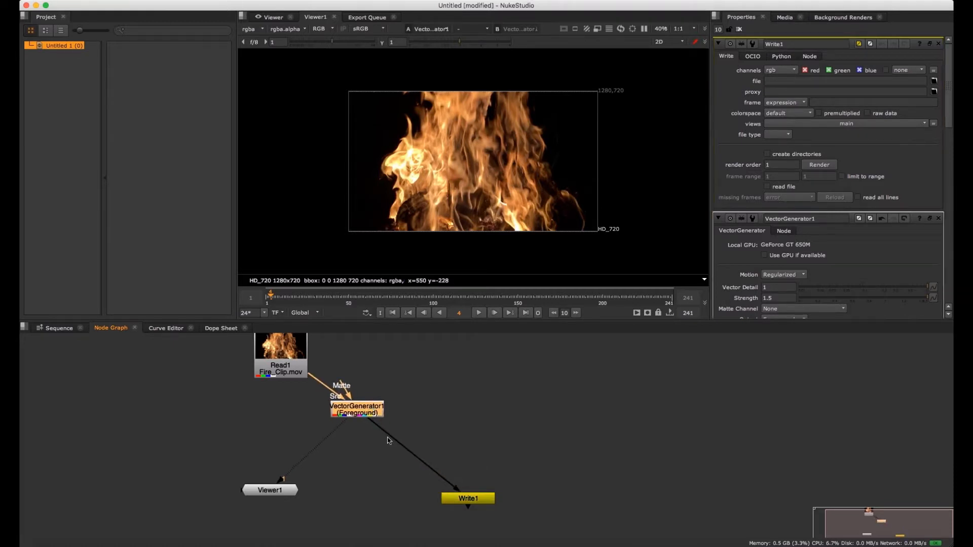
pyautogui.moveTo(471, 498); pyautogui.dragTo(462, 466)
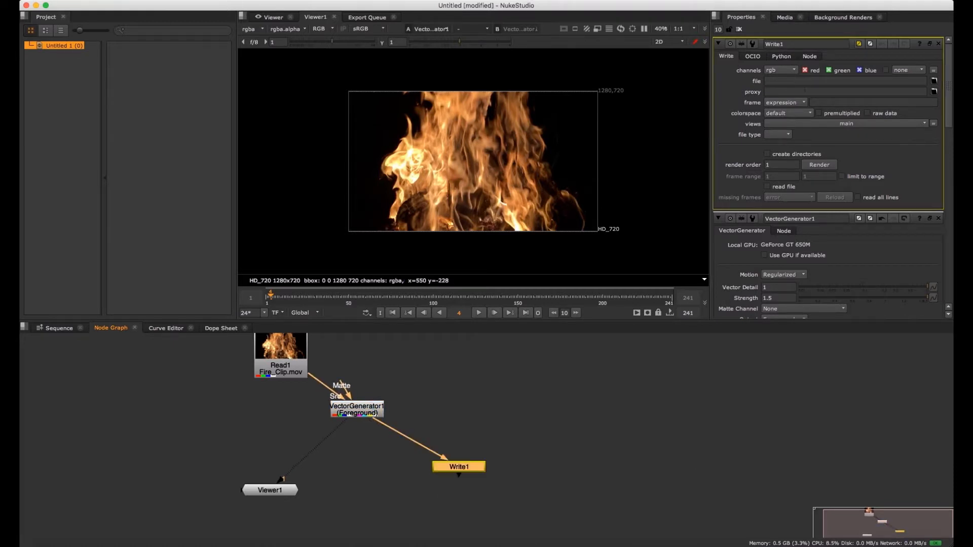
# - Set the Write1 node's channels to all
pyautogui.click(788, 72)
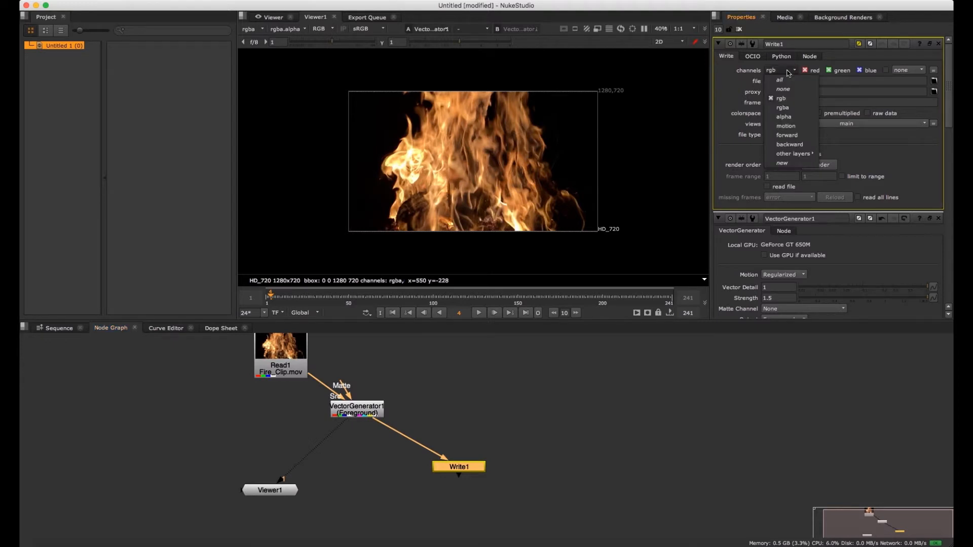
pyautogui.click(757, 72)
pyautogui.click(782, 72)
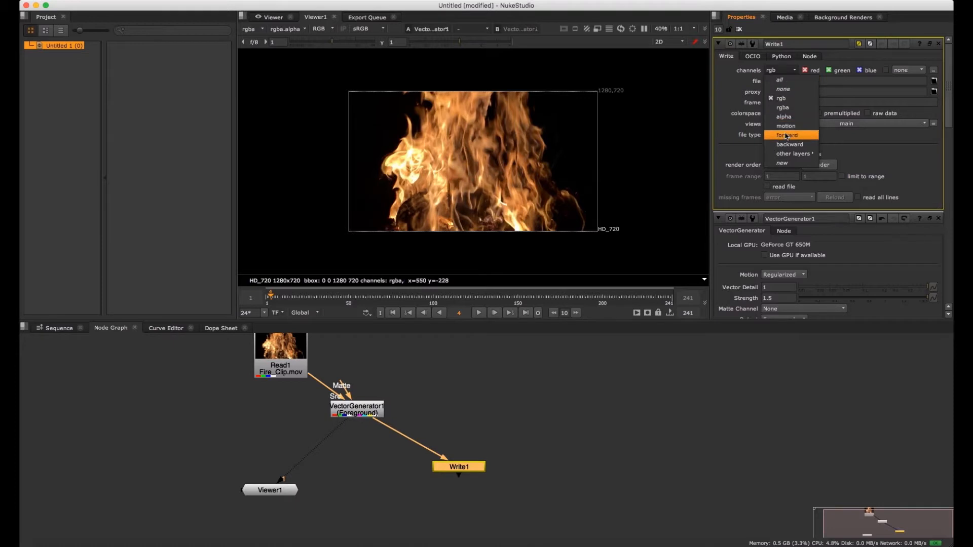
pyautogui.moveTo(788, 152)
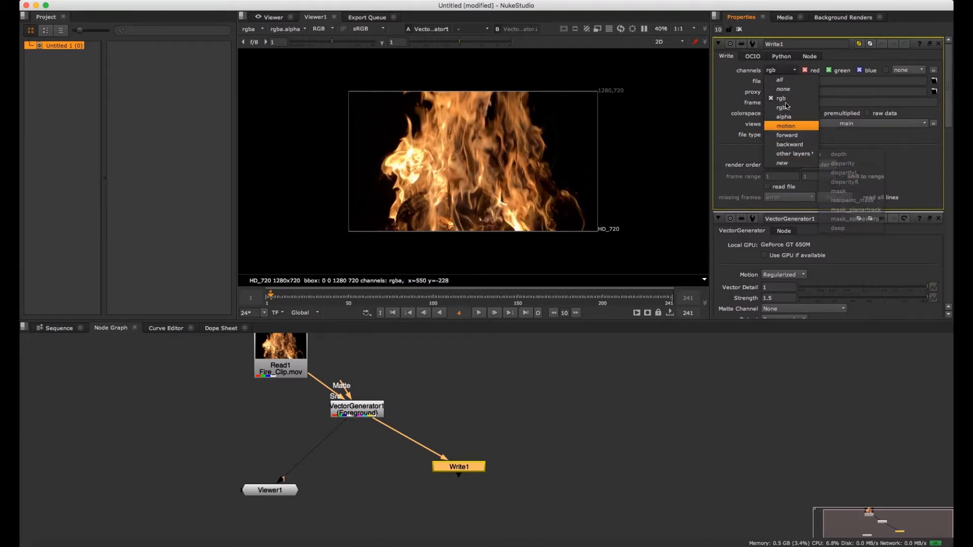
pyautogui.click(782, 80)
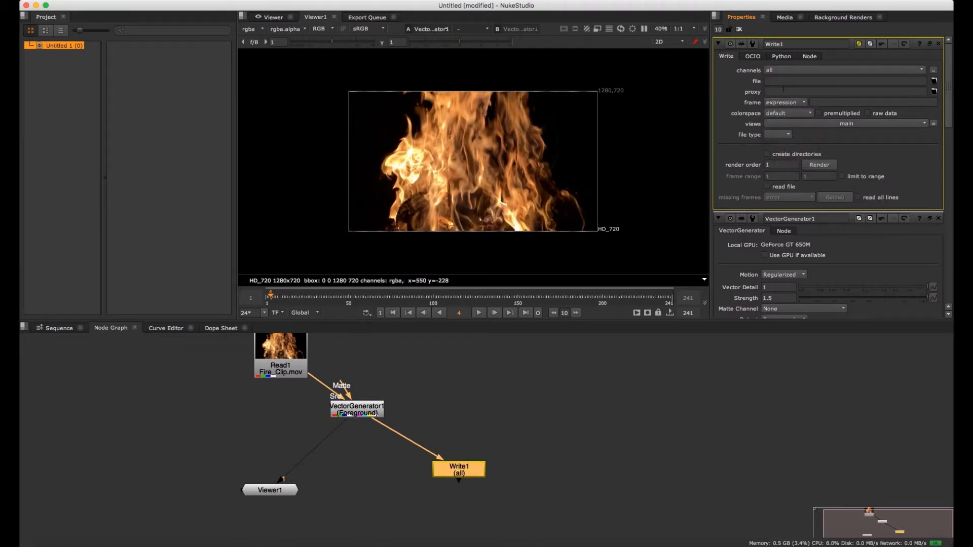
# - Browse for Write1's output file and create a new folder named MV_Fire_Seq inside the Footage folder
pyautogui.click(933, 82)
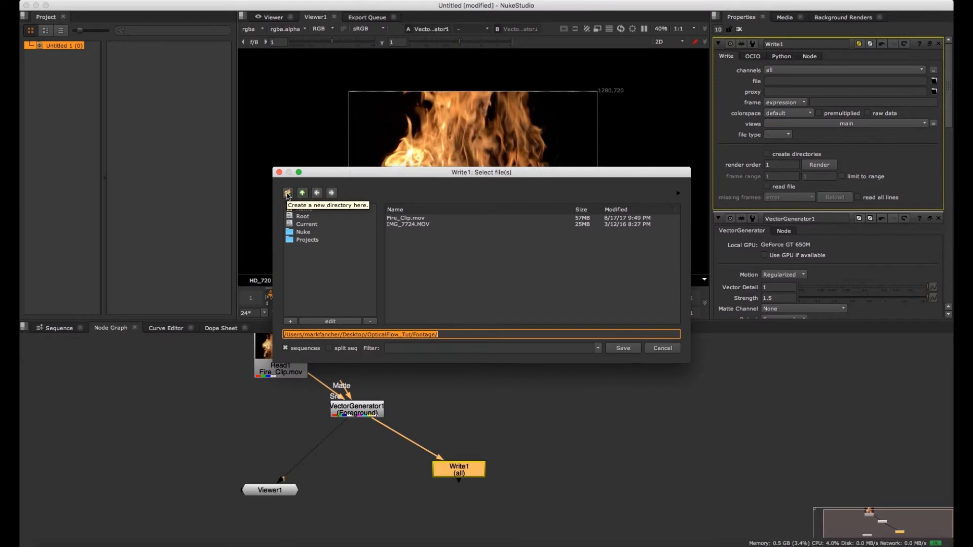
pyautogui.click(287, 193)
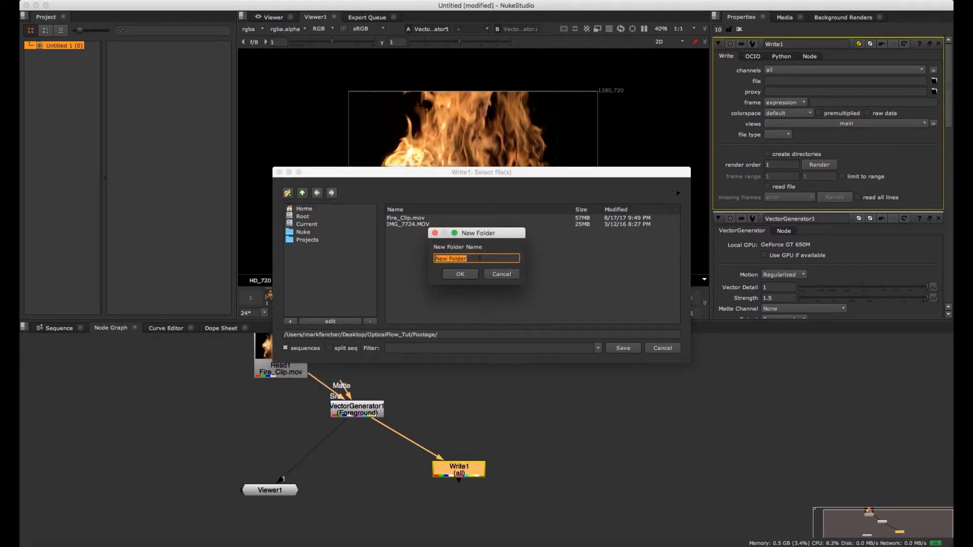
pyautogui.write('MF')
pyautogui.press('BackSpace')
pyautogui.write('V_Fire_Seq')
pyautogui.click(460, 274)
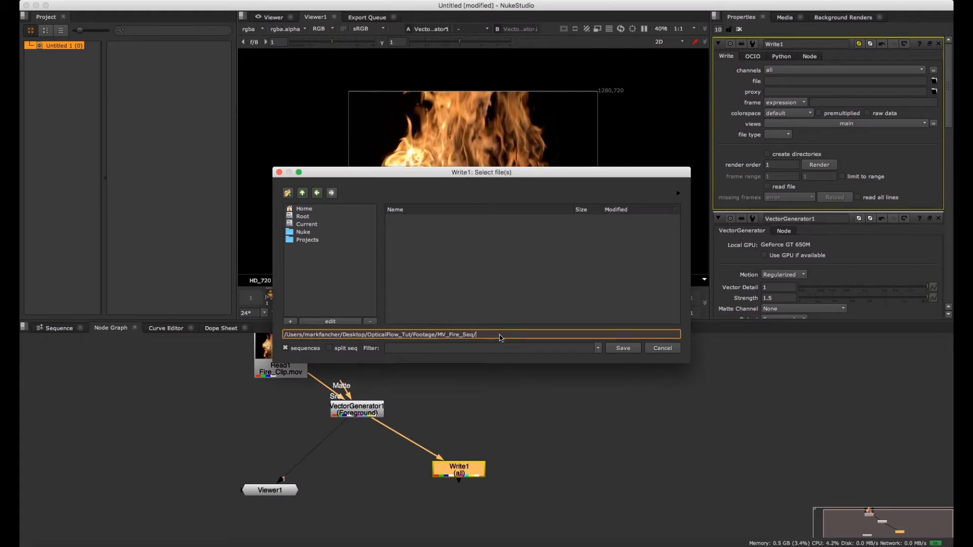
# - Name the output sequence MV_Fire.###.exr in the MV_Fire_Seq folder and save it as Write1's file path
pyautogui.write('MV_Fire')
pyautogui.write('.###.exr')
pyautogui.moveTo(481, 169); pyautogui.dragTo(469, 112)
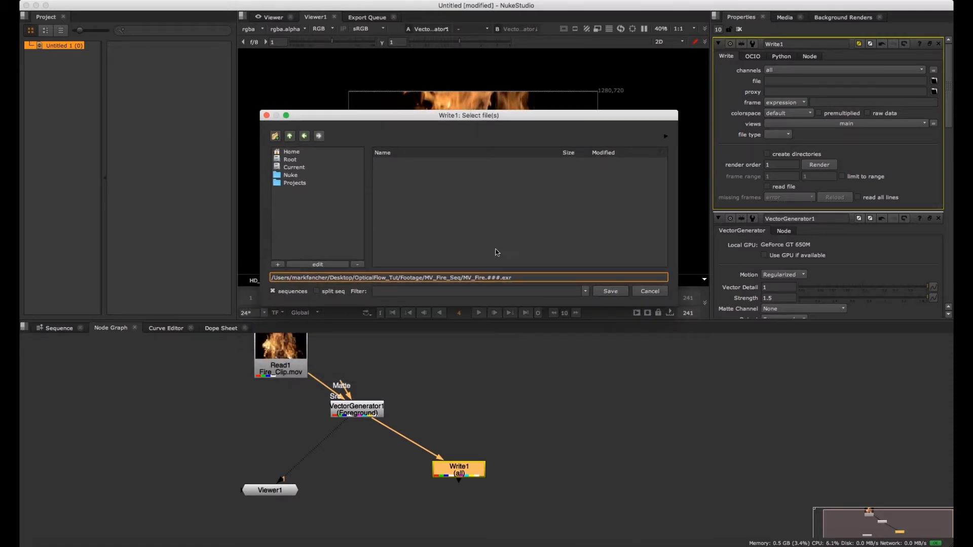
pyautogui.click(610, 292)
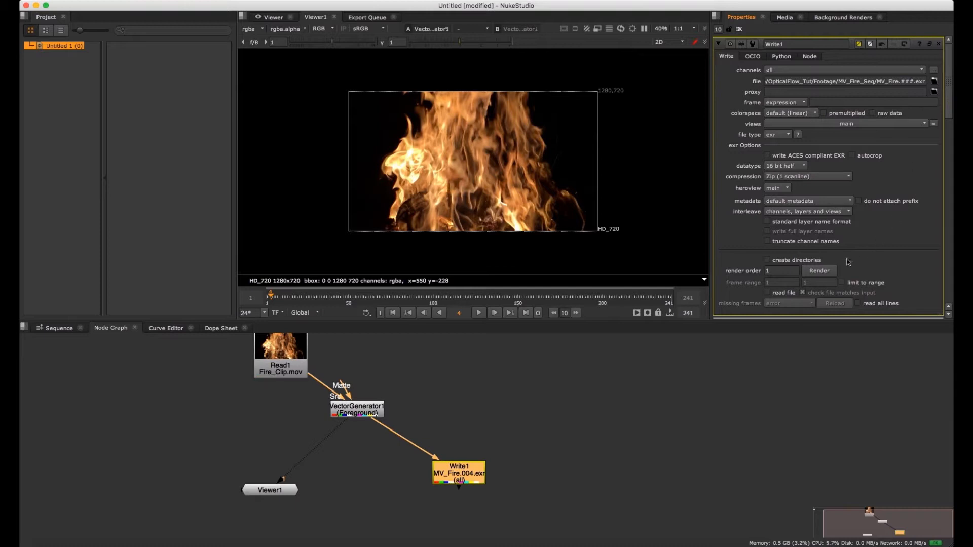
# - Render the Write1 node over the input frame range 1-241
pyautogui.click(829, 272)
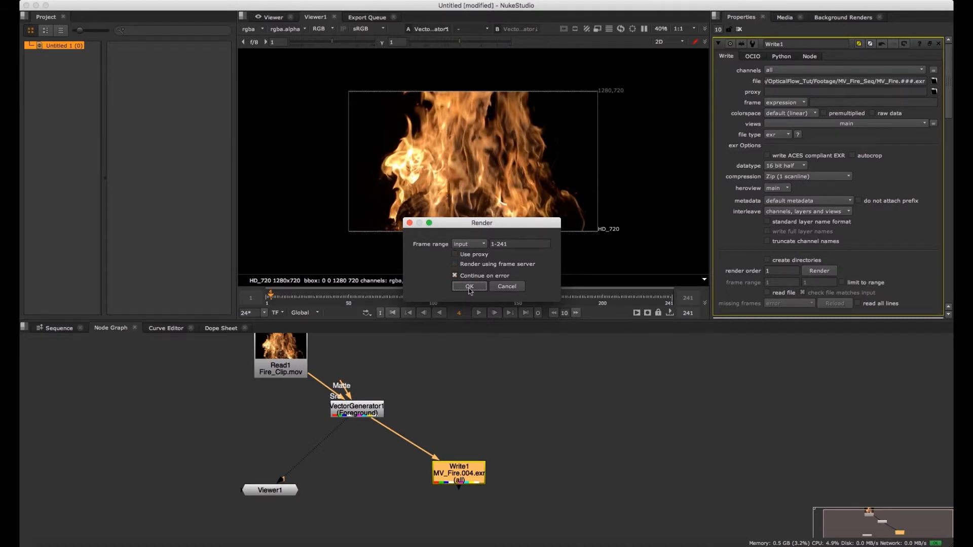
pyautogui.click(469, 287)
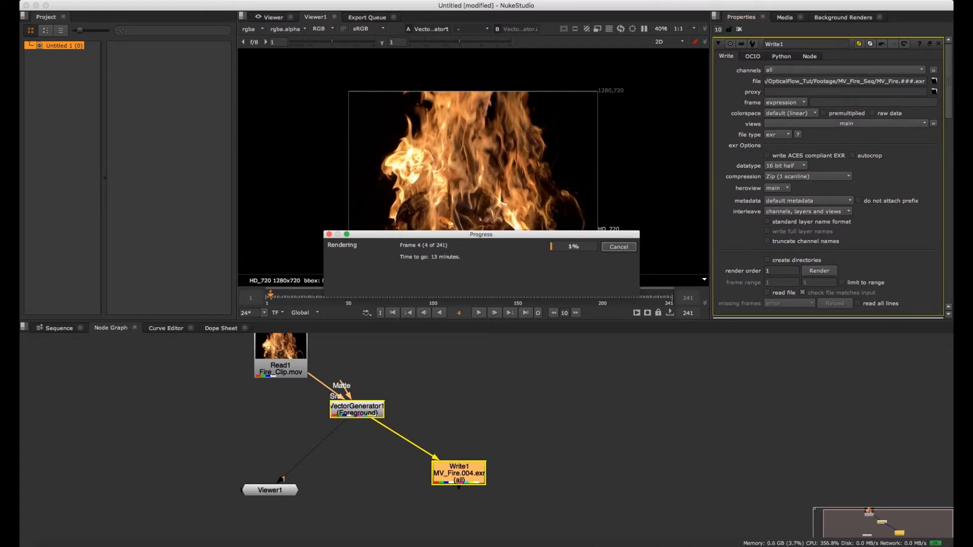
pyautogui.press('Escape')
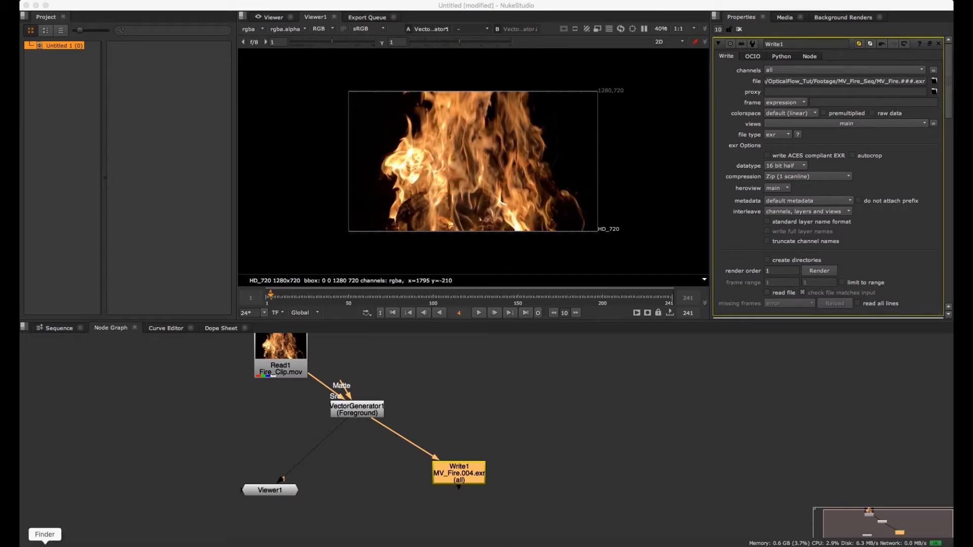
# - Switch to Finder and expand the MV_Fire_Seq folder inside Footage to list the rendered frames
pyautogui.click(45, 544)
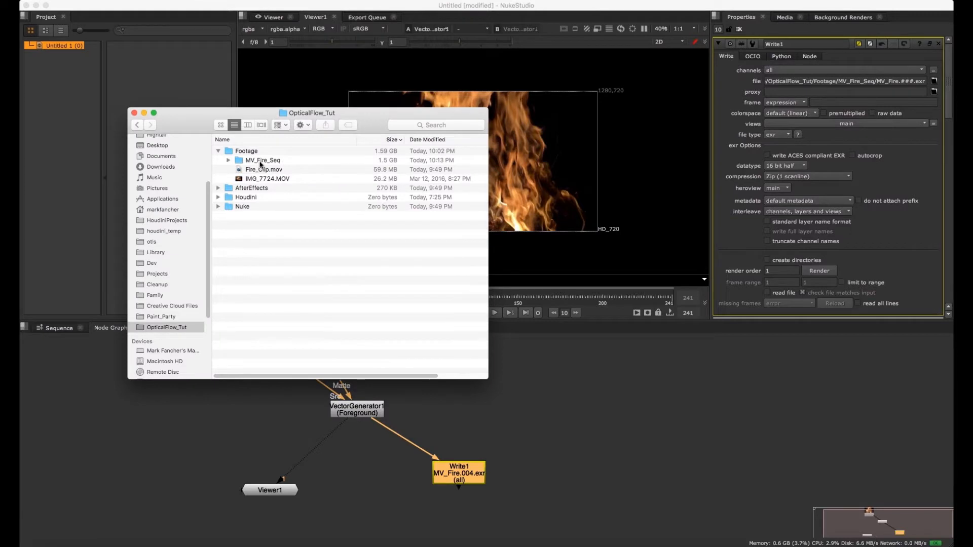
pyautogui.click(262, 161)
pyautogui.click(228, 161)
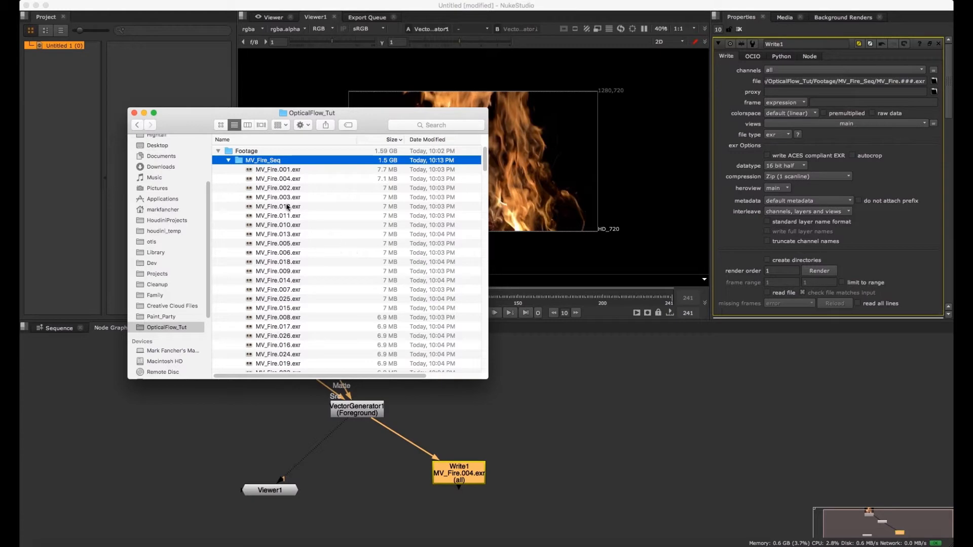
# - Preview MV_Fire.001.exr and the EXR frames listed below it, then close the preview and collapse the MV_Fire_Seq folder
pyautogui.click(295, 170)
pyautogui.press('space')
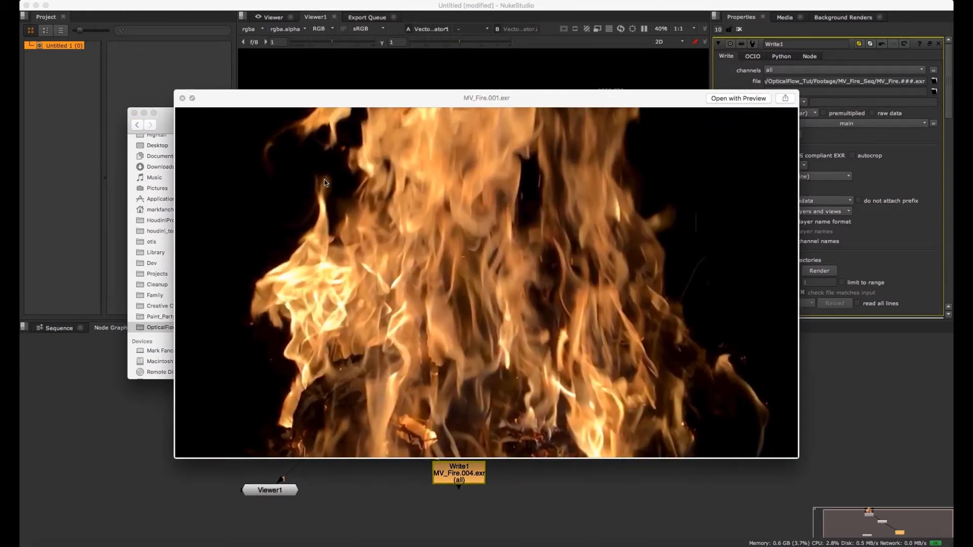
pyautogui.moveTo(402, 100); pyautogui.dragTo(295, 89)
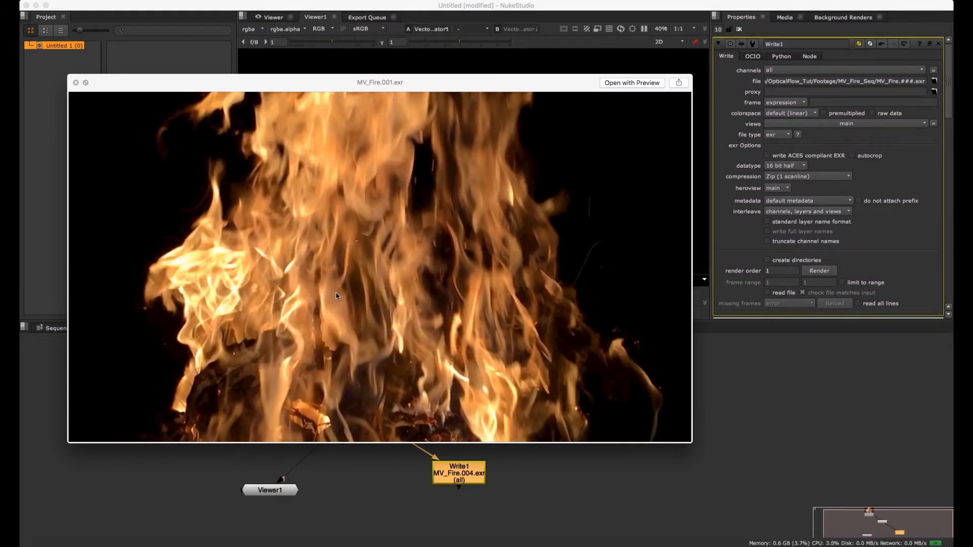
pyautogui.press('Down')
pyautogui.press('Down')
pyautogui.press('Down')
pyautogui.press('Down')
pyautogui.press('Down')
pyautogui.press('Down')
pyautogui.press('Down')
pyautogui.press('Down')
pyautogui.press('Down')
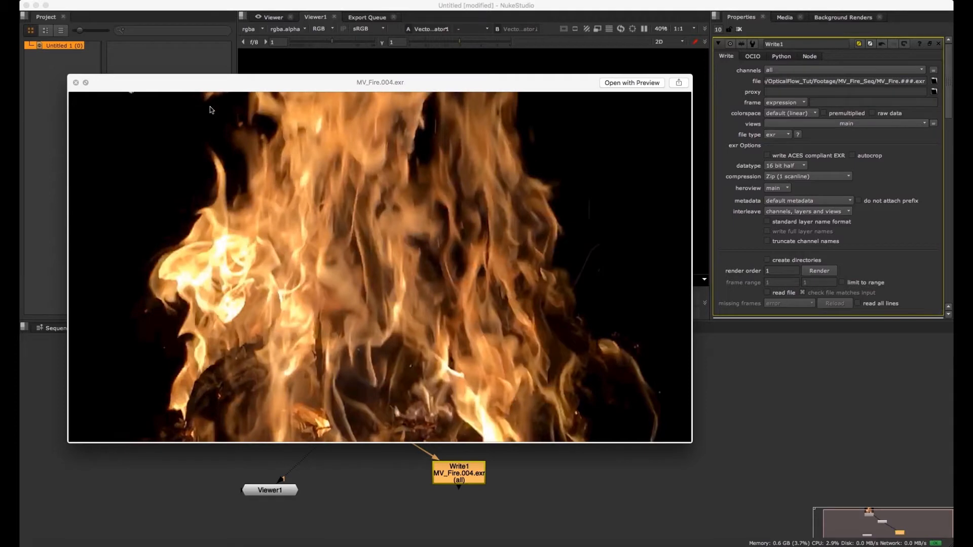
pyautogui.press('space')
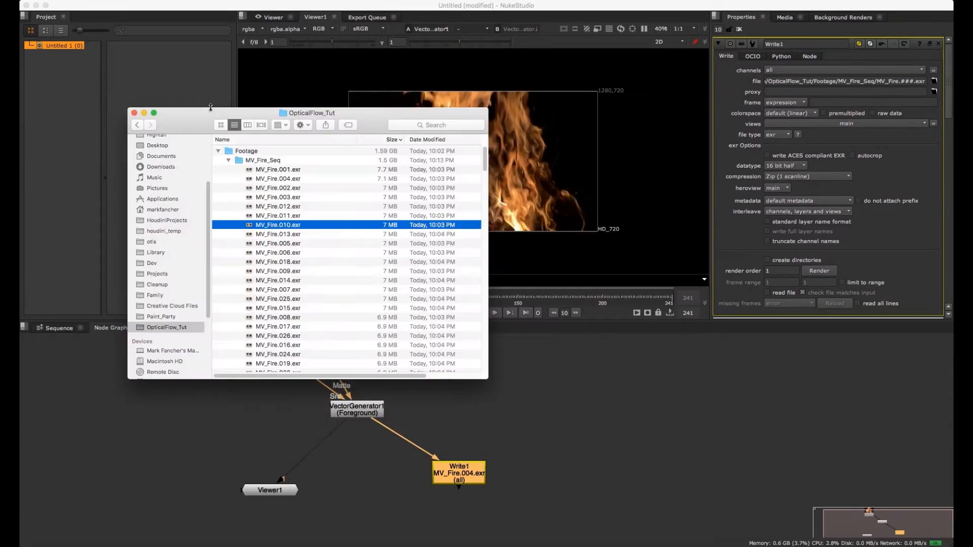
pyautogui.click(229, 161)
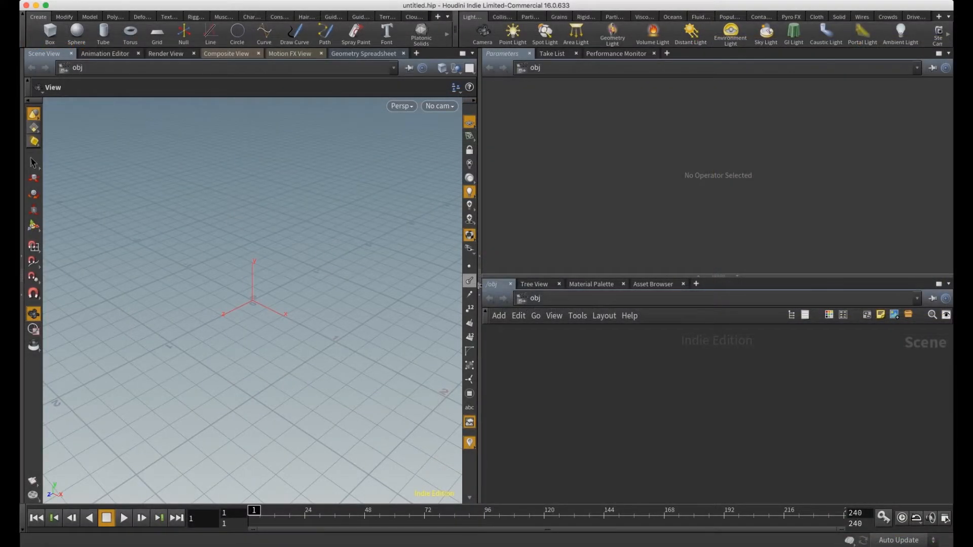
# - Set the viewport background color scheme to Dark in the display options
pyautogui.moveTo(718, 276); pyautogui.dragTo(722, 260)
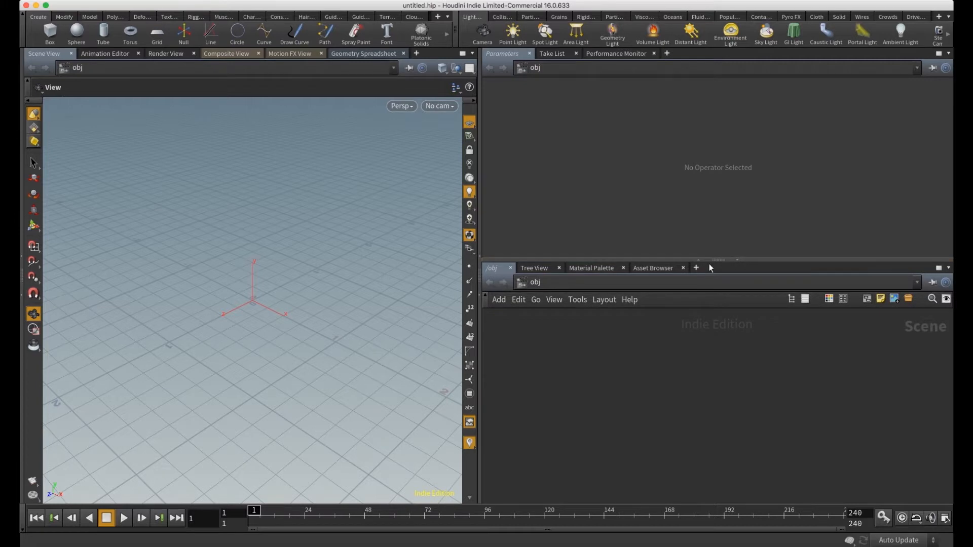
pyautogui.moveTo(278, 315)
pyautogui.mouseDown()
pyautogui.moveTo(298, 325)
pyautogui.moveTo(272, 299)
pyautogui.moveTo(269, 276)
pyautogui.moveTo(290, 321)
pyautogui.mouseUp()
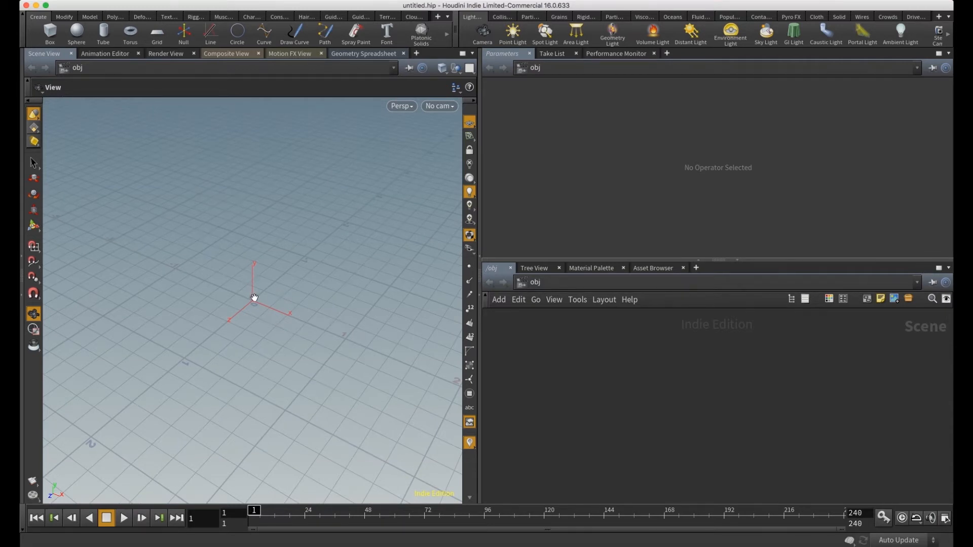
pyautogui.press('d')
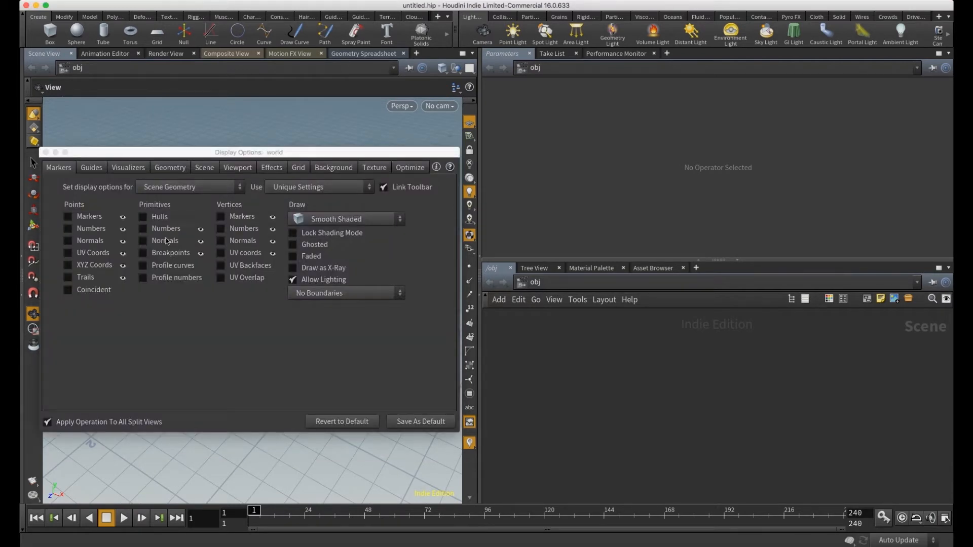
pyautogui.click(340, 171)
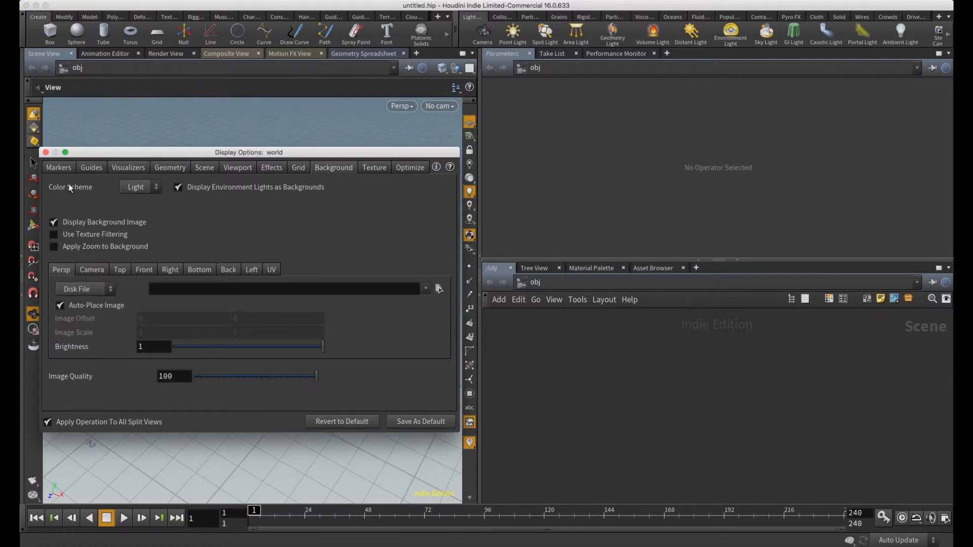
pyautogui.click(142, 188)
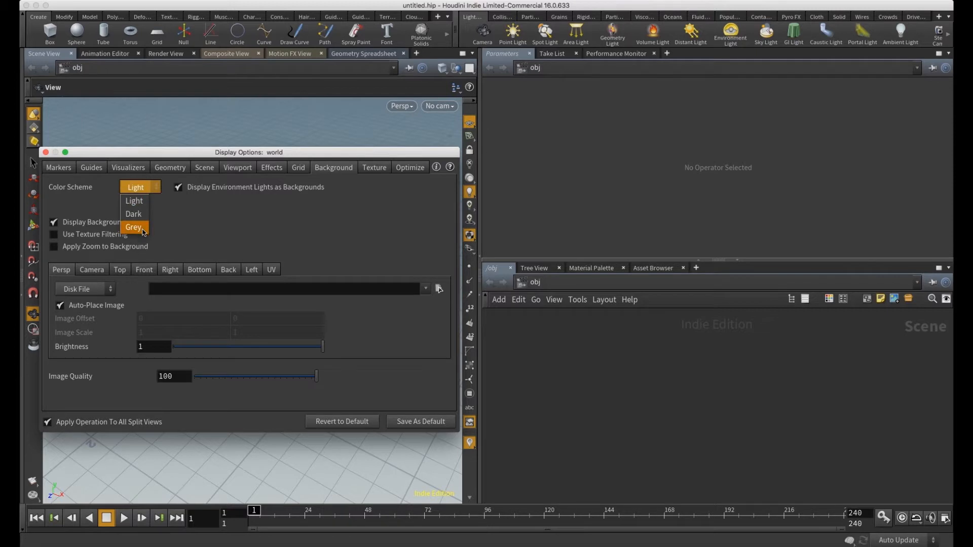
pyautogui.click(134, 214)
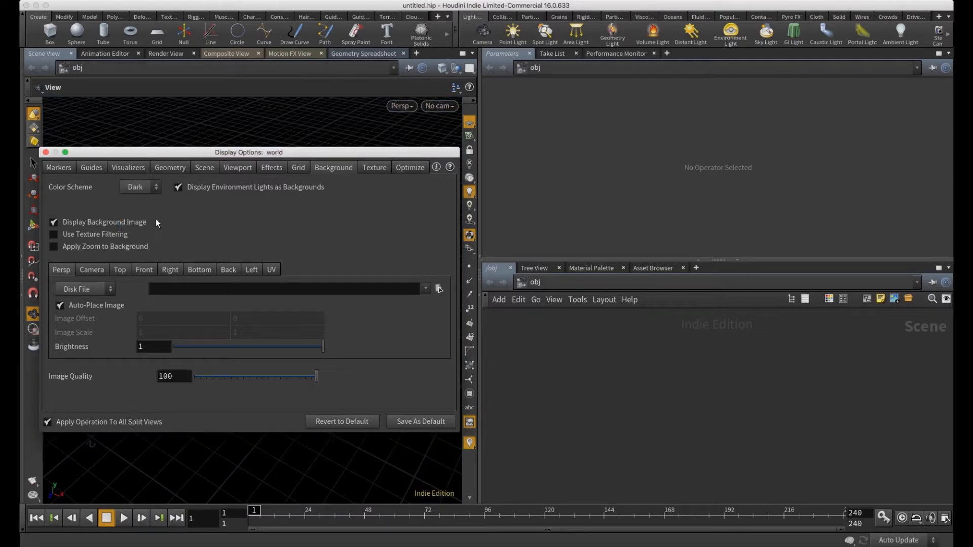
# - Turn off the origin gnomon in the viewport guides and close the display options
pyautogui.moveTo(115, 152); pyautogui.dragTo(343, 172)
pyautogui.click(319, 188)
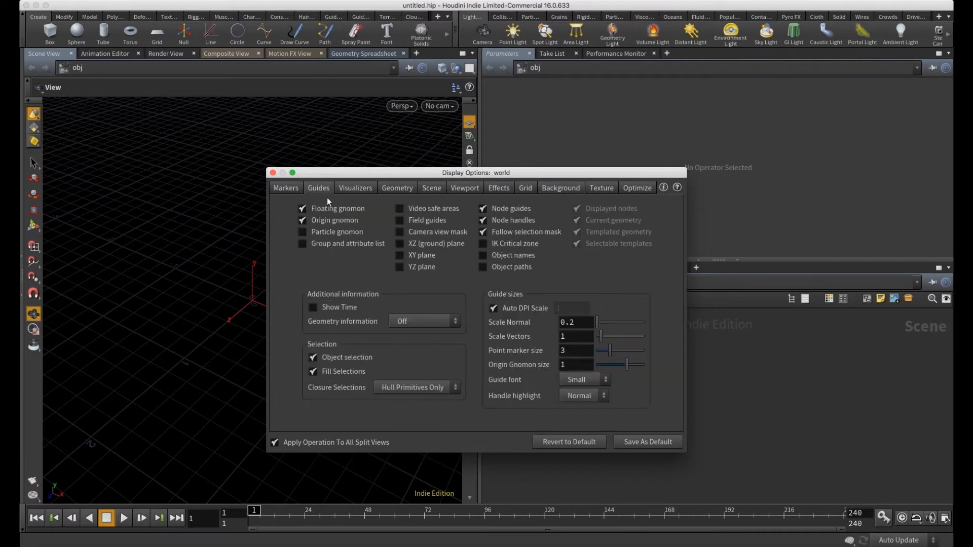
pyautogui.moveTo(349, 173); pyautogui.dragTo(473, 150)
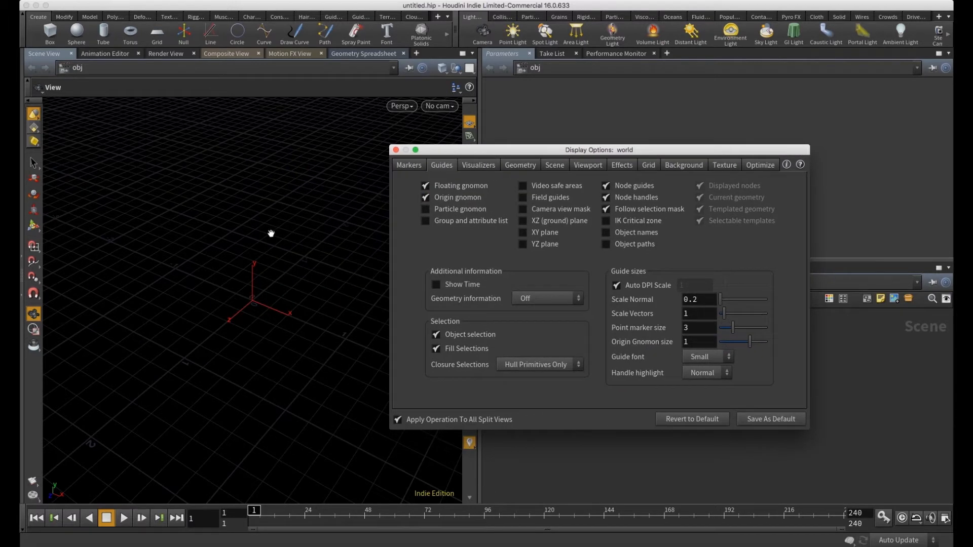
pyautogui.click(425, 197)
pyautogui.click(396, 150)
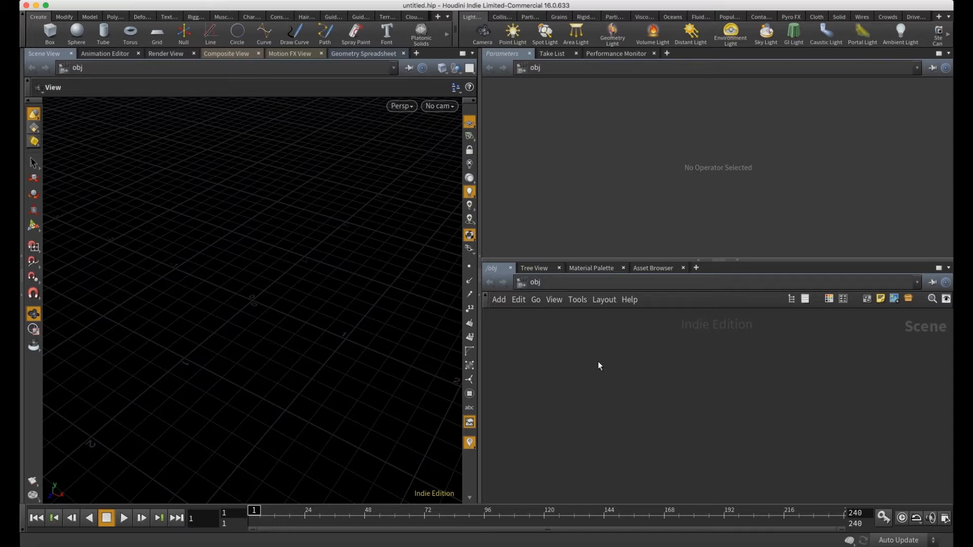
# - Add a Geometry object to the obj network
pyautogui.press('Tab')
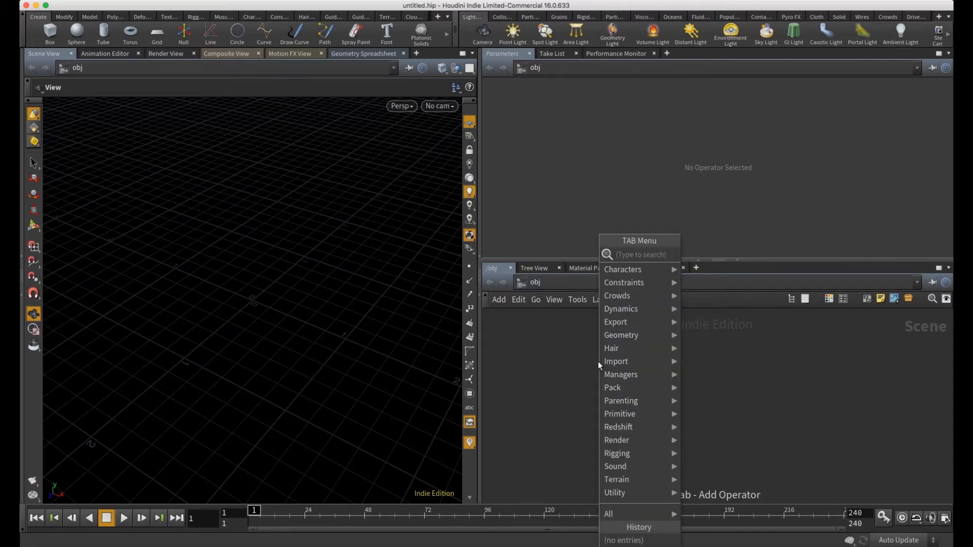
pyautogui.write('gr')
pyautogui.press('BackSpace')
pyautogui.press('BackSpace')
pyautogui.write('geo')
pyautogui.press('Return')
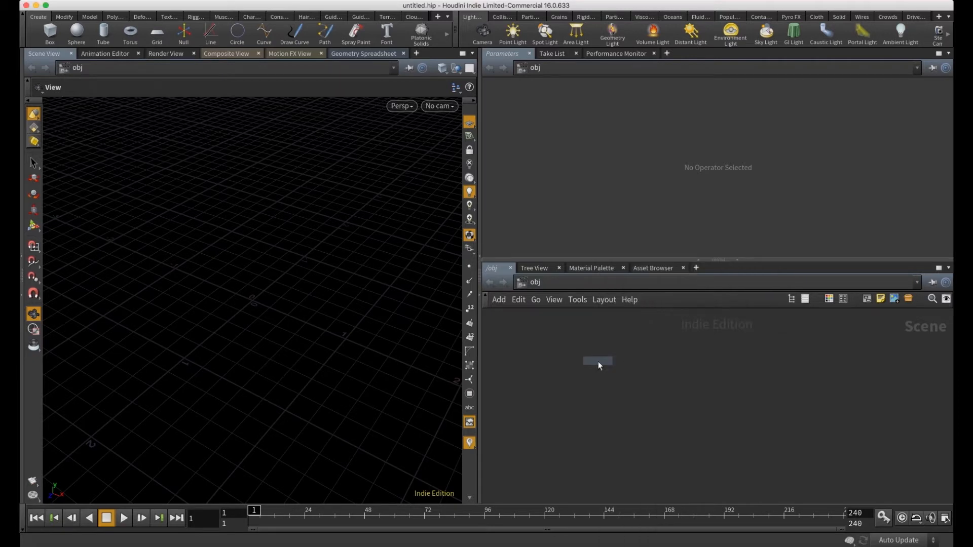
pyautogui.click(598, 361)
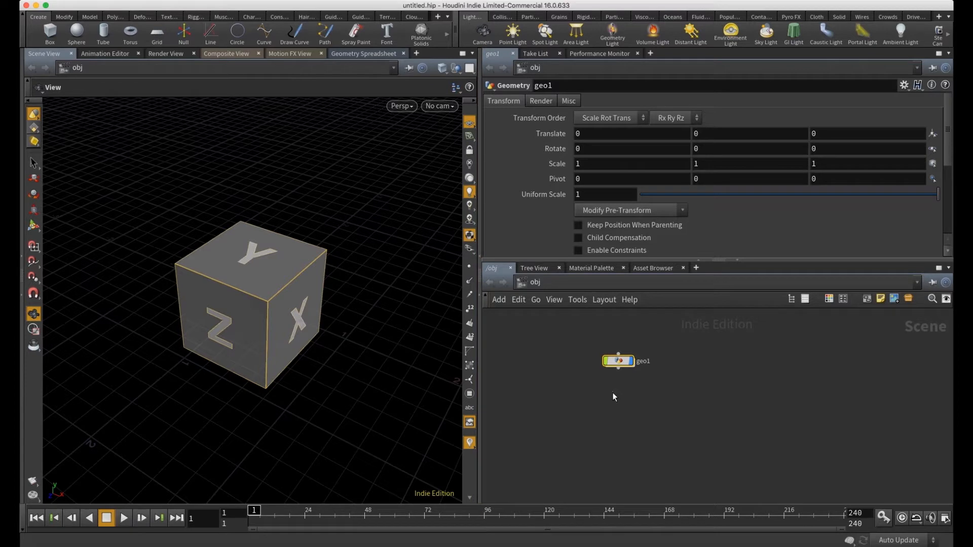
# - Go inside the geo1 object and delete its default file node
pyautogui.doubleClick(622, 359)
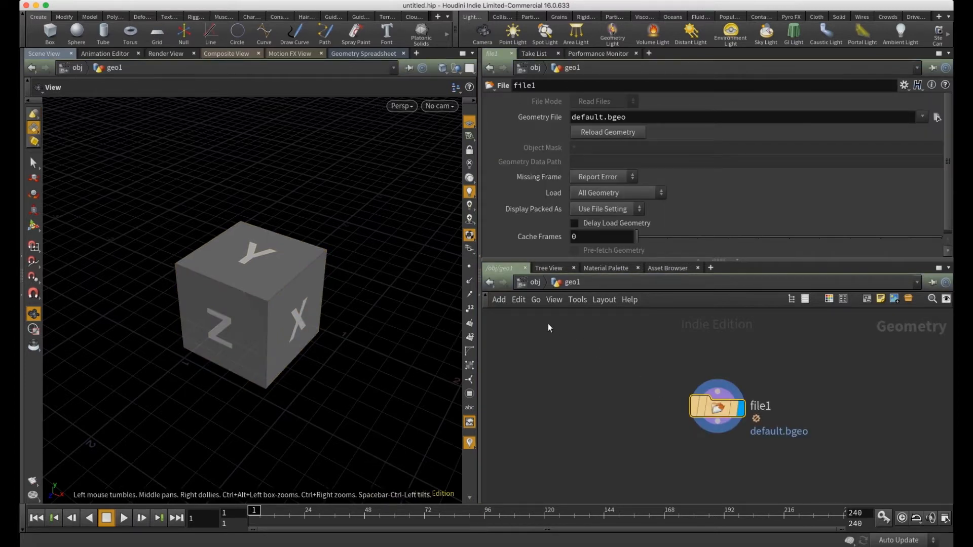
pyautogui.click(535, 282)
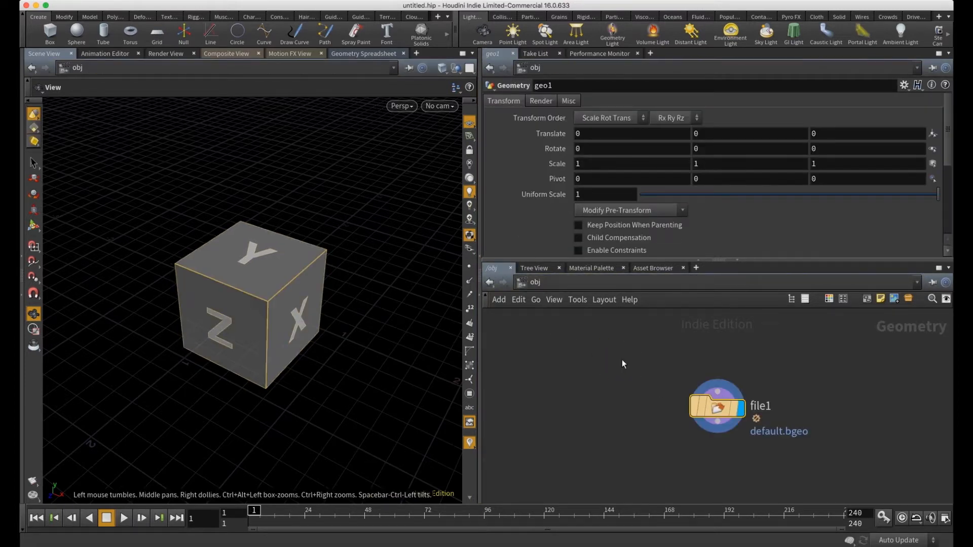
pyautogui.doubleClick(623, 361)
pyautogui.moveTo(673, 462); pyautogui.dragTo(611, 415, button='middle')
pyautogui.moveTo(660, 375)
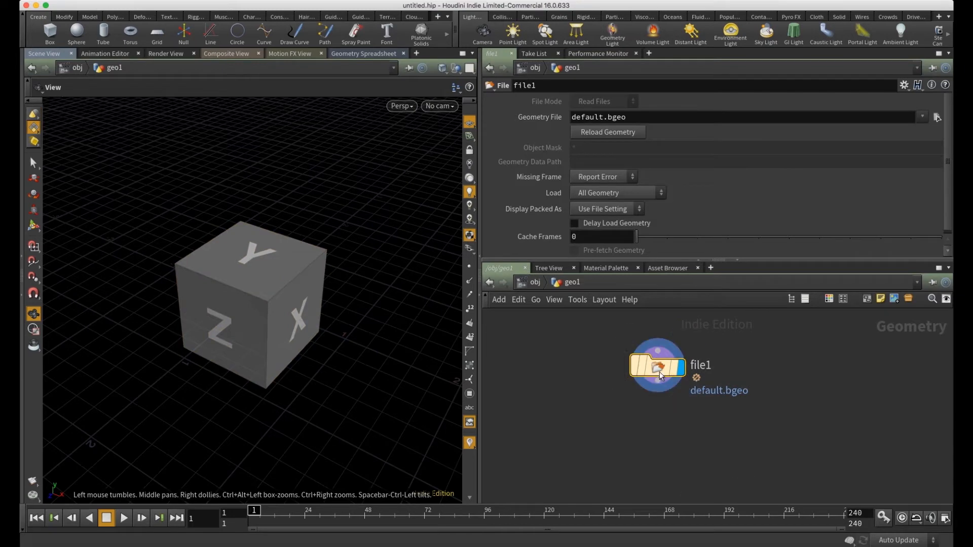
pyautogui.press('Delete')
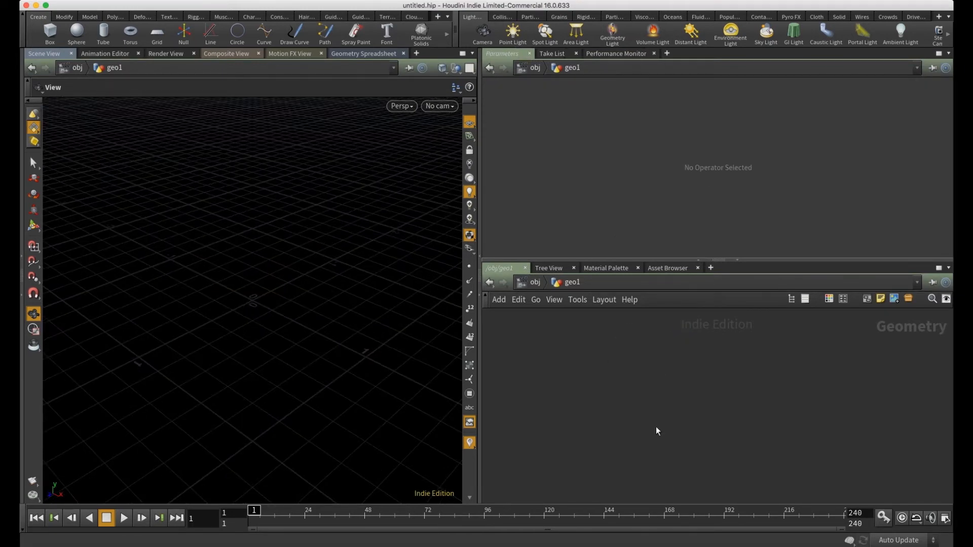
# - Add a Grid node inside geo1
pyautogui.press('Tab')
pyautogui.write('gri')
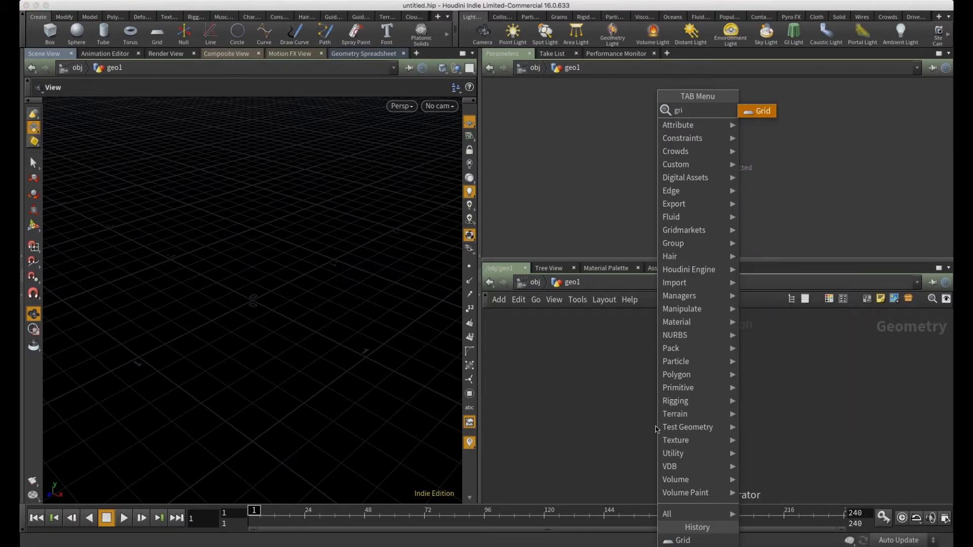
pyautogui.press('Return')
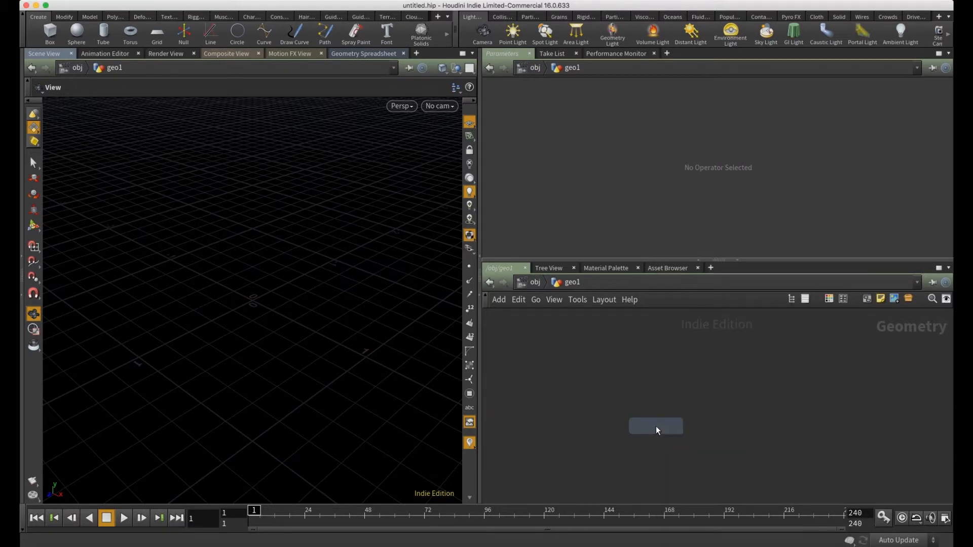
pyautogui.click(623, 350)
pyautogui.moveTo(319, 350); pyautogui.dragTo(209, 357, button='right')
pyautogui.moveTo(208, 357); pyautogui.dragTo(239, 397)
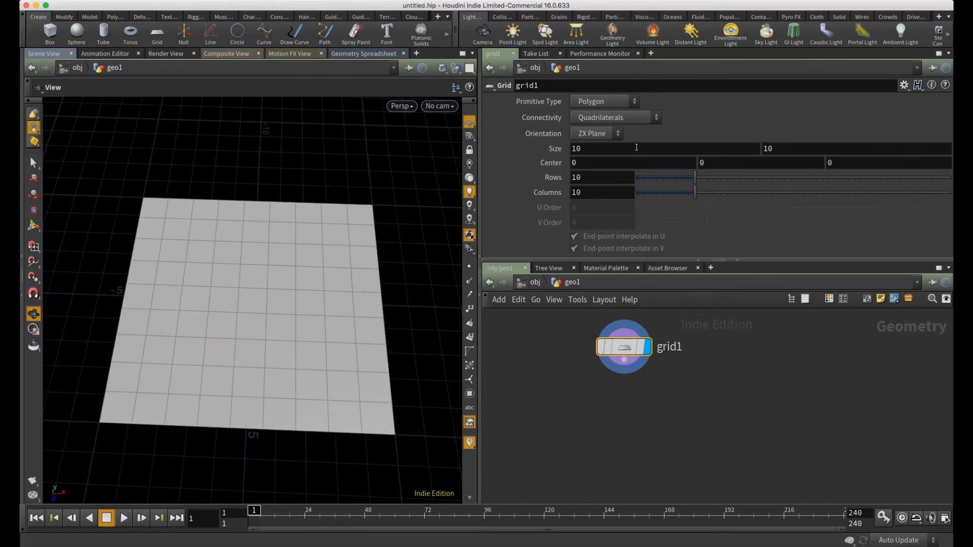
# - Set the grid's size to 12.8 by 7.2
pyautogui.doubleClick(618, 148)
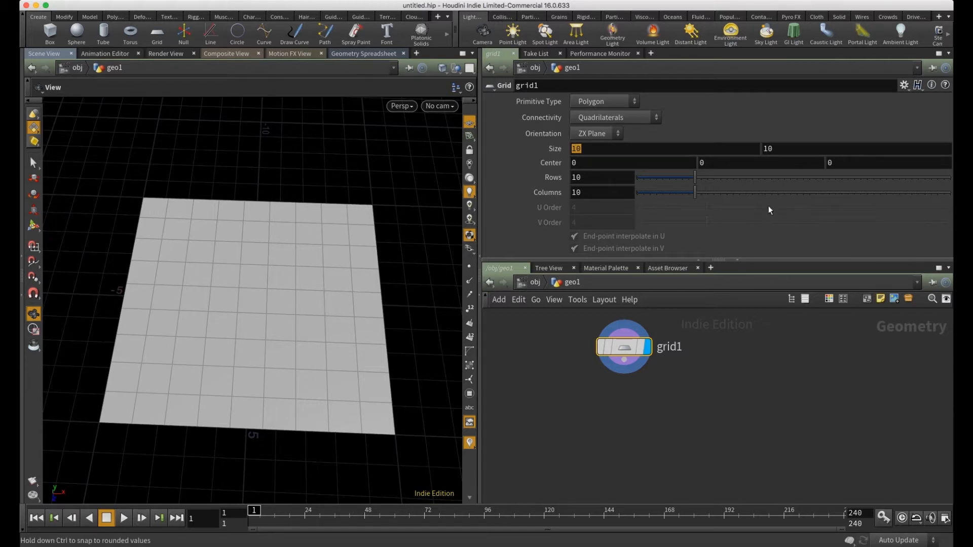
pyautogui.write('12.8')
pyautogui.press('Tab')
pyautogui.write('7.2')
pyautogui.press('Tab')
pyautogui.moveTo(363, 281); pyautogui.dragTo(115, 299)
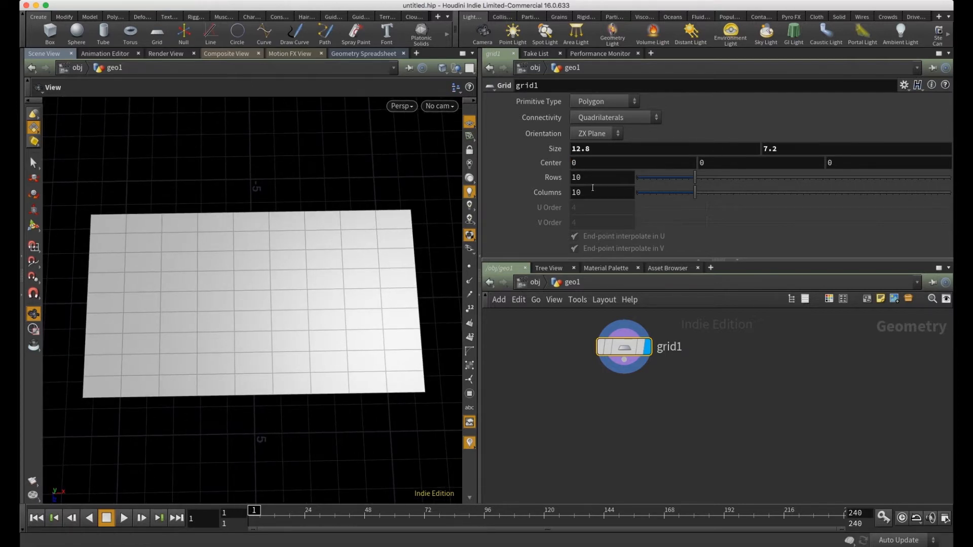
# - Set the grid's rows to 128 and columns to 72, and inspect the divisions up close
pyautogui.click(598, 175)
pyautogui.write('128')
pyautogui.press('Tab')
pyautogui.write('72')
pyautogui.press('Tab')
pyautogui.moveTo(327, 358); pyautogui.dragTo(496, 350, button='right')
pyautogui.moveTo(349, 352)
pyautogui.mouseDown()
pyautogui.moveTo(334, 347)
pyautogui.moveTo(342, 325)
pyautogui.moveTo(348, 346)
pyautogui.mouseUp()
# - Change the grid's divisions to 72 rows and 128 columns
pyautogui.moveTo(593, 178); pyautogui.dragTo(523, 178)
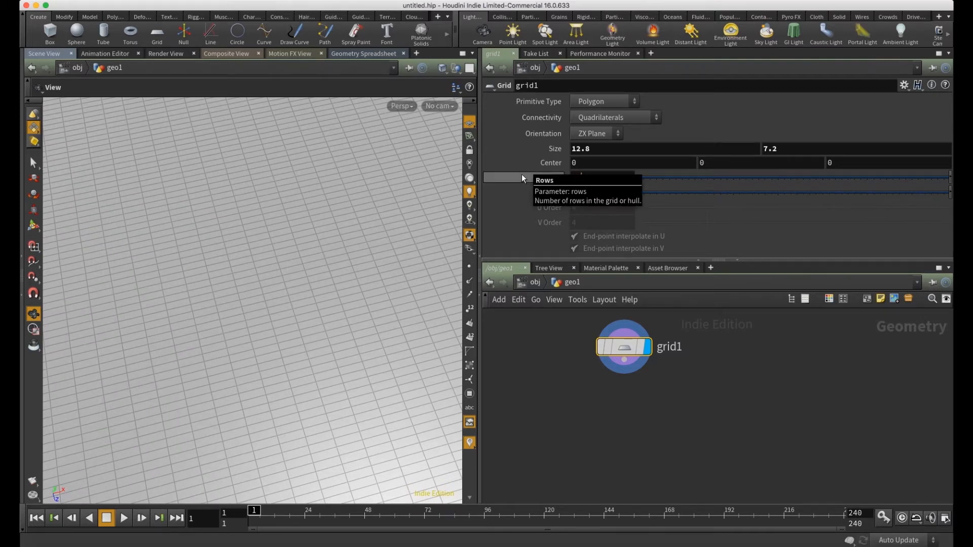
pyautogui.write('72')
pyautogui.press('Tab')
pyautogui.write('12')
pyautogui.press('Return')
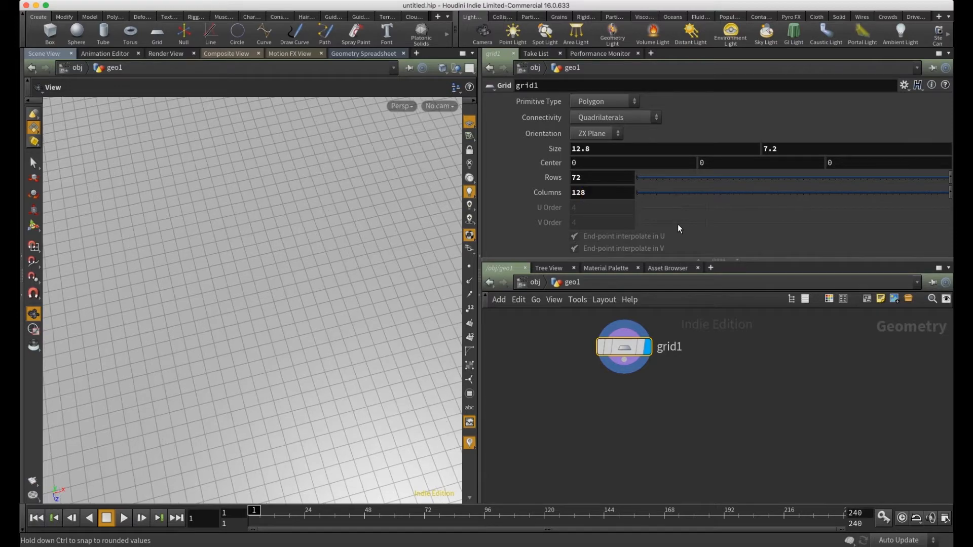
pyautogui.moveTo(193, 298); pyautogui.dragTo(345, 345)
pyautogui.moveTo(345, 345); pyautogui.dragTo(269, 345, button='right')
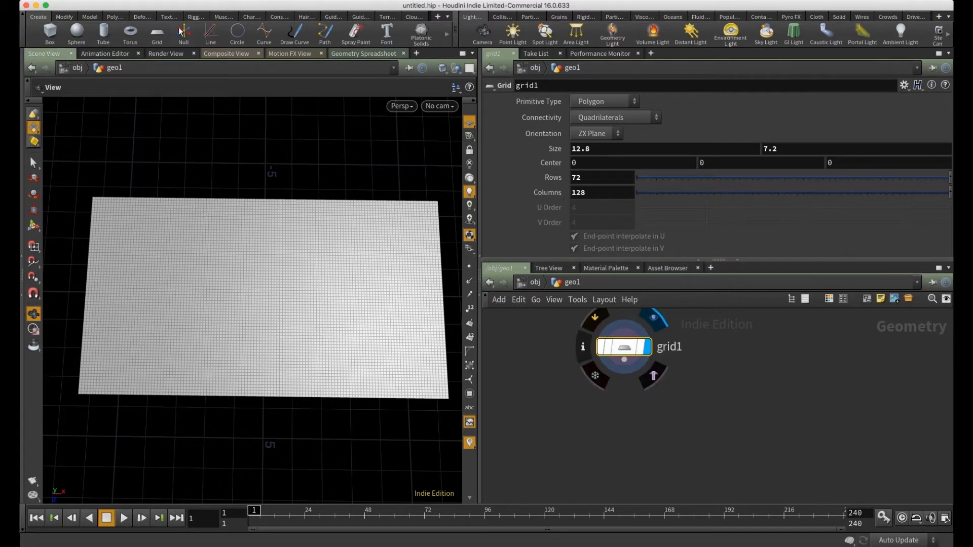
# - Start a new project and enable its first custom project folder, named scenes
pyautogui.click(106, 1)
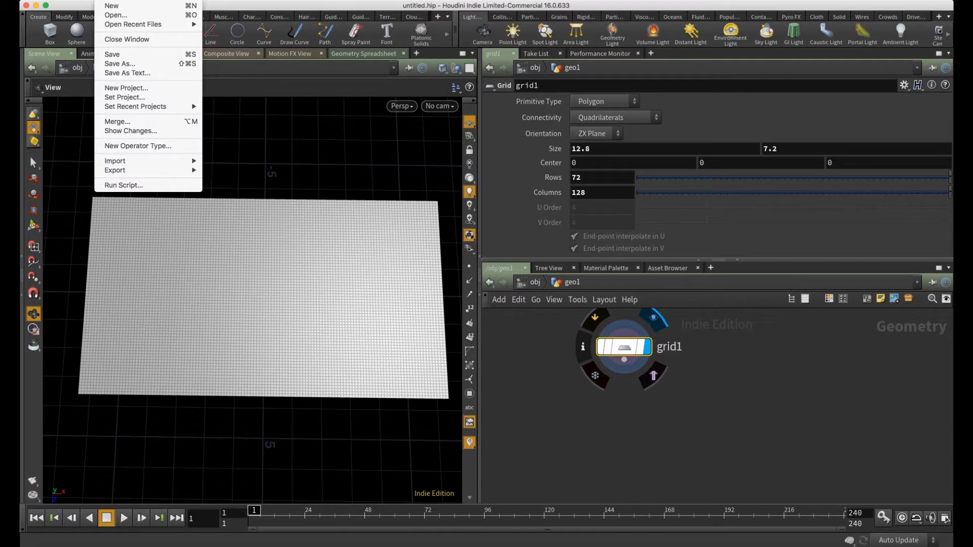
pyautogui.click(127, 87)
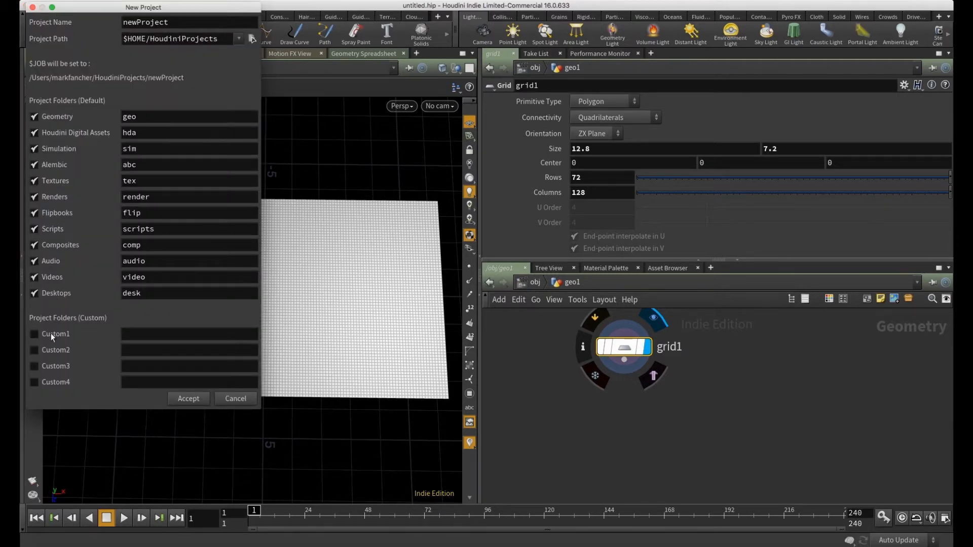
pyautogui.click(34, 333)
pyautogui.write('scenes')
# - Browse to the Houdini folder inside Desktop/OpticalFlow_Tut, copy its path and close the file chooser without accepting
pyautogui.click(252, 39)
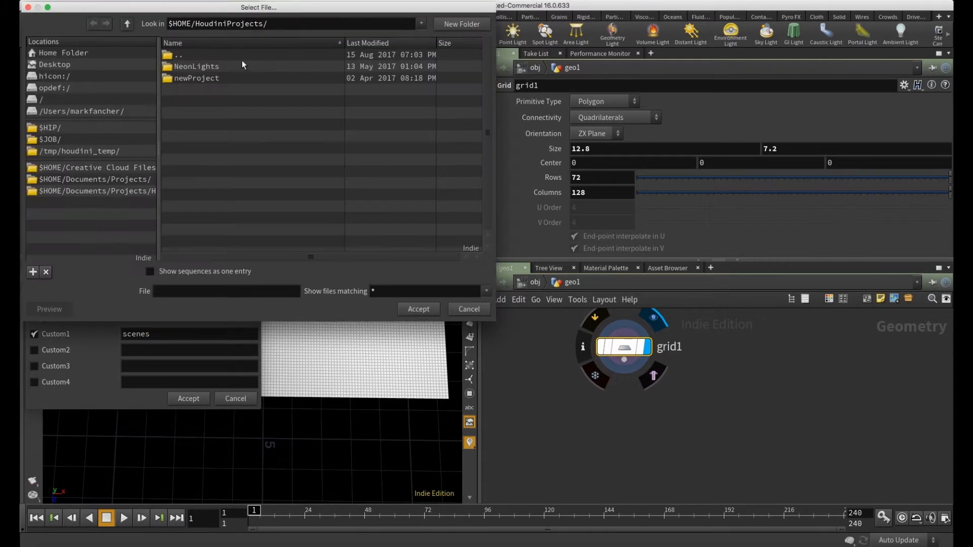
pyautogui.click(62, 64)
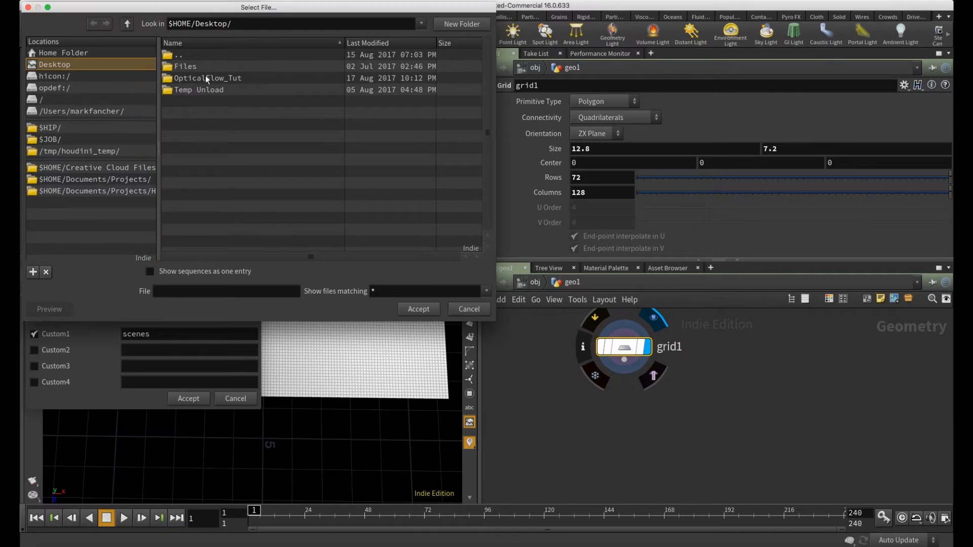
pyautogui.doubleClick(206, 78)
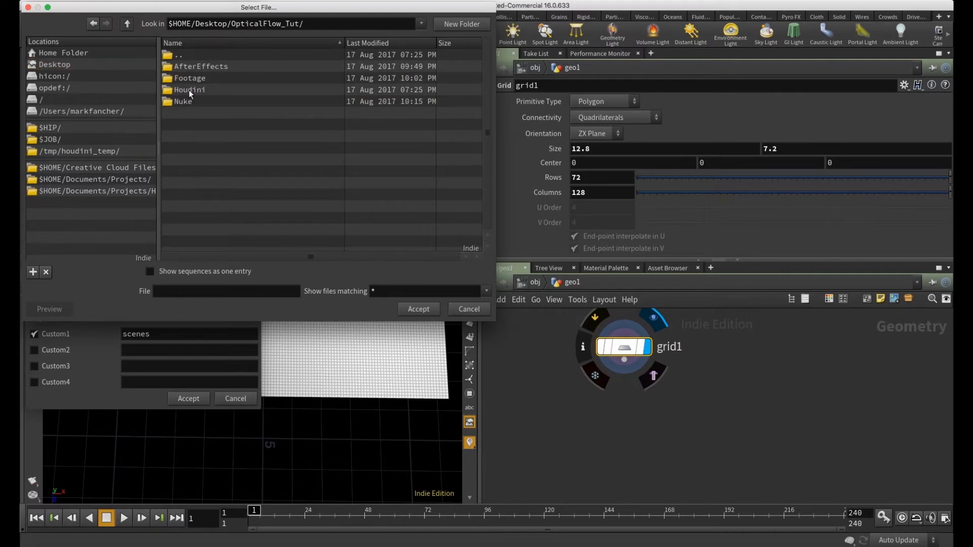
pyautogui.click(188, 90)
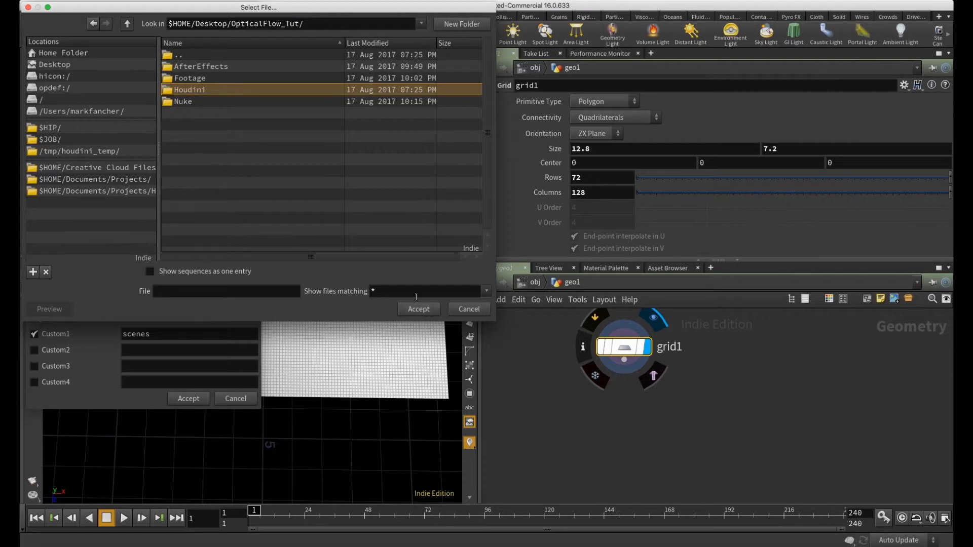
pyautogui.doubleClick(226, 90)
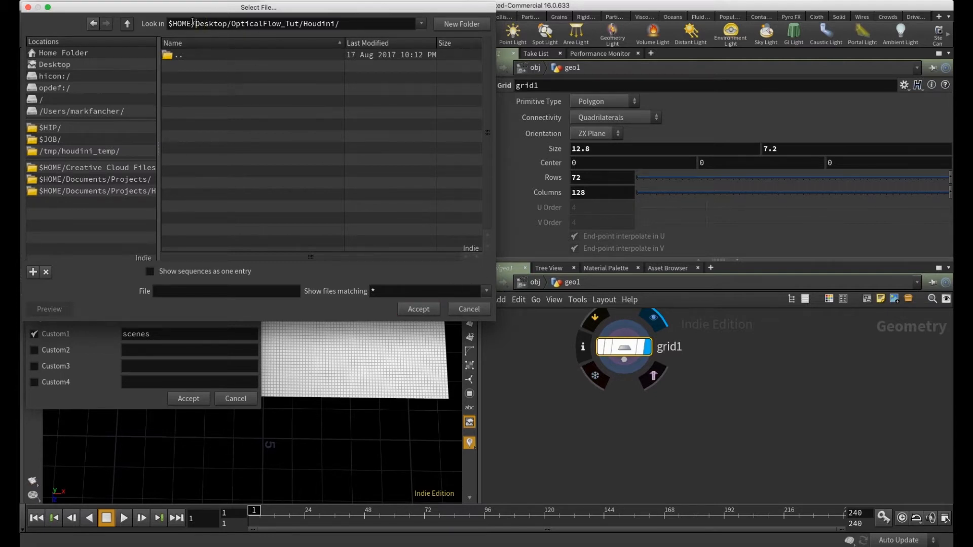
pyautogui.click(327, 19)
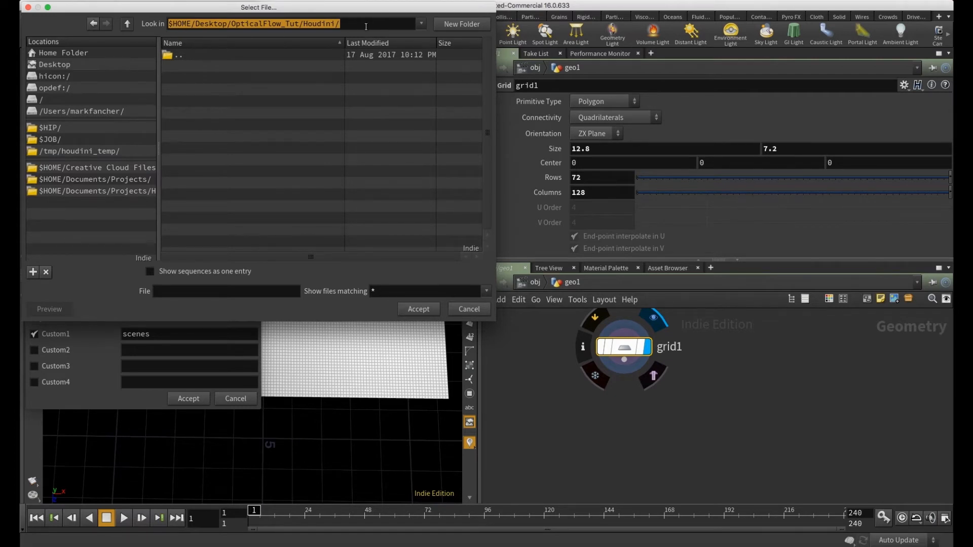
pyautogui.click(469, 309)
# - Replace the project path with the copied $HOME/Desktop/OpticalFlow_Tut/Houdini/ path and check the whole entry
pyautogui.moveTo(227, 41); pyautogui.dragTo(124, 40)
pyautogui.press('super+v')
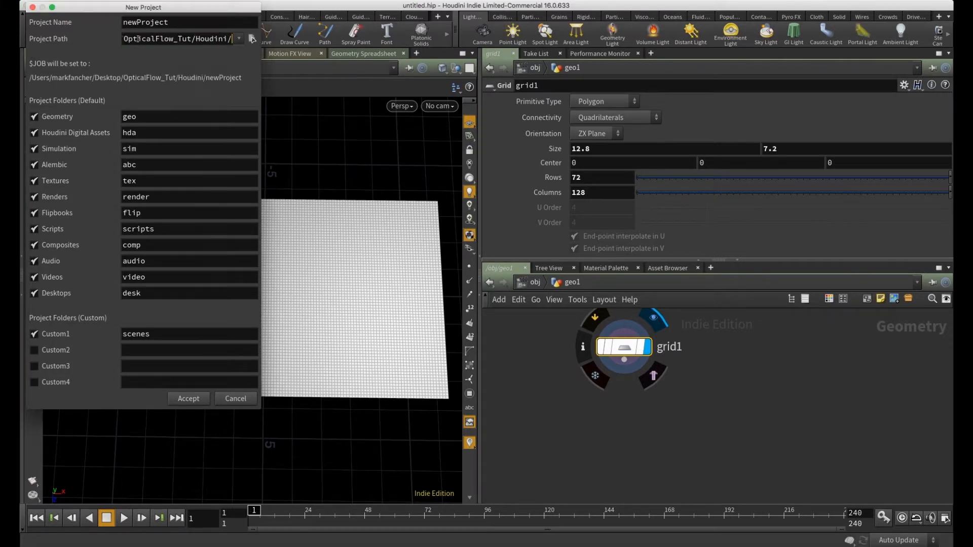
pyautogui.moveTo(184, 38); pyautogui.dragTo(22, 54)
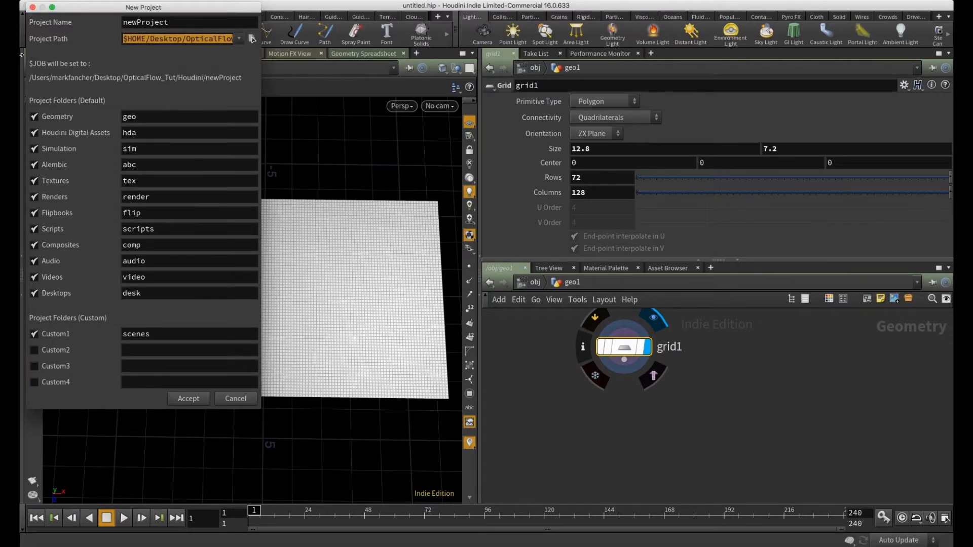
pyautogui.moveTo(153, 39); pyautogui.dragTo(227, 42)
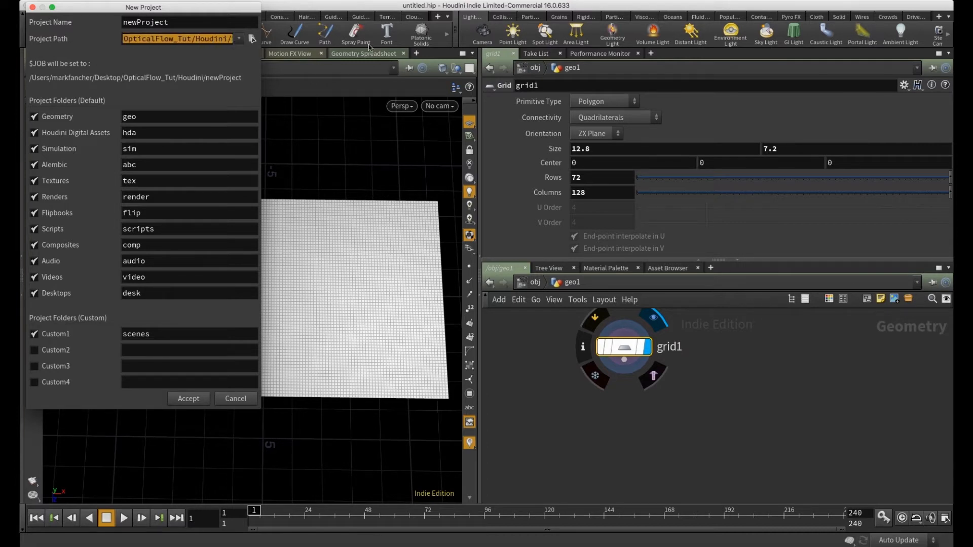
# - Name the new project FireFlow and create it with the chosen path and folders
pyautogui.click(226, 42)
pyautogui.moveTo(177, 23); pyautogui.dragTo(21, 45)
pyautogui.write('FireFlow')
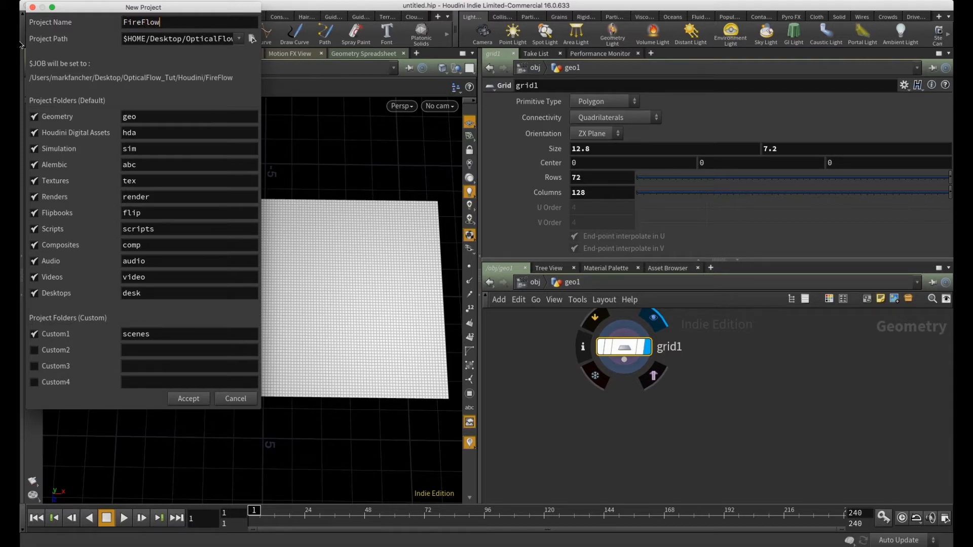
pyautogui.click(199, 401)
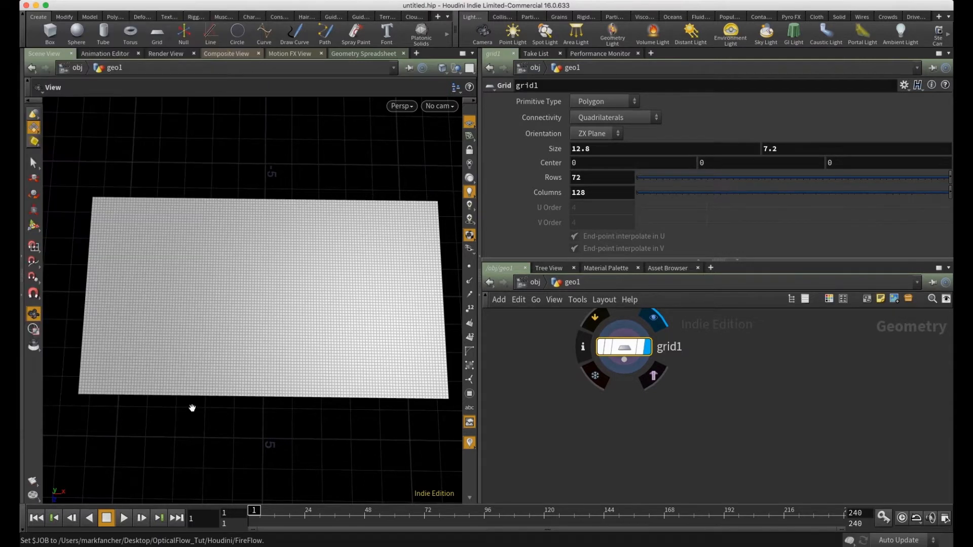
# - Examine the folder structure created for the FireFlow project in Finder and return to the Houdini scene
pyautogui.click(45, 546)
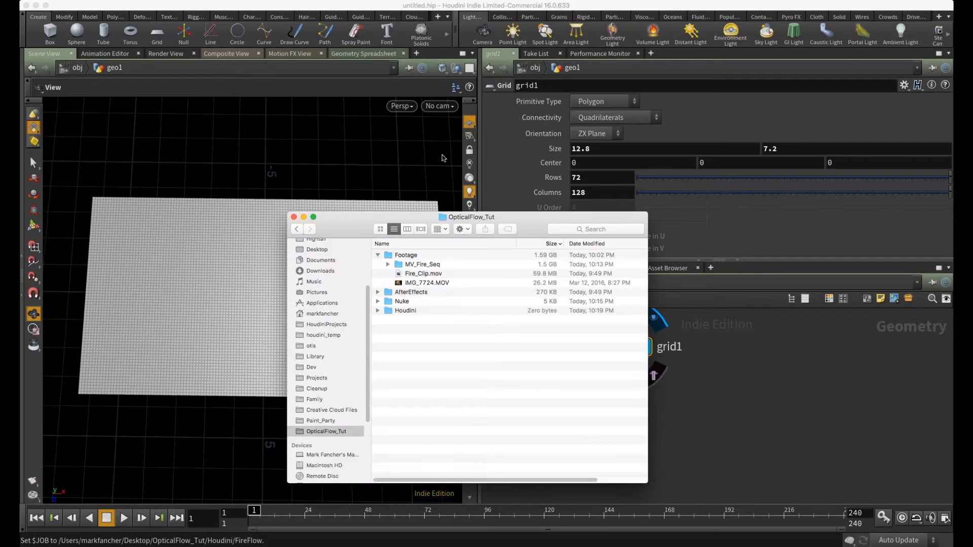
pyautogui.moveTo(344, 230); pyautogui.dragTo(281, 162)
pyautogui.click(316, 238)
pyautogui.click(355, 239)
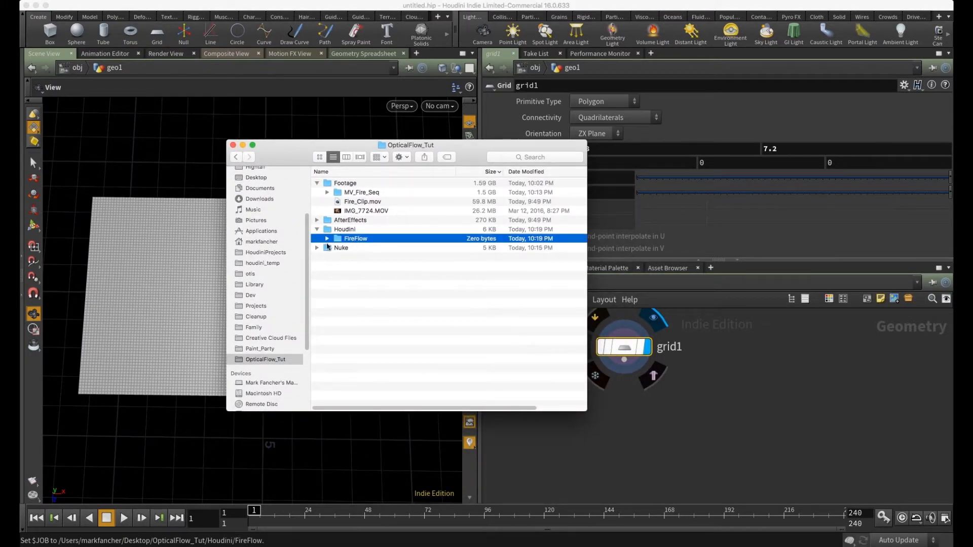
pyautogui.click(327, 239)
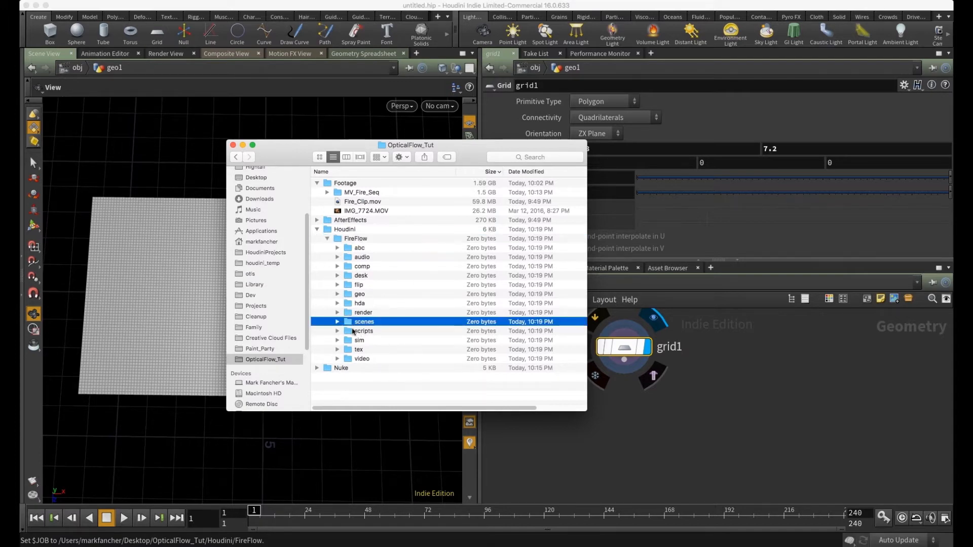
pyautogui.click(613, 434)
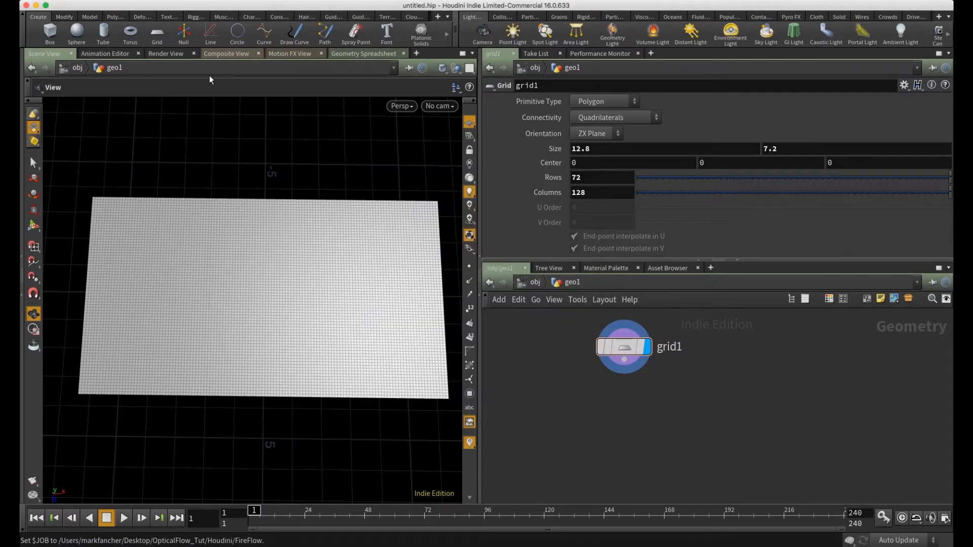
# - Save the scene as FireFlow_01 in the project's scenes folder
pyautogui.click(107, 2)
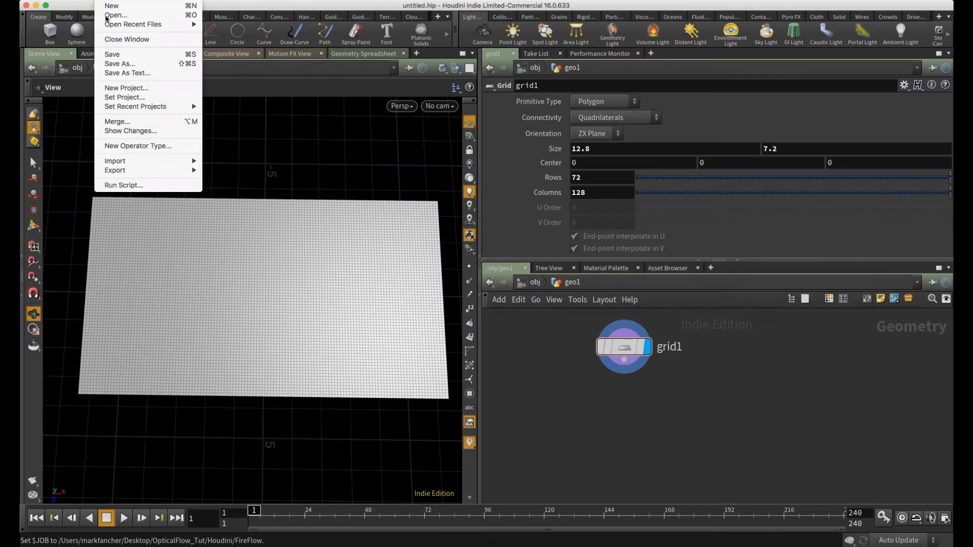
pyautogui.click(120, 64)
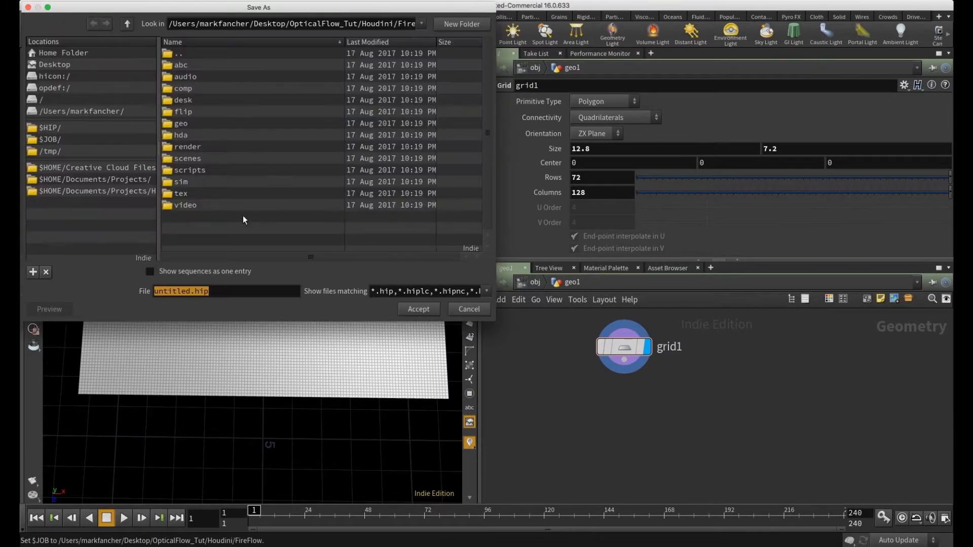
pyautogui.doubleClick(190, 158)
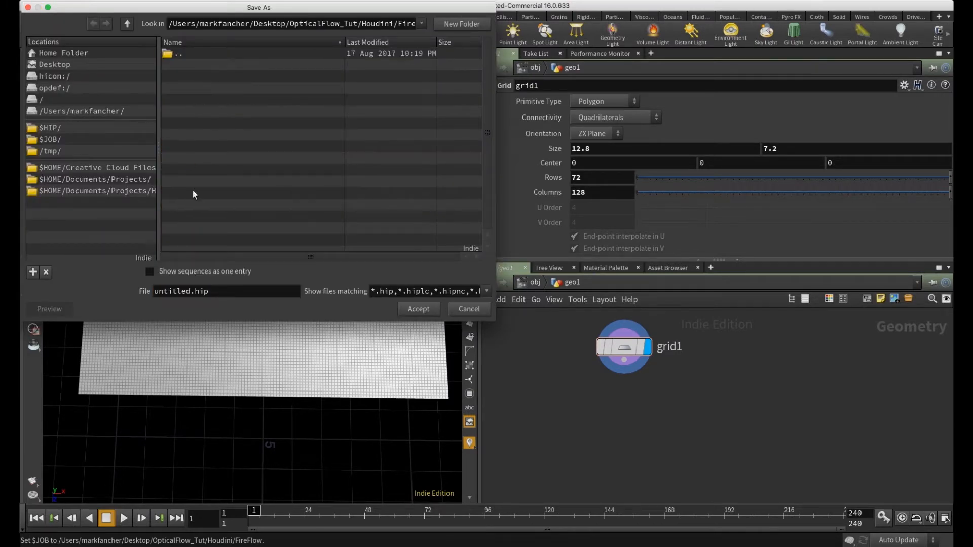
pyautogui.doubleClick(190, 291)
pyautogui.write('FireFlow_01')
pyautogui.click(417, 307)
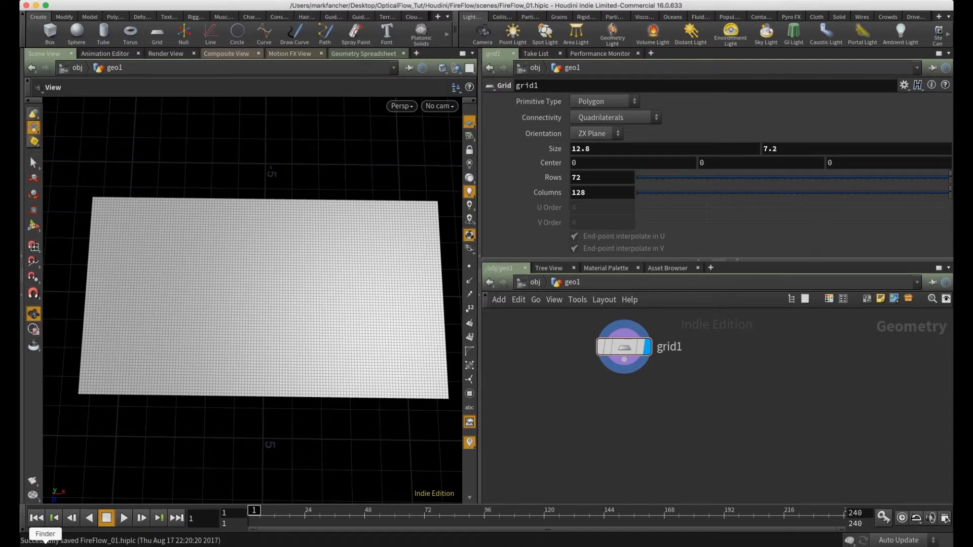
# - In Finder, move the MV_Fire_Seq folder from Footage into the FireFlow project's tex folder
pyautogui.click(45, 545)
pyautogui.click(326, 193)
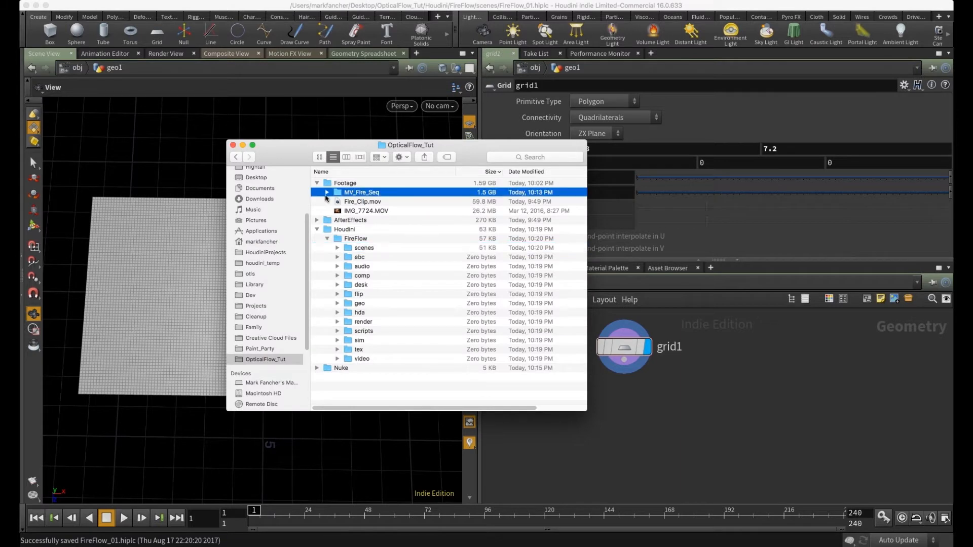
pyautogui.click(326, 192)
pyautogui.moveTo(362, 193); pyautogui.dragTo(358, 353)
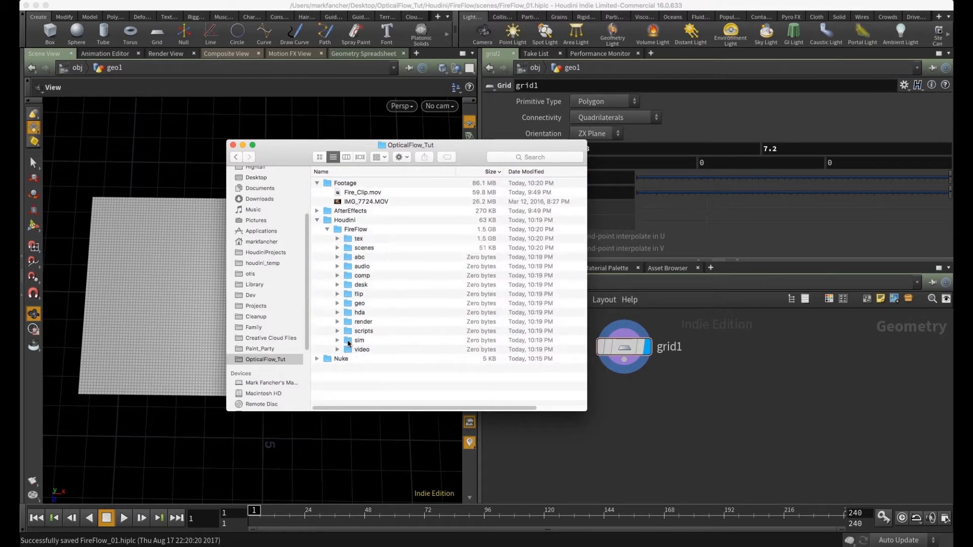
# - Check the EXR sequence inside tex/MV_Fire_Seq, collapse the folders and close the Finder window
pyautogui.click(345, 236)
pyautogui.click(337, 238)
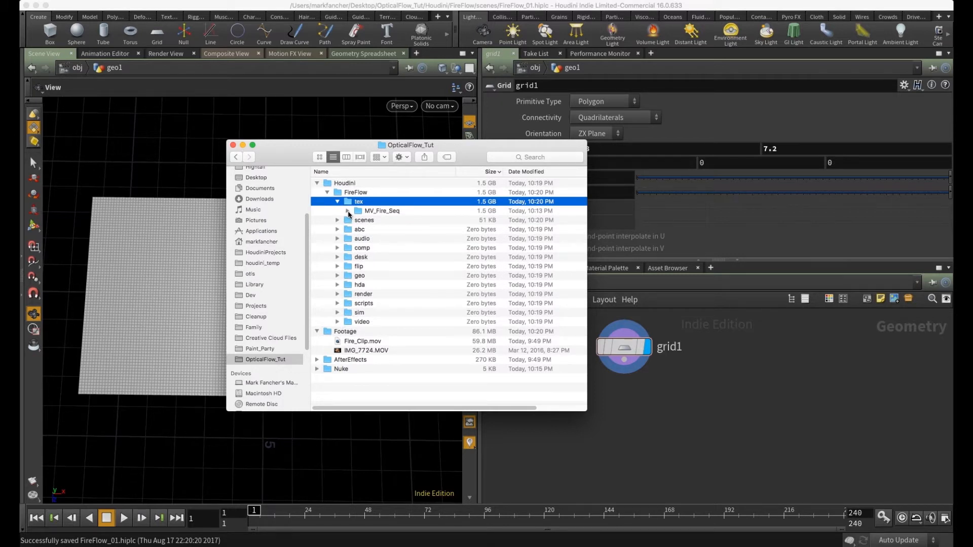
pyautogui.click(348, 211)
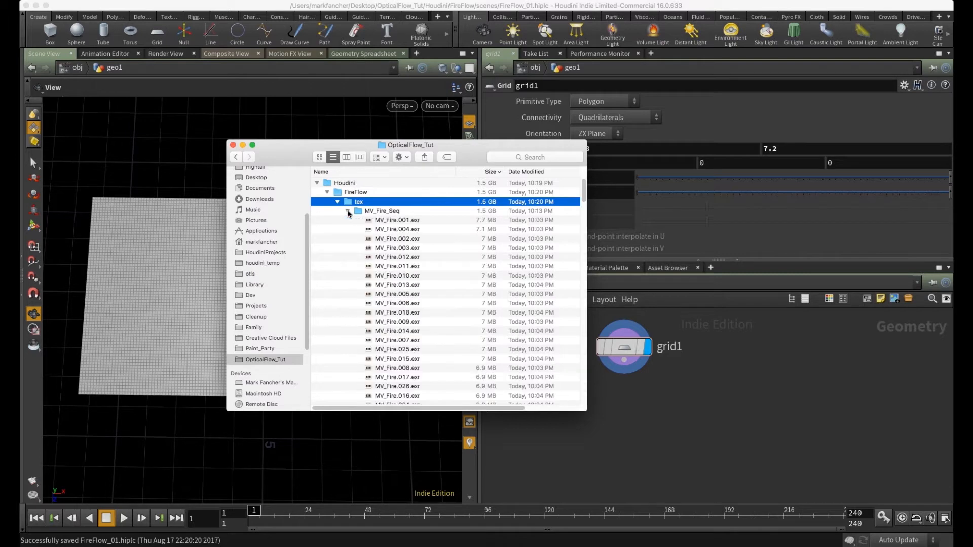
pyautogui.click(348, 211)
pyautogui.click(338, 202)
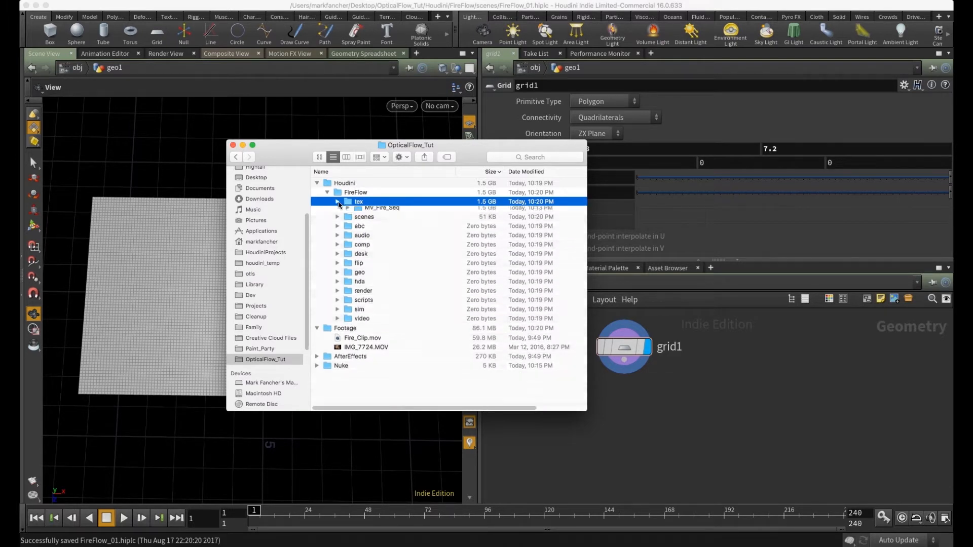
pyautogui.click(360, 194)
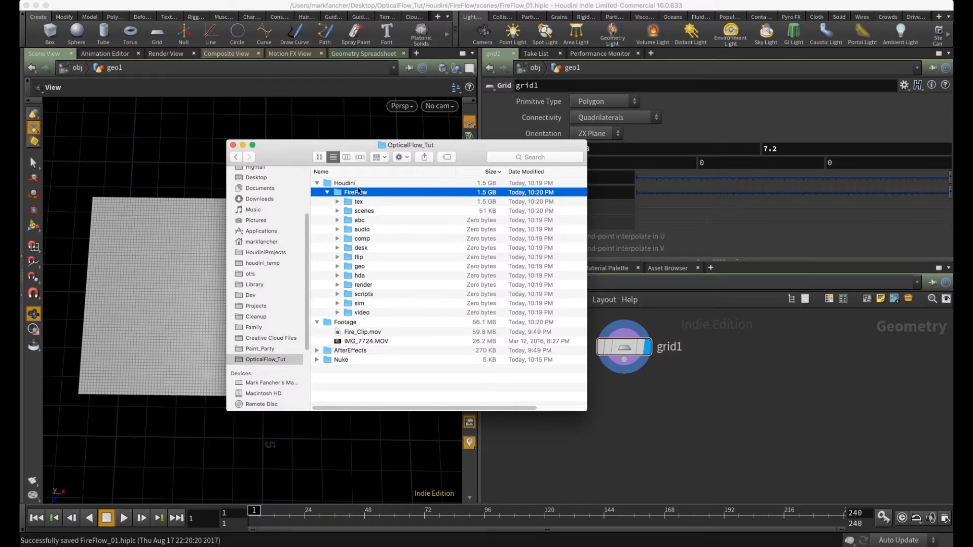
pyautogui.click(233, 145)
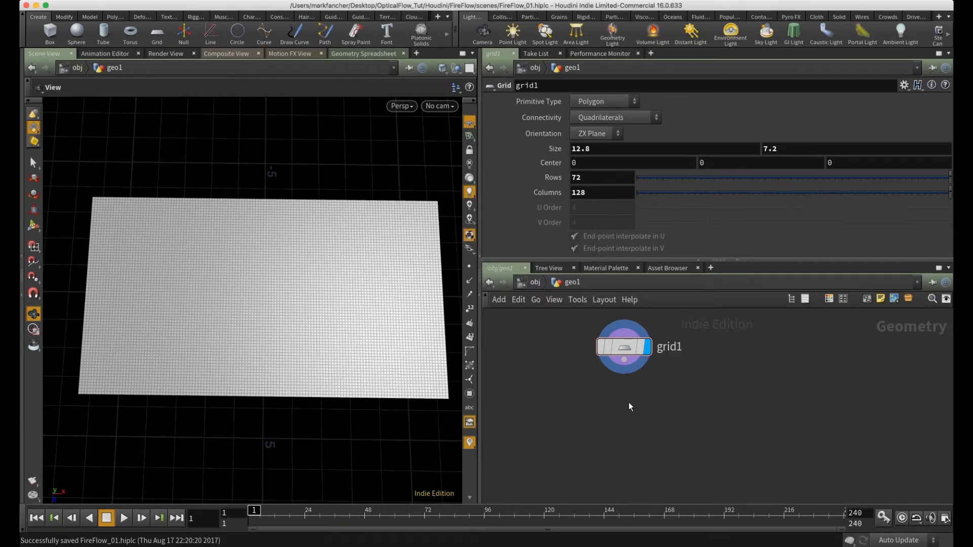
# - Examine the grid's points in the viewport and Geometry Spreadsheet, and compare the object level with the geometry level inside geo1
pyautogui.moveTo(317, 327); pyautogui.dragTo(256, 341)
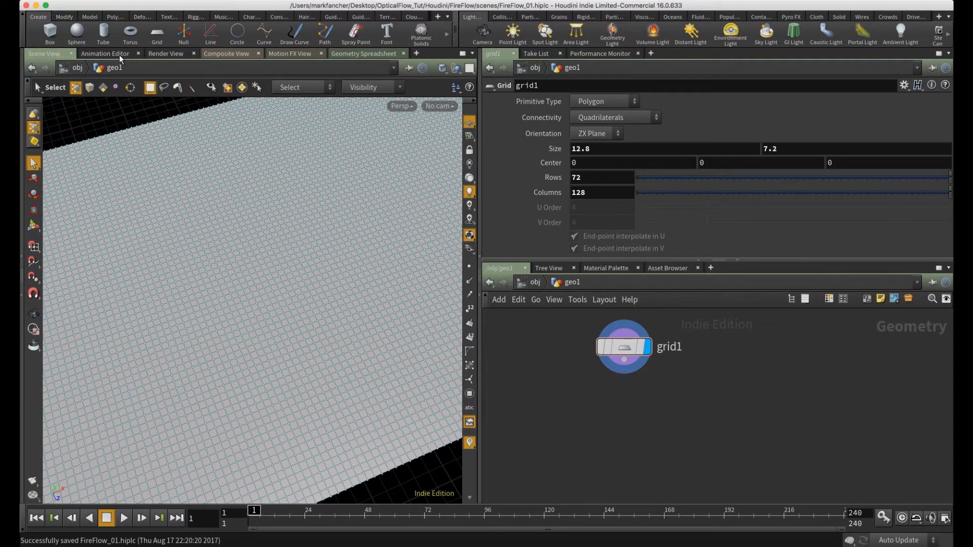
pyautogui.click(359, 54)
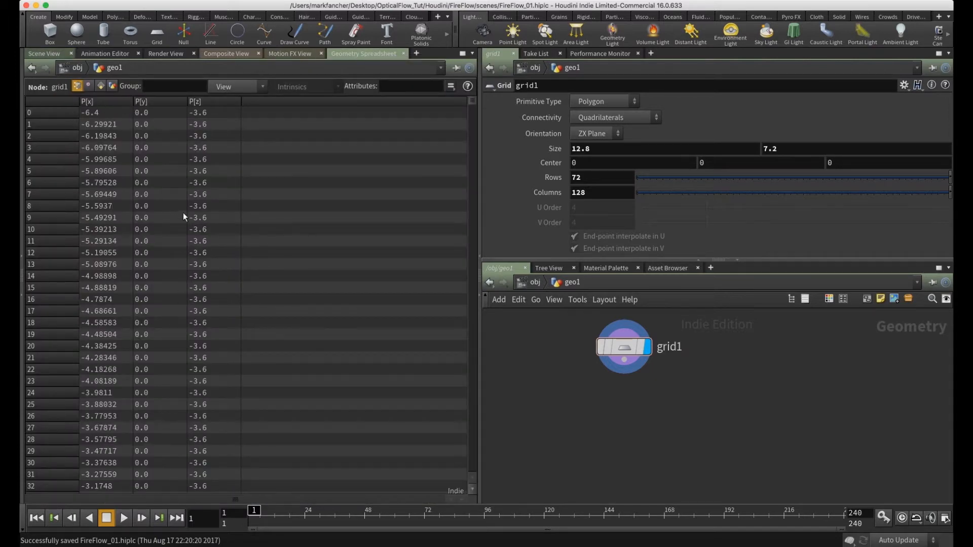
pyautogui.click(78, 68)
pyautogui.click(62, 55)
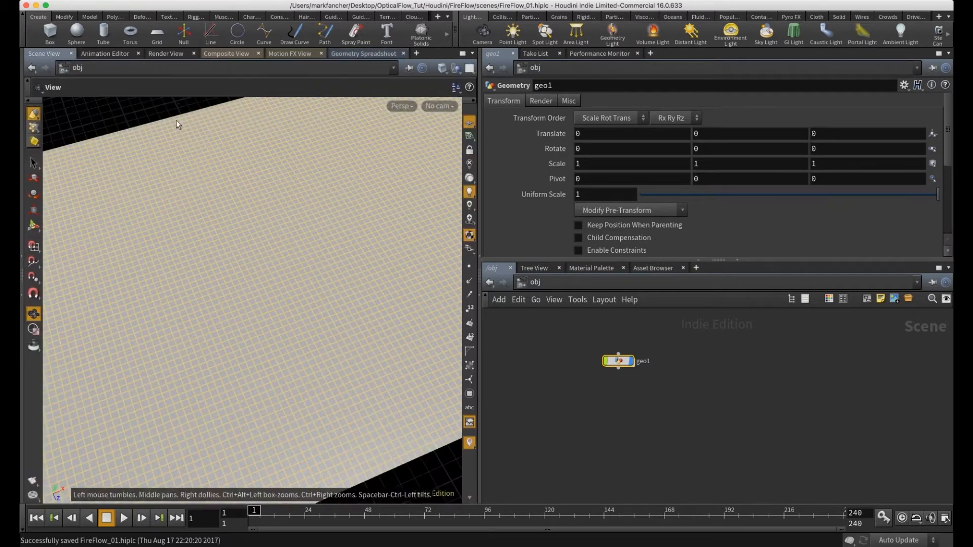
pyautogui.doubleClick(615, 360)
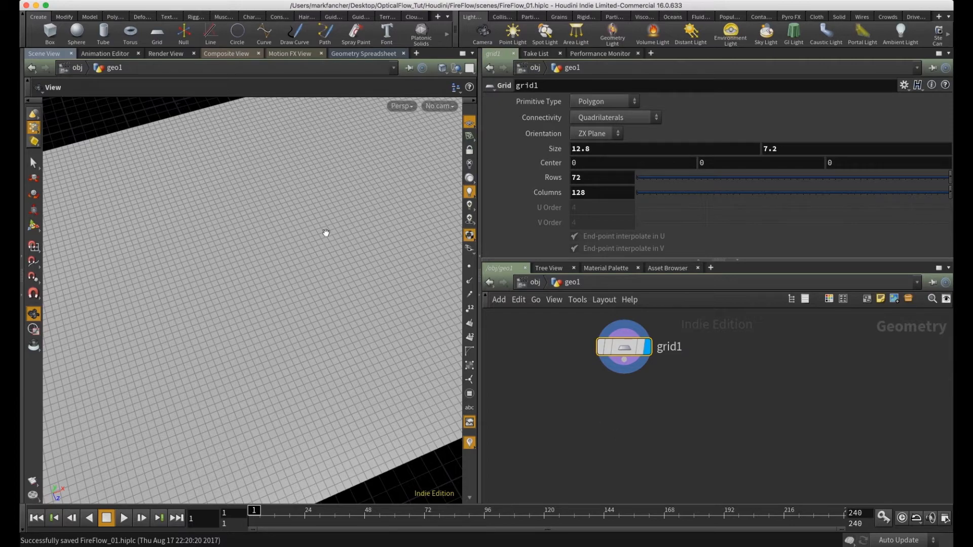
# - Add an Attribute from Map node below grid1, connect it to the grid and display its result
pyautogui.scroll(-4, 310, 249)
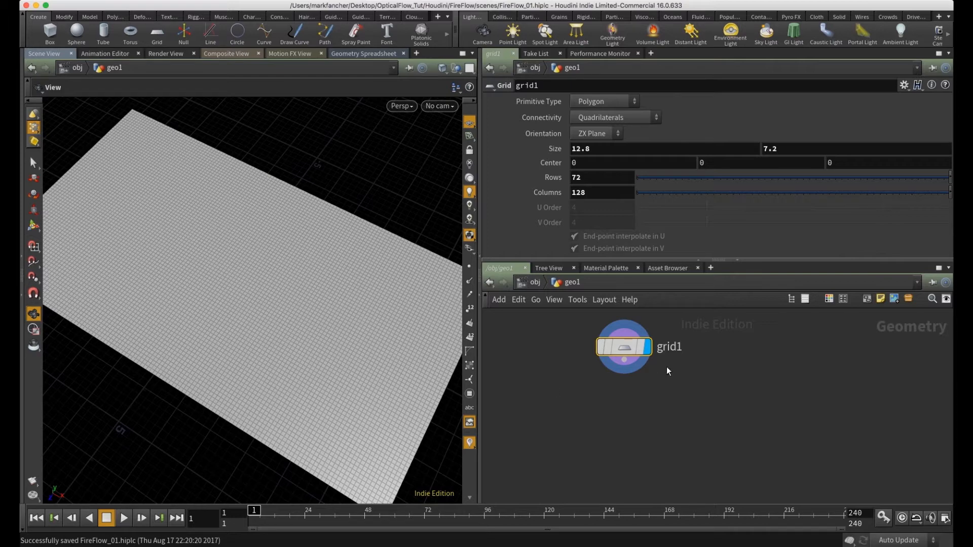
pyautogui.press('Tab')
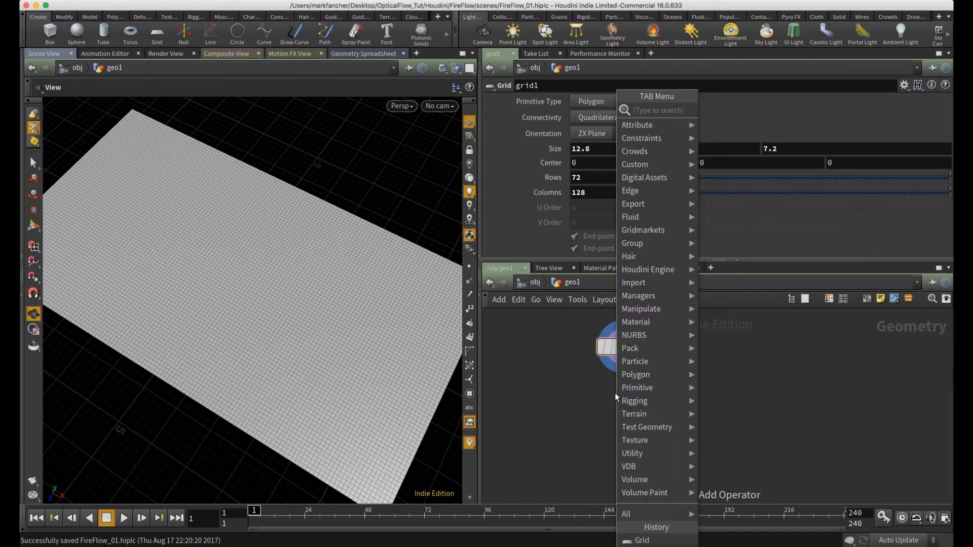
pyautogui.write('a')
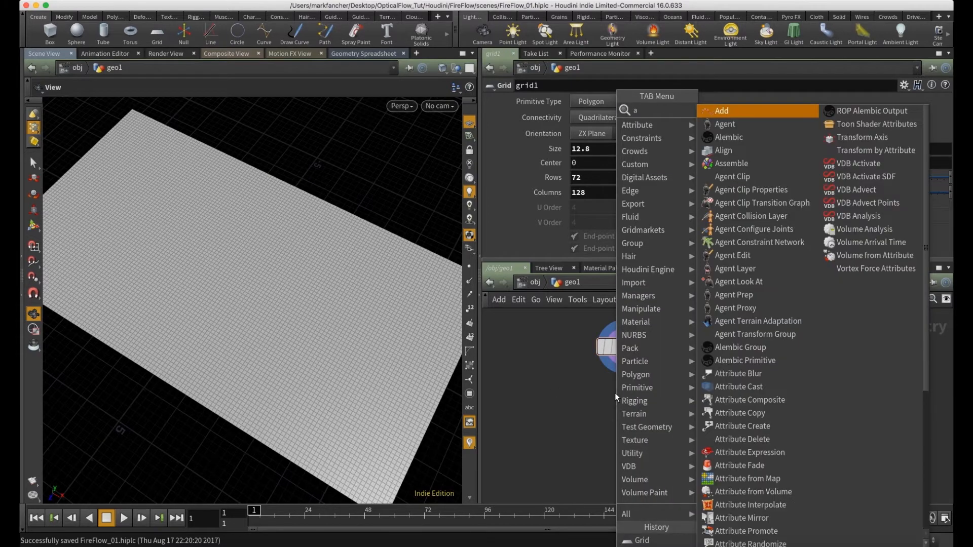
pyautogui.write('ttribute from')
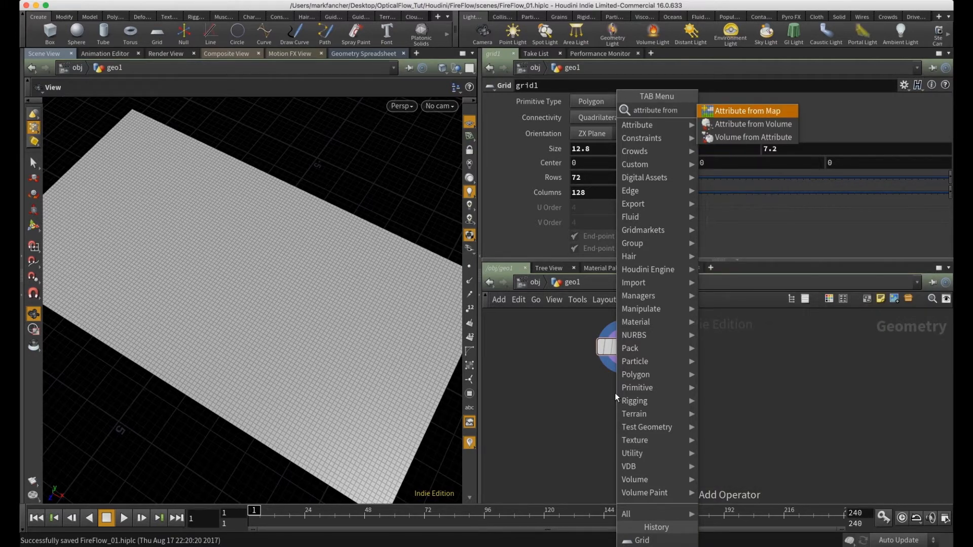
pyautogui.press('Return')
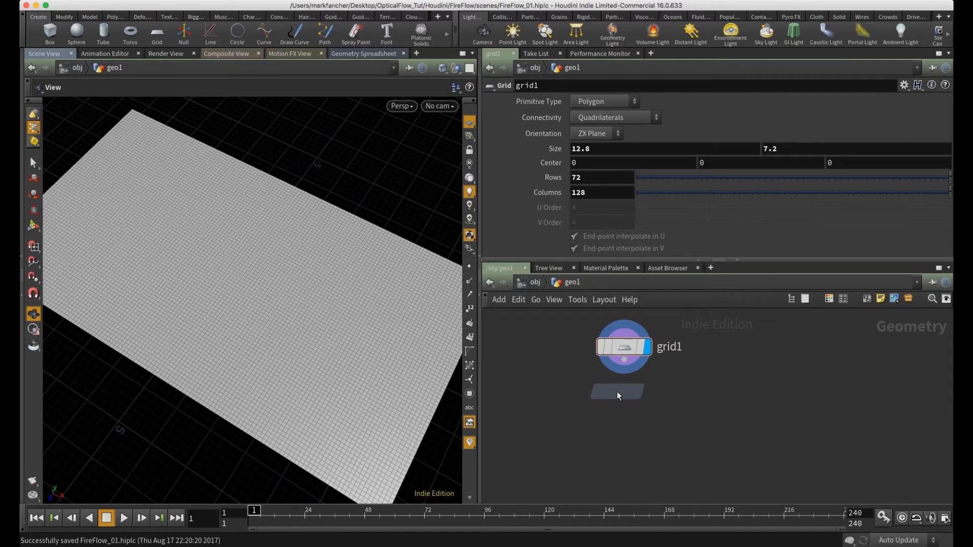
pyautogui.click(623, 417)
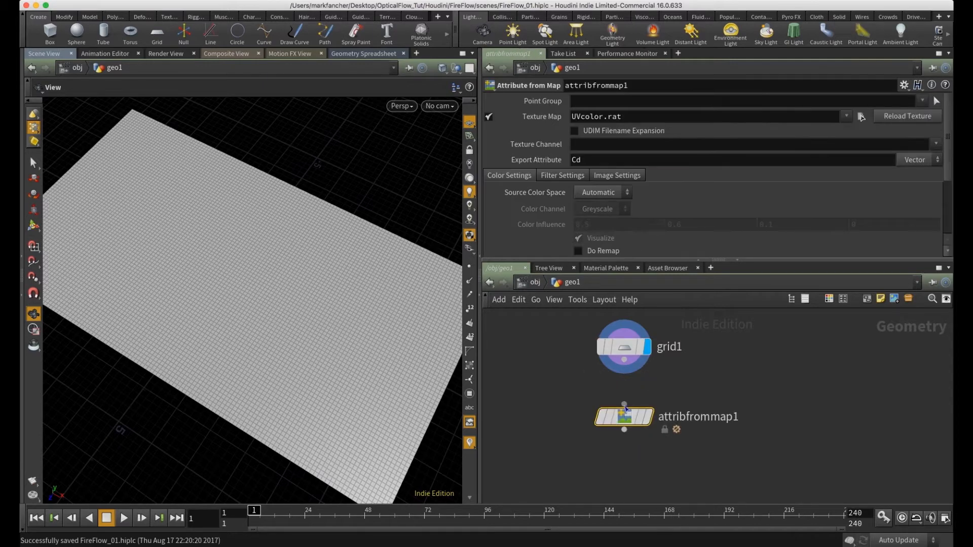
pyautogui.moveTo(649, 421)
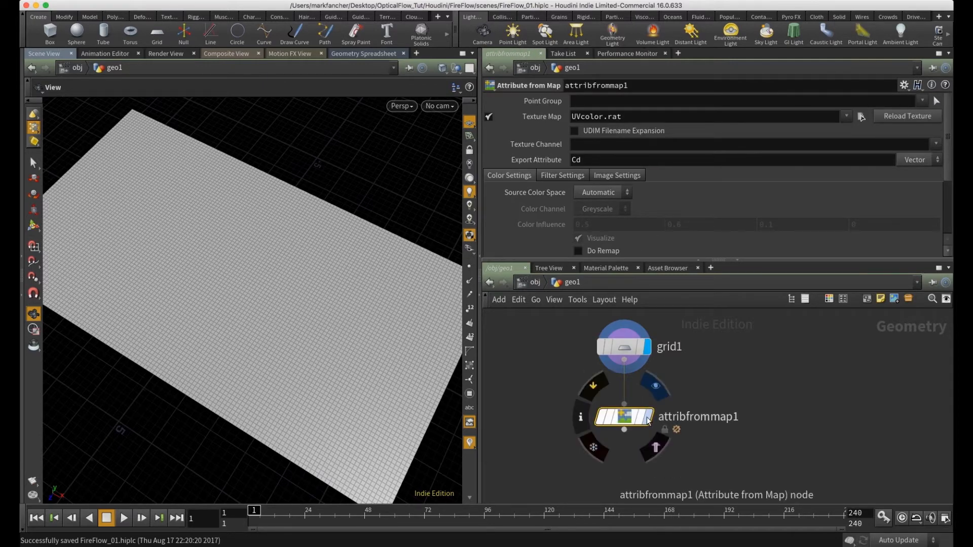
pyautogui.click(649, 423)
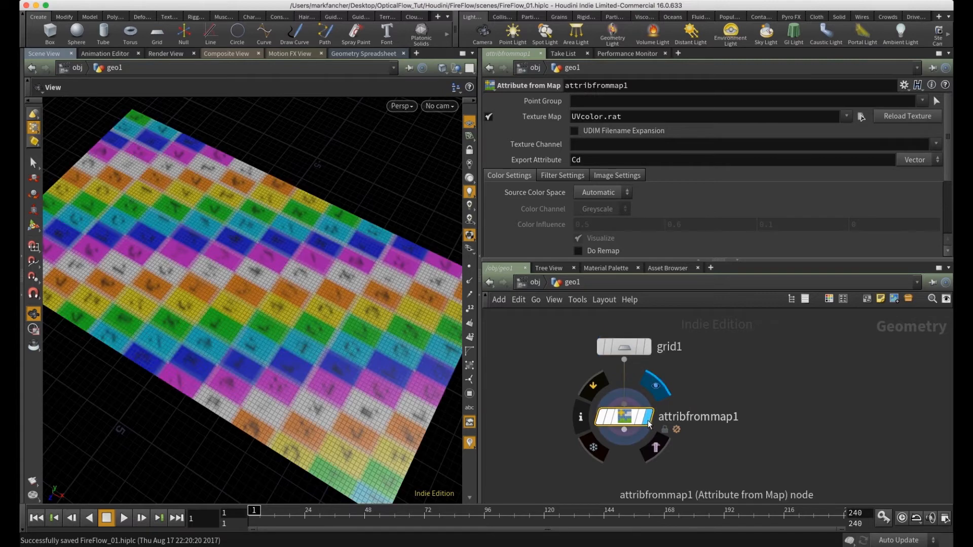
pyautogui.moveTo(310, 341); pyautogui.dragTo(354, 324)
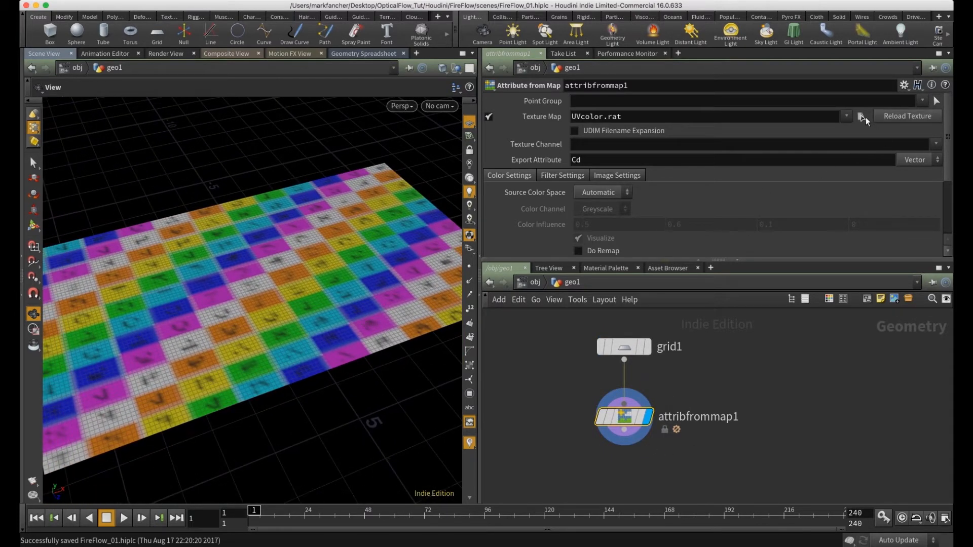
# - Load the MV_Fire.$F3.exr sequence from $JOB/tex/MV_Fire_Seq as attribfrommap1's texture map
pyautogui.click(861, 117)
pyautogui.click(192, 67)
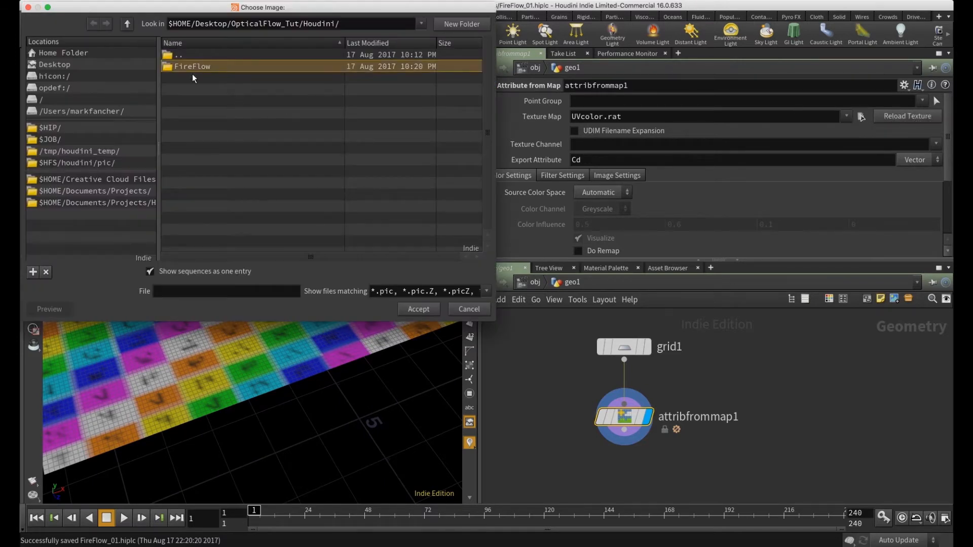
pyautogui.click(43, 141)
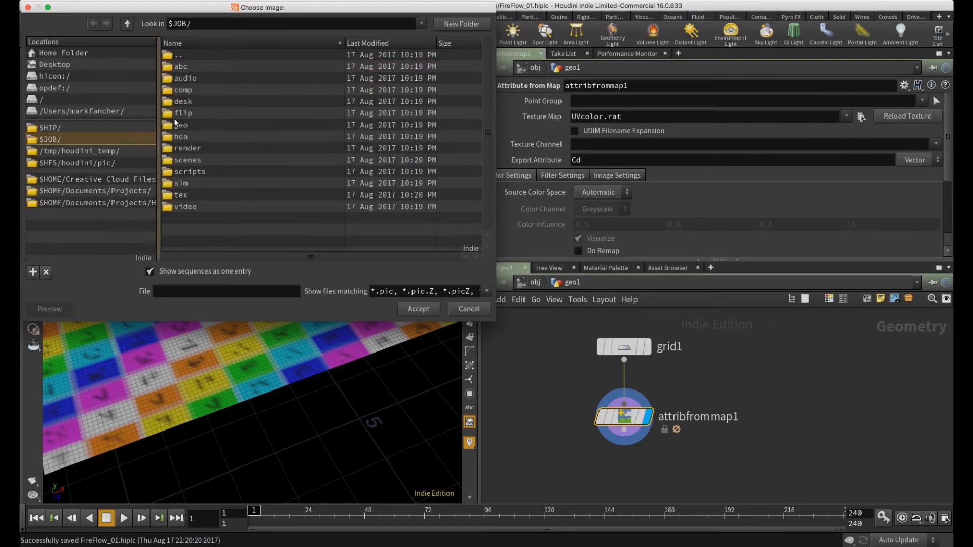
pyautogui.doubleClick(182, 198)
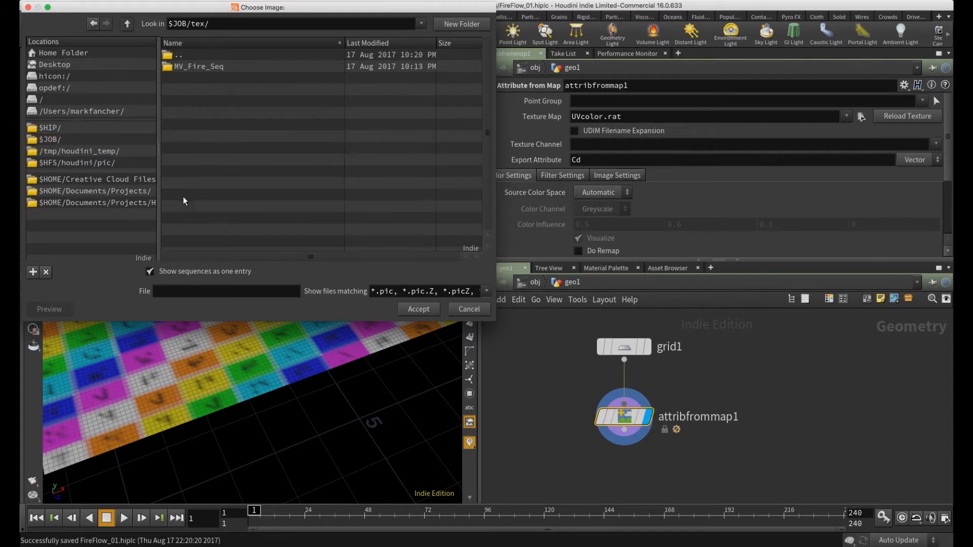
pyautogui.doubleClick(195, 66)
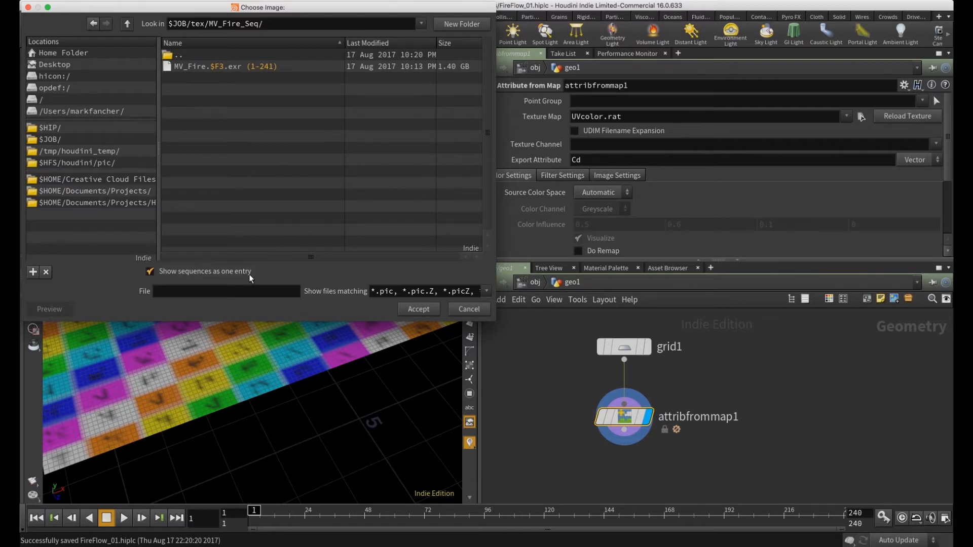
pyautogui.click(161, 274)
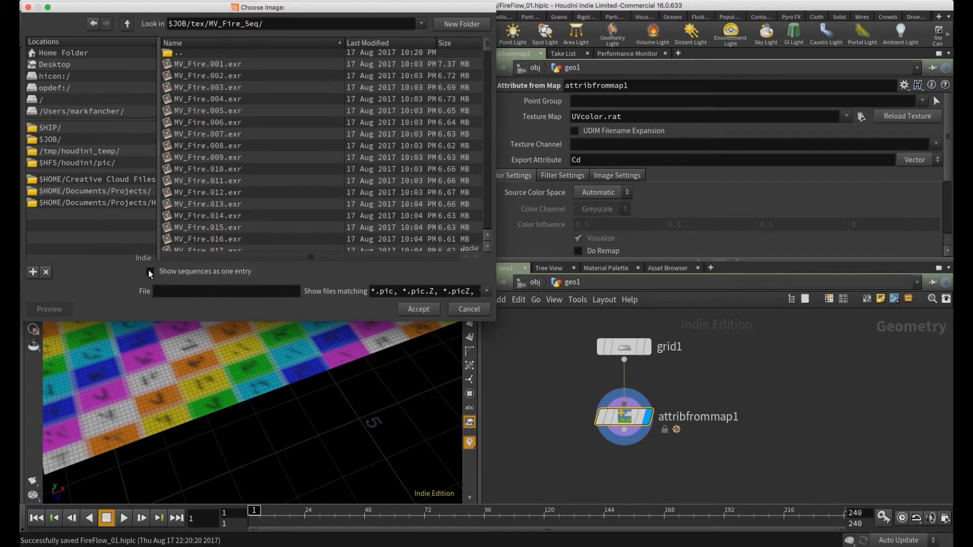
pyautogui.scroll(-2, 234, 146)
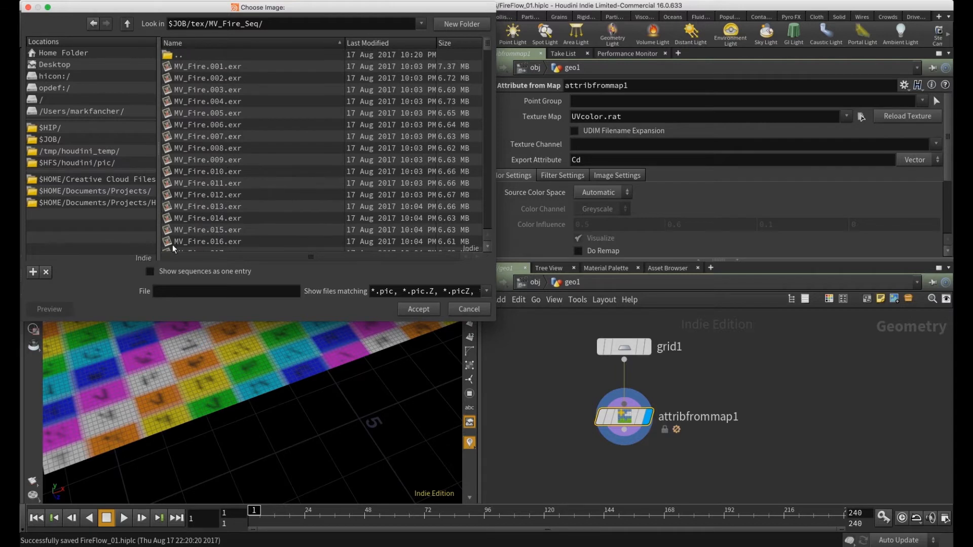
pyautogui.click(150, 272)
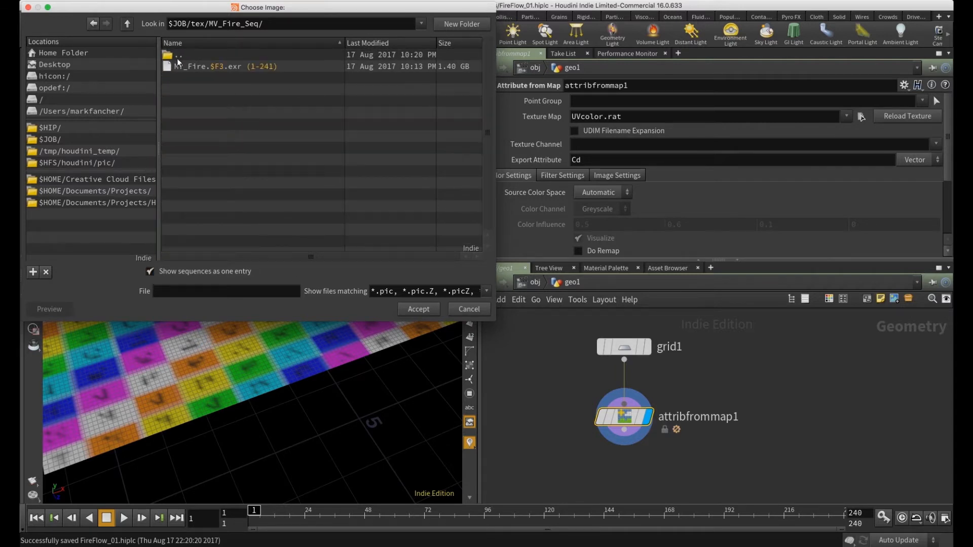
pyautogui.click(202, 70)
pyautogui.click(427, 311)
# - Examine the fire image on the grid in the viewport, up close and from several angles
pyautogui.moveTo(313, 298); pyautogui.dragTo(374, 300)
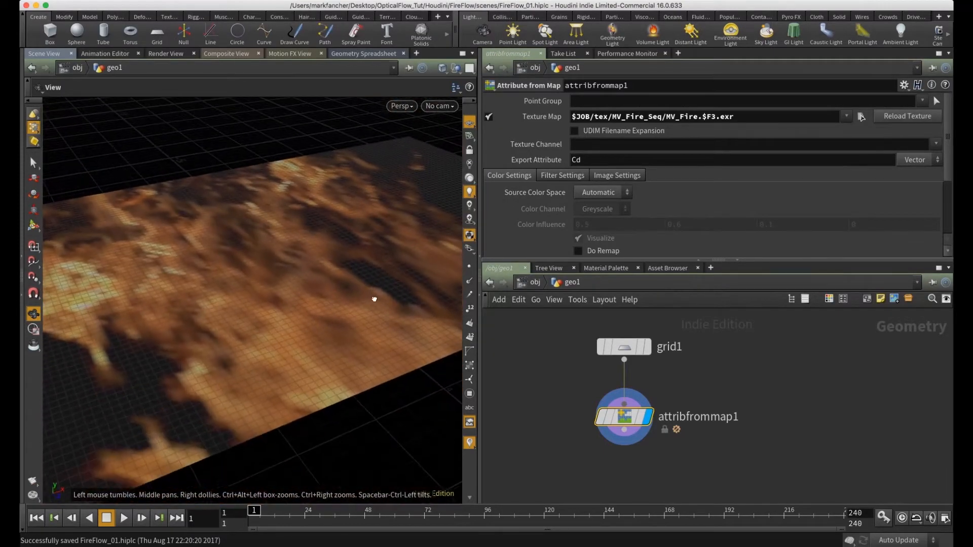
pyautogui.moveTo(365, 299); pyautogui.dragTo(354, 265, button='middle')
pyautogui.moveTo(354, 265); pyautogui.dragTo(374, 325, button='right')
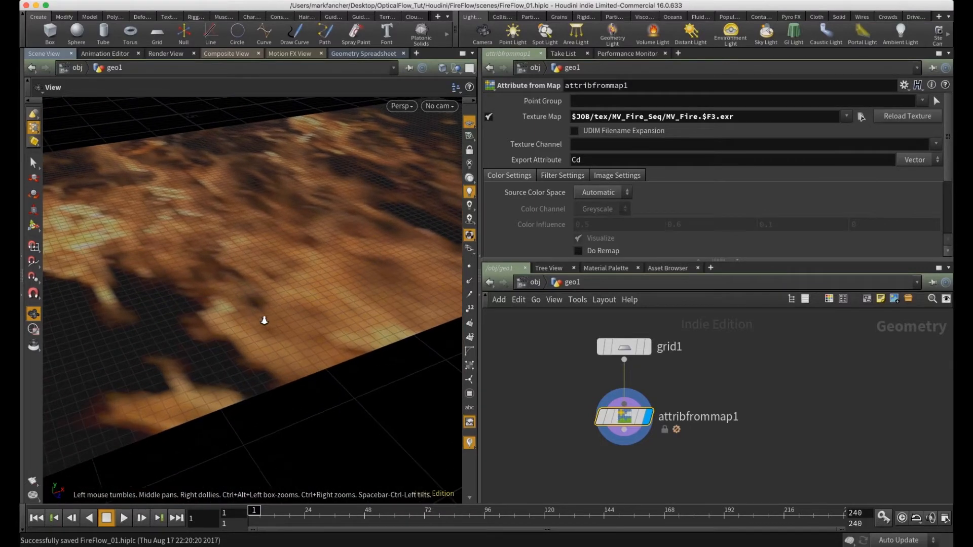
pyautogui.moveTo(297, 330); pyautogui.dragTo(263, 342, button='middle')
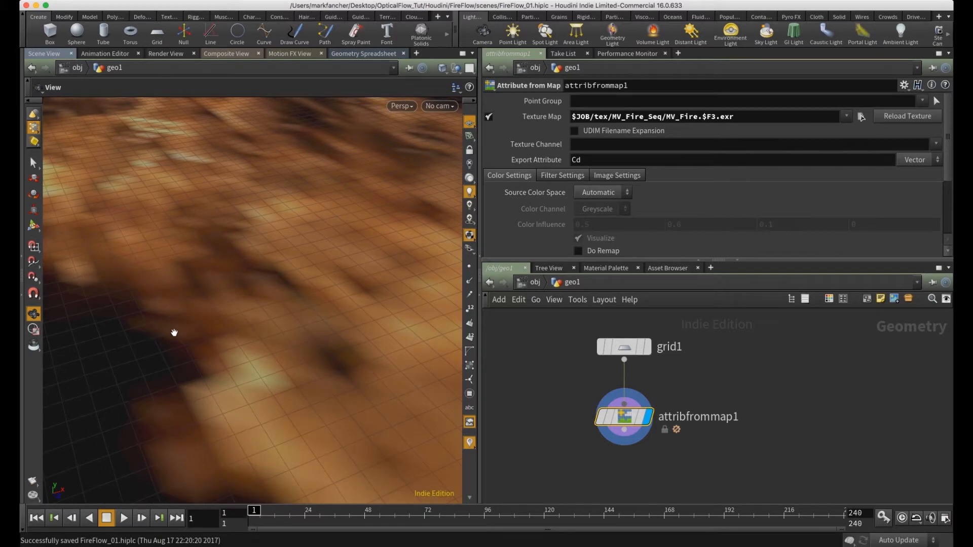
pyautogui.moveTo(255, 336); pyautogui.dragTo(306, 326, button='right')
pyautogui.moveTo(306, 326)
pyautogui.mouseDown()
pyautogui.moveTo(272, 355)
pyautogui.moveTo(342, 368)
pyautogui.moveTo(337, 382)
pyautogui.moveTo(358, 348)
pyautogui.moveTo(354, 325)
pyautogui.moveTo(295, 326)
pyautogui.mouseUp()
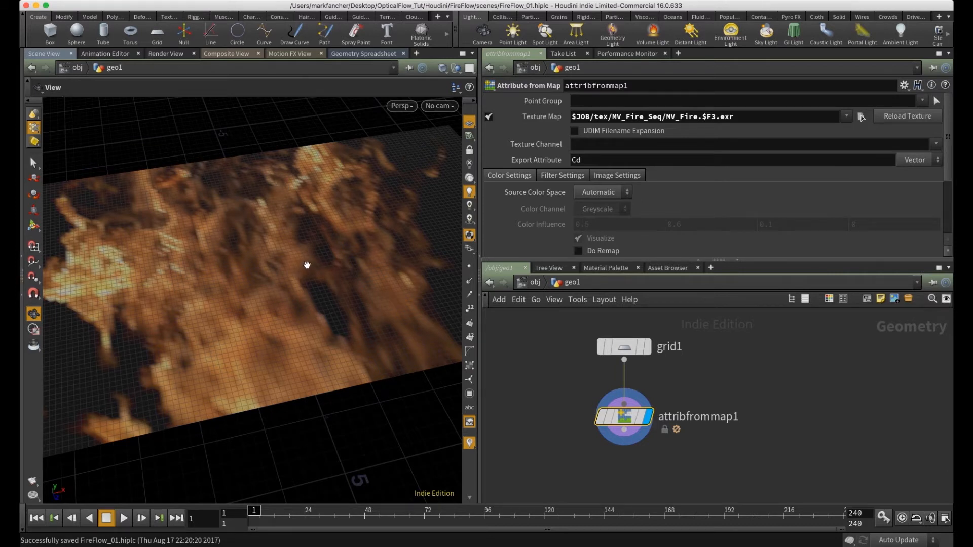
pyautogui.moveTo(317, 212); pyautogui.dragTo(323, 240)
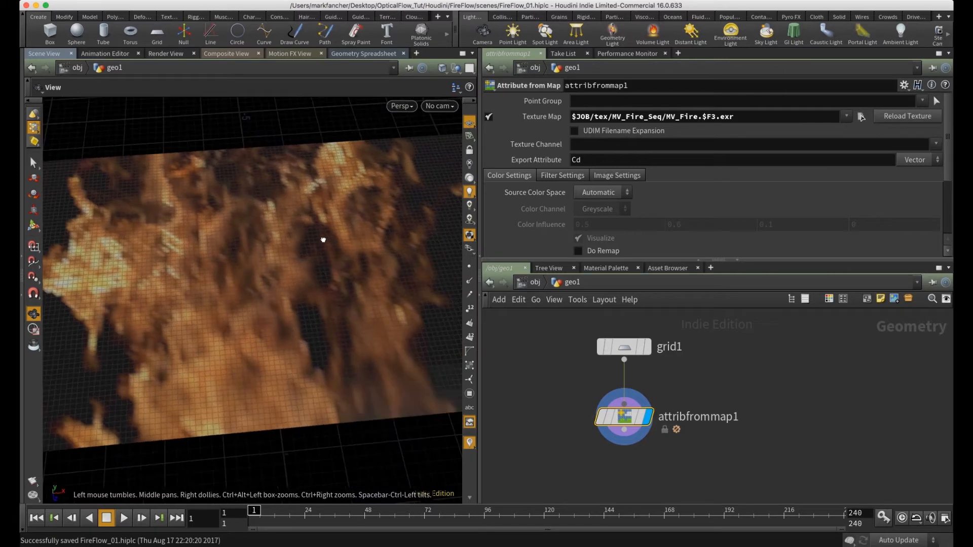
# - Play the fire sequence on the grid in two stretches, viewing it from different angles, and stop at frame 90
pyautogui.click(123, 518)
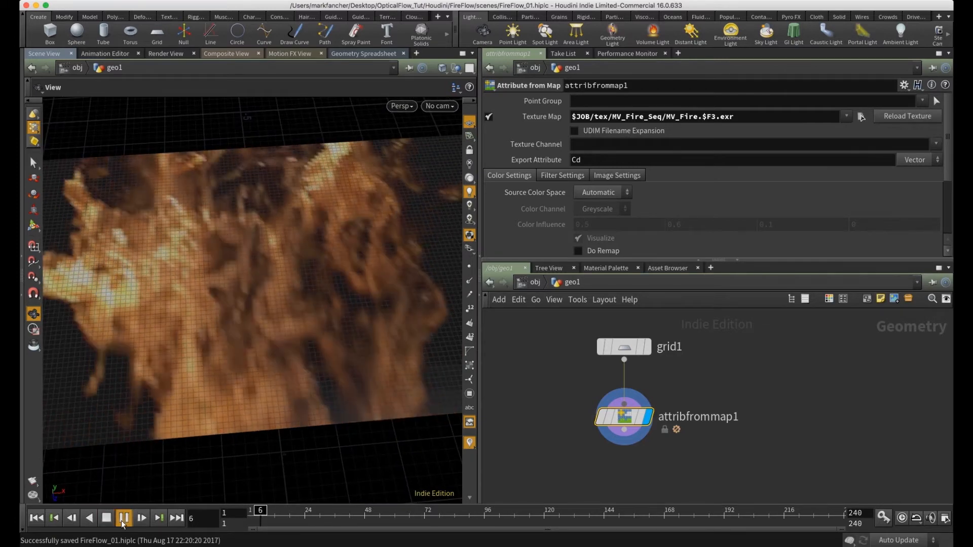
pyautogui.moveTo(272, 243); pyautogui.dragTo(230, 260, button='right')
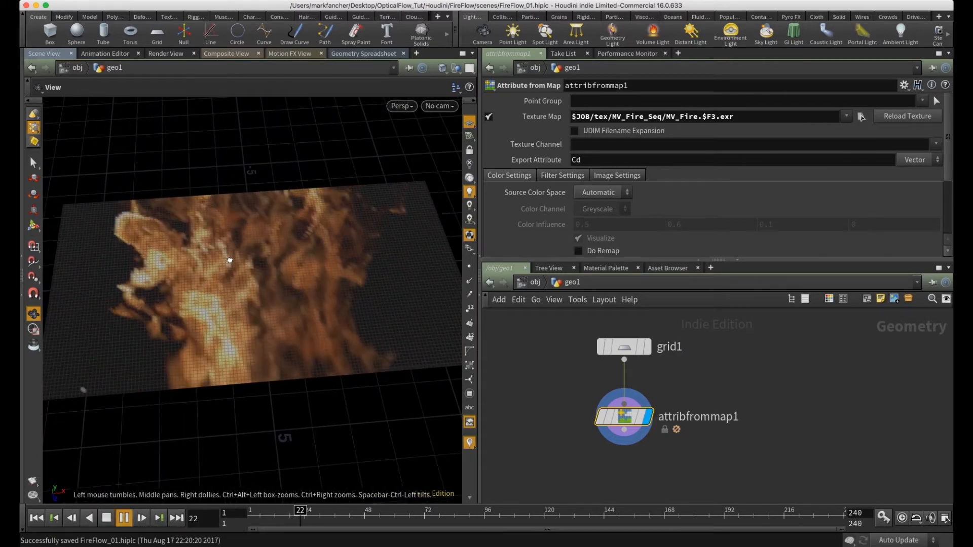
pyautogui.moveTo(229, 260); pyautogui.dragTo(226, 263)
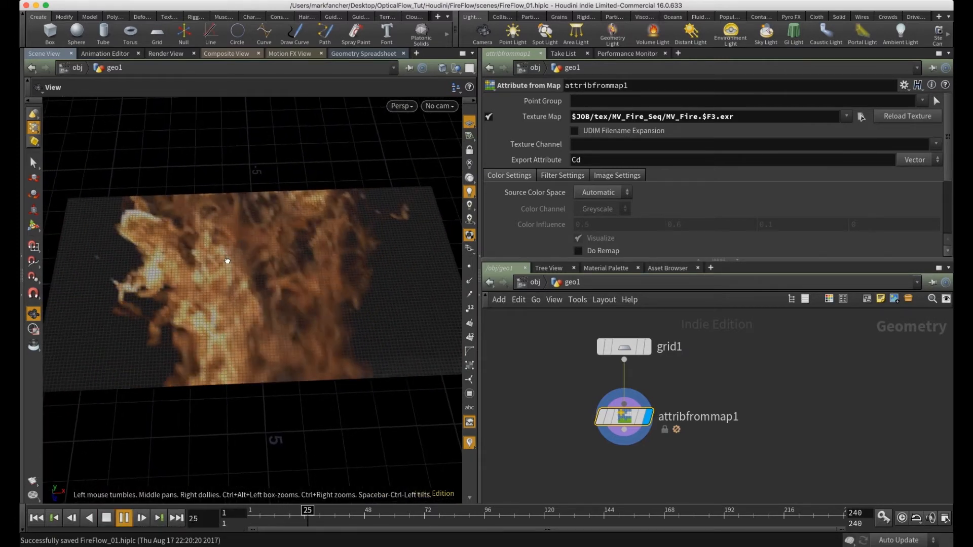
pyautogui.click(108, 520)
pyautogui.moveTo(108, 415); pyautogui.dragTo(297, 369)
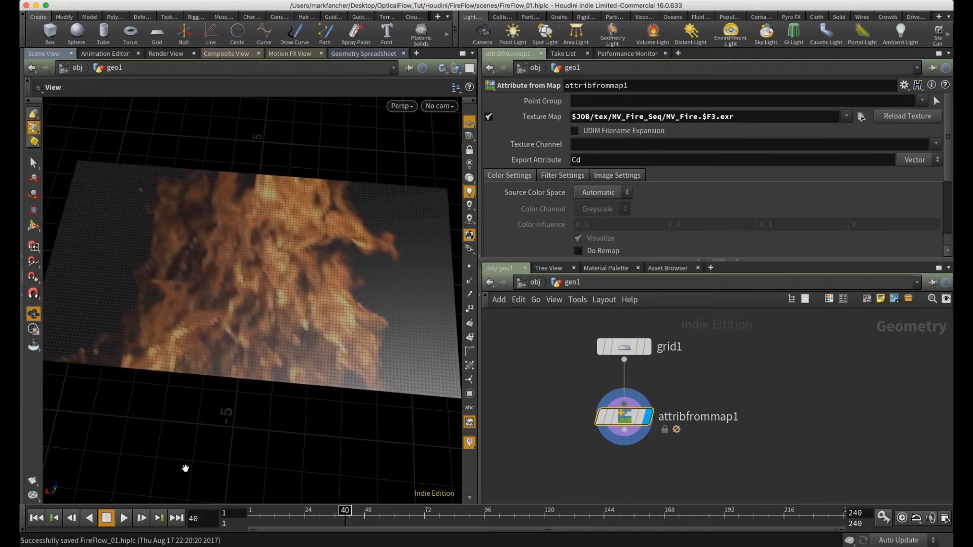
pyautogui.click(124, 520)
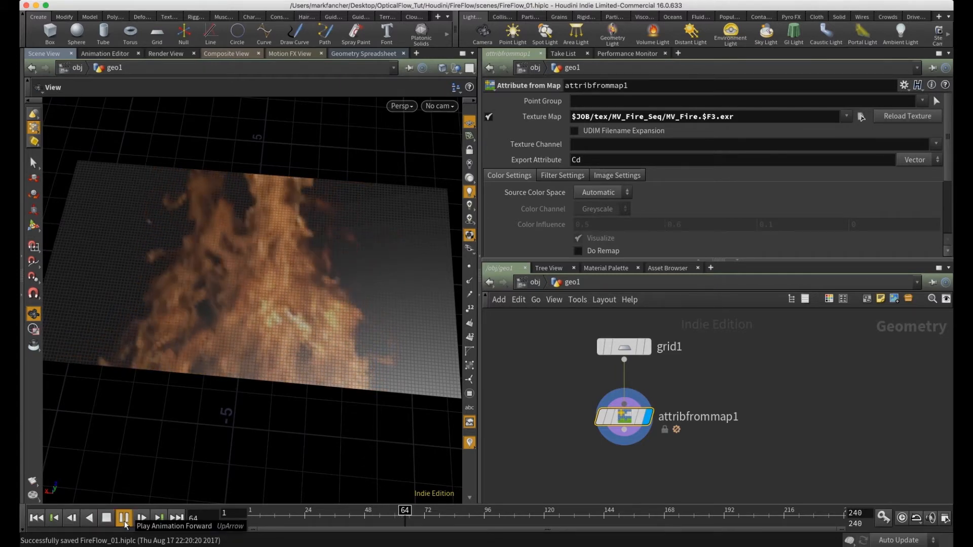
pyautogui.moveTo(253, 237); pyautogui.dragTo(267, 252)
pyautogui.click(110, 521)
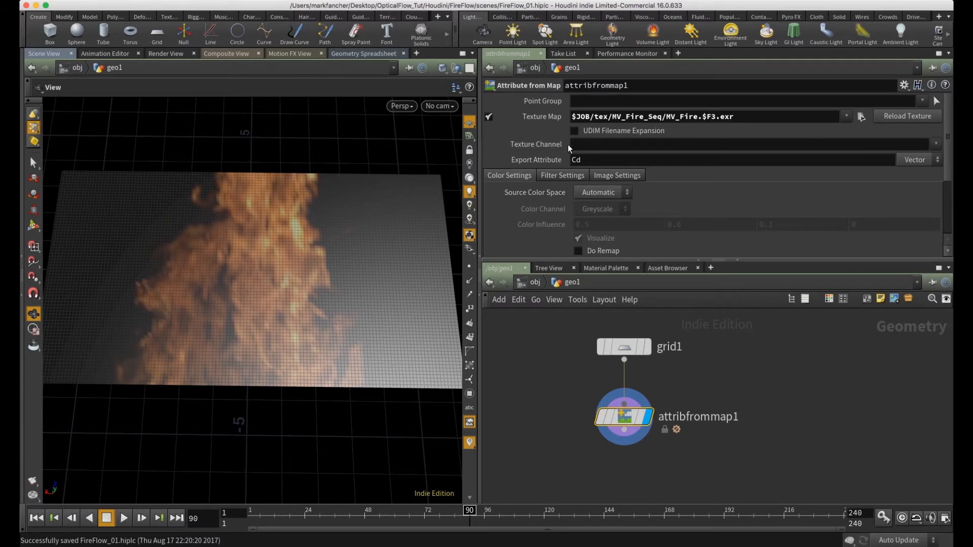
# - Set attribfrommap1's texture channel to Color (C), keeping Cd as the export attribute
pyautogui.click(936, 145)
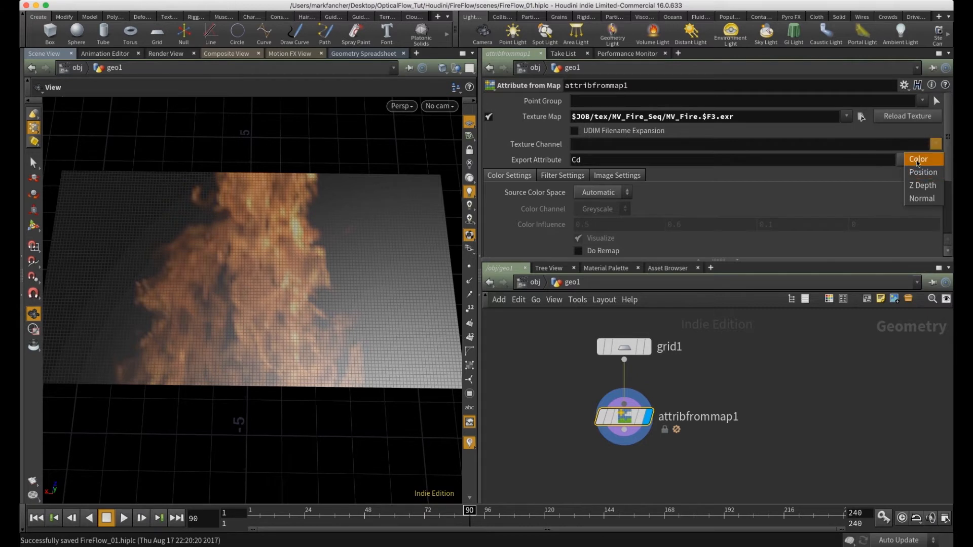
pyautogui.click(917, 160)
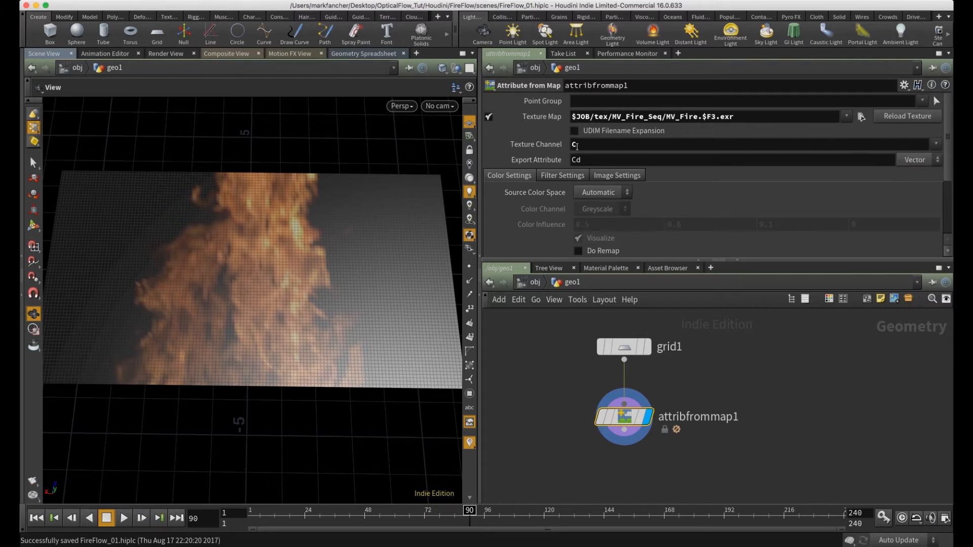
pyautogui.click(587, 160)
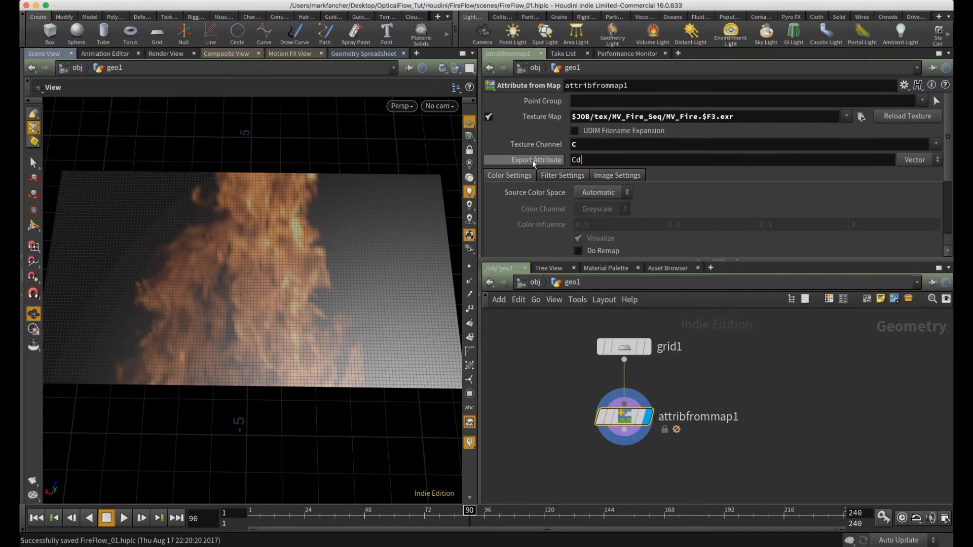
pyautogui.moveTo(594, 159); pyautogui.dragTo(561, 179)
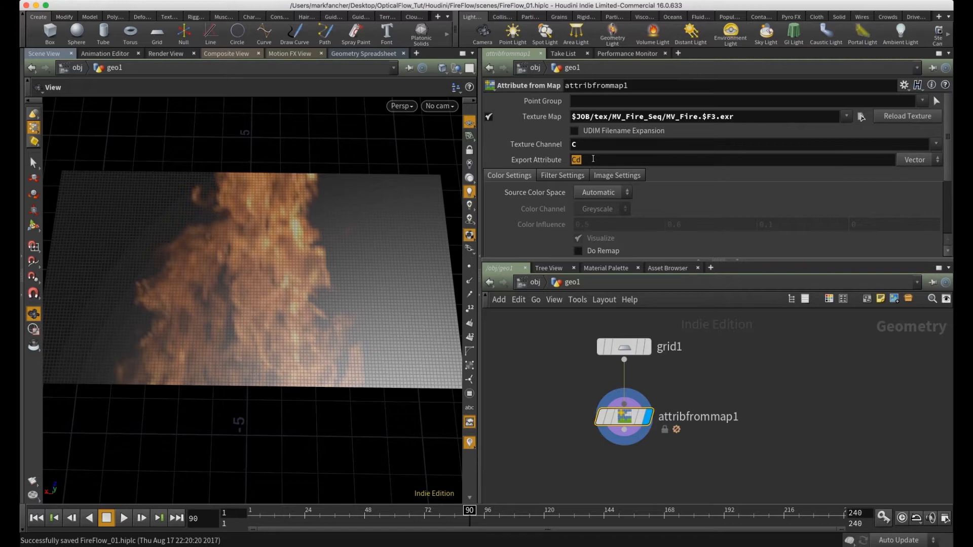
# - Compare the point attributes of grid1 and attribfrommap1 in the Geometry Spreadsheet, then return to the scene view
pyautogui.click(360, 54)
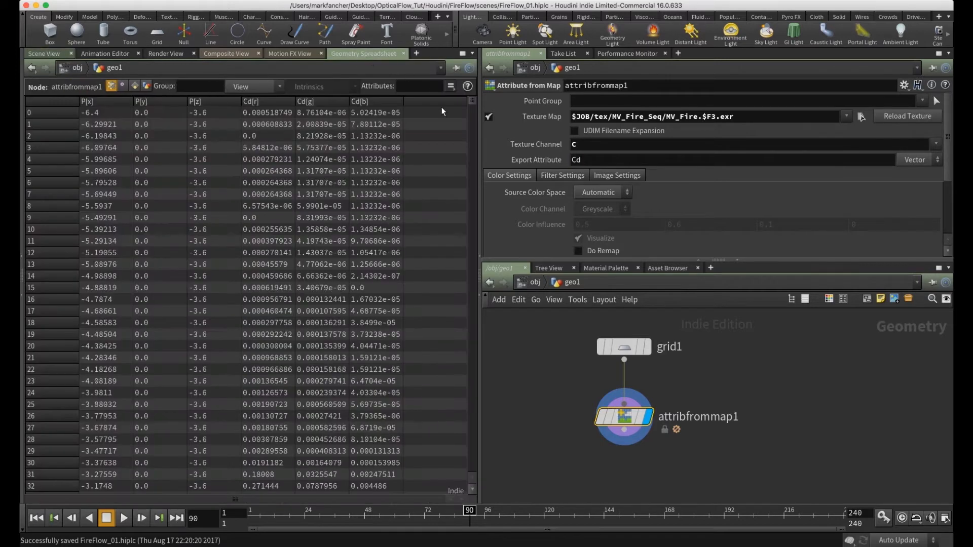
pyautogui.click(641, 350)
pyautogui.click(628, 348)
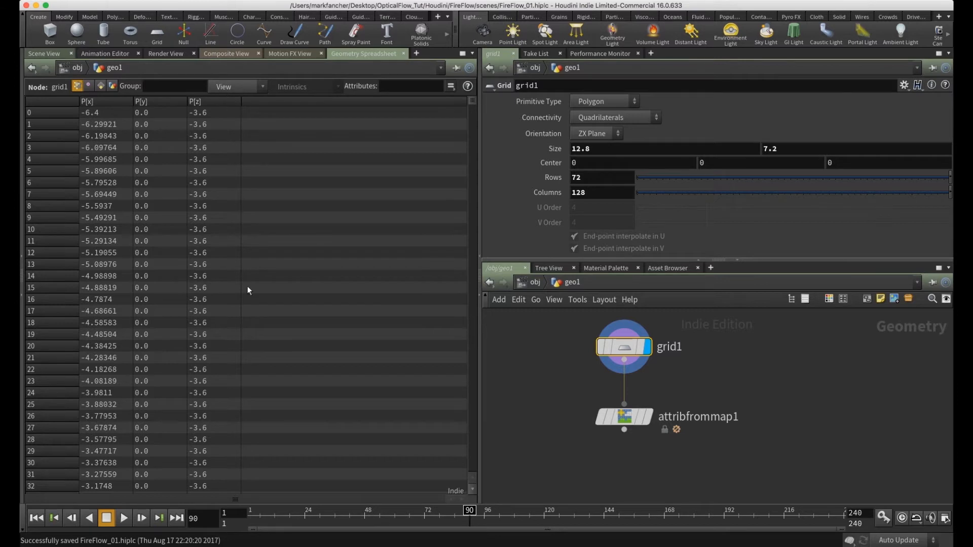
pyautogui.click(647, 416)
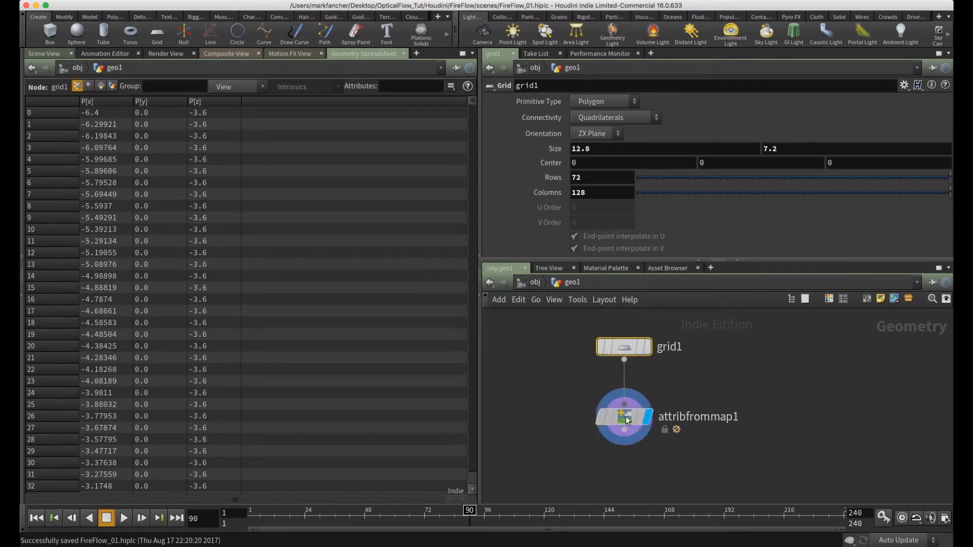
pyautogui.click(625, 416)
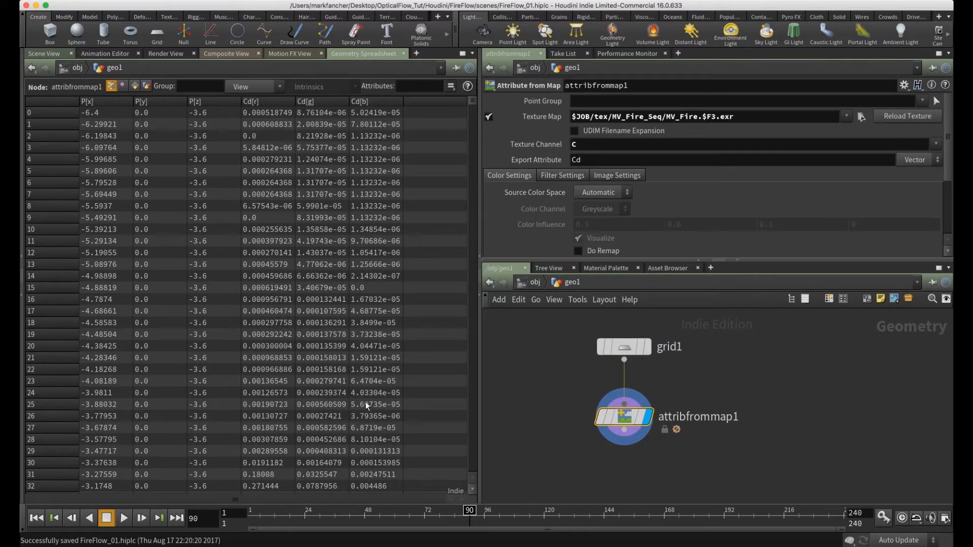
pyautogui.click(44, 54)
pyautogui.moveTo(335, 321); pyautogui.dragTo(278, 304)
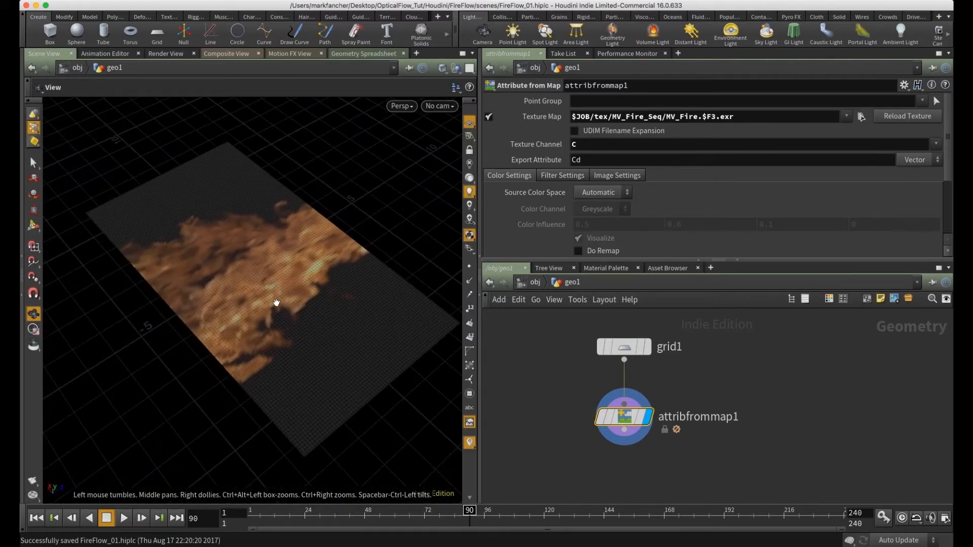
# - Duplicate attribfrommap1, cut the copy's wire from grid1 and connect the copy below attribfrommap1
pyautogui.moveTo(709, 458); pyautogui.dragTo(714, 398, button='middle')
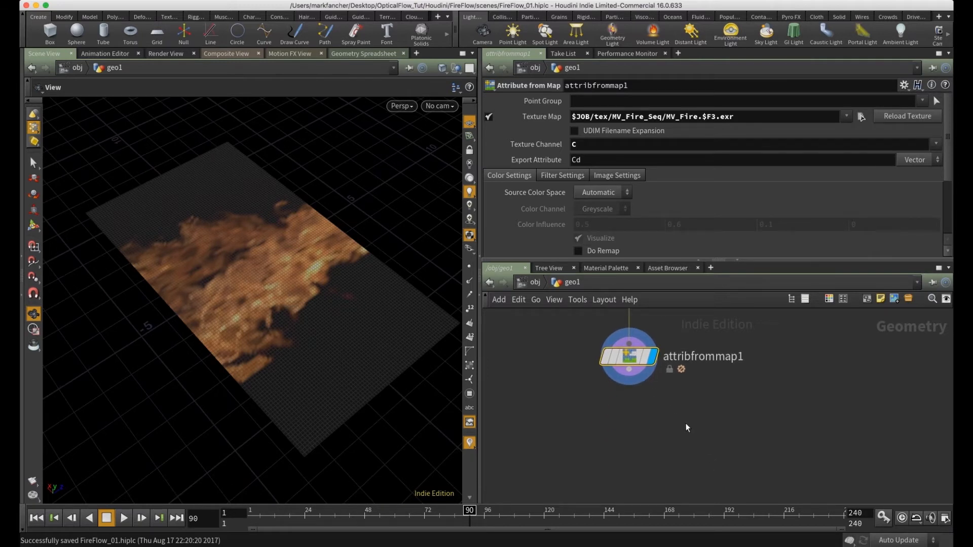
pyautogui.moveTo(687, 428); pyautogui.dragTo(644, 466, button='middle')
pyautogui.moveTo(593, 400)
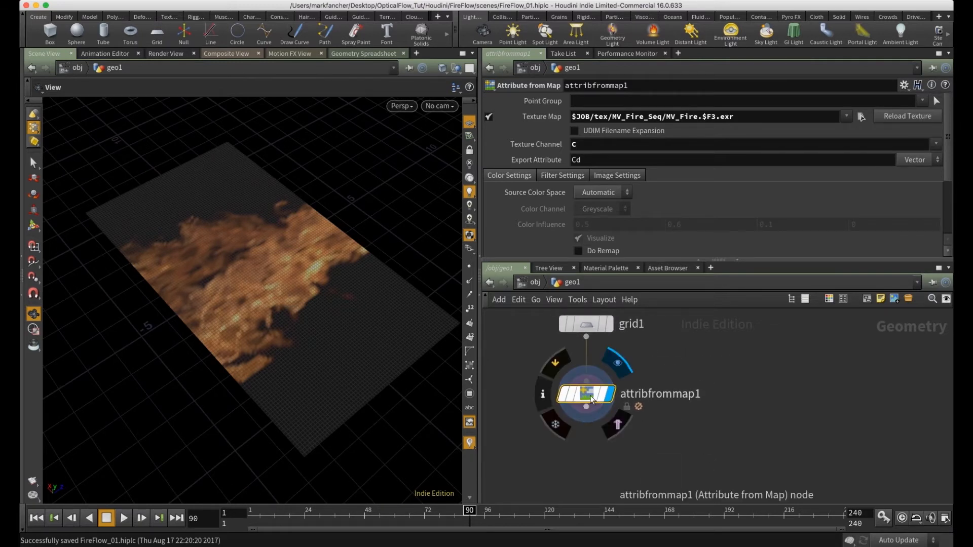
pyautogui.keyDown('alt'); pyautogui.moveTo(588, 397); pyautogui.dragTo(770, 401); pyautogui.keyUp('alt')
pyautogui.moveTo(769, 401)
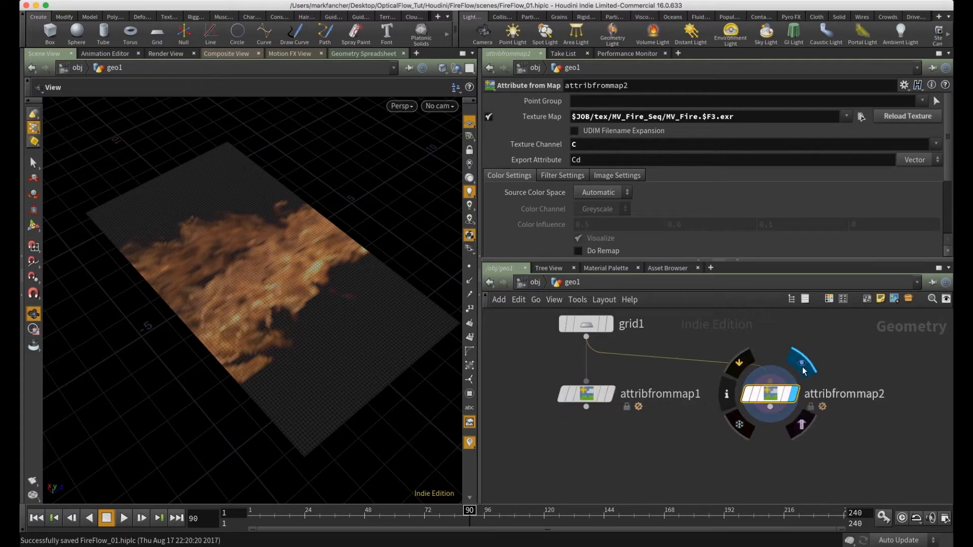
pyautogui.press('y')
pyautogui.moveTo(729, 352)
pyautogui.mouseDown()
pyautogui.moveTo(729, 399)
pyautogui.moveTo(752, 461)
pyautogui.moveTo(557, 470)
pyautogui.moveTo(573, 472)
pyautogui.moveTo(587, 411)
pyautogui.mouseUp()
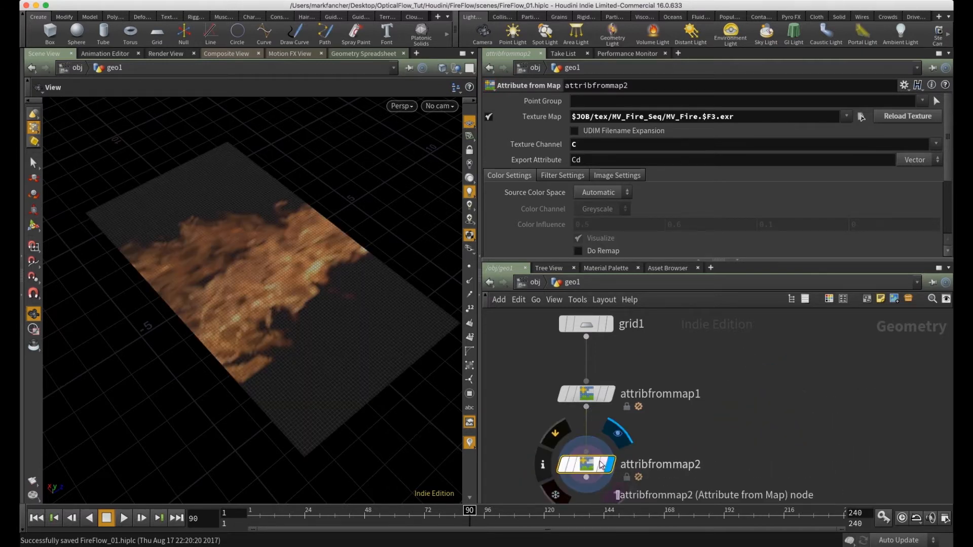
pyautogui.moveTo(760, 458); pyautogui.dragTo(784, 419, button='middle')
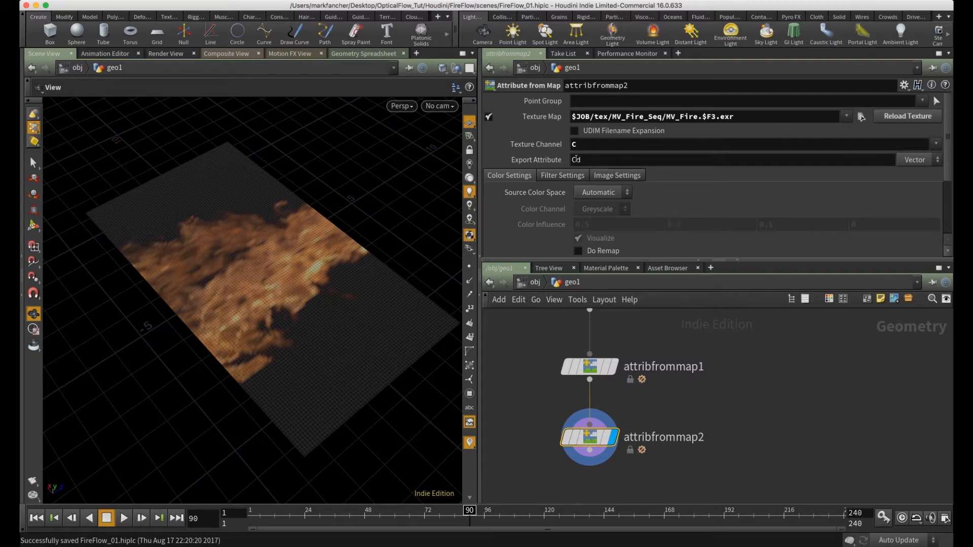
# - Set attribfrommap2's texture channel to forward and view the resulting colors on the grid
pyautogui.doubleClick(583, 145)
pyautogui.write('forward')
pyautogui.press('Return')
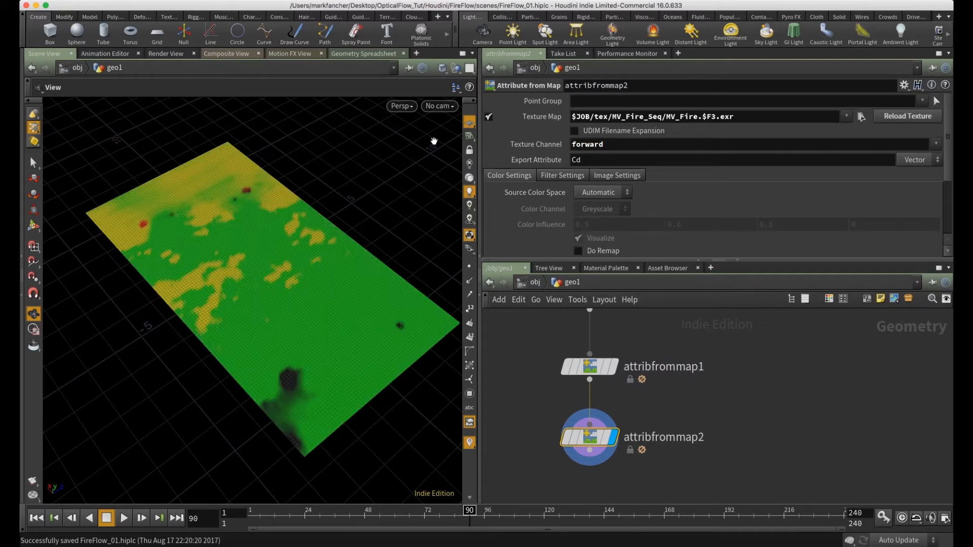
pyautogui.moveTo(336, 322)
pyautogui.mouseDown()
pyautogui.moveTo(324, 304)
pyautogui.moveTo(340, 292)
pyautogui.moveTo(345, 333)
pyautogui.mouseUp()
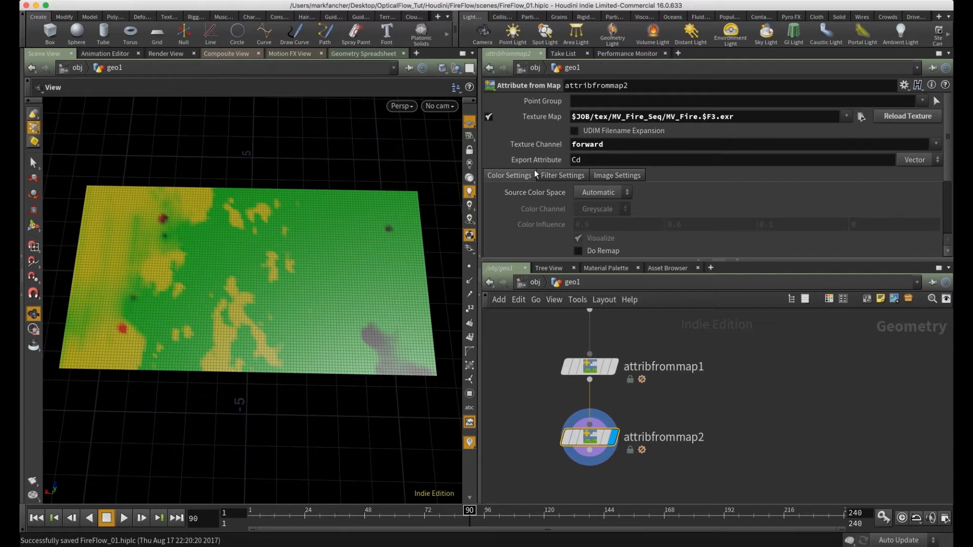
# - Check attribfrommap1's display against attribfrommap2's, then set attribfrommap2's export attribute to v
pyautogui.click(614, 370)
pyautogui.click(616, 368)
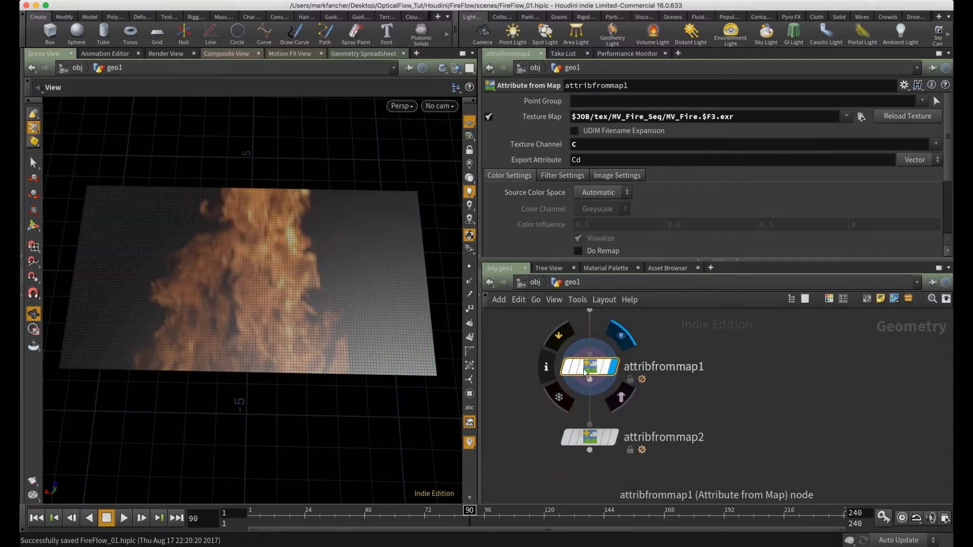
pyautogui.click(600, 439)
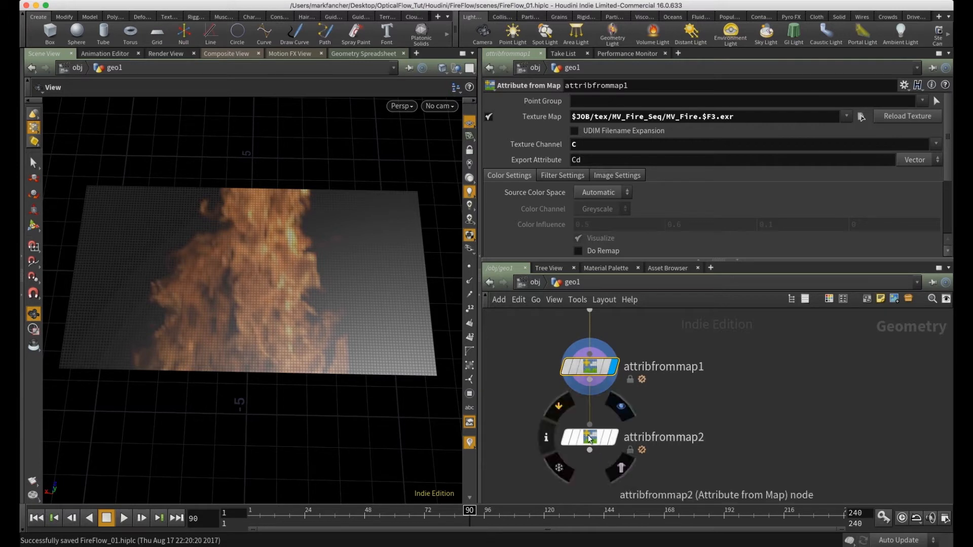
pyautogui.click(616, 439)
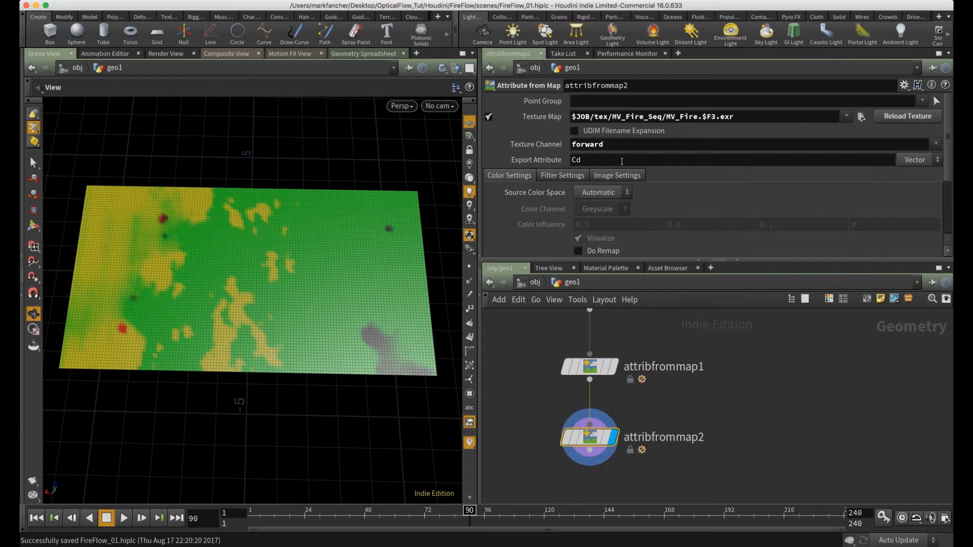
pyautogui.doubleClick(617, 160)
pyautogui.write('v')
pyautogui.press('Return')
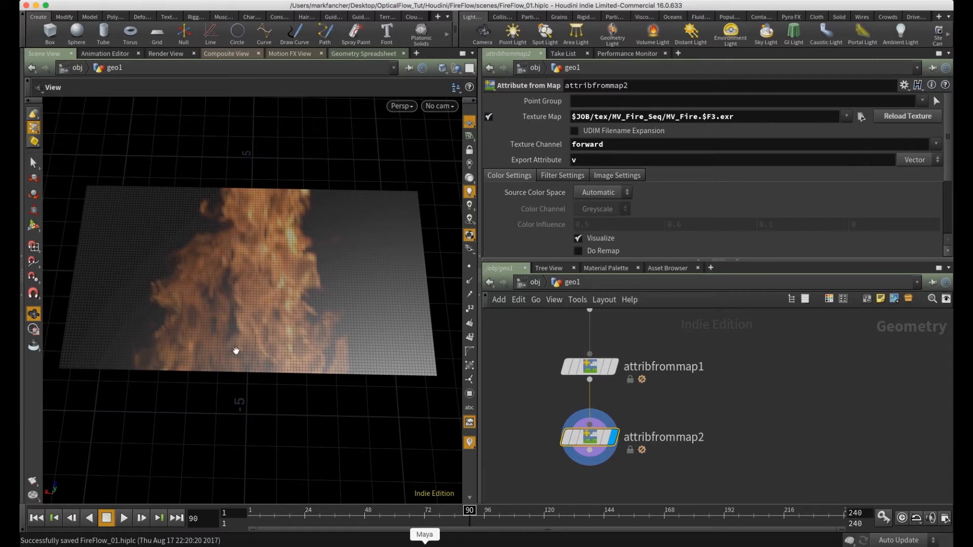
# - Examine attribfrommap2's Cd and v point attributes in the Geometry Spreadsheet and compare them with the grid in the scene view
pyautogui.click(362, 53)
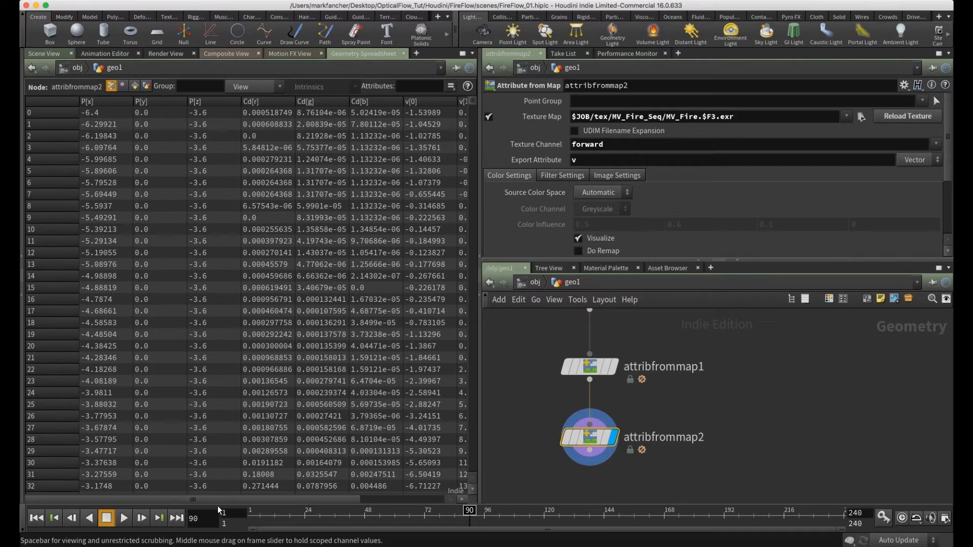
pyautogui.moveTo(223, 499); pyautogui.dragTo(314, 504)
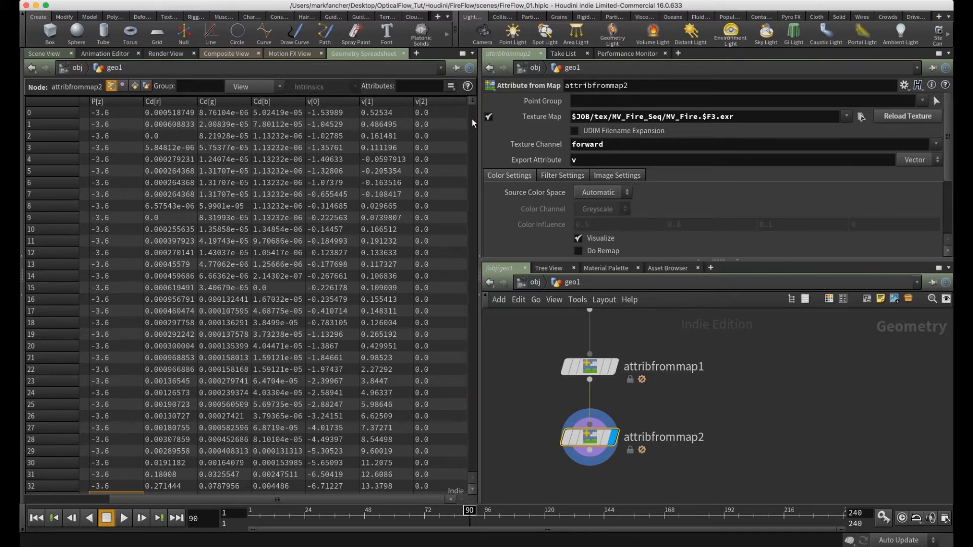
pyautogui.moveTo(472, 102)
pyautogui.mouseDown()
pyautogui.moveTo(474, 113)
pyautogui.moveTo(469, 94)
pyautogui.mouseUp()
pyautogui.click(50, 53)
pyautogui.moveTo(307, 262); pyautogui.dragTo(376, 228)
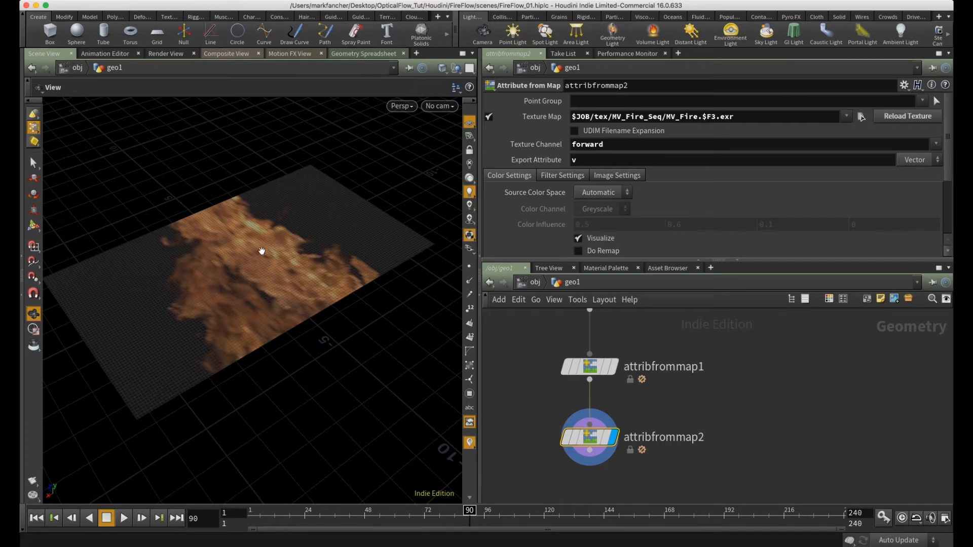
pyautogui.click(364, 54)
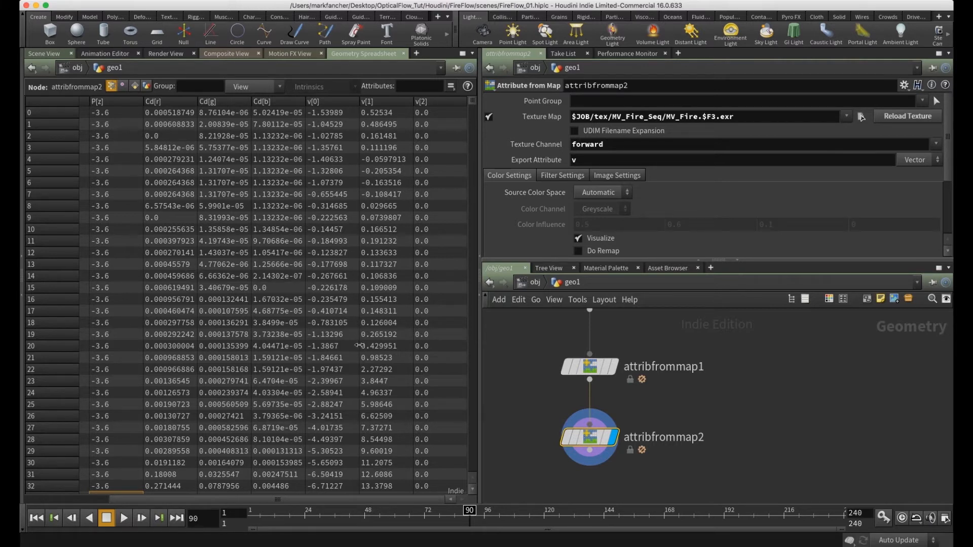
pyautogui.click(44, 54)
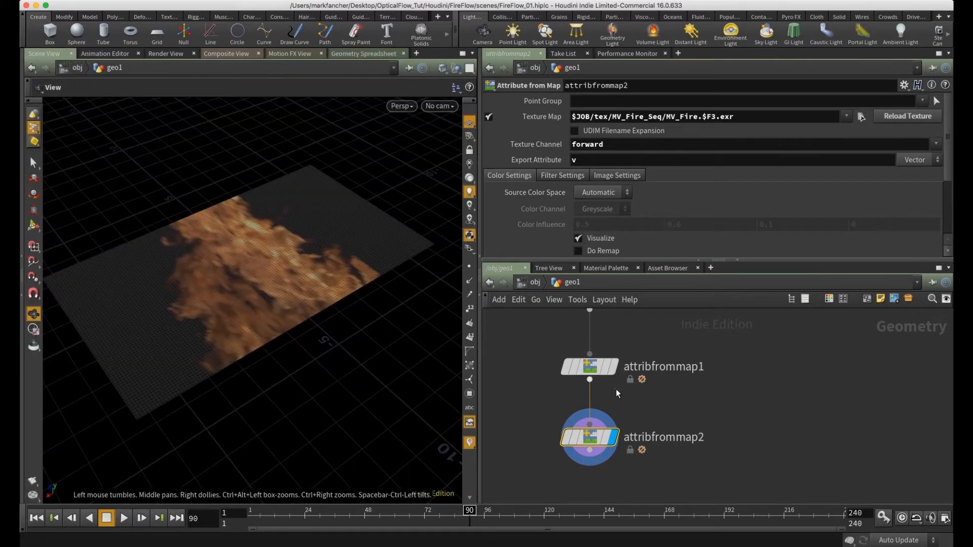
pyautogui.moveTo(317, 246); pyautogui.dragTo(306, 265)
# - Add a Null node below attribfrommap2, connected to its output, and rename it EMITTER_OUT
pyautogui.moveTo(719, 378); pyautogui.dragTo(794, 341, button='middle')
pyautogui.scroll(-2, 765, 381)
pyautogui.press('Tab')
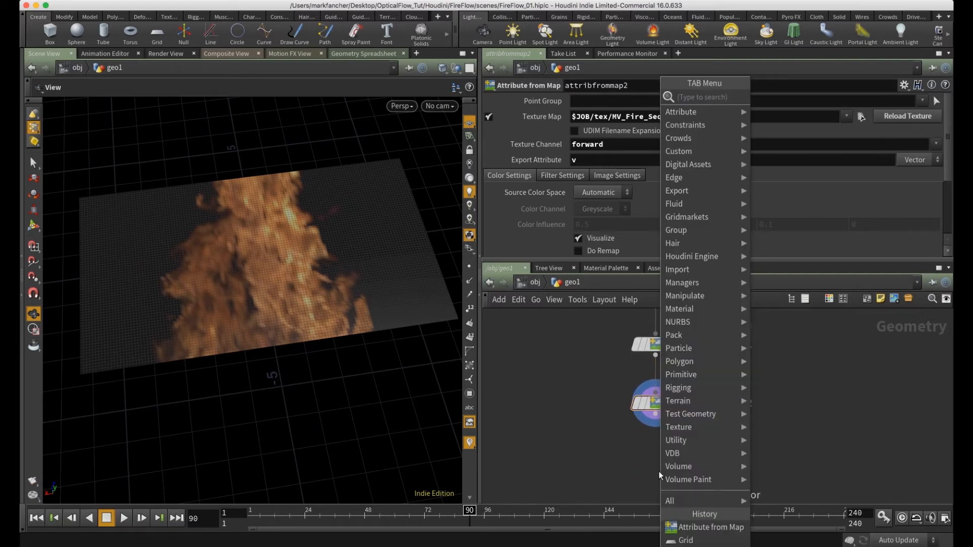
pyautogui.write('null')
pyautogui.press('Return')
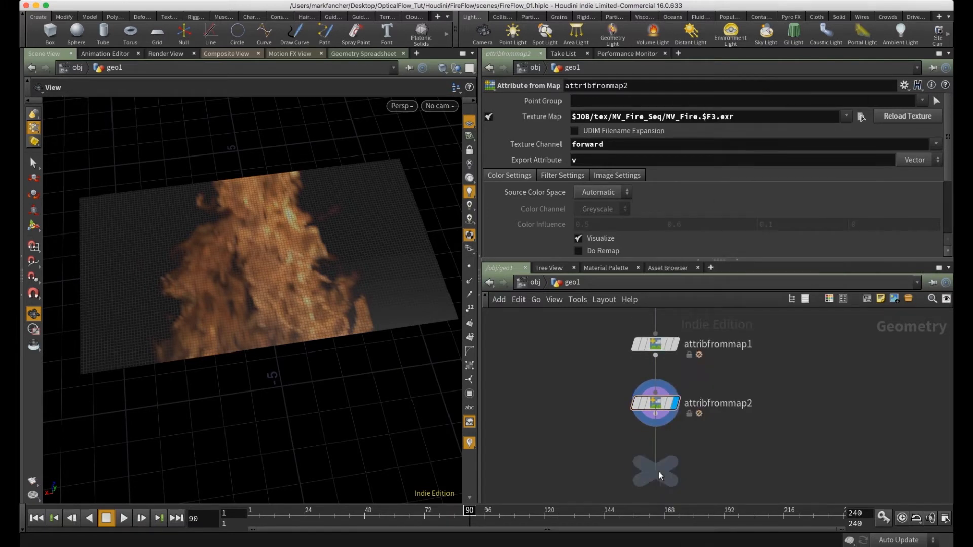
pyautogui.click(659, 475)
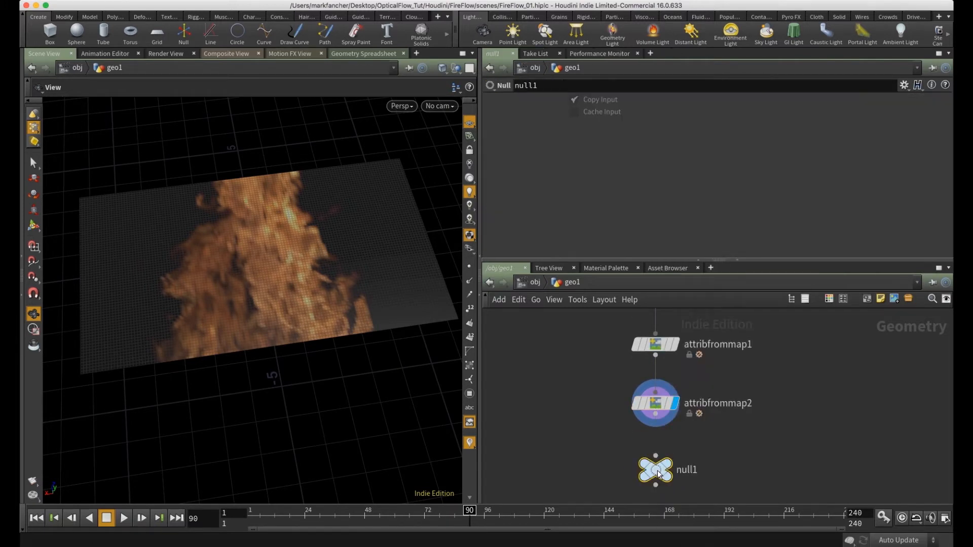
pyautogui.doubleClick(689, 470)
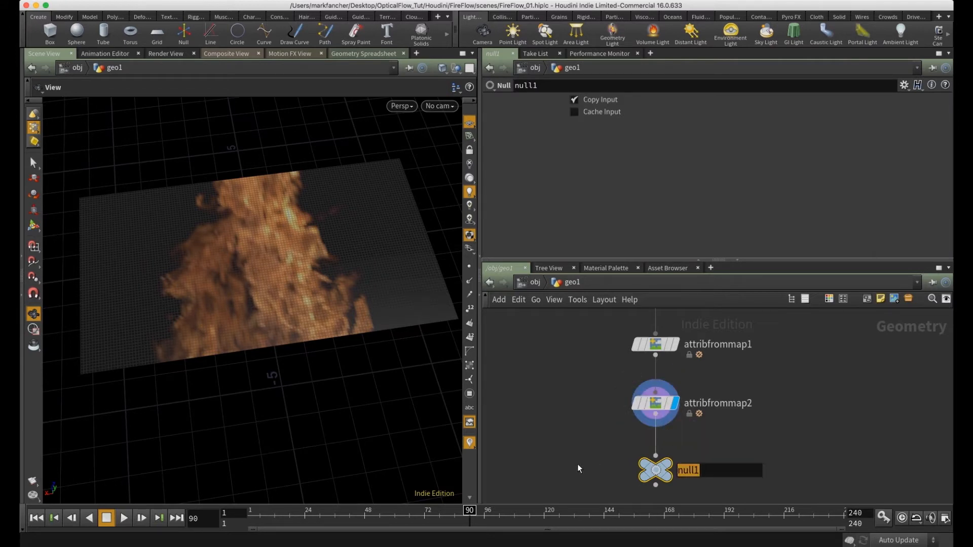
pyautogui.write('EMITTER_OUT')
pyautogui.press('Return')
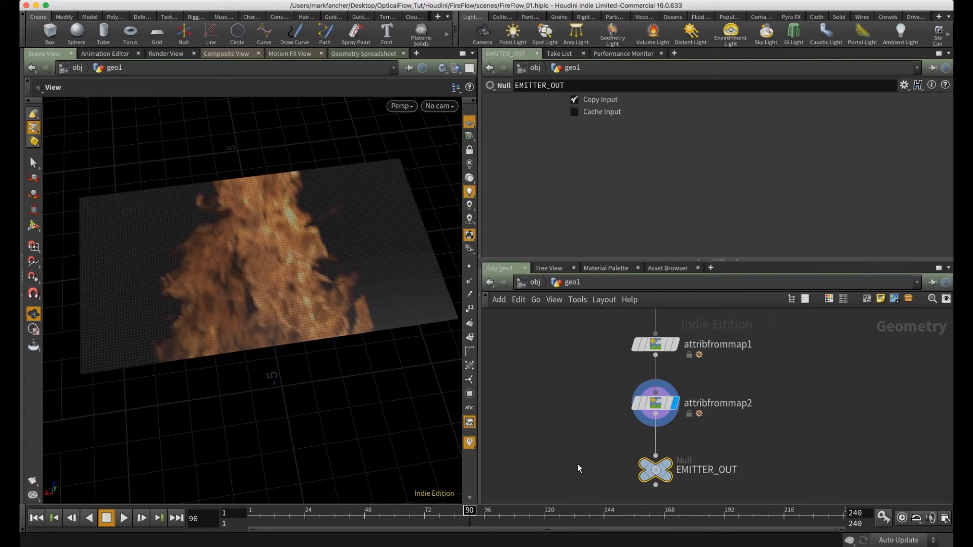
# - Make EMITTER_OUT the displayed node and move it down and to the side of attribfrommap2
pyautogui.moveTo(672, 465)
pyautogui.moveTo(664, 468); pyautogui.dragTo(569, 471)
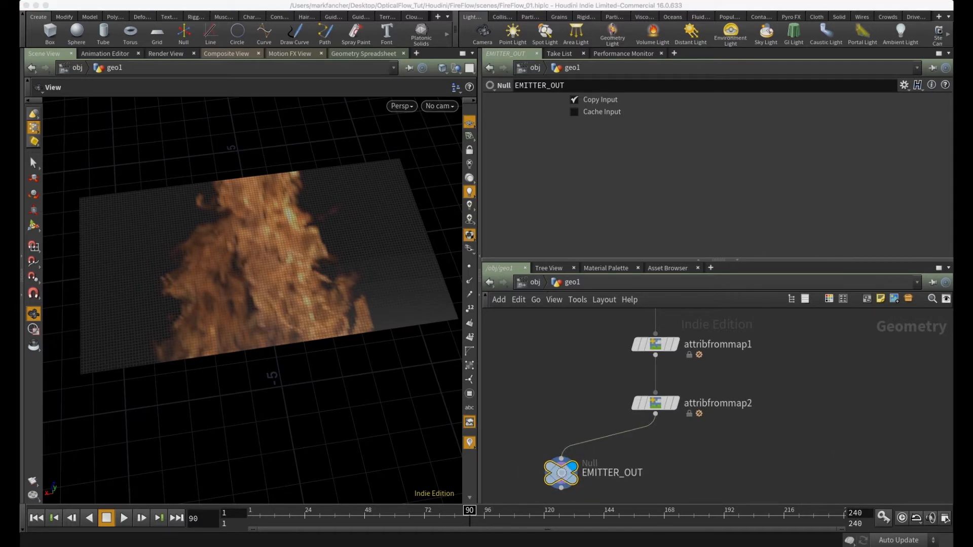
pyautogui.click(558, 374)
pyautogui.moveTo(395, 339); pyautogui.dragTo(285, 314)
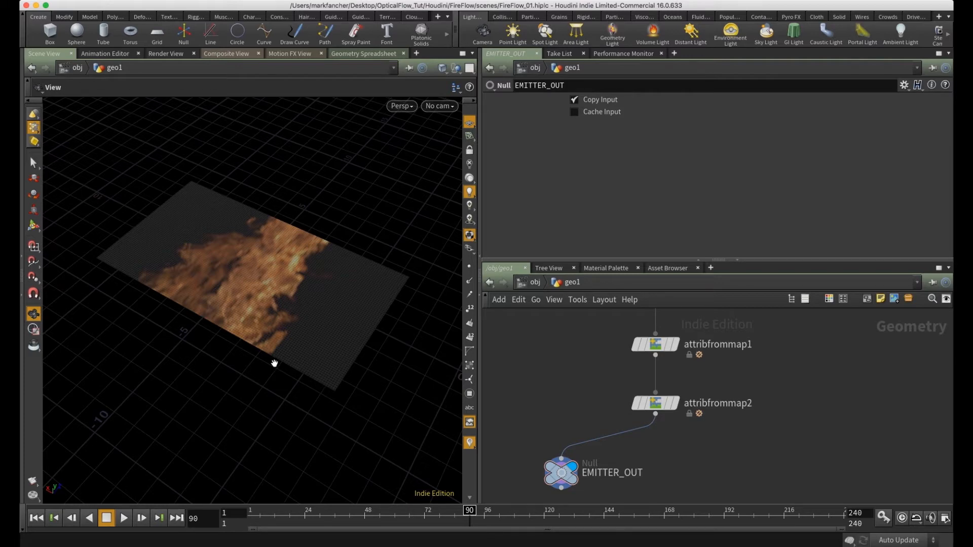
# - Go up to the object level and rename the geo1 object to emitter
pyautogui.click(540, 288)
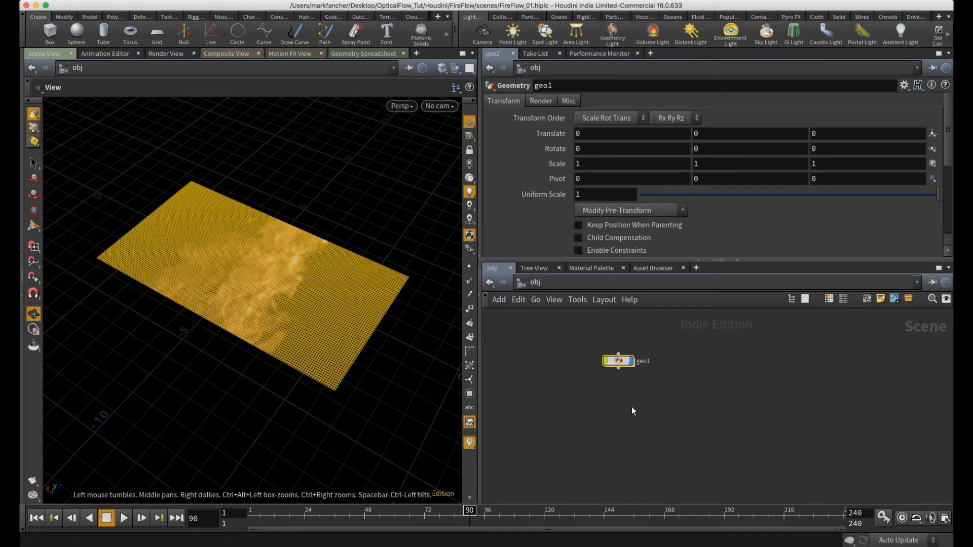
pyautogui.moveTo(632, 406); pyautogui.dragTo(631, 421, button='middle')
pyautogui.click(673, 442)
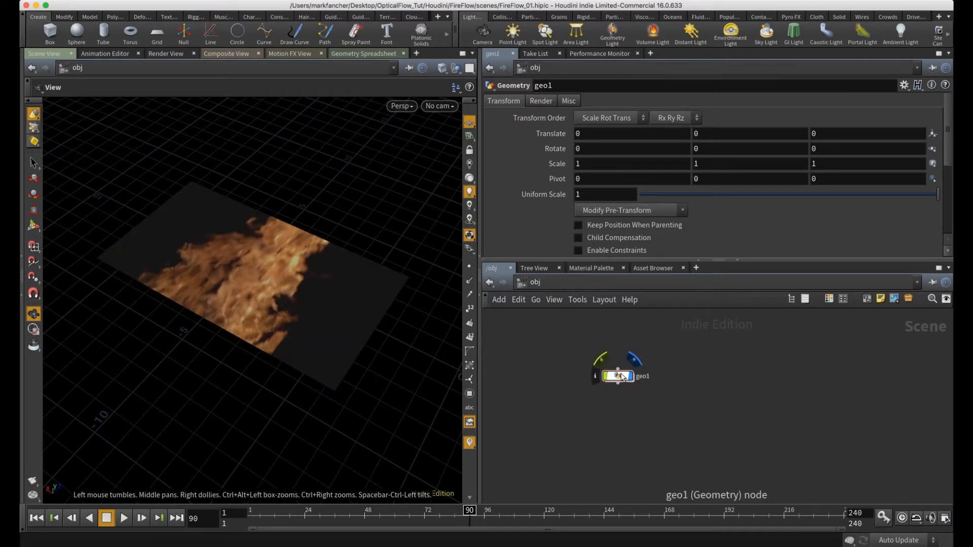
pyautogui.click(547, 283)
pyautogui.click(496, 294)
pyautogui.click(642, 375)
pyautogui.moveTo(657, 377); pyautogui.dragTo(506, 366)
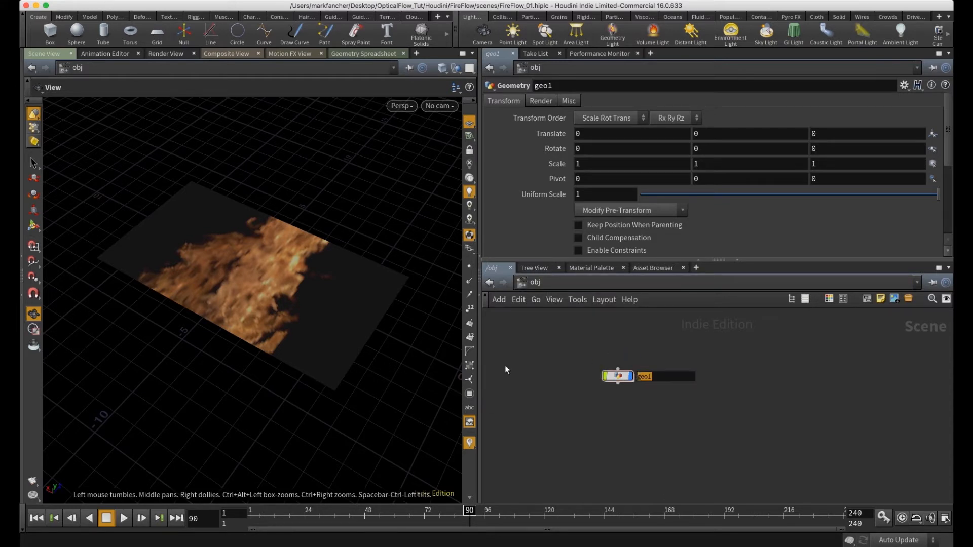
pyautogui.write('emitter')
pyautogui.press('Return')
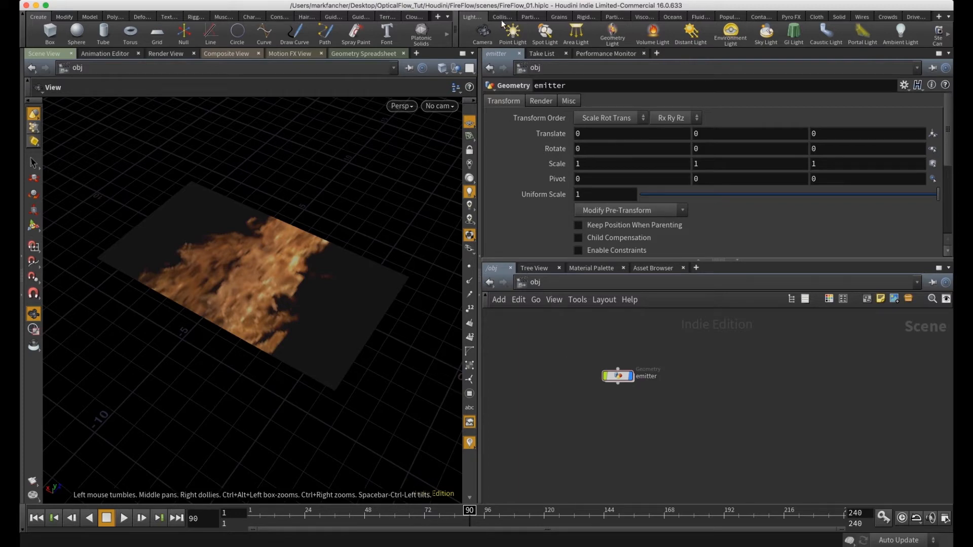
# - Create a particle fluid with Emit Particle Fluid, using the emitter grid as the source and no existing fluid object
pyautogui.moveTo(463, 31); pyautogui.dragTo(377, 31)
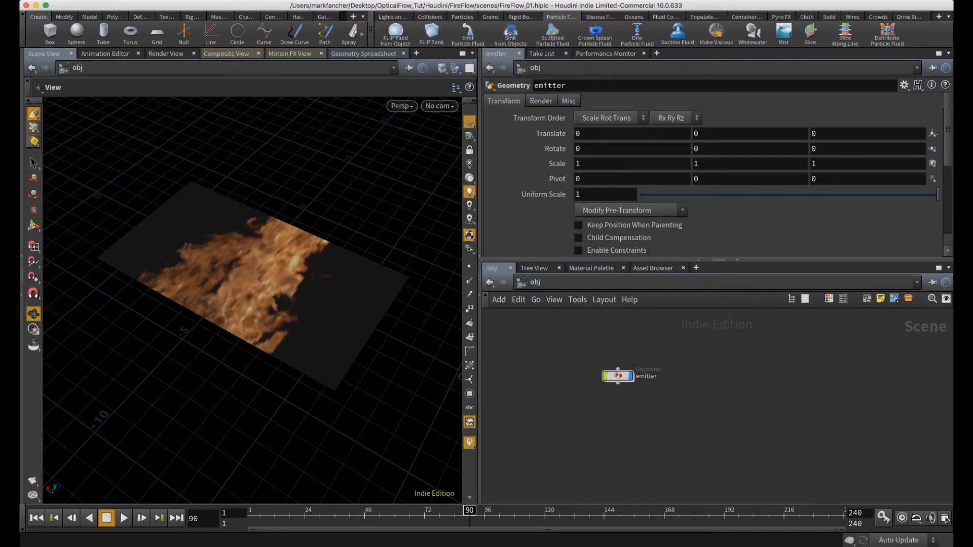
pyautogui.click(468, 35)
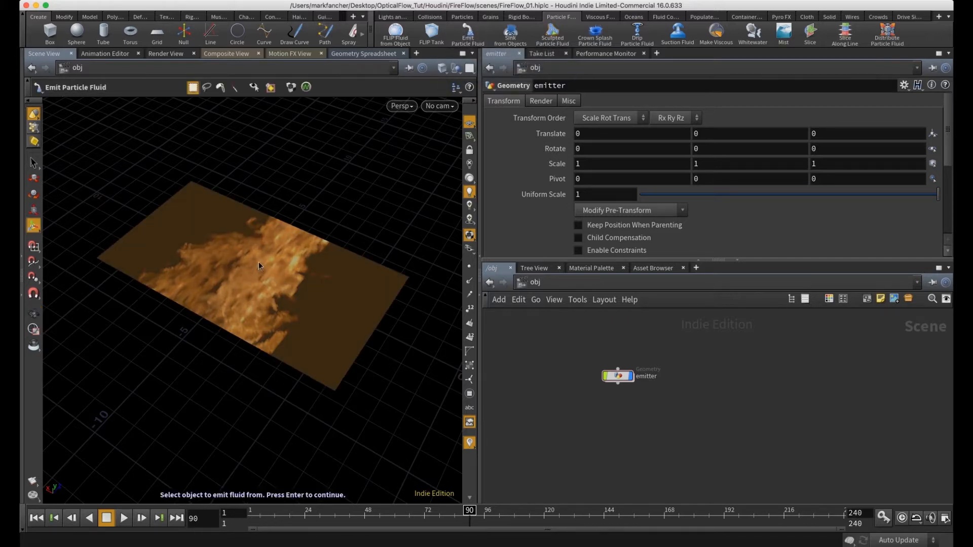
pyautogui.click(261, 289)
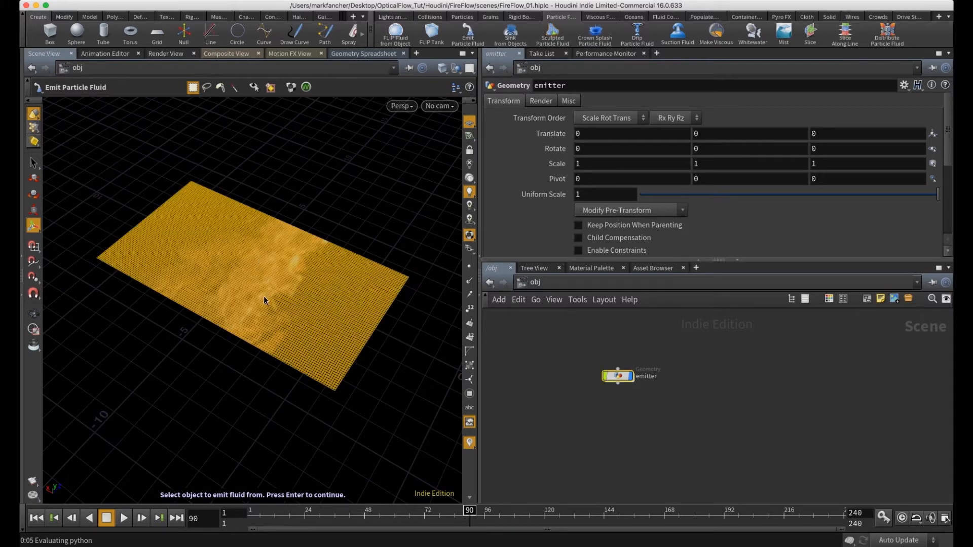
pyautogui.press('Return')
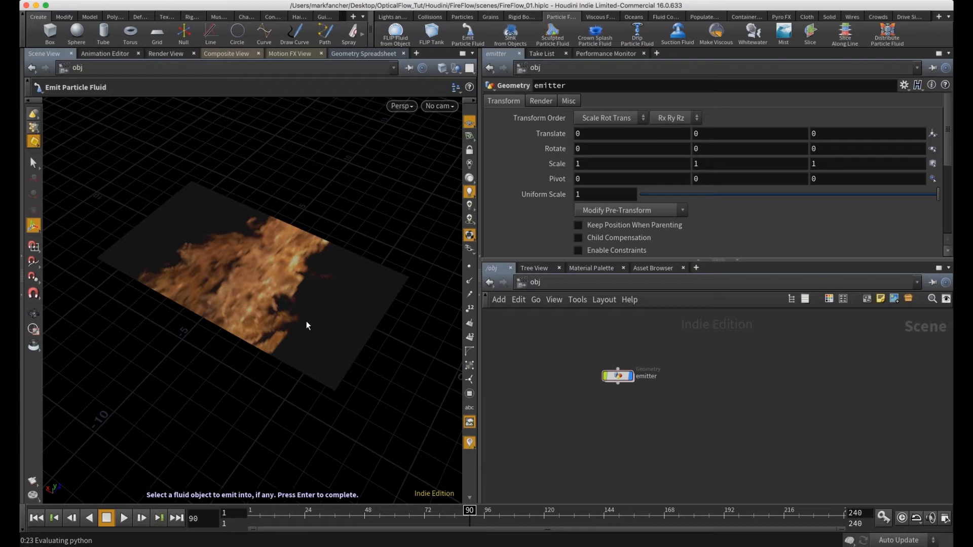
pyautogui.press('Return')
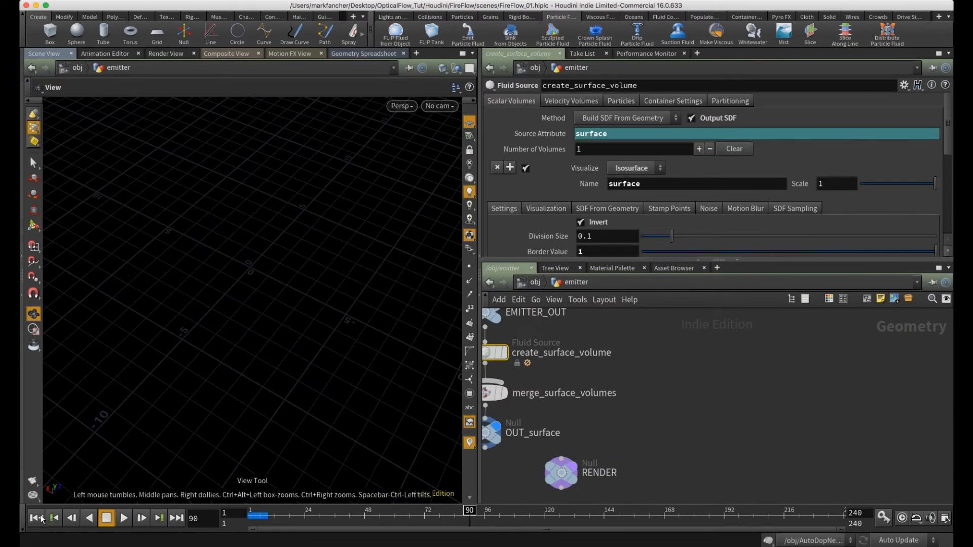
# - Return the timeline to frame 1 and inspect the emitted particles and the surface volume from the side
pyautogui.click(40, 518)
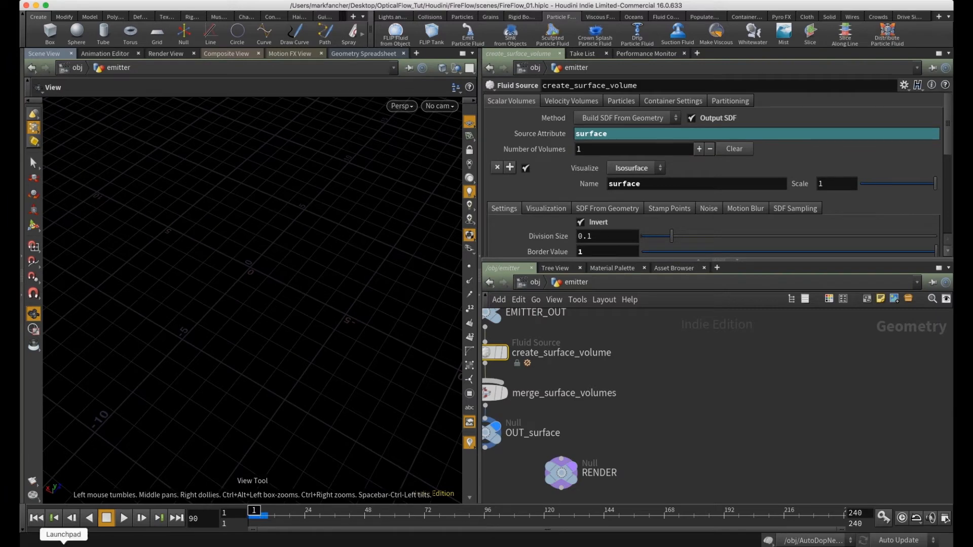
pyautogui.moveTo(267, 228); pyautogui.dragTo(341, 278)
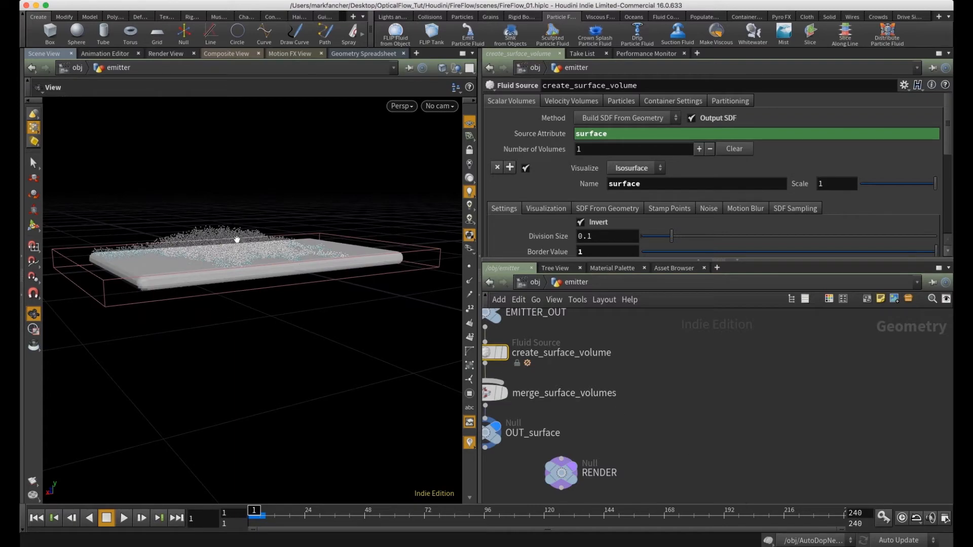
pyautogui.moveTo(237, 238); pyautogui.dragTo(232, 289)
pyautogui.moveTo(233, 289); pyautogui.dragTo(294, 295, button='right')
pyautogui.moveTo(293, 295); pyautogui.dragTo(324, 259)
pyautogui.scroll(-3, 715, 435)
# - Review the emitter network from attribfrommap2 through create_surface_volume and merge_surface_volumes to OUT_surface, enlarging the network area
pyautogui.moveTo(716, 434); pyautogui.dragTo(719, 406, button='middle')
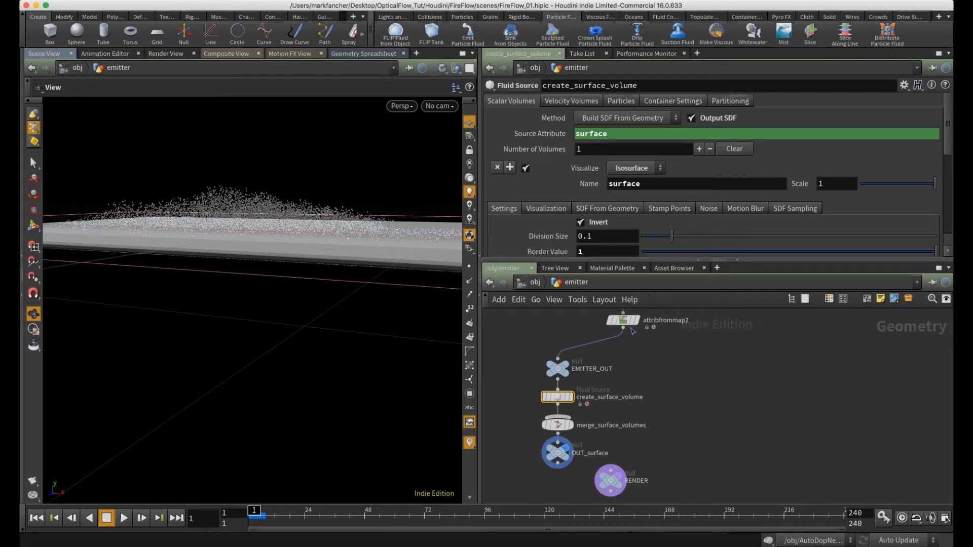
pyautogui.click(623, 321)
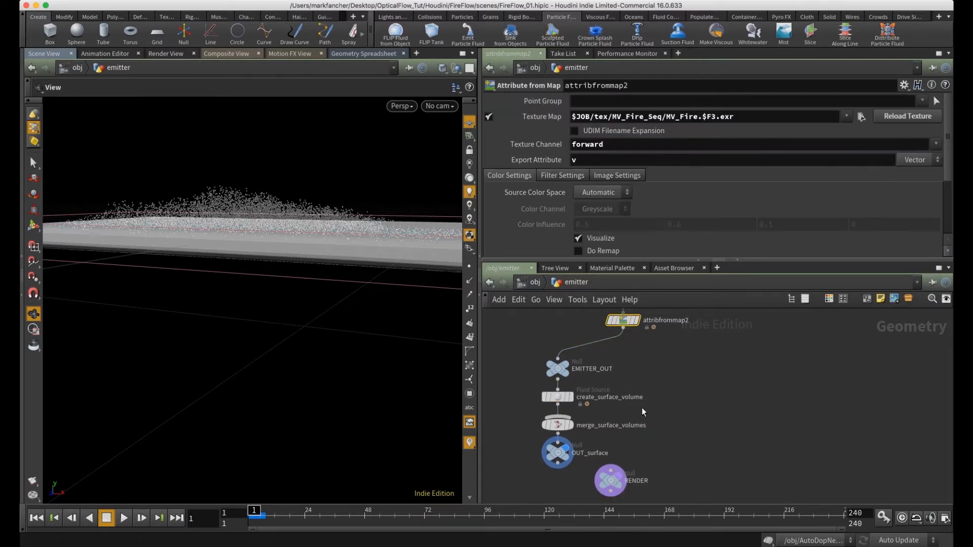
pyautogui.moveTo(702, 357); pyautogui.dragTo(685, 456, button='middle')
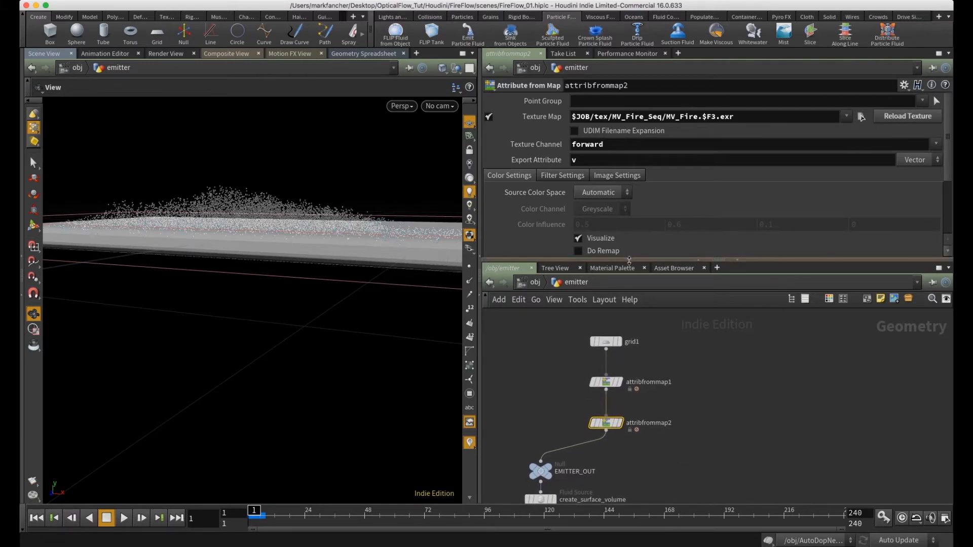
pyautogui.moveTo(628, 262); pyautogui.dragTo(628, 228)
pyautogui.moveTo(710, 421); pyautogui.dragTo(712, 318, button='middle')
pyautogui.click(548, 381)
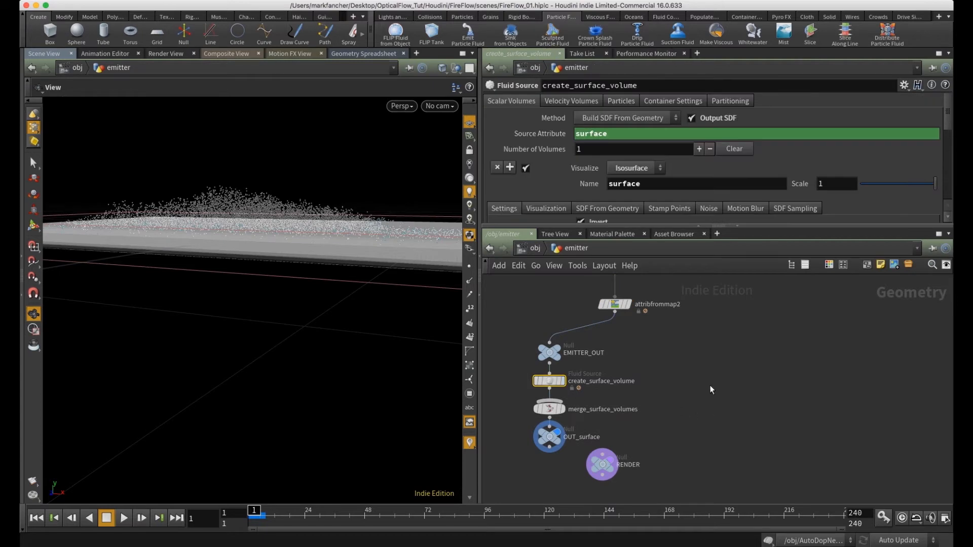
pyautogui.click(555, 410)
pyautogui.click(552, 440)
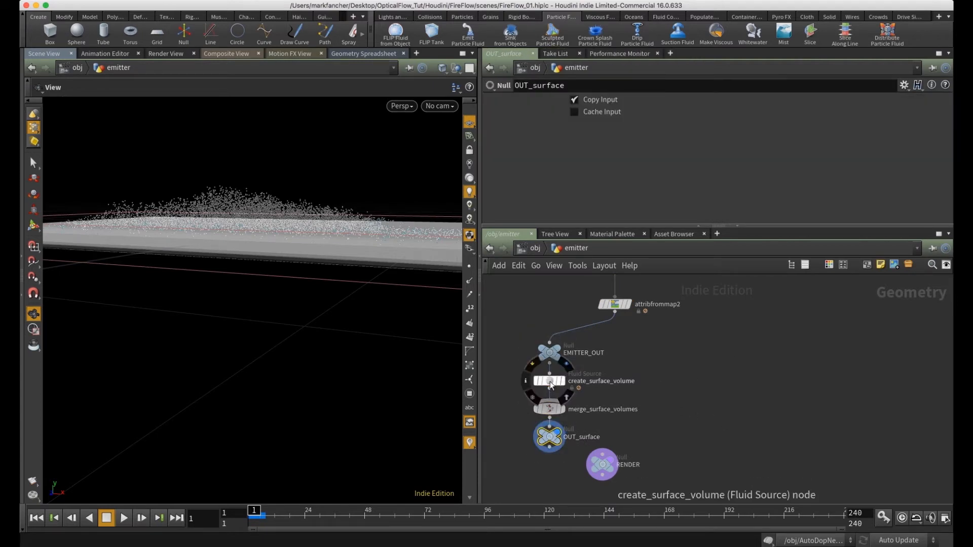
# - Rearrange the nodes at the object level and hide the emitter object, then open AutoDopNetwork
pyautogui.click(535, 248)
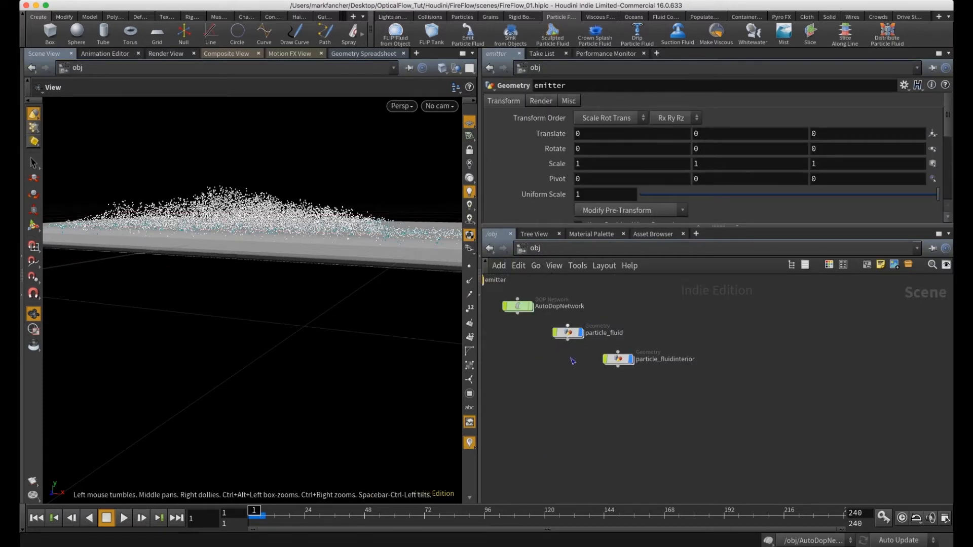
pyautogui.moveTo(619, 371); pyautogui.dragTo(567, 381)
pyautogui.click(579, 380)
pyautogui.click(579, 342)
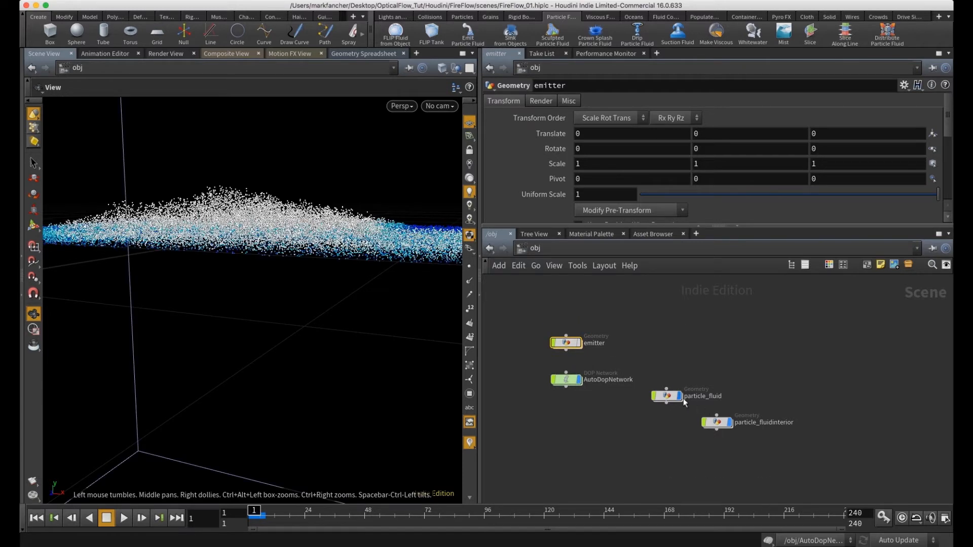
pyautogui.moveTo(730, 426)
pyautogui.doubleClick(570, 384)
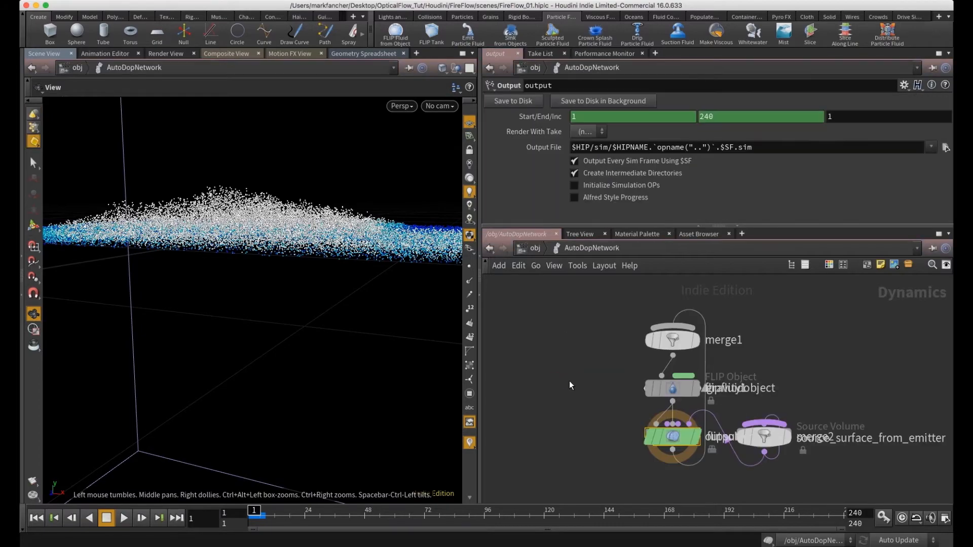
# - Play the simulation from frame 1, stop it after a few frames, and inspect the rising particles from several angles
pyautogui.moveTo(326, 267); pyautogui.dragTo(322, 294)
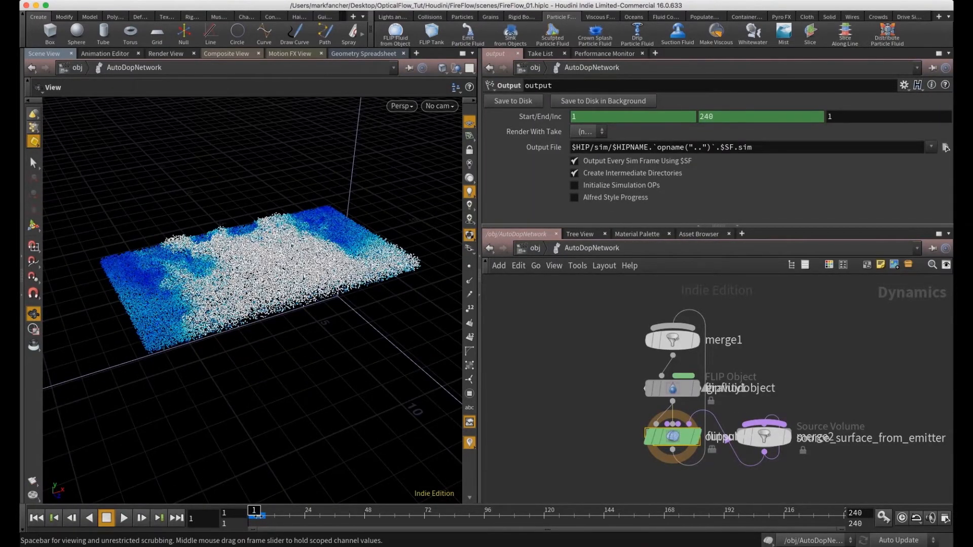
pyautogui.click(123, 517)
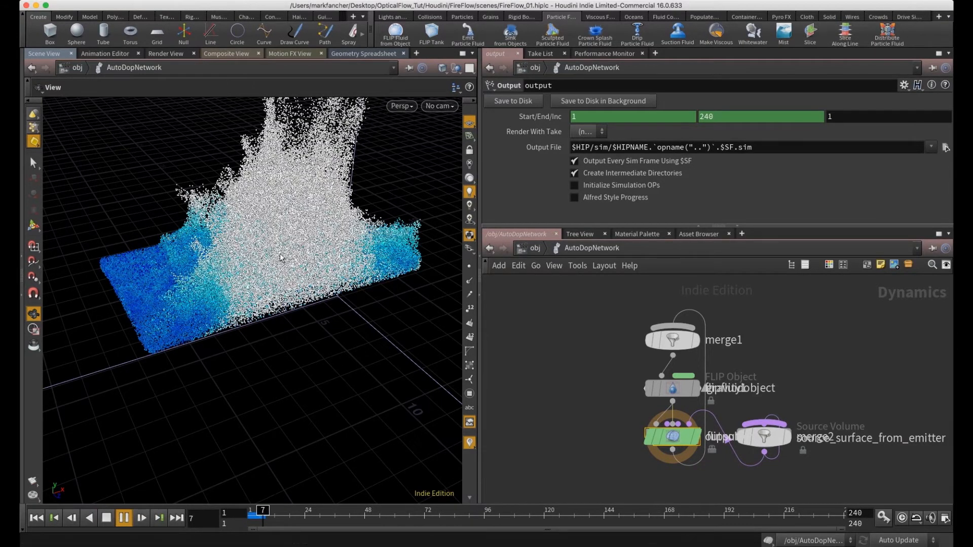
pyautogui.moveTo(283, 255); pyautogui.dragTo(324, 259)
pyautogui.click(123, 515)
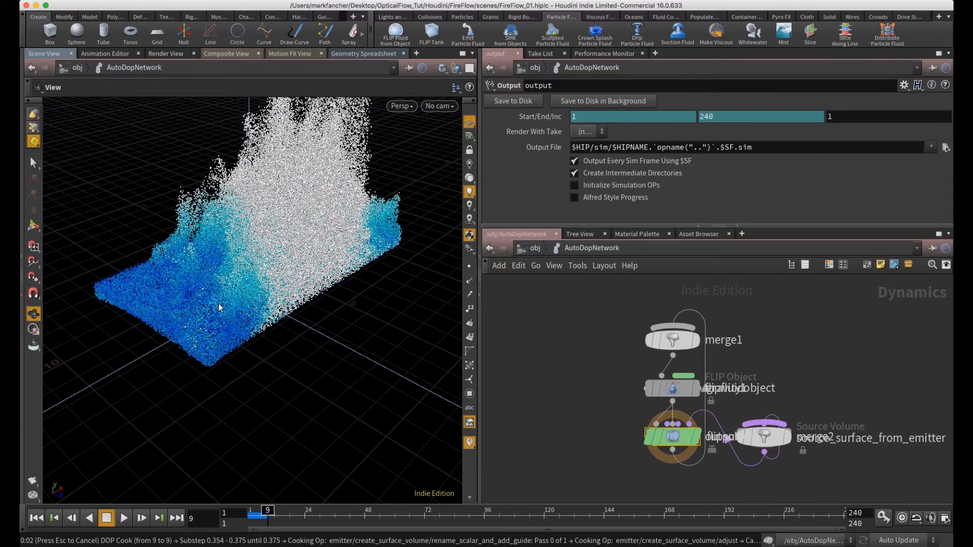
pyautogui.moveTo(202, 336); pyautogui.dragTo(319, 412)
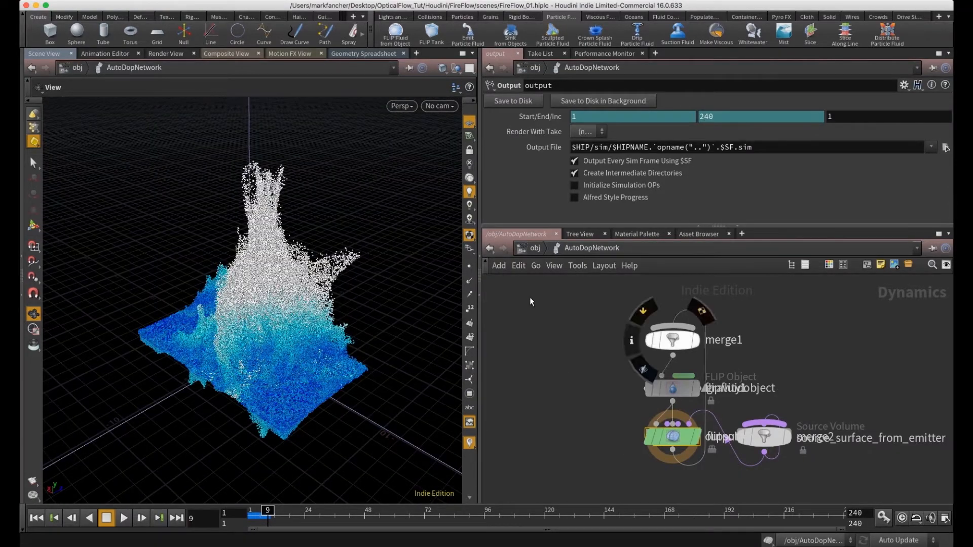
# - Lay out the overlapping nodes of AutoDopNetwork automatically so that the whole chain down to output is readable
pyautogui.scroll(-3, 807, 376)
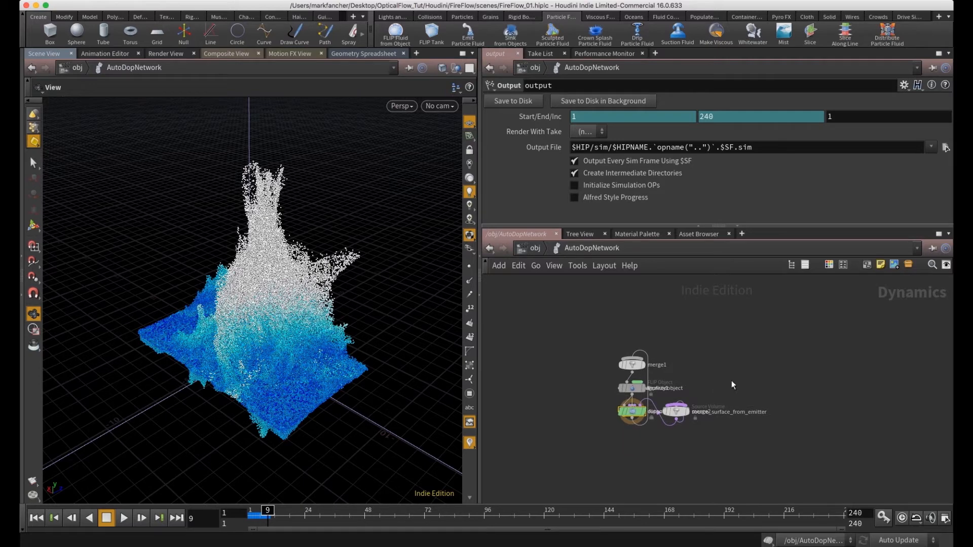
pyautogui.press('l')
pyautogui.moveTo(735, 374); pyautogui.dragTo(751, 393, button='middle')
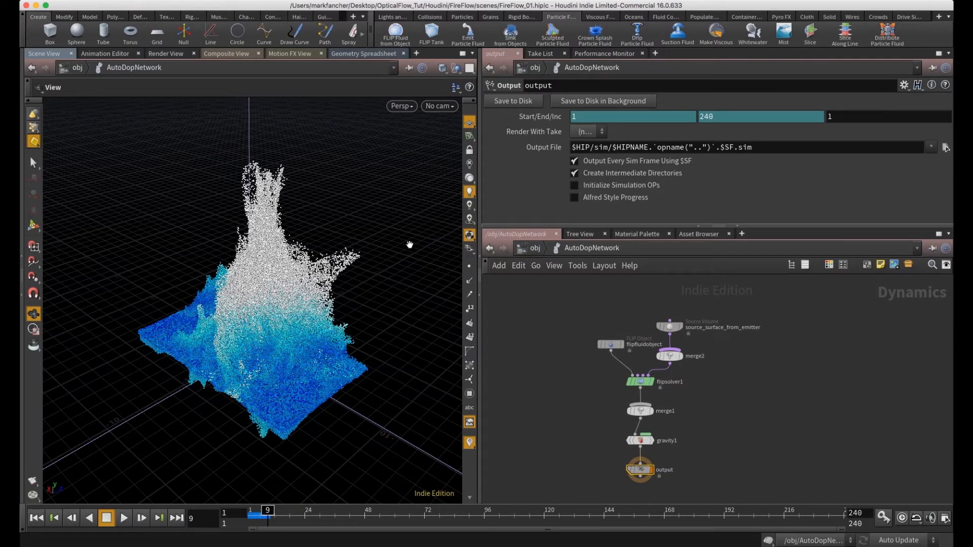
# - Inspect the simulation boundary box around the fluid, then show flipsolver1's Volume Motion settings in an enlarged parameter area
pyautogui.moveTo(250, 343); pyautogui.dragTo(333, 341)
pyautogui.moveTo(333, 341); pyautogui.dragTo(59, 340, button='right')
pyautogui.moveTo(206, 362); pyautogui.dragTo(202, 416)
pyautogui.moveTo(252, 384); pyautogui.dragTo(292, 346)
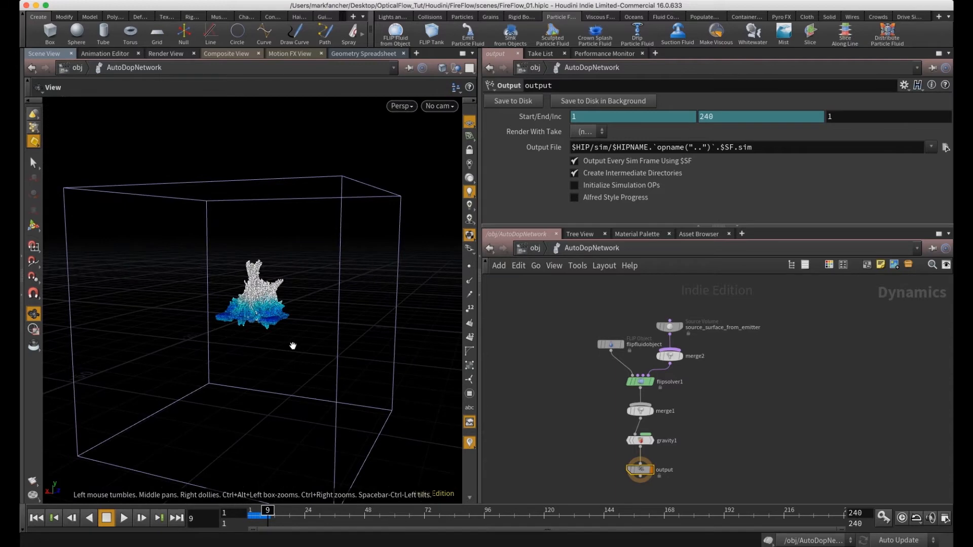
pyautogui.moveTo(234, 291); pyautogui.dragTo(258, 340)
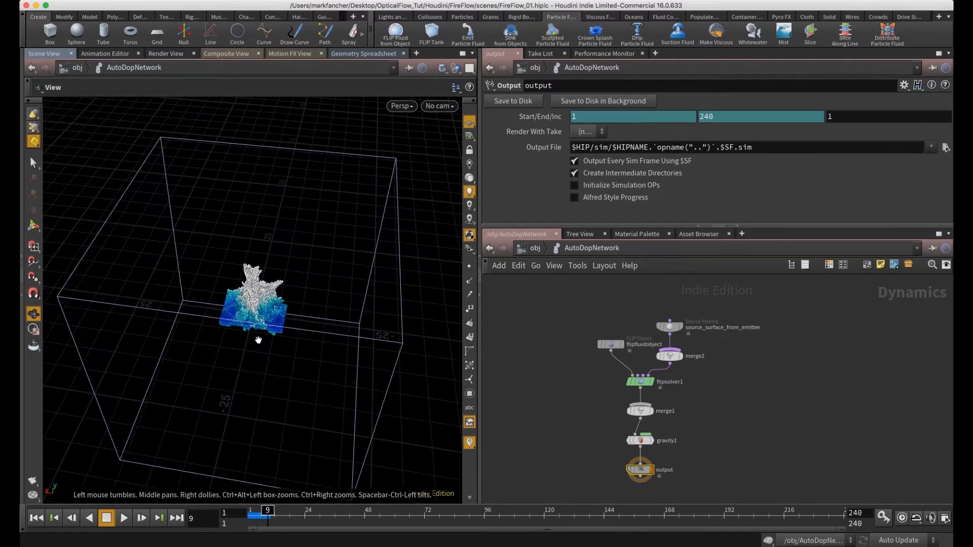
pyautogui.click(611, 344)
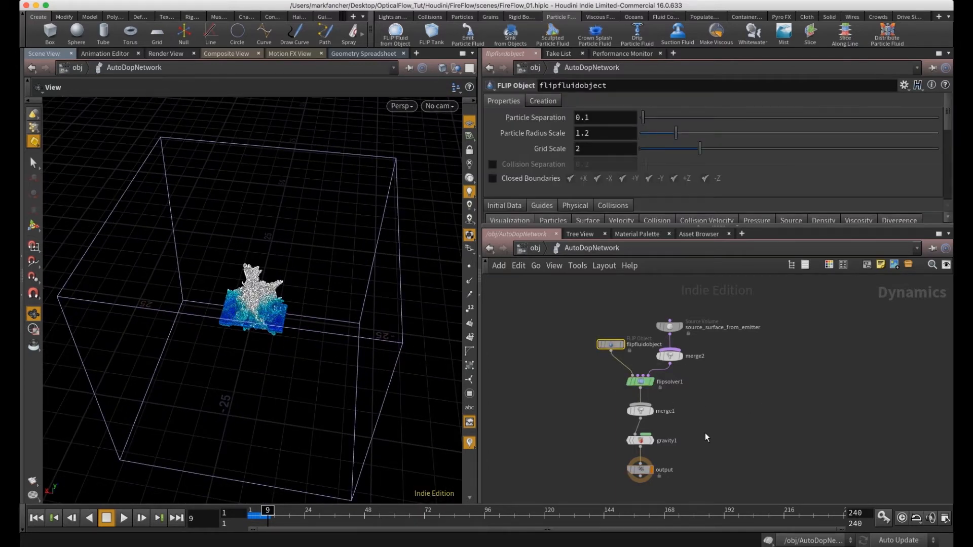
pyautogui.click(641, 381)
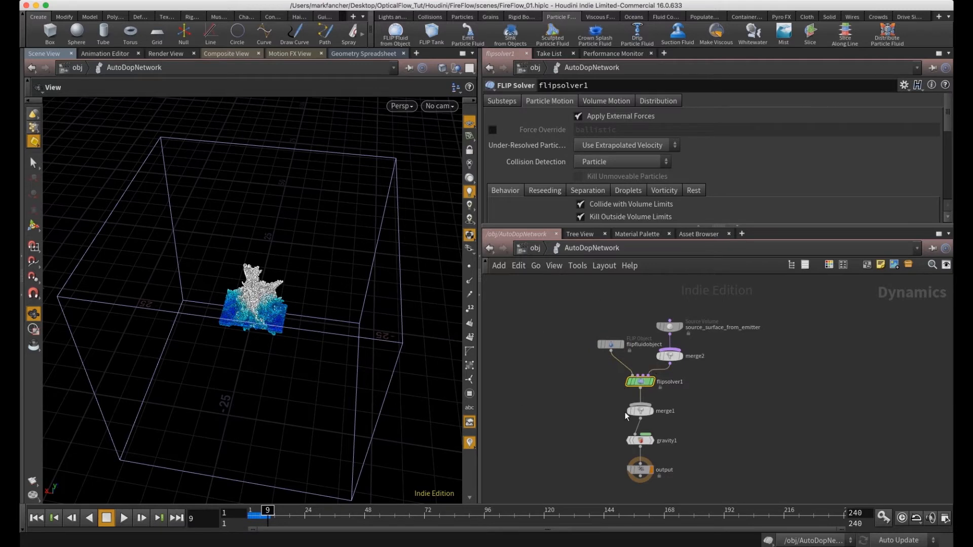
pyautogui.moveTo(630, 225); pyautogui.dragTo(634, 307)
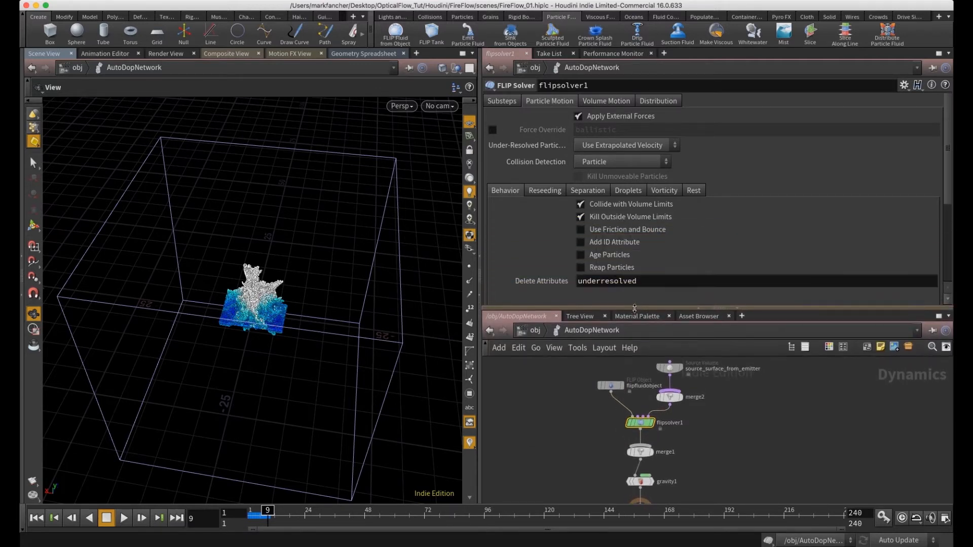
pyautogui.click(499, 101)
pyautogui.click(545, 101)
pyautogui.click(596, 100)
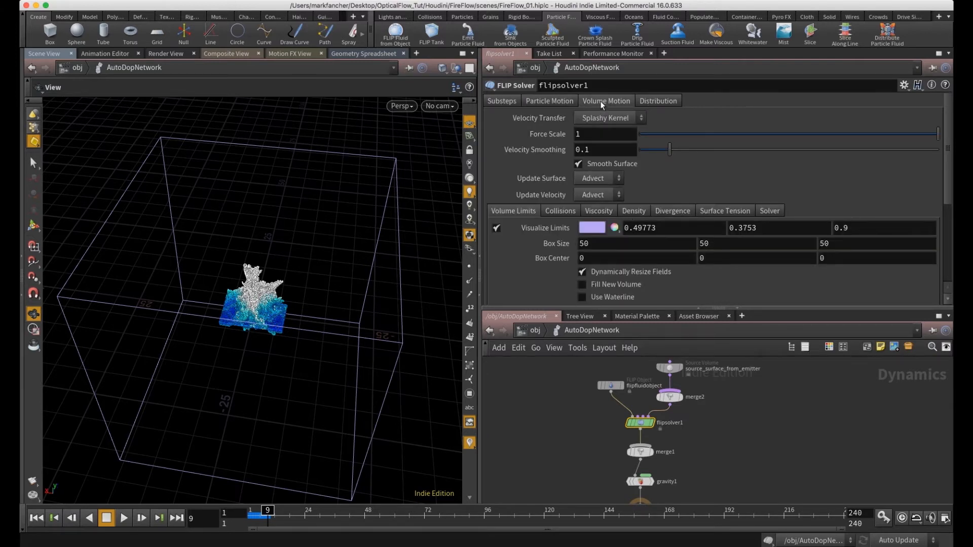
# - Set the X box size of flipsolver1's volume limits to 12.8 and return the timeline to frame 1
pyautogui.moveTo(598, 244); pyautogui.dragTo(517, 244)
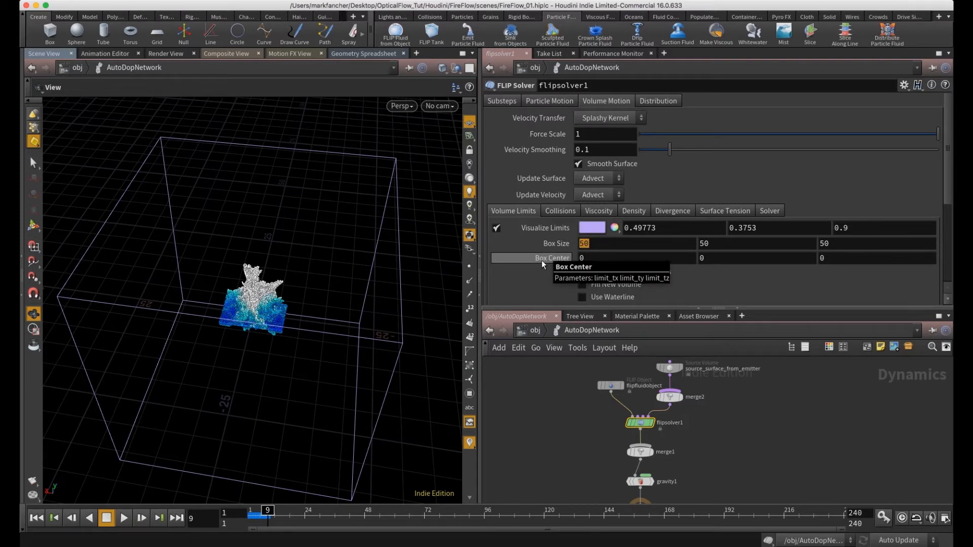
pyautogui.write('12.8')
pyautogui.press('Tab')
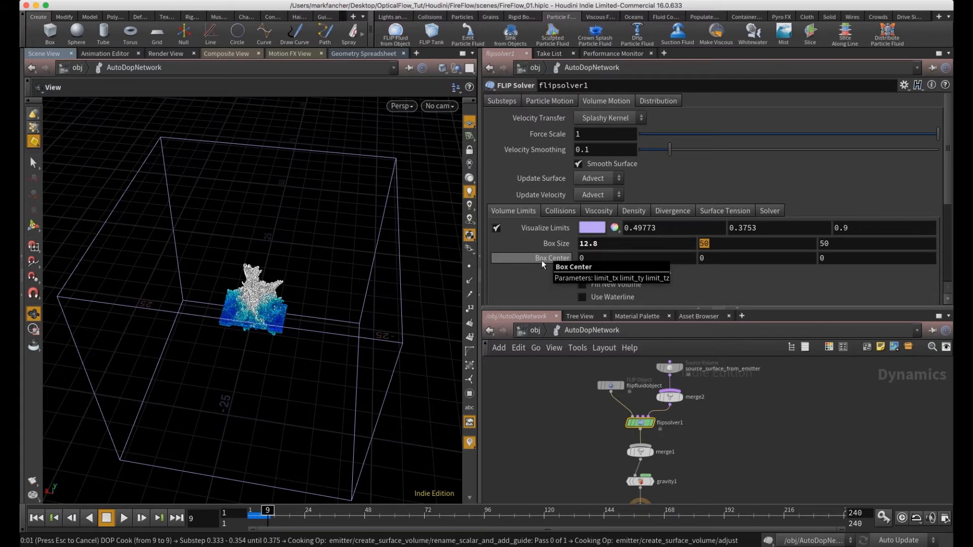
pyautogui.press('Tab')
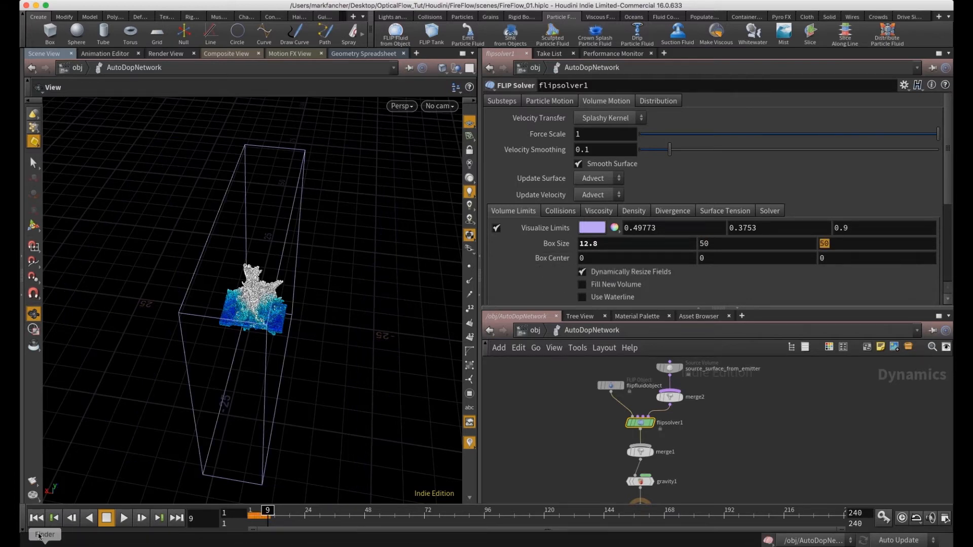
pyautogui.click(40, 519)
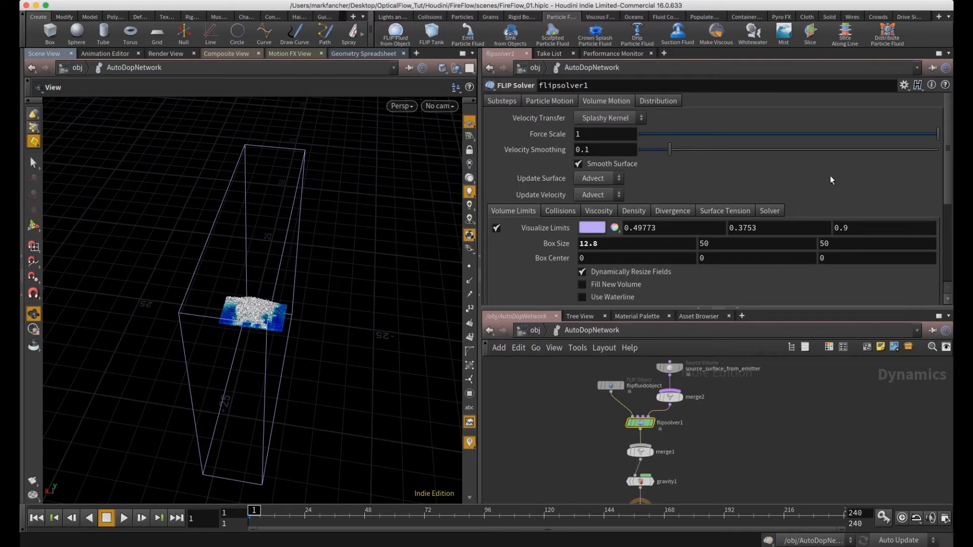
# - Set the Y box size of the volume limits to 10 and the Z box size to 7.2
pyautogui.moveTo(580, 243); pyautogui.dragTo(705, 255)
pyautogui.click(836, 244)
pyautogui.press('Tab')
pyautogui.moveTo(723, 243); pyautogui.dragTo(690, 201, button='middle')
pyautogui.moveTo(256, 345); pyautogui.dragTo(253, 284)
pyautogui.moveTo(254, 284); pyautogui.dragTo(396, 320, button='right')
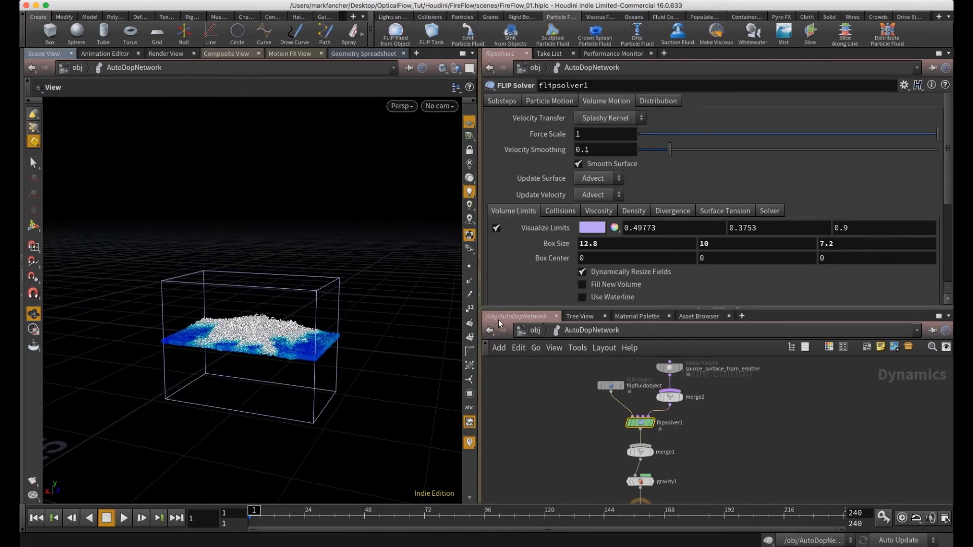
# - Return to the object level, open the emitter network, and view its surface volume against the particles
pyautogui.click(36, 228)
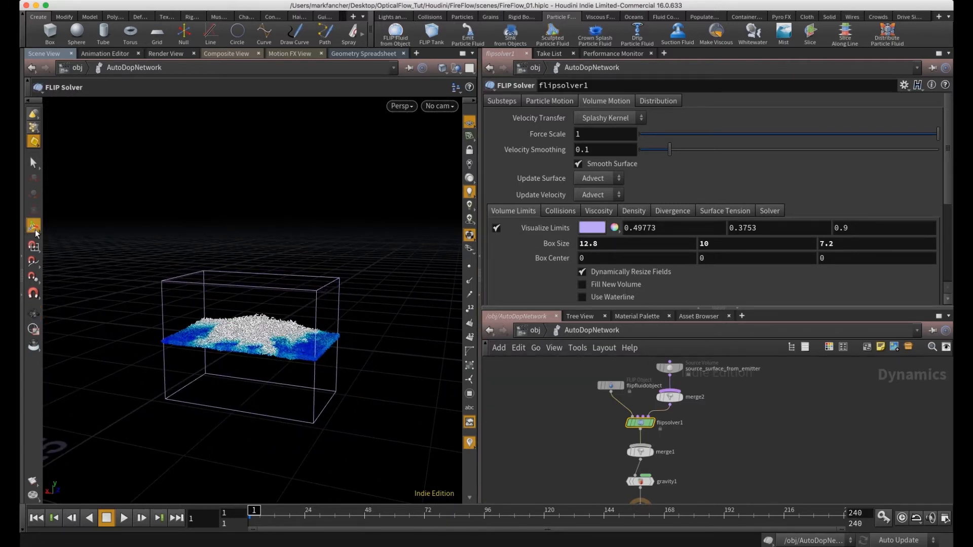
pyautogui.keyDown('alt'); pyautogui.moveTo(227, 394); pyautogui.dragTo(230, 368); pyautogui.keyUp('alt')
pyautogui.moveTo(249, 402); pyautogui.dragTo(303, 405)
pyautogui.click(533, 334)
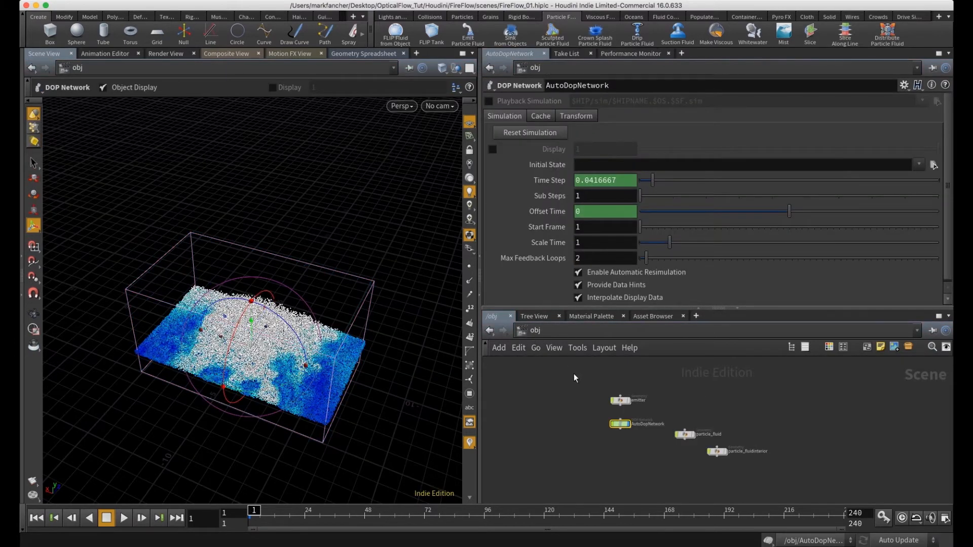
pyautogui.doubleClick(621, 400)
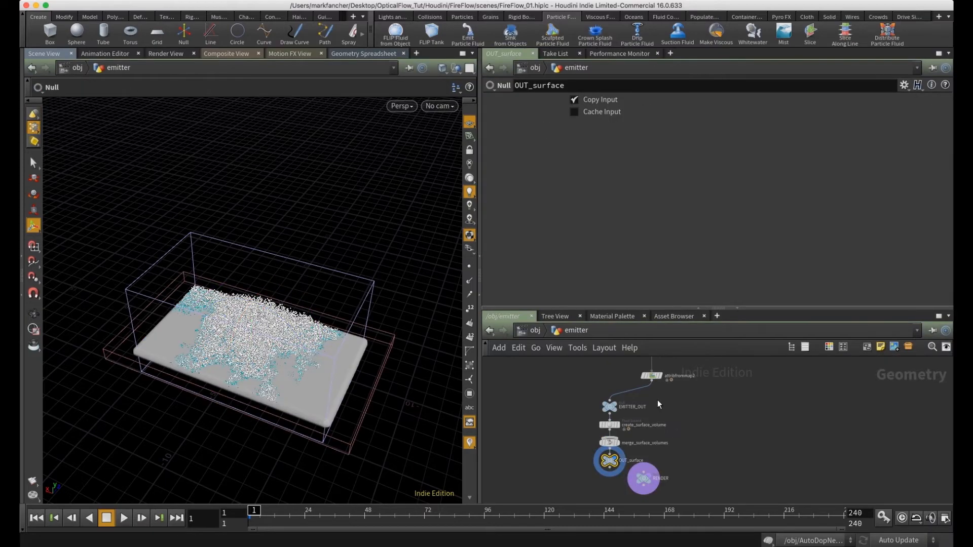
pyautogui.keyDown('alt'); pyautogui.moveTo(259, 374); pyautogui.dragTo(316, 285); pyautogui.keyUp('alt')
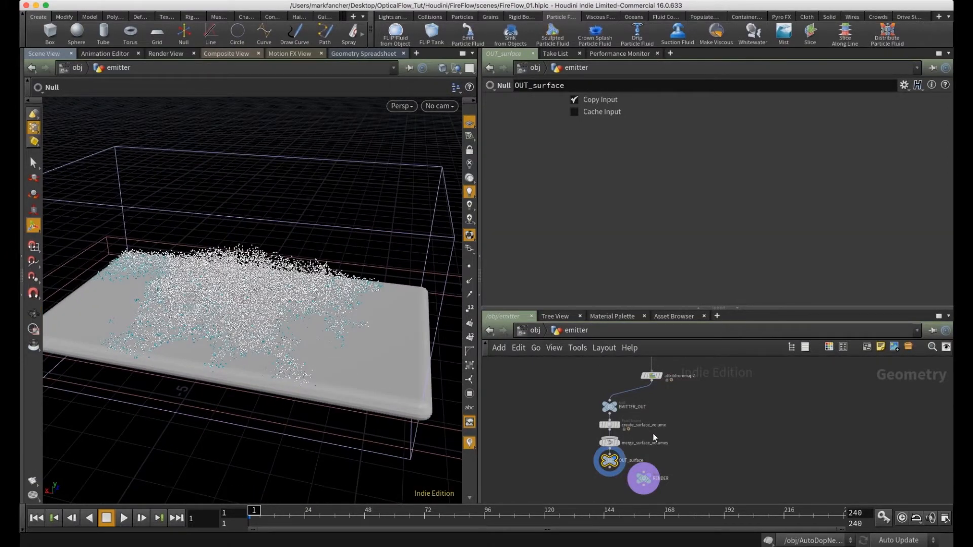
# - Move create_surface_volume, merge_surface_volumes, OUT_surface and RENDER farther below EMITTER_OUT and enlarge the network area
pyautogui.moveTo(677, 496); pyautogui.dragTo(590, 418)
pyautogui.moveTo(750, 443); pyautogui.dragTo(726, 400, button='middle')
pyautogui.moveTo(594, 385); pyautogui.dragTo(595, 448)
pyautogui.moveTo(649, 404); pyautogui.dragTo(632, 435, button='middle')
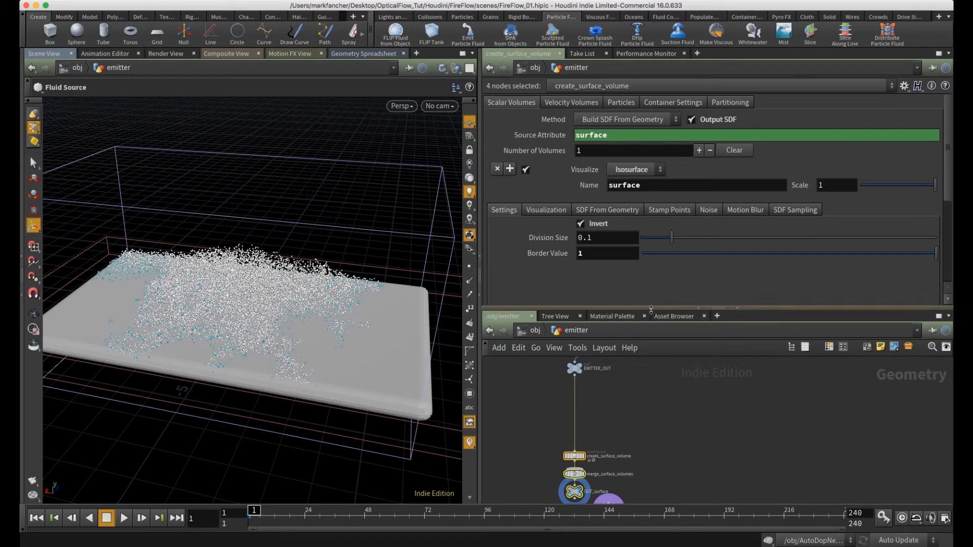
pyautogui.moveTo(662, 309); pyautogui.dragTo(658, 202)
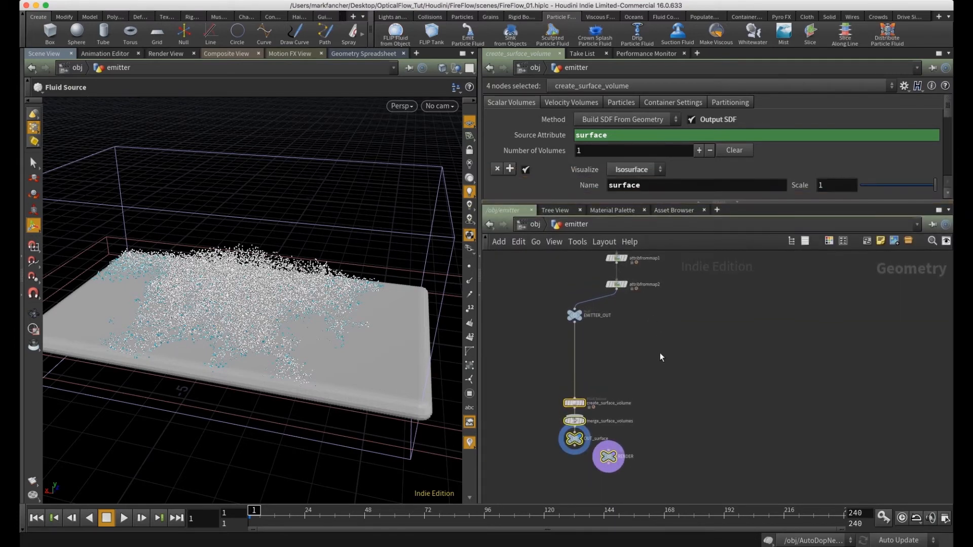
# - Add an Attribute Wrangle node and insert it between EMITTER_OUT and create_surface_volume
pyautogui.click(660, 355)
pyautogui.press('Tab')
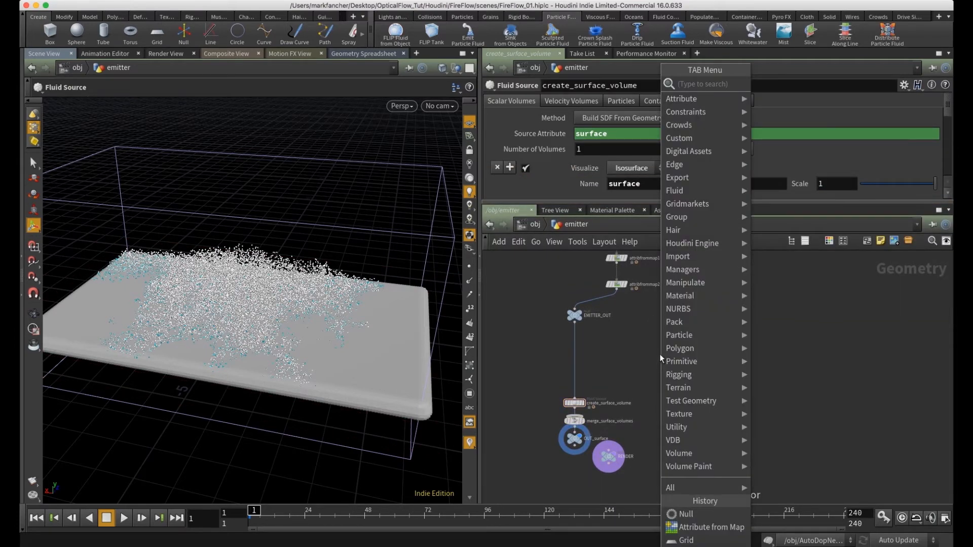
pyautogui.write('attribute wra')
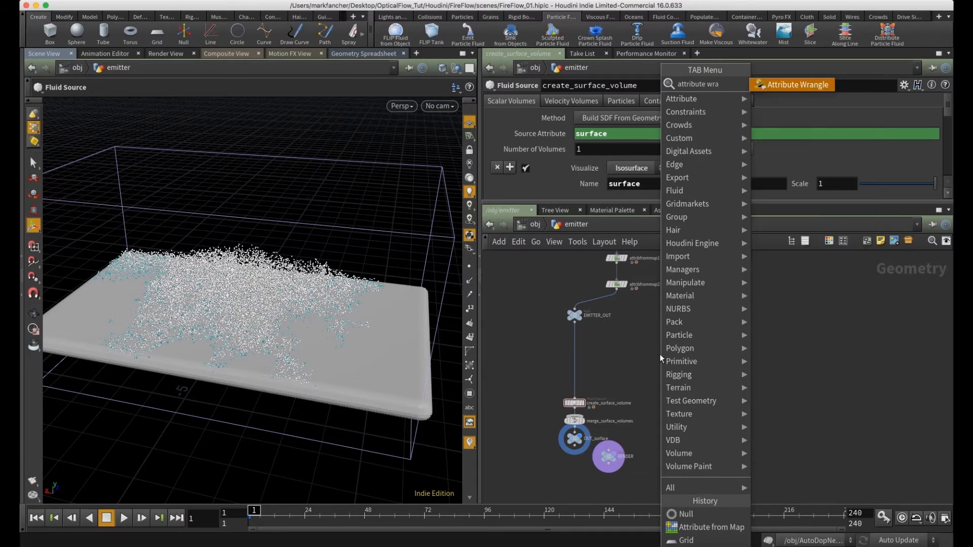
pyautogui.press('Return')
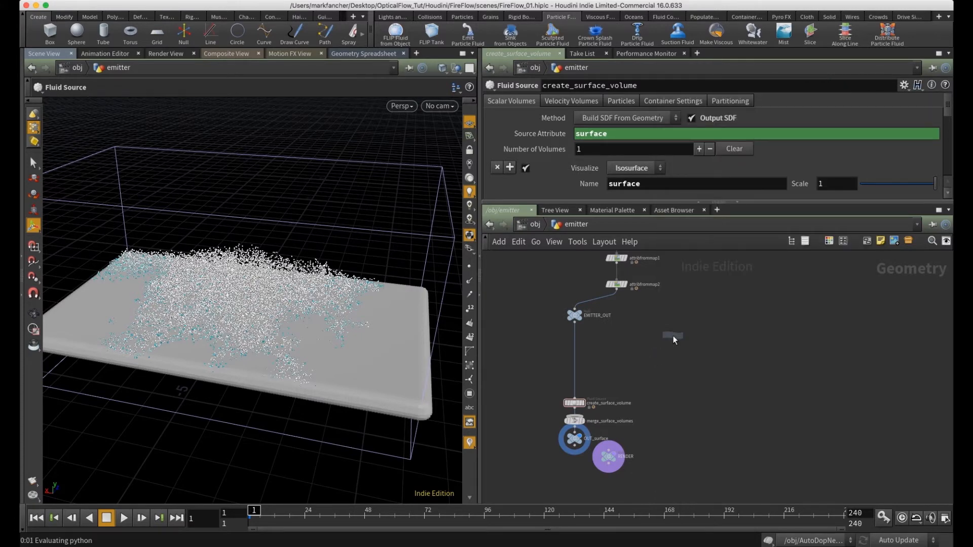
pyautogui.click(633, 357)
pyautogui.moveTo(632, 358); pyautogui.dragTo(579, 348)
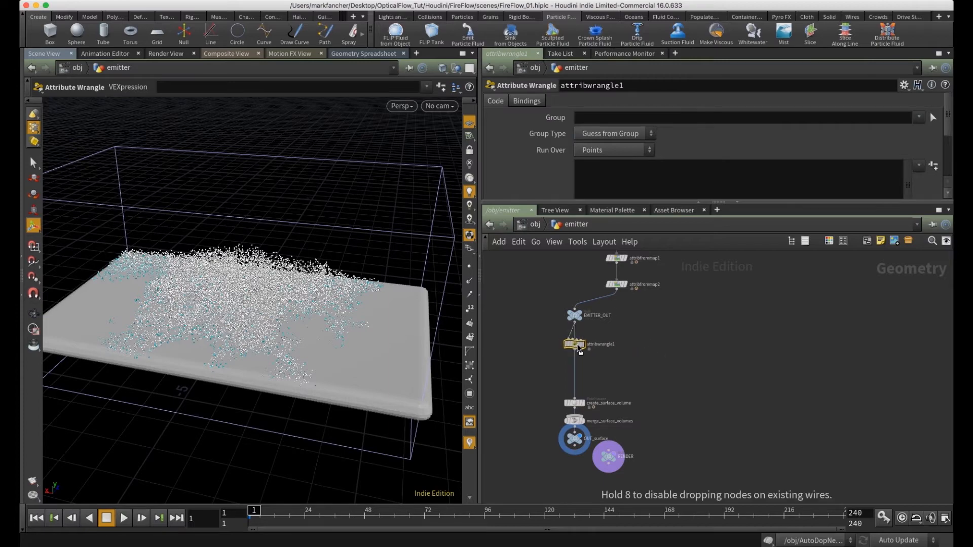
# - Display the attribwrangle1 result and hide the other objects so only the colored emitter grid is shown
pyautogui.keyDown('alt'); pyautogui.moveTo(305, 316); pyautogui.dragTo(361, 314, button='right'); pyautogui.keyUp('alt')
pyautogui.keyDown('alt'); pyautogui.moveTo(361, 314); pyautogui.dragTo(365, 330); pyautogui.keyUp('alt')
pyautogui.click(582, 345)
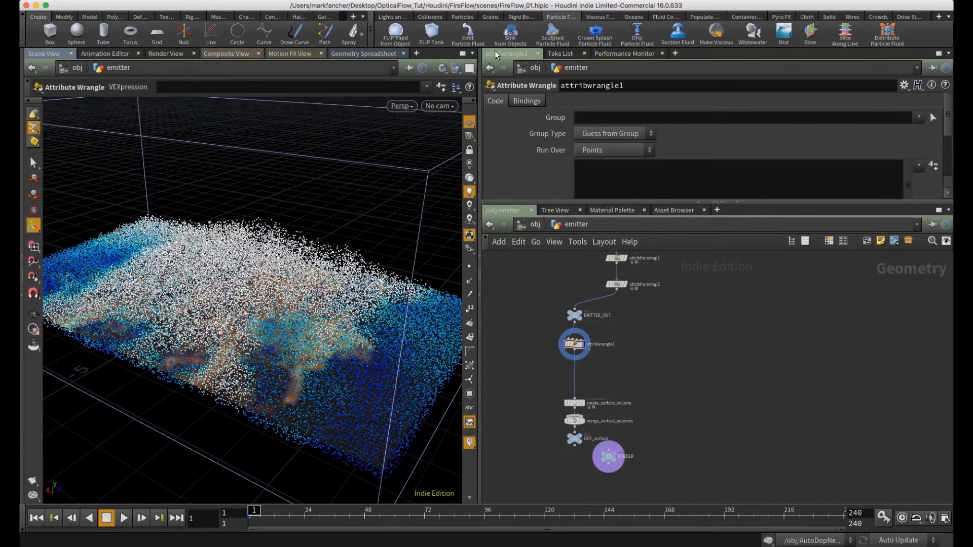
pyautogui.click(454, 69)
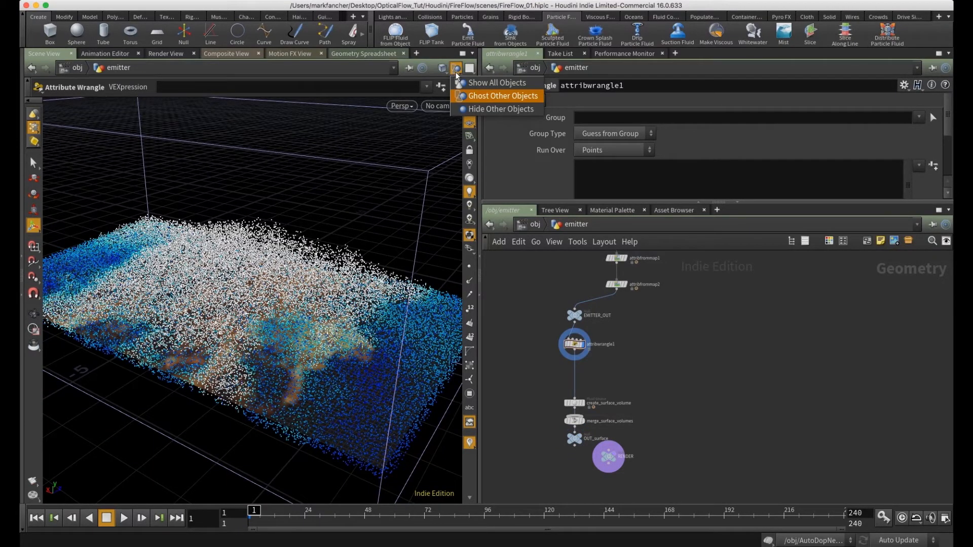
pyautogui.click(471, 109)
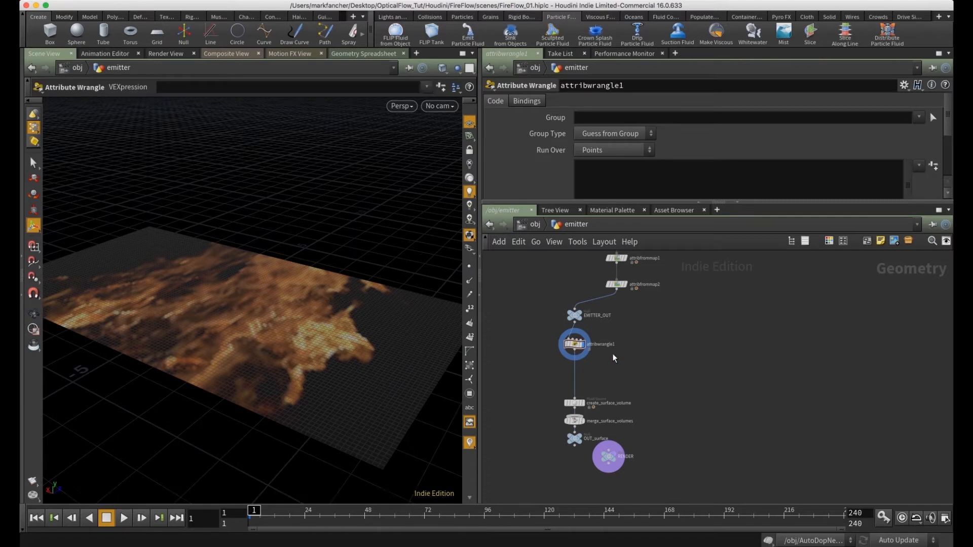
# - Enlarge the parameter area and write "vector vel = @v;" as the first line of attribwrangle1's VEXpression
pyautogui.moveTo(679, 203); pyautogui.dragTo(682, 289)
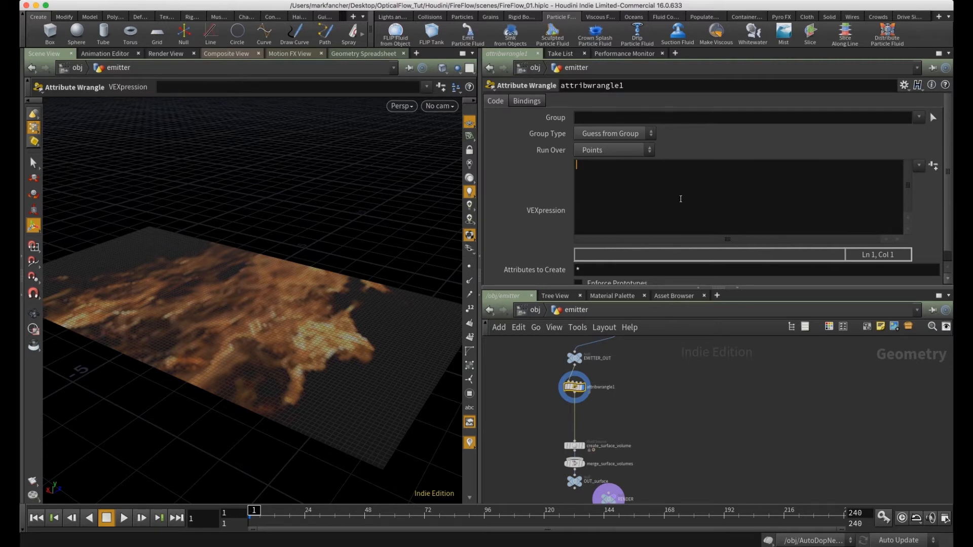
pyautogui.write('v')
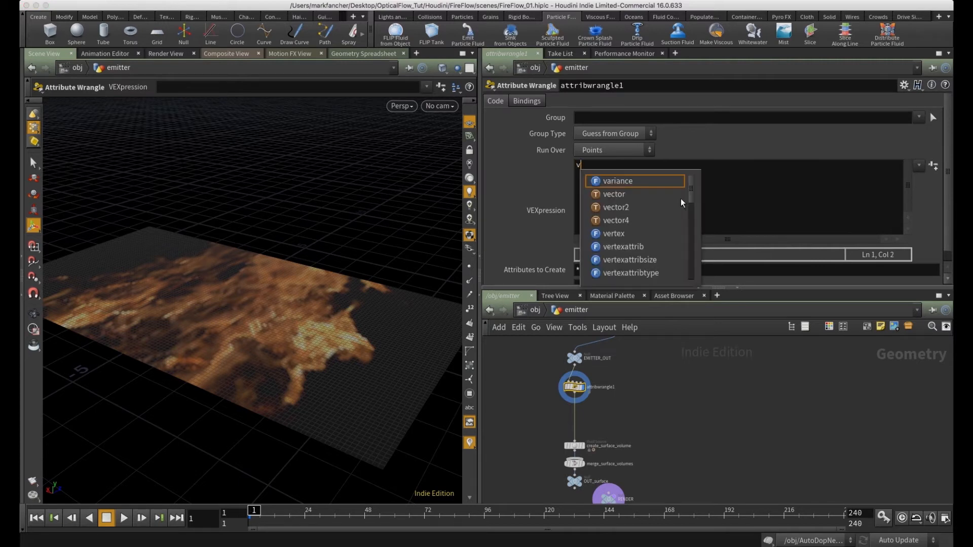
pyautogui.write('re')
pyautogui.write('ector v')
pyautogui.write('el')
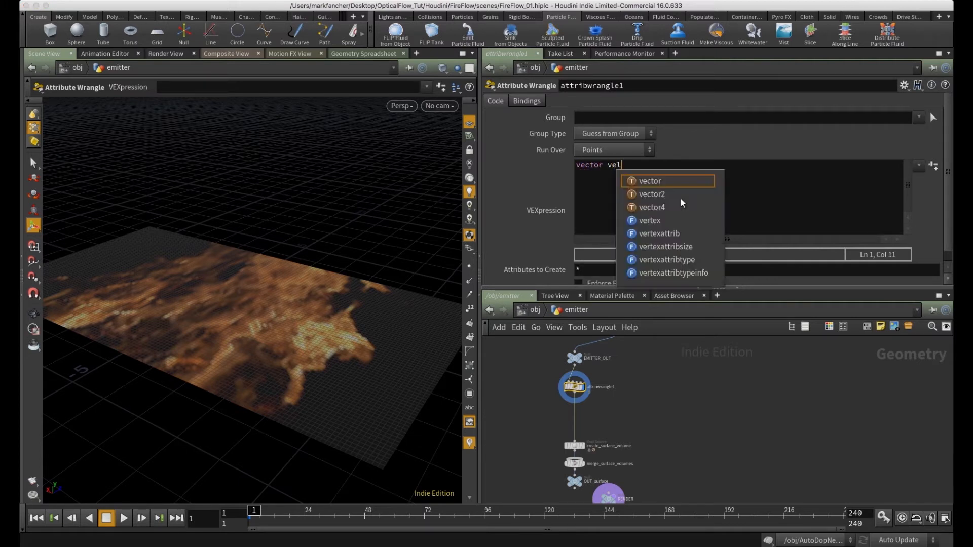
pyautogui.write(' = @v;')
pyautogui.press('Return')
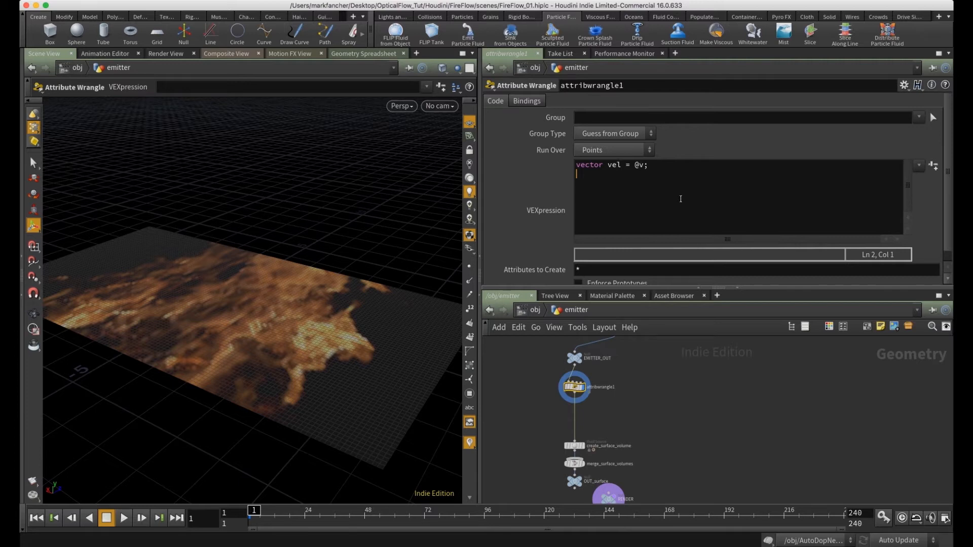
# - Declare the multiplier in attribwrangle1's VEXpression by writing the second line: float mult = chr("multiplier");
pyautogui.write('float mult')
pyautogui.write(' = ')
pyautogui.write('chr(')
pyautogui.write('"milti')
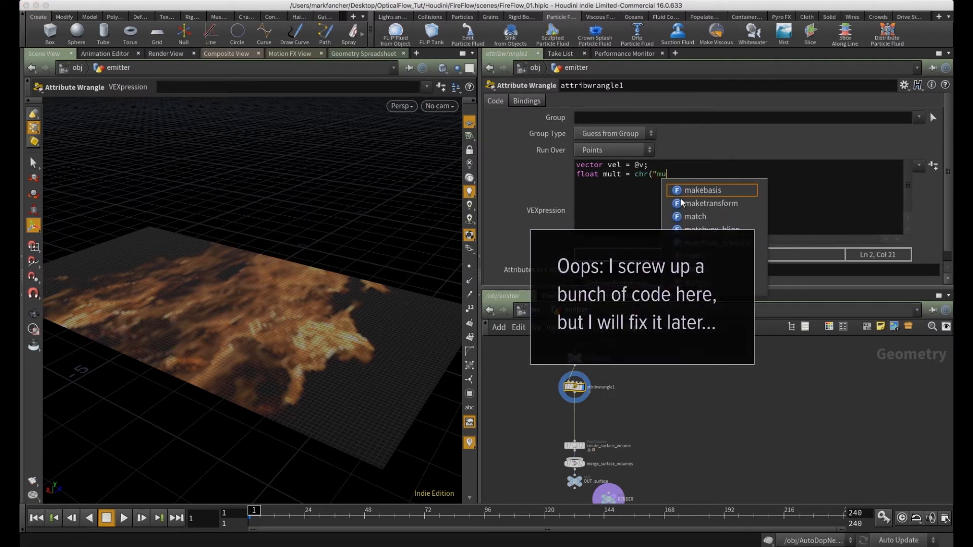
pyautogui.write('plier");')
pyautogui.press('Return')
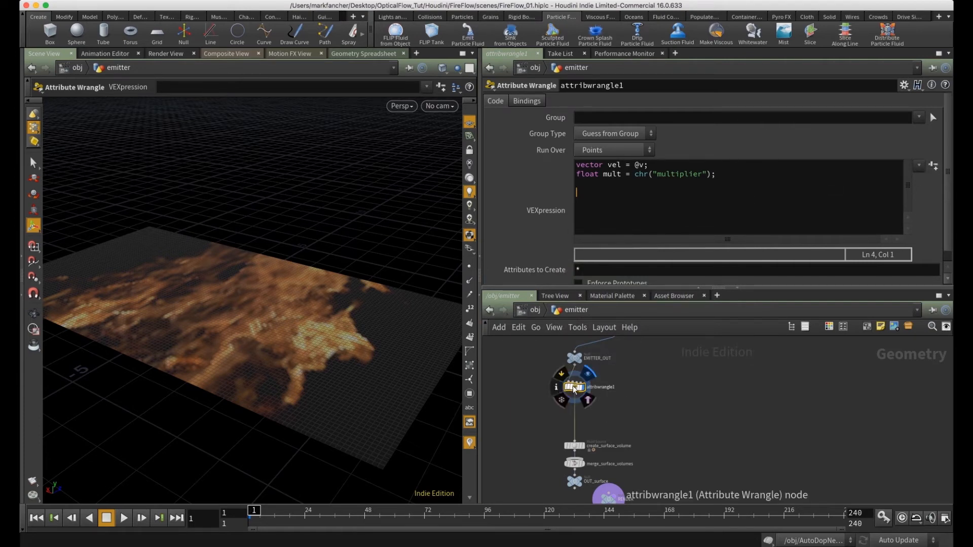
# - Bypass attribwrangle1 and examine the emitter's velocity vectors in the viewport and its v values in the Geometry Spreadsheet
pyautogui.click(561, 376)
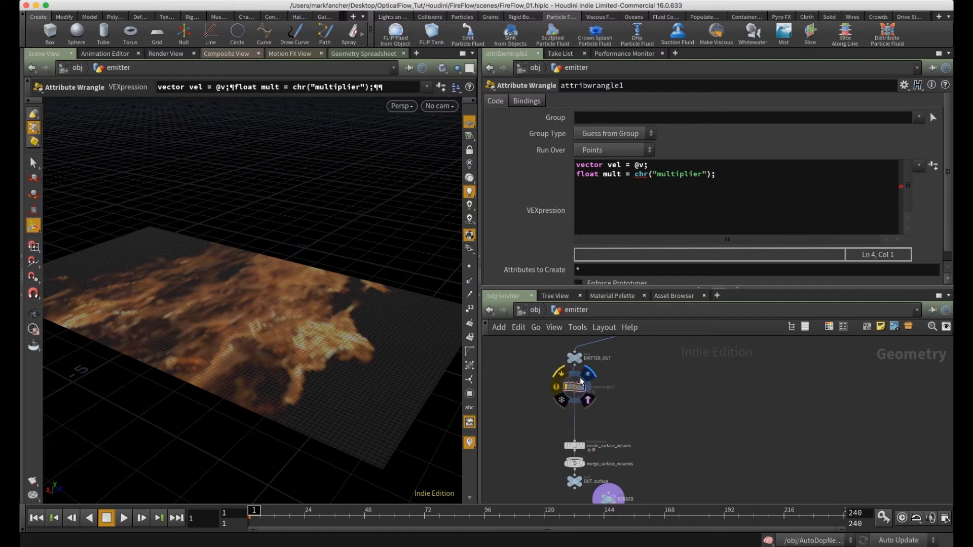
pyautogui.press('Escape')
pyautogui.moveTo(293, 413); pyautogui.dragTo(341, 311)
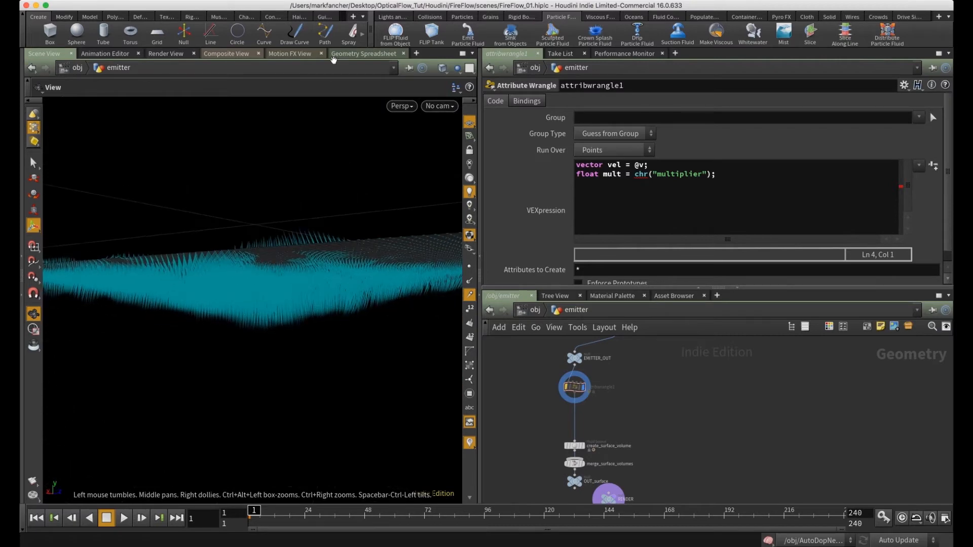
pyautogui.click(361, 53)
pyautogui.scroll(1, 363, 161)
pyautogui.scroll(1, 364, 161)
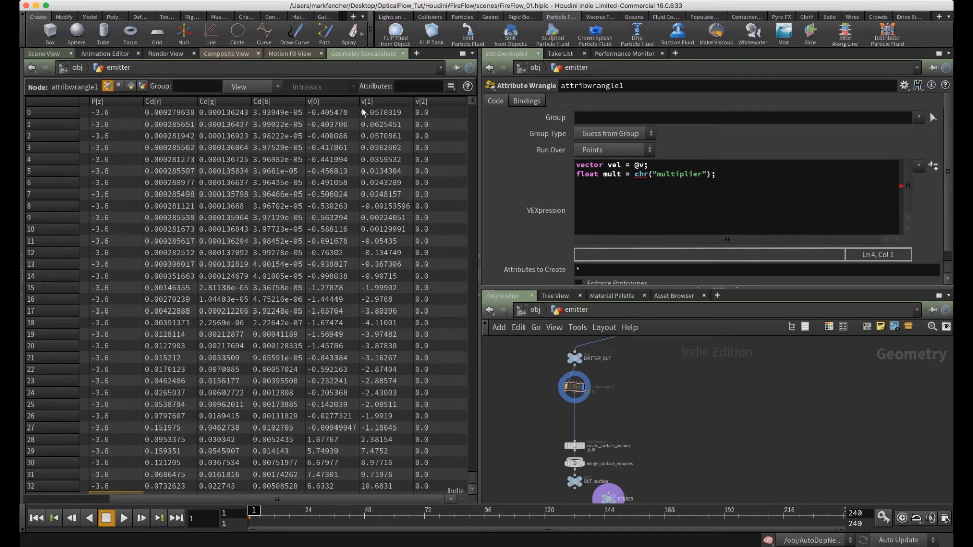
pyautogui.click(40, 54)
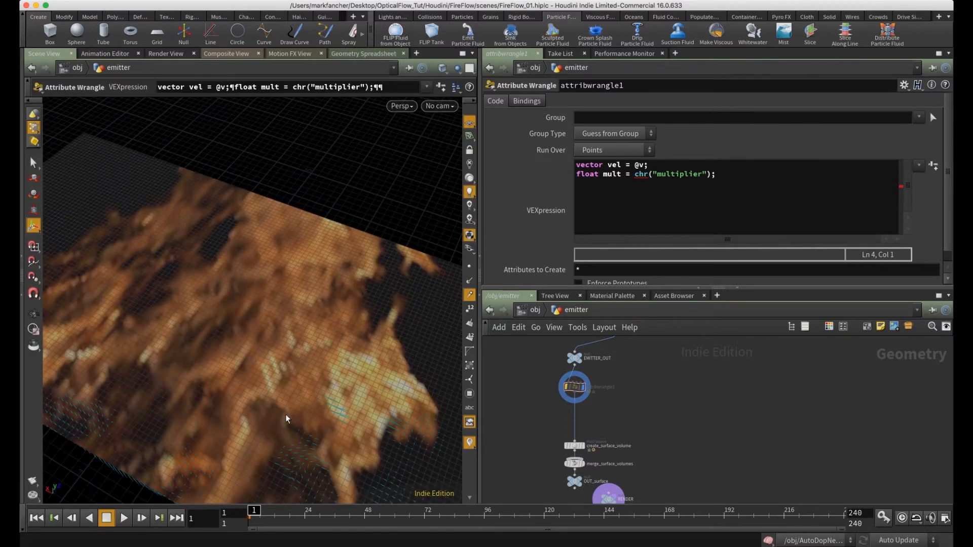
pyautogui.press('Escape')
pyautogui.moveTo(315, 413); pyautogui.dragTo(304, 337)
pyautogui.moveTo(330, 428); pyautogui.dragTo(389, 385)
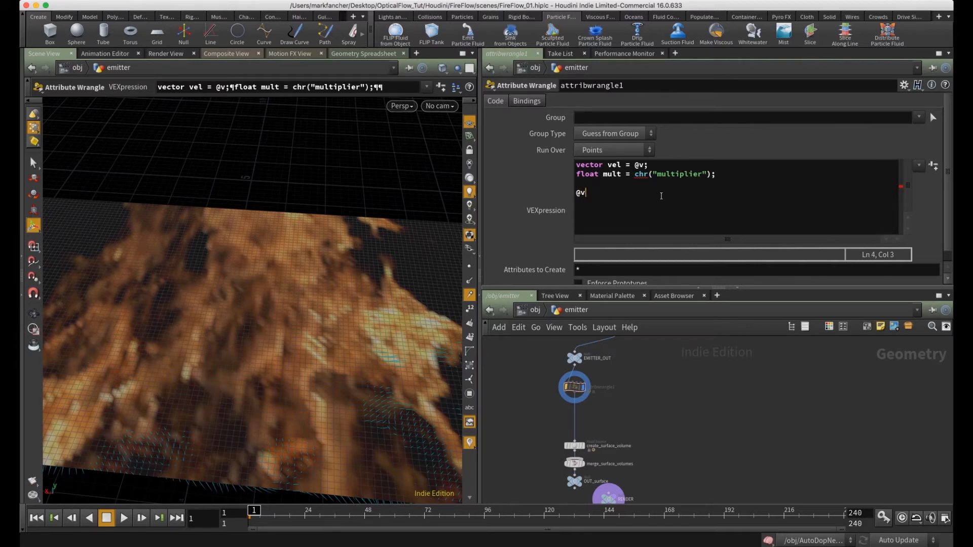
# - Add the line "@v = set(vel.x, 0, vel.z);" below the variable declarations in attribwrangle1's VEXpression
pyautogui.write('v = set(vel.x')
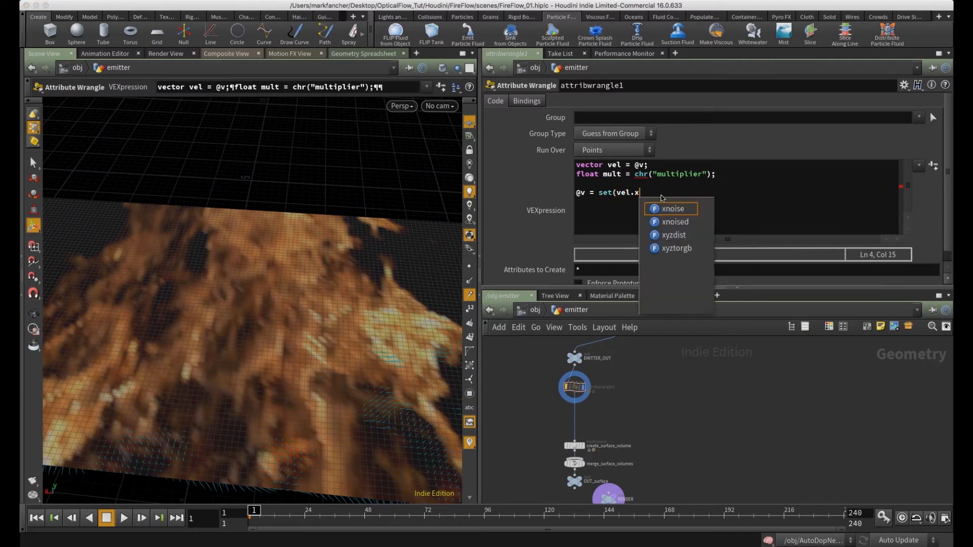
pyautogui.write(', ')
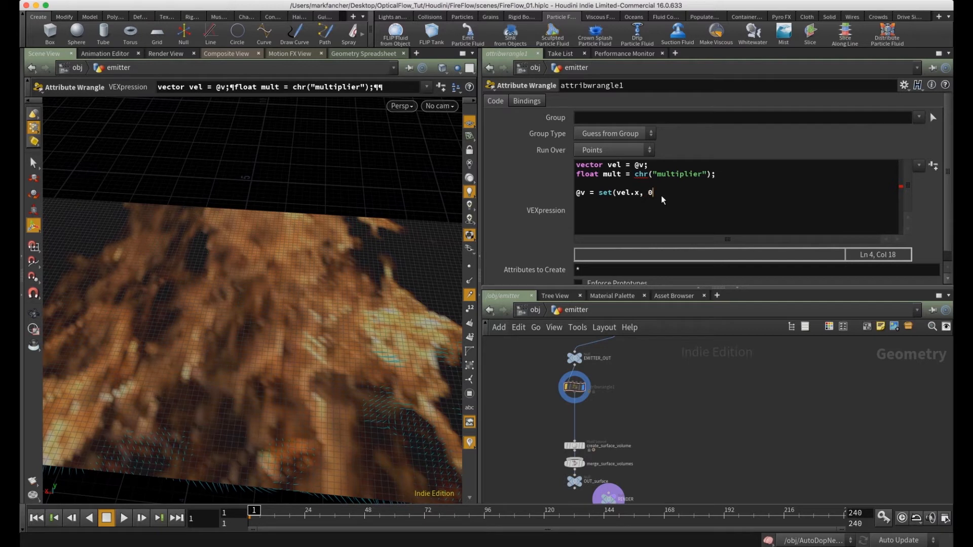
pyautogui.write('0, vel.z);')
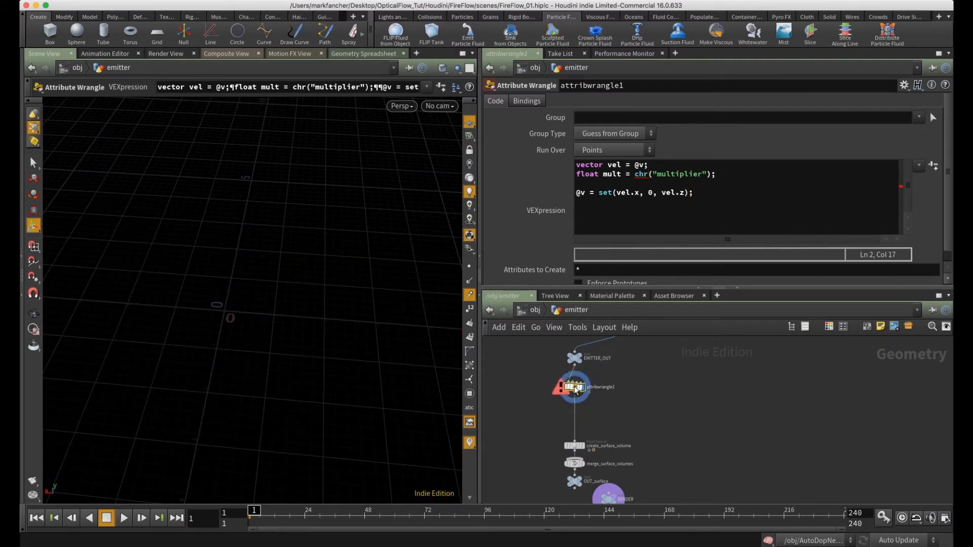
# - Correct chr to chf in the mult line and create the spare Multiplier parameter from the channel call
pyautogui.press('Left')
pyautogui.press('BackSpace')
pyautogui.write('f')
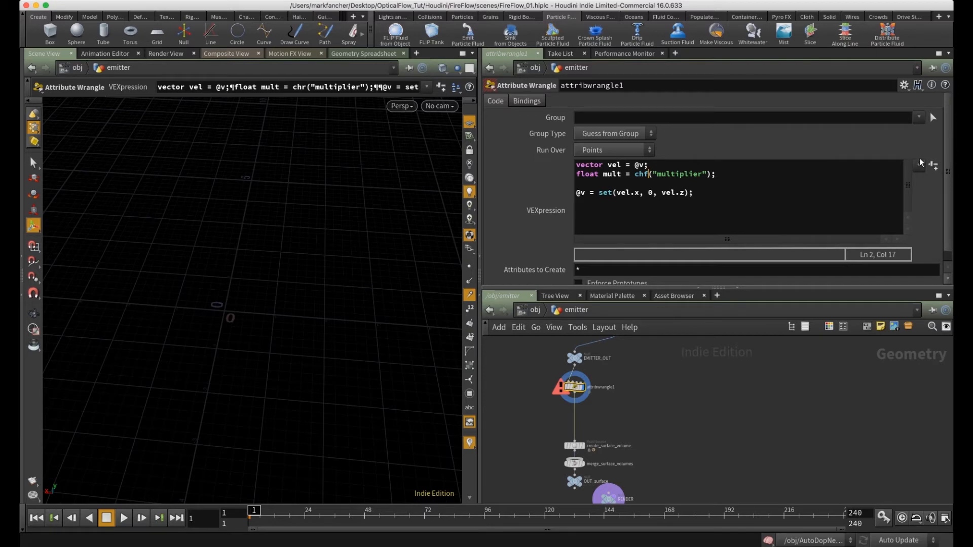
pyautogui.click(933, 166)
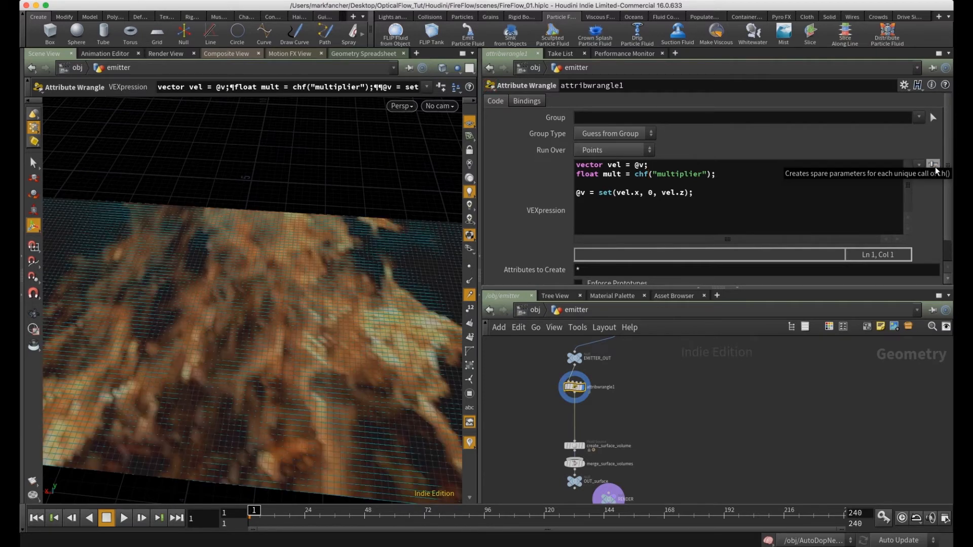
pyautogui.click(933, 166)
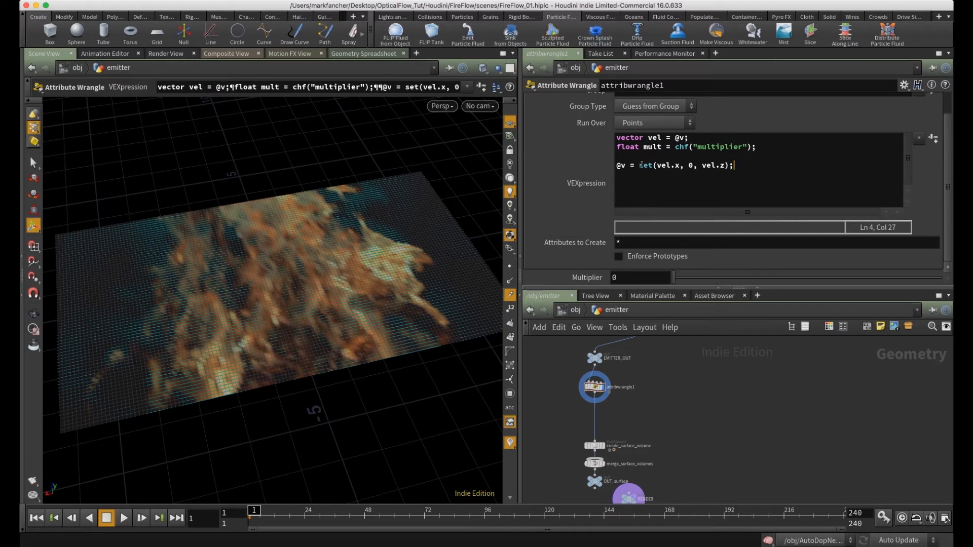
# - Put mult* in front of set() in the @v line and raise the Multiplier to 9.61
pyautogui.click(638, 165)
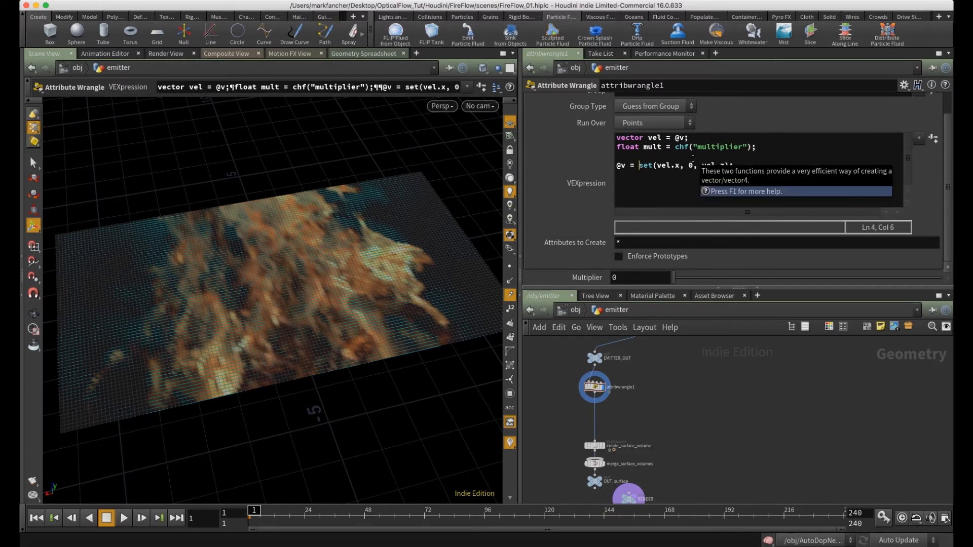
pyautogui.write('mult*')
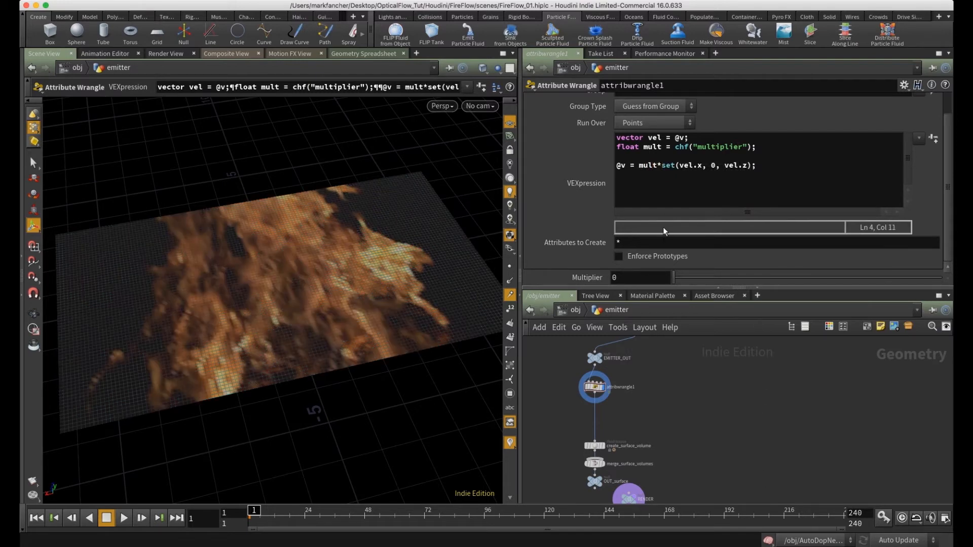
pyautogui.moveTo(673, 277); pyautogui.dragTo(891, 278)
pyautogui.moveTo(793, 274); pyautogui.dragTo(767, 278)
pyautogui.keyDown('alt'); pyautogui.moveTo(101, 309); pyautogui.dragTo(166, 288); pyautogui.keyUp('alt')
pyautogui.keyDown('alt'); pyautogui.moveTo(165, 288); pyautogui.dragTo(365, 311, button='right'); pyautogui.keyUp('alt')
pyautogui.moveTo(770, 282); pyautogui.dragTo(839, 279)
pyautogui.moveTo(640, 278); pyautogui.dragTo(423, 293, button='middle')
pyautogui.keyDown('alt'); pyautogui.moveTo(423, 292); pyautogui.dragTo(328, 267, button='right'); pyautogui.keyUp('alt')
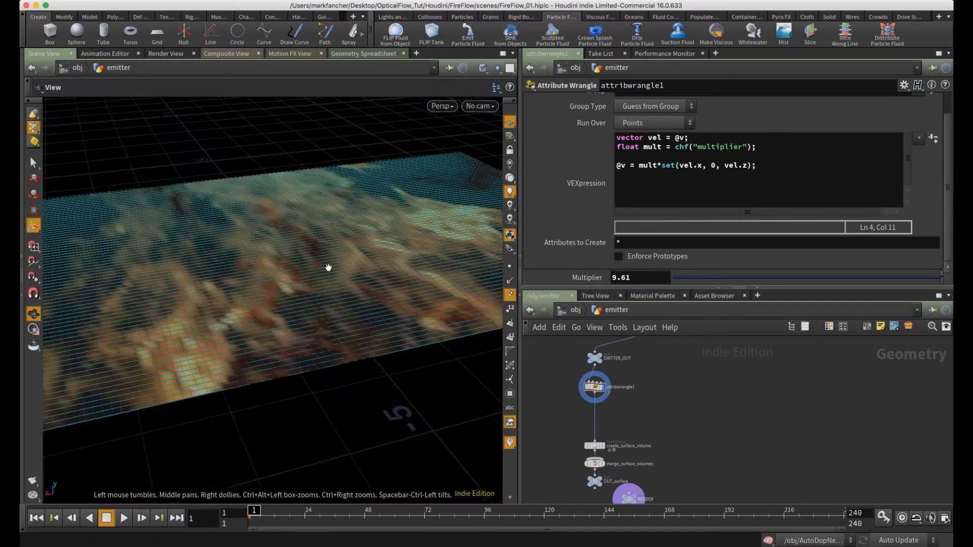
# - Examine the velocity vectors in the viewport and compare the v values of attribwrangle1 and EMITTER_OUT in the Geometry Spreadsheet
pyautogui.keyDown('alt'); pyautogui.moveTo(328, 267); pyautogui.dragTo(390, 326); pyautogui.keyUp('alt')
pyautogui.keyDown('alt'); pyautogui.moveTo(390, 326); pyautogui.dragTo(390, 319, button='right'); pyautogui.keyUp('alt')
pyautogui.keyDown('alt'); pyautogui.moveTo(391, 319); pyautogui.dragTo(326, 325, button='middle'); pyautogui.keyUp('alt')
pyautogui.keyDown('alt'); pyautogui.moveTo(354, 327); pyautogui.dragTo(435, 340); pyautogui.keyUp('alt')
pyautogui.keyDown('alt'); pyautogui.moveTo(435, 339); pyautogui.dragTo(437, 343, button='middle'); pyautogui.keyUp('alt')
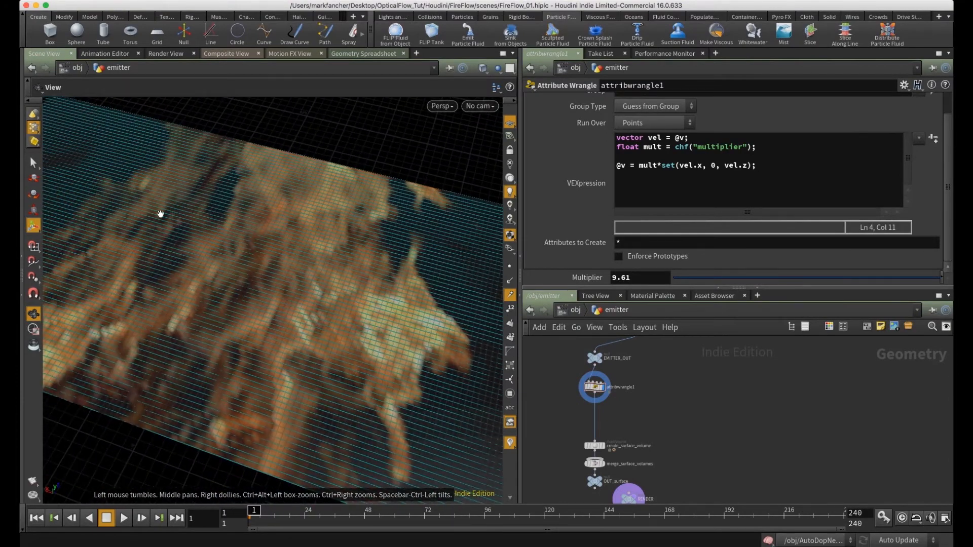
pyautogui.keyDown('alt'); pyautogui.moveTo(166, 177); pyautogui.dragTo(290, 218, button='middle'); pyautogui.keyUp('alt')
pyautogui.click(705, 167)
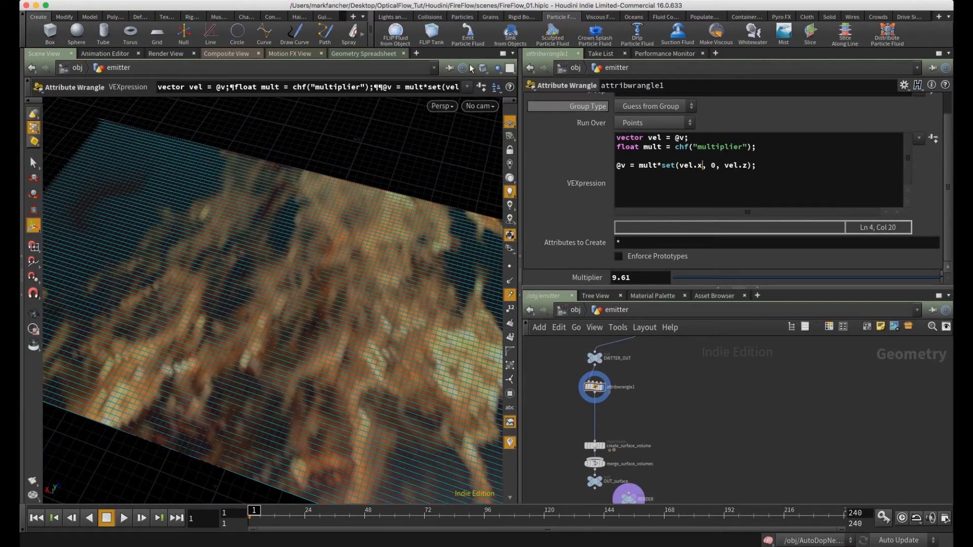
pyautogui.click(363, 53)
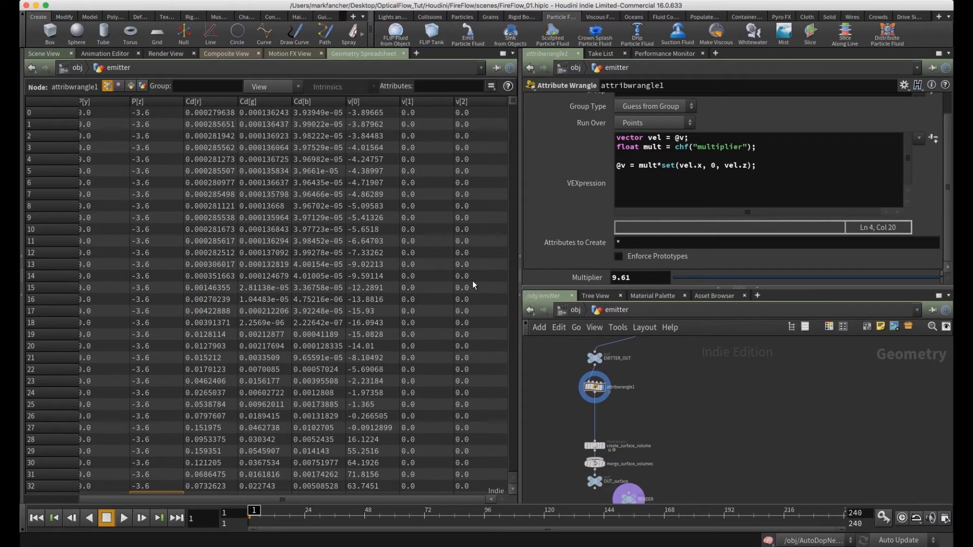
pyautogui.moveTo(512, 100); pyautogui.dragTo(505, 59)
pyautogui.click(595, 357)
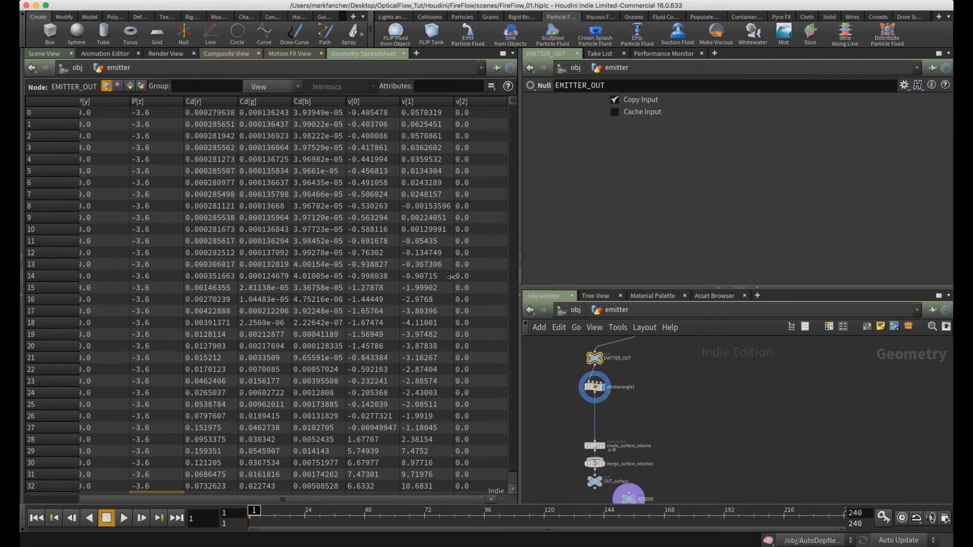
pyautogui.click(34, 53)
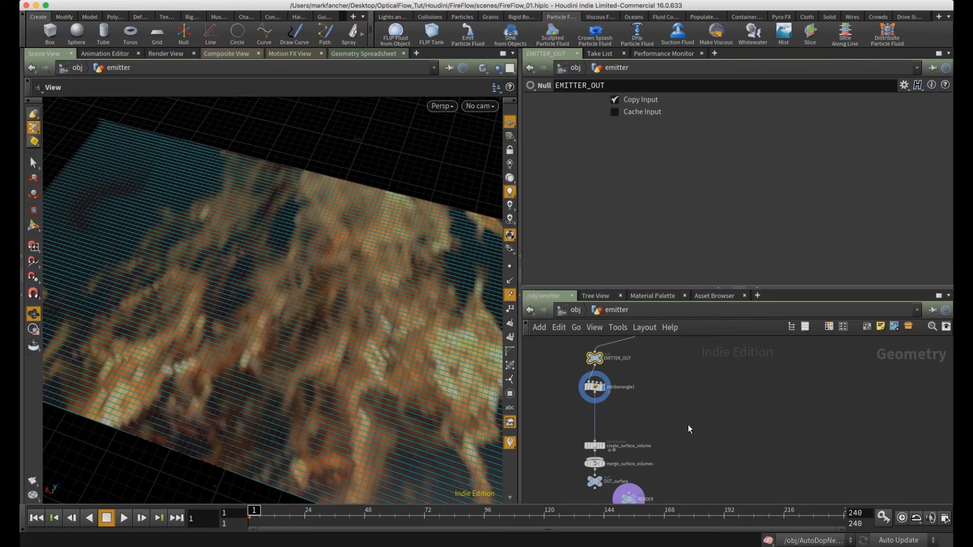
# - Replace vel.z with vel.y in attribwrangle1's set() call and inspect the velocity vectors in the viewport
pyautogui.click(600, 387)
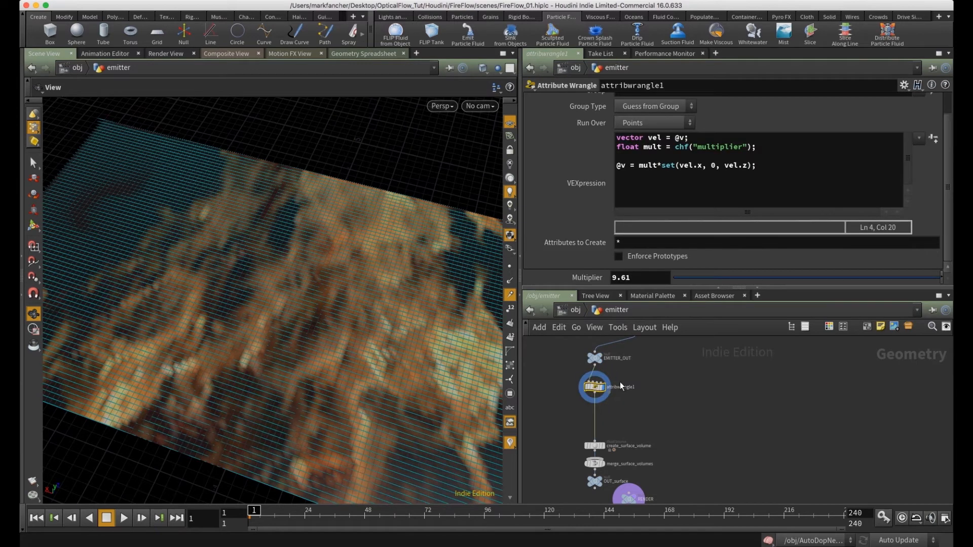
pyautogui.doubleClick(743, 166)
pyautogui.click(782, 415)
pyautogui.moveTo(276, 315); pyautogui.dragTo(178, 378, button='right')
pyautogui.moveTo(214, 351); pyautogui.dragTo(427, 370)
pyautogui.moveTo(249, 327); pyautogui.dragTo(472, 332, button='right')
pyautogui.moveTo(313, 330); pyautogui.dragTo(311, 365, button='middle')
pyautogui.moveTo(279, 365); pyautogui.dragTo(297, 367)
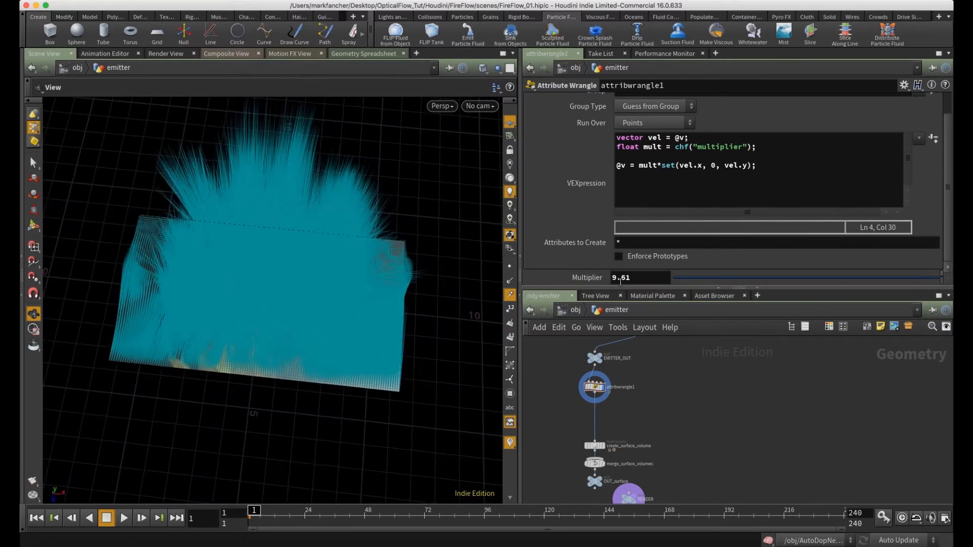
# - Set attribwrangle1's Multiplier to 0.564 and view the velocity vectors up close
pyautogui.moveTo(765, 278); pyautogui.dragTo(825, 278)
pyautogui.moveTo(109, 330); pyautogui.dragTo(352, 324, button='right')
pyautogui.moveTo(353, 324); pyautogui.dragTo(269, 450)
# - Play the animation in two passes to check the moving velocity vectors, and return to frame 1
pyautogui.click(123, 517)
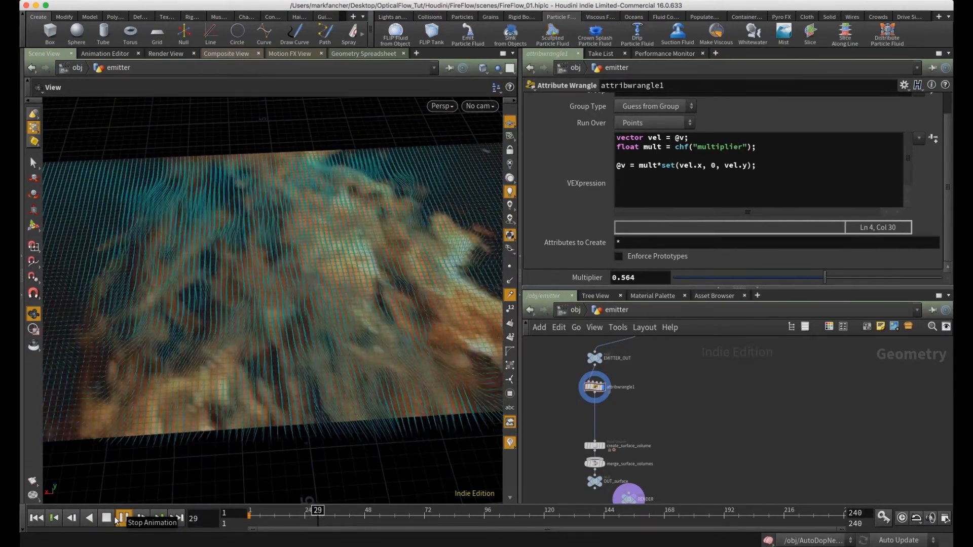
pyautogui.click(114, 517)
pyautogui.moveTo(420, 409); pyautogui.dragTo(344, 401)
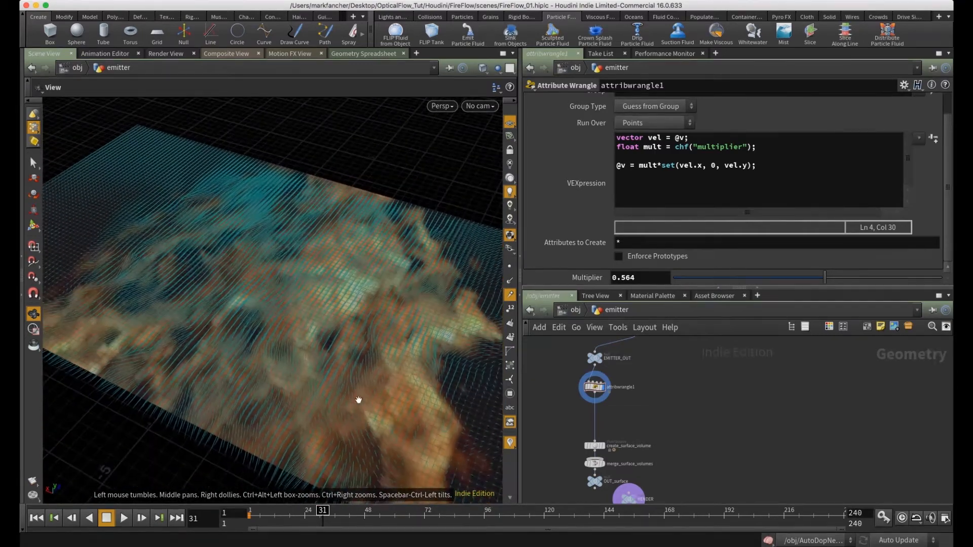
pyautogui.click(124, 518)
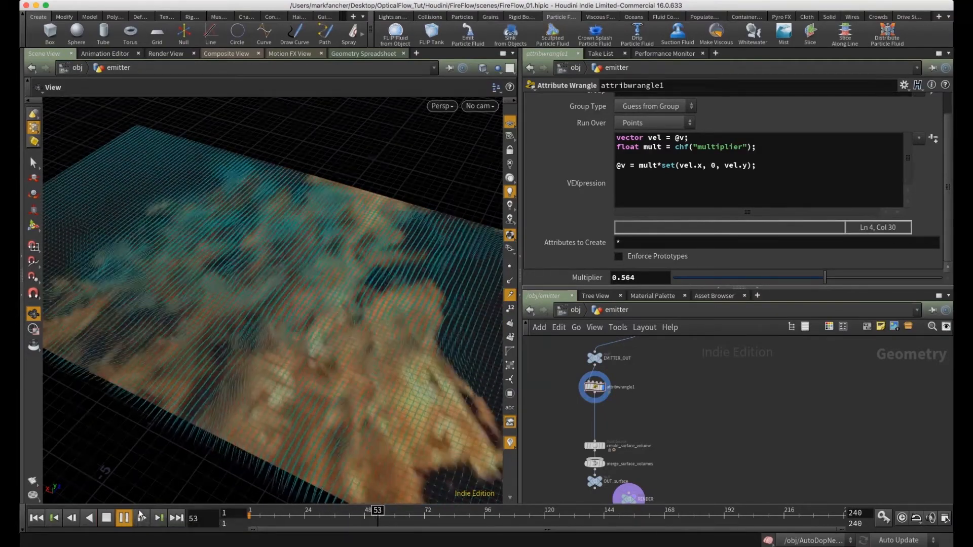
pyautogui.click(107, 518)
pyautogui.click(36, 517)
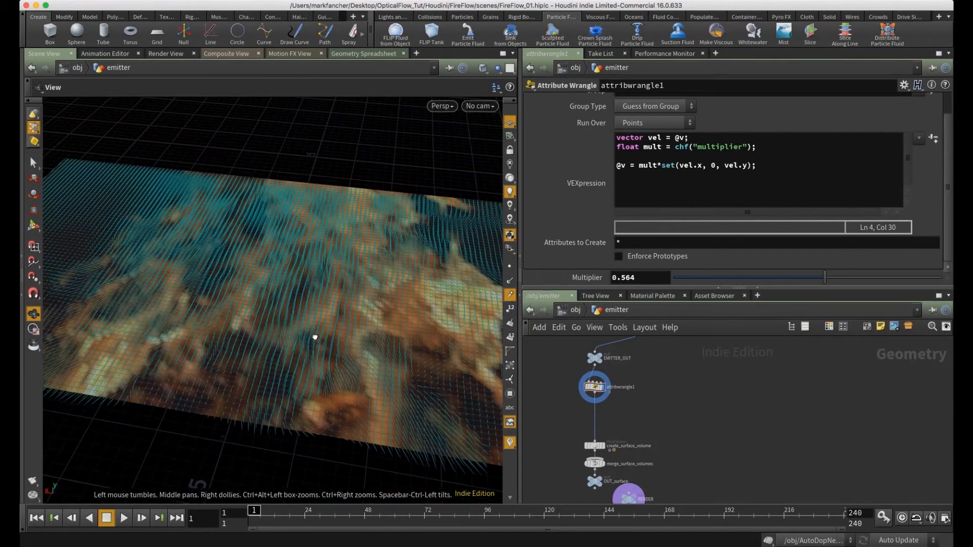
# - Set attribwrangle1's Multiplier to 0.439 and inspect the velocity vectors on the emitter grid
pyautogui.moveTo(676, 407); pyautogui.dragTo(679, 373, button='middle')
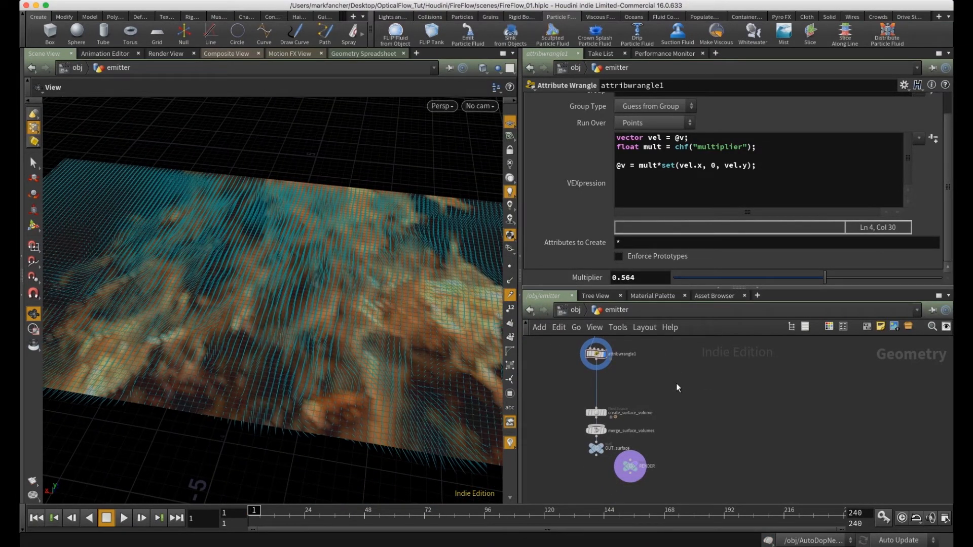
pyautogui.moveTo(824, 278); pyautogui.dragTo(783, 277)
pyautogui.moveTo(412, 337); pyautogui.dragTo(394, 419)
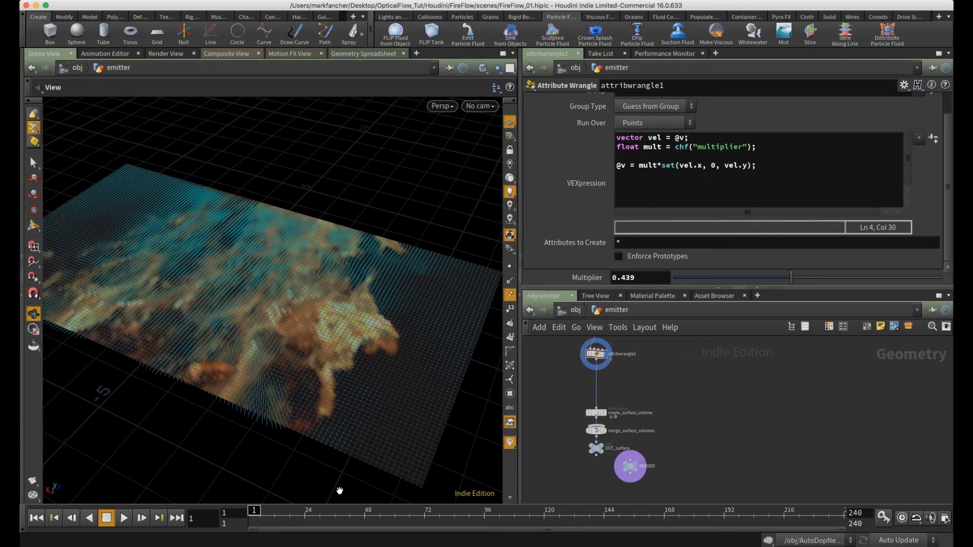
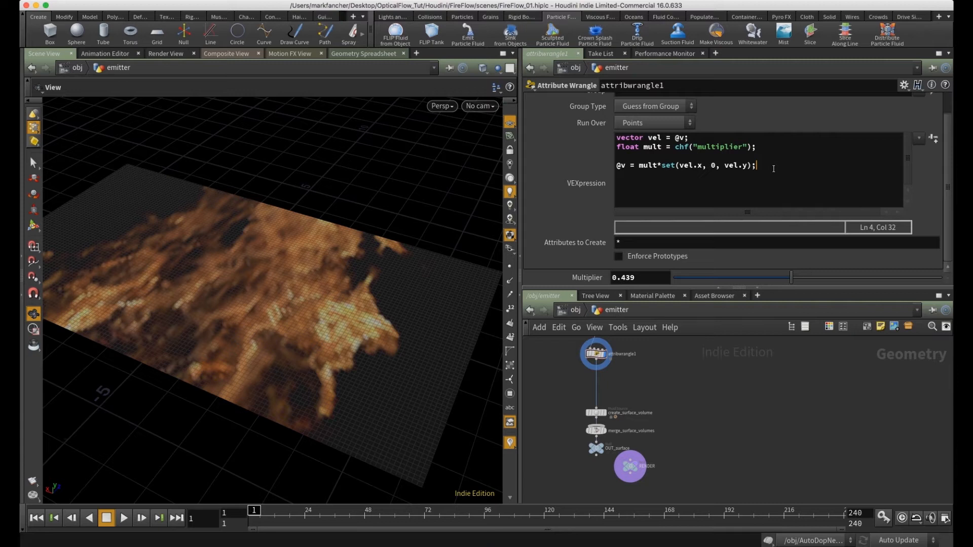
pyautogui.press('Return')
pyautogui.press('Return')
pyautogui.write('vecto')
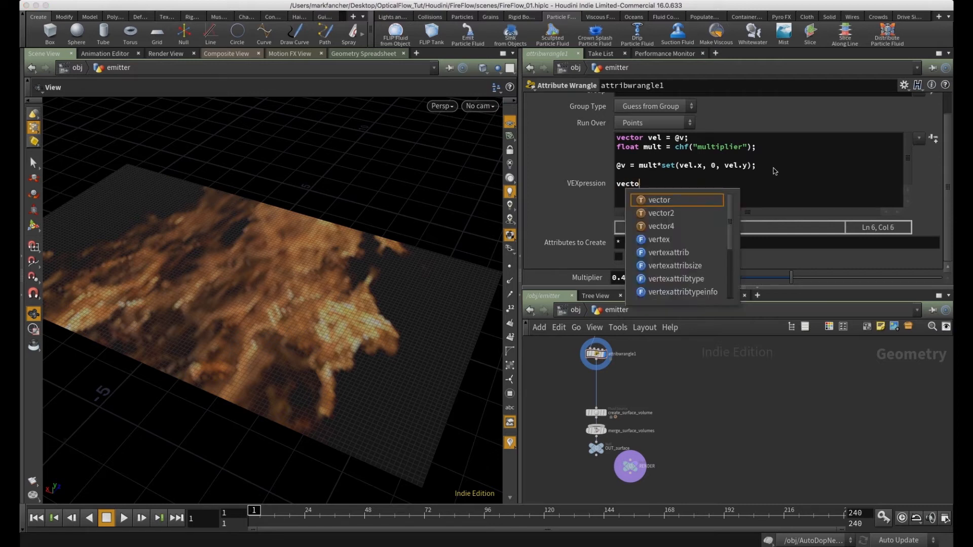
pyautogui.write('r hsv = ')
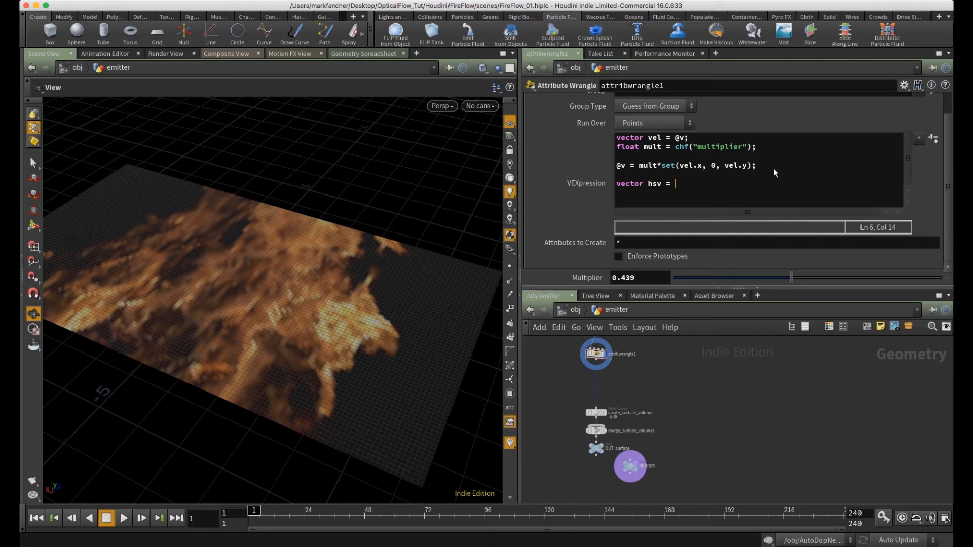
pyautogui.write('rbgtohsv(@Cd);')
pyautogui.press('Return')
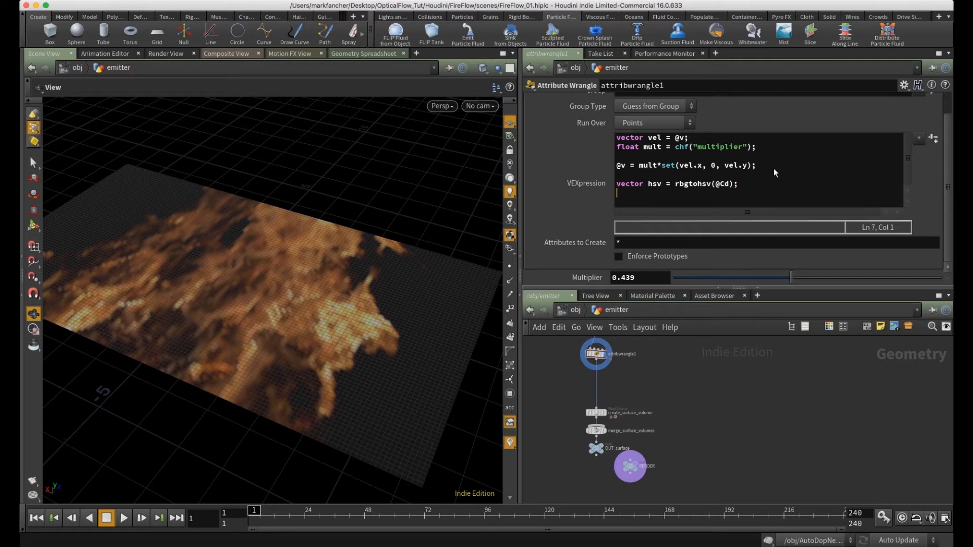
# - Add an if block to the VEXpression with the condition hsv.z < chf("value_threshhold")
pyautogui.write('if(hsv.z')
pyautogui.write('< chf')
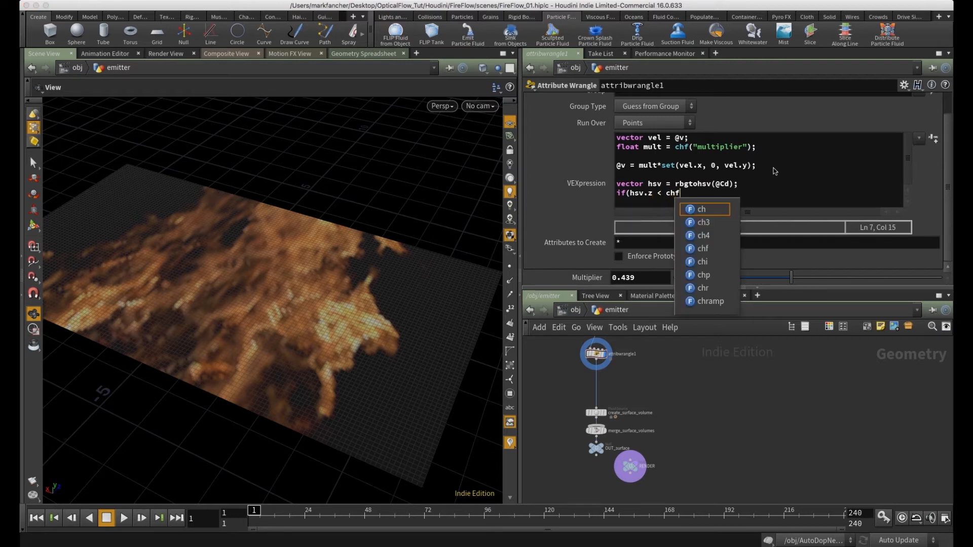
pyautogui.write('("')
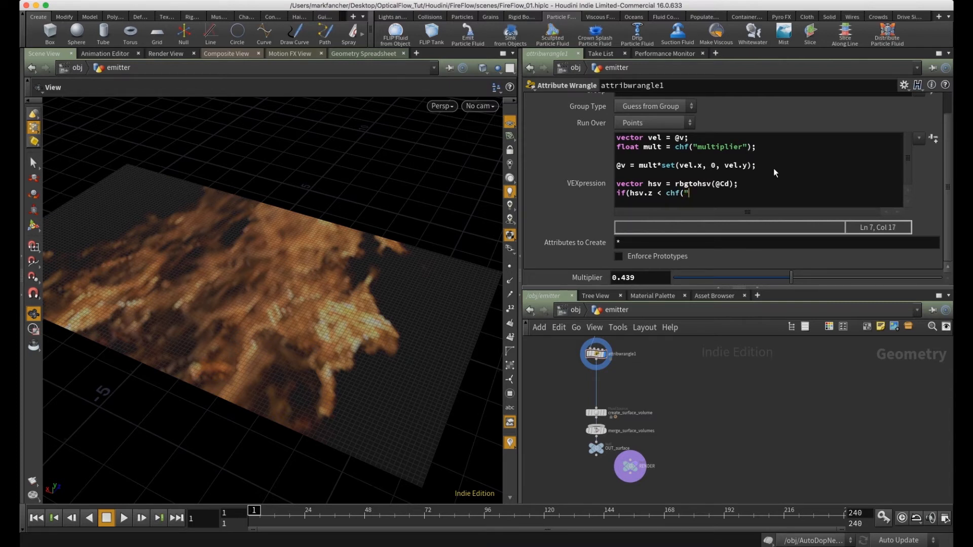
pyautogui.write('b')
pyautogui.press('BackSpace')
pyautogui.write('value_thresh')
pyautogui.press('Return')
pyautogui.press('Return')
pyautogui.write('}')
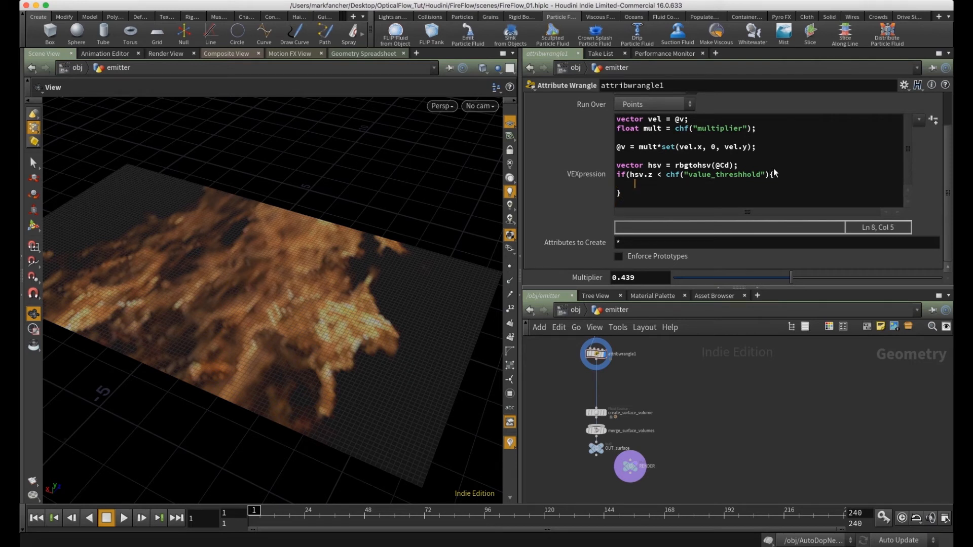
pyautogui.write('removepo')
pyautogui.press('Return')
pyautogui.write('-')
pyautogui.press('BackSpace')
pyautogui.write('0, ')
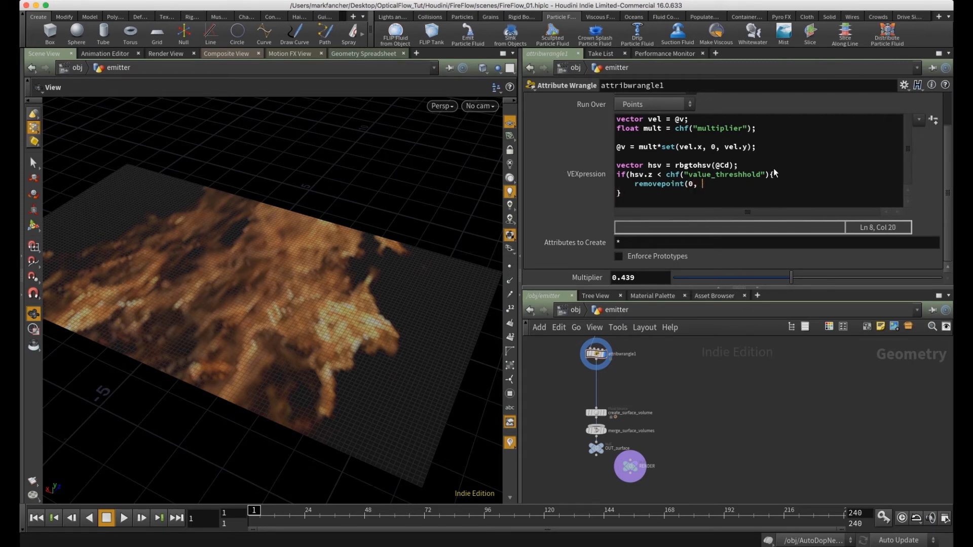
pyautogui.write('@ptnum);')
# - Create the Value Threshhold parameter from the wrangle code and set it to 0.673
pyautogui.moveTo(831, 287); pyautogui.dragTo(831, 376)
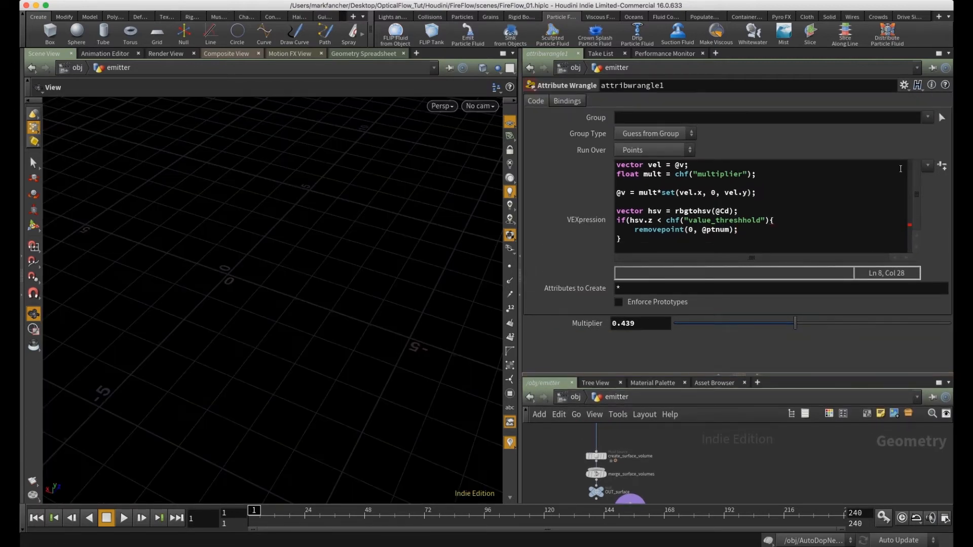
pyautogui.click(941, 166)
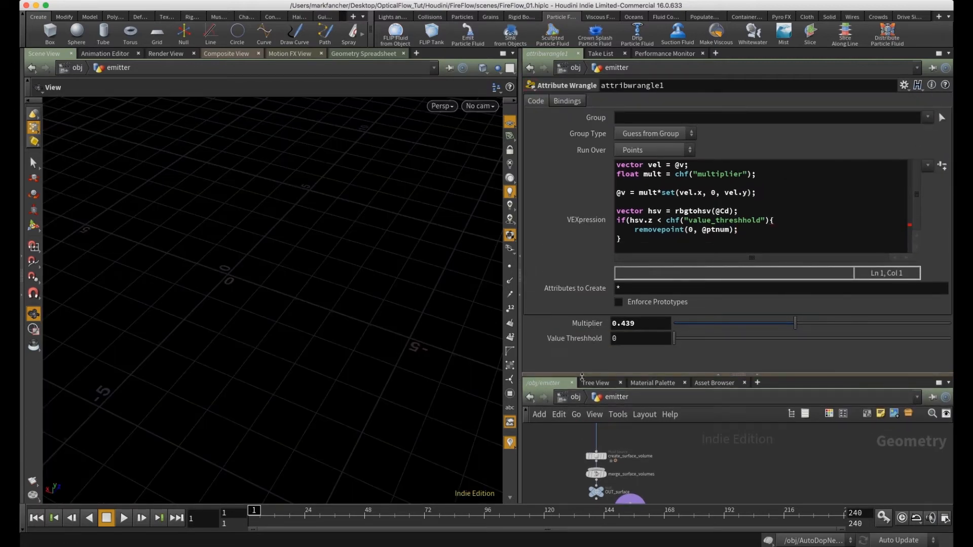
pyautogui.moveTo(674, 338); pyautogui.dragTo(860, 340)
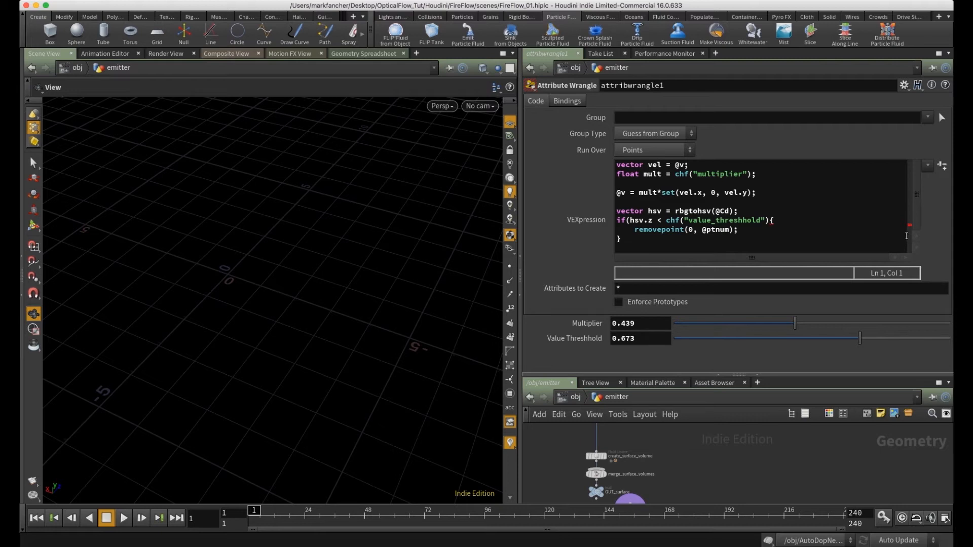
# - Fix the syntax error in the if line by adding the missing closing parenthesis before the opening brace
pyautogui.click(909, 225)
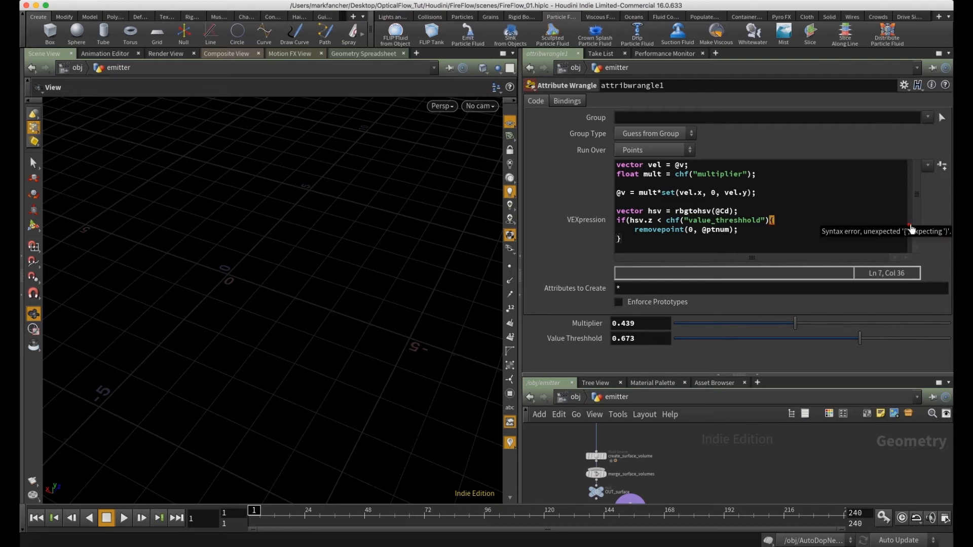
pyautogui.press('Left')
pyautogui.click(627, 221)
pyautogui.click(770, 220)
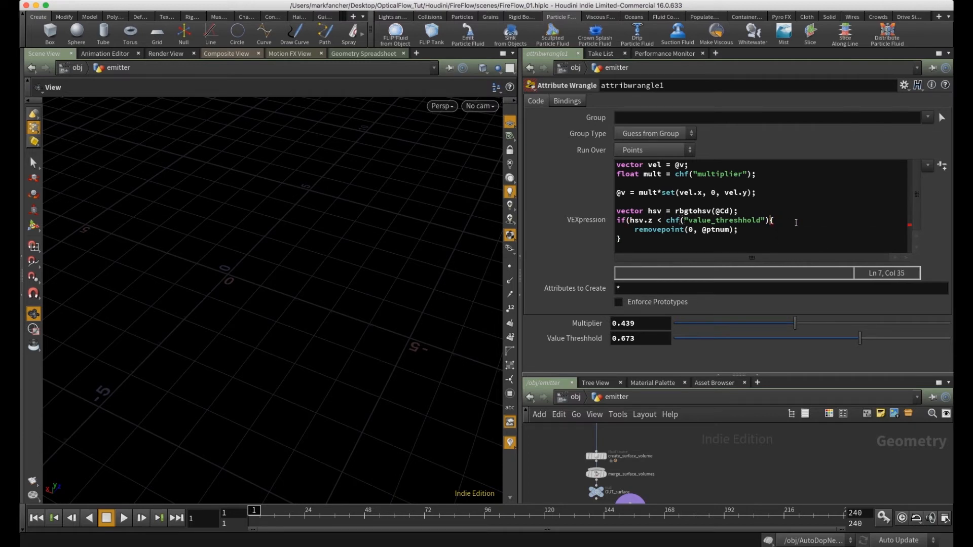
pyautogui.write(')')
# - Correct the misspelled function name in the hsv line to rgbtohsv
pyautogui.click(711, 210)
pyautogui.click(678, 210)
pyautogui.press('Left')
pyautogui.hotkey('shift', 'Right')
pyautogui.hotkey('shift', 'Right')
pyautogui.click(689, 211)
pyautogui.press('BackSpace')
pyautogui.press('BackSpace')
pyautogui.write('gb')
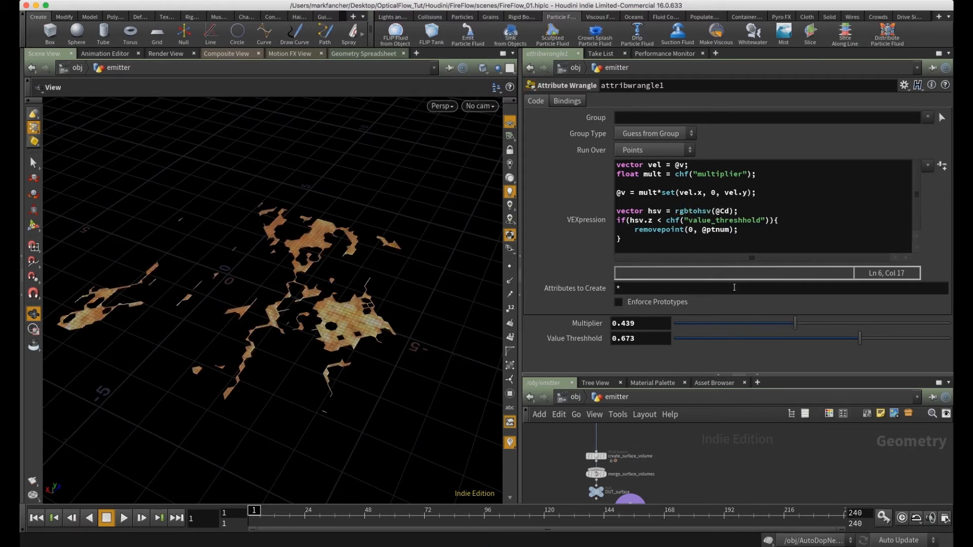
# - Lower Value Threshhold to 0.012 and play the animation briefly to check the trimmed emitter
pyautogui.moveTo(866, 342); pyautogui.dragTo(677, 342)
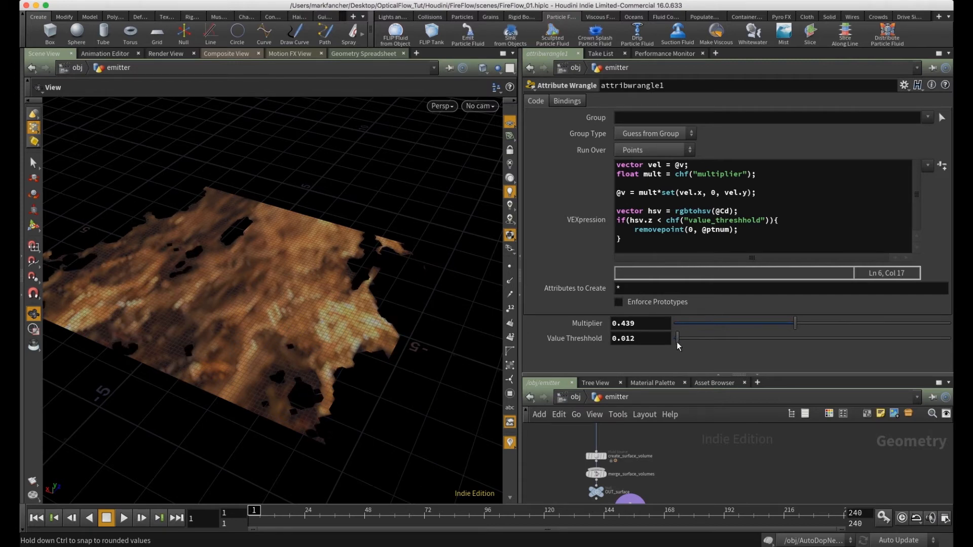
pyautogui.moveTo(331, 360); pyautogui.dragTo(284, 373)
pyautogui.click(124, 518)
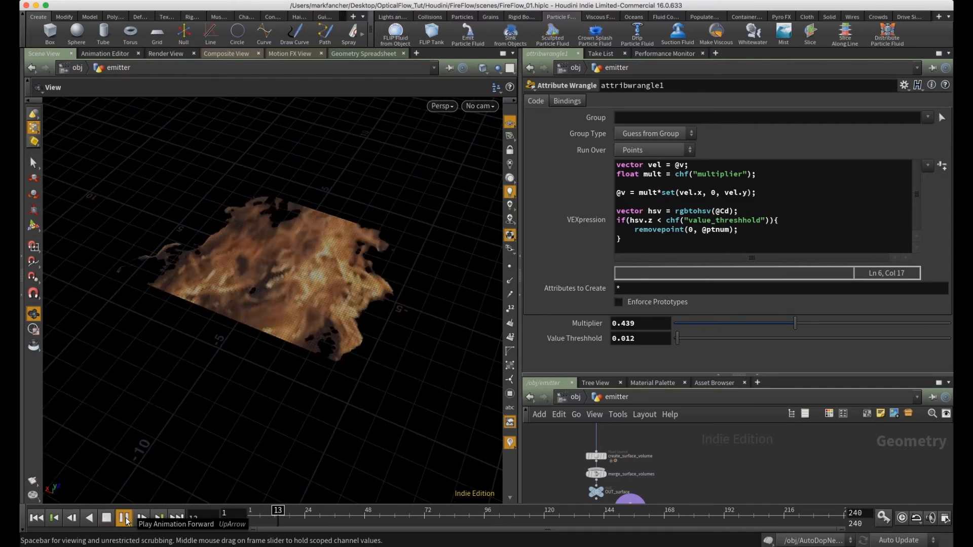
pyautogui.click(106, 518)
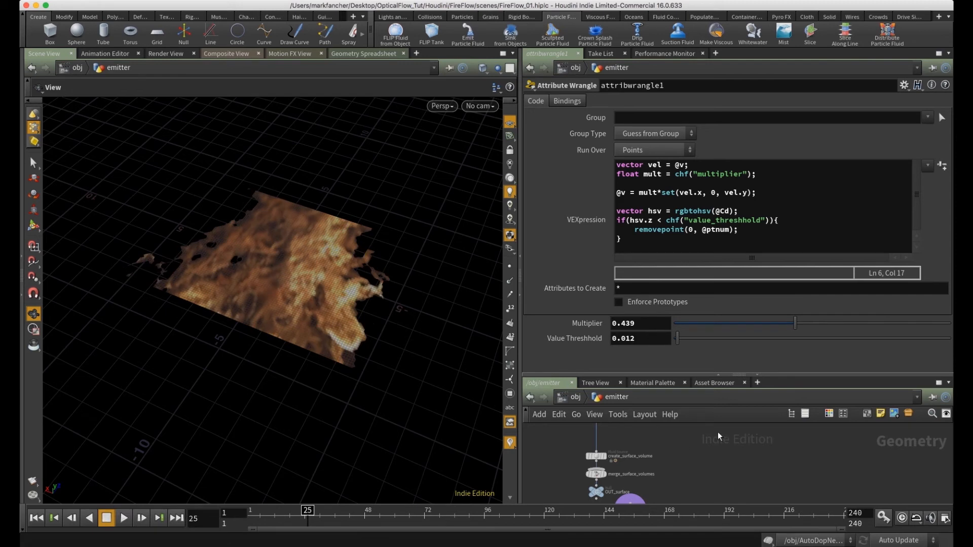
# - Open AutoDopNetwork, play the FLIP simulation for a few frames to check the particles, and return to frame 1
pyautogui.moveTo(743, 376); pyautogui.dragTo(743, 275)
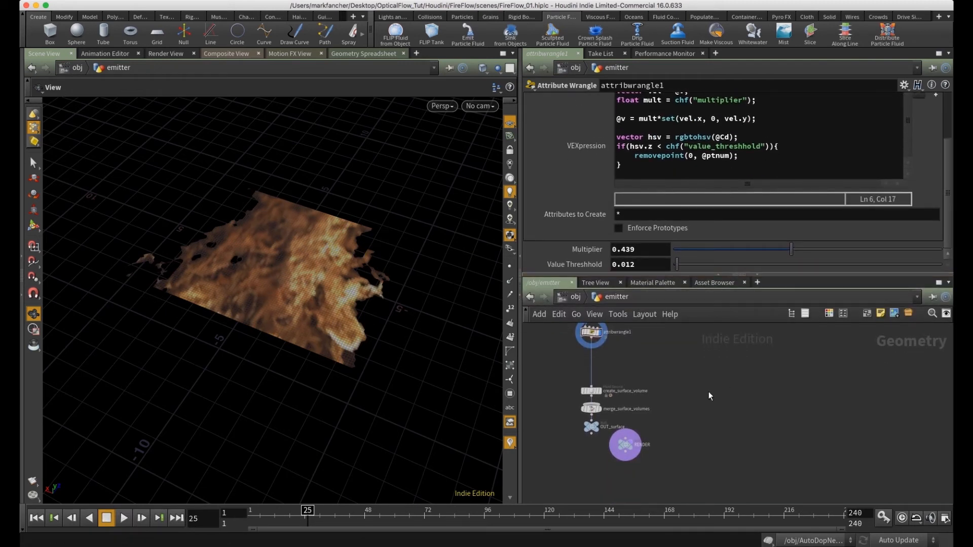
pyautogui.click(575, 299)
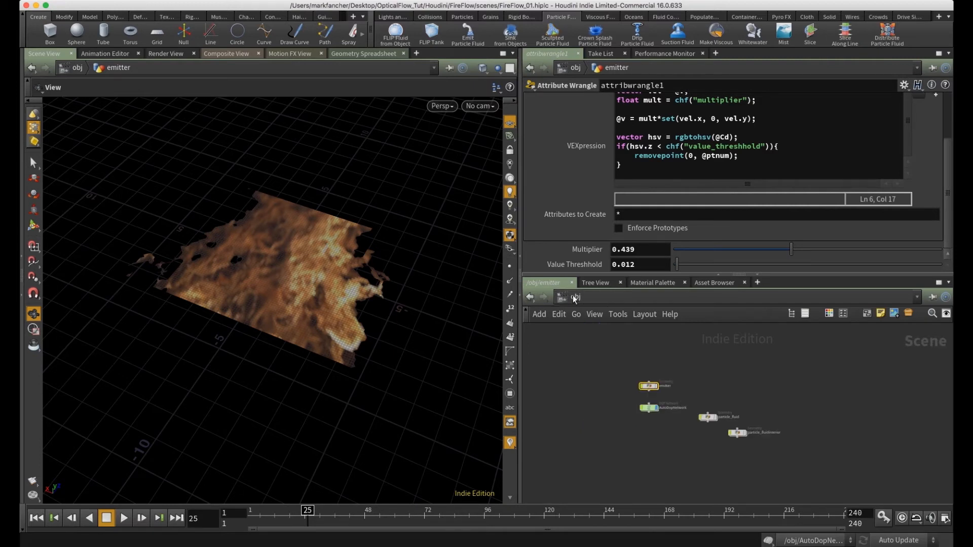
pyautogui.click(649, 409)
pyautogui.press('Escape')
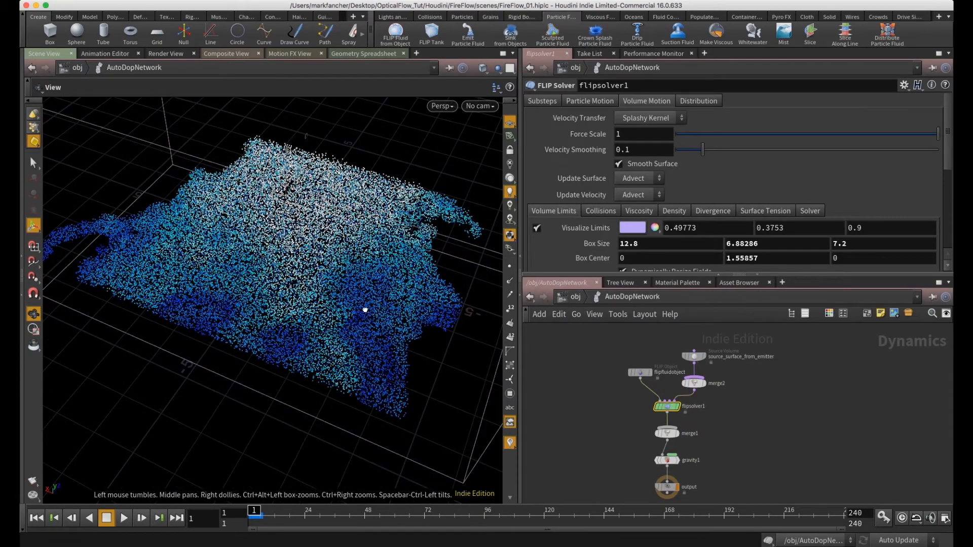
pyautogui.click(122, 519)
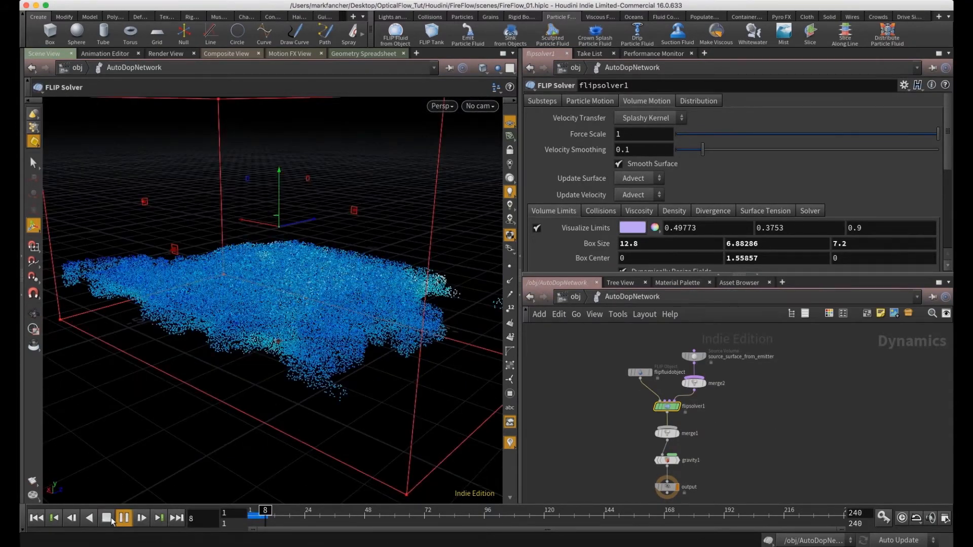
pyautogui.click(107, 518)
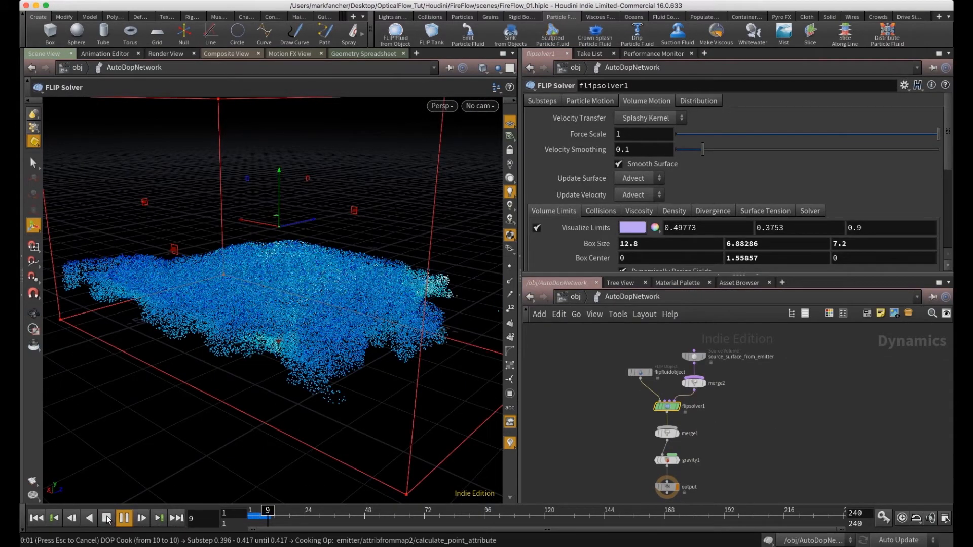
pyautogui.click(36, 517)
# - Set the particle Visualization Type of flipfluidobject to None and view the particles from another angle
pyautogui.moveTo(669, 411)
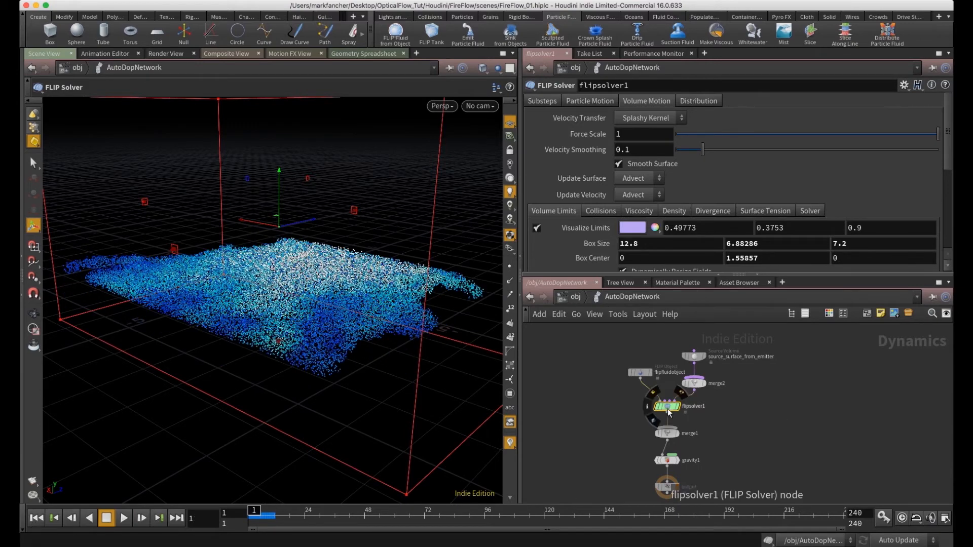
pyautogui.click(639, 373)
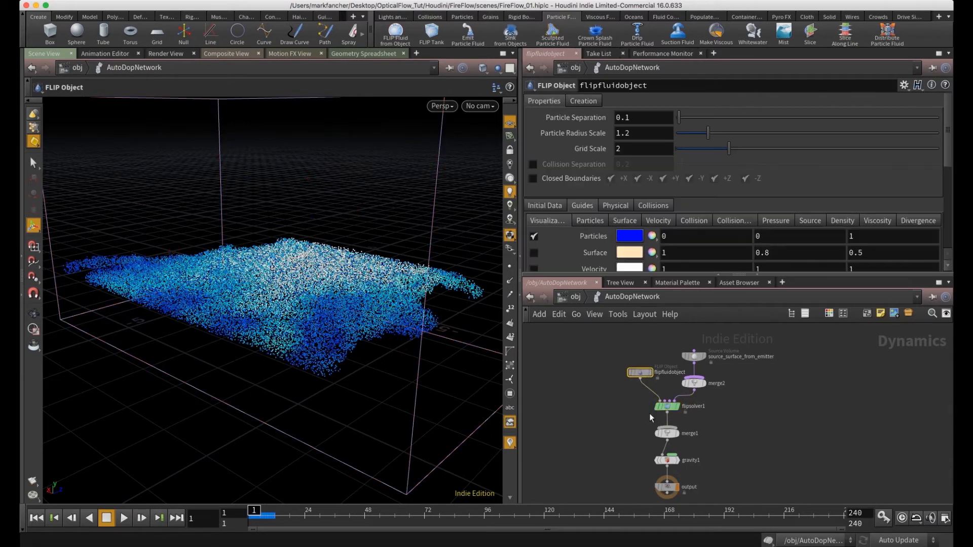
pyautogui.click(594, 220)
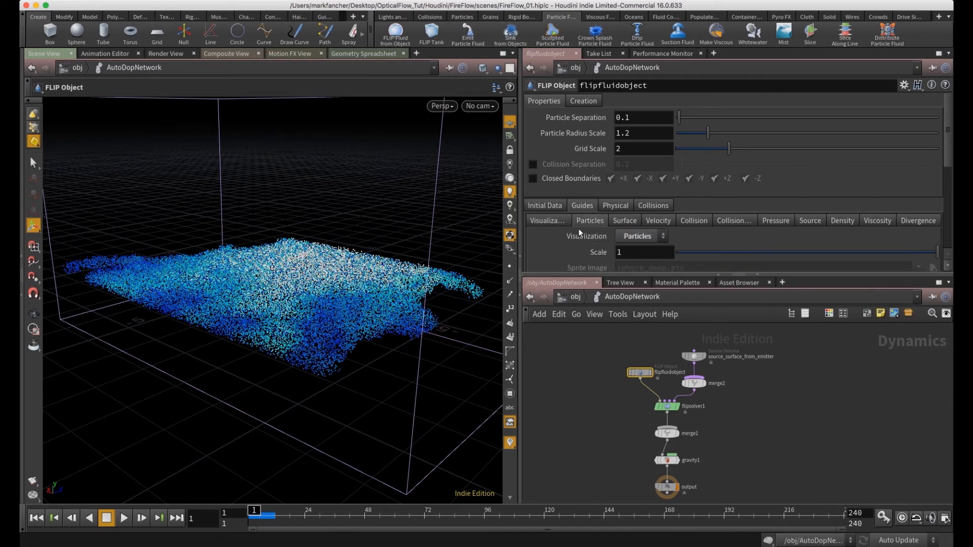
pyautogui.scroll(-5, 562, 238)
pyautogui.click(644, 171)
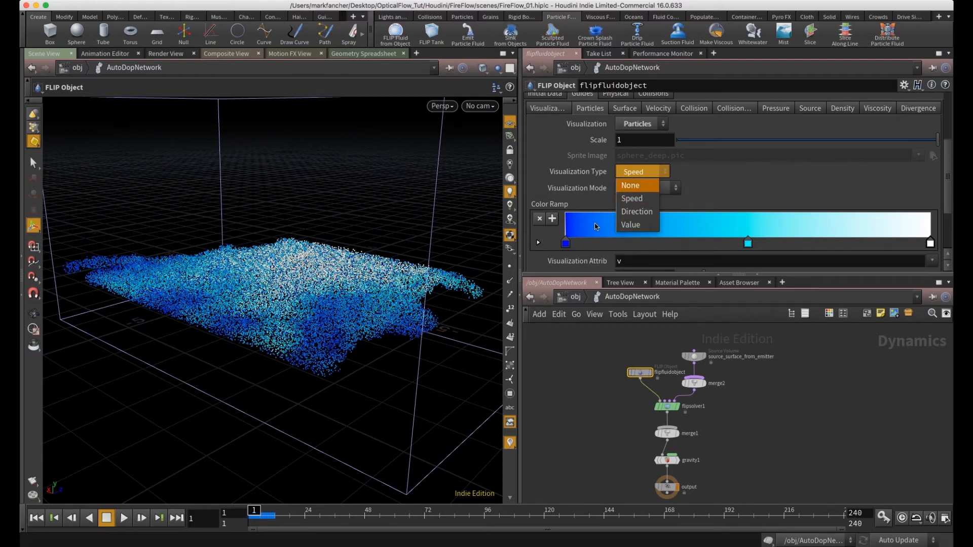
pyautogui.click(634, 185)
pyautogui.press('Escape')
pyautogui.moveTo(277, 284); pyautogui.dragTo(415, 382)
pyautogui.click(610, 419)
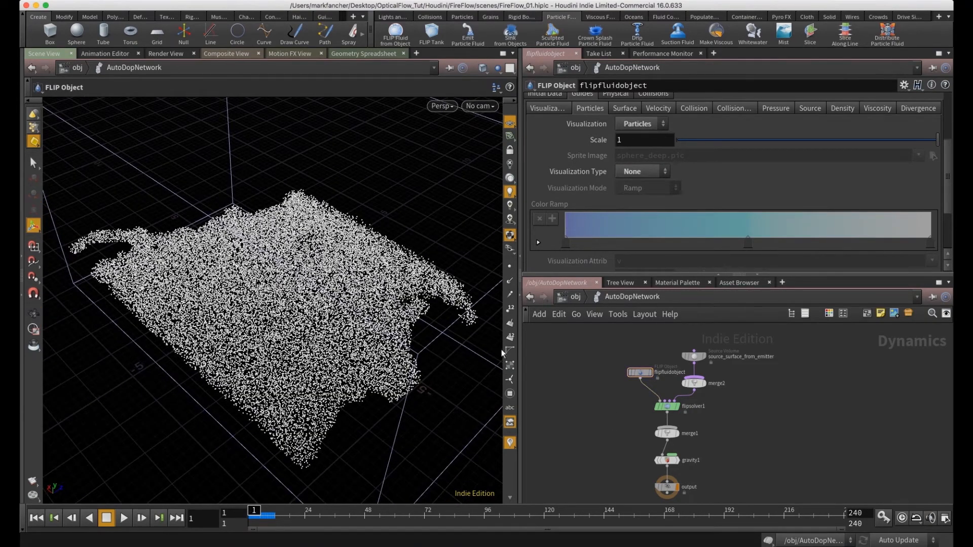
# - Reopen the emitter network, display create_surface_volume, and move it up and to one side below attribwrangle1
pyautogui.click(575, 298)
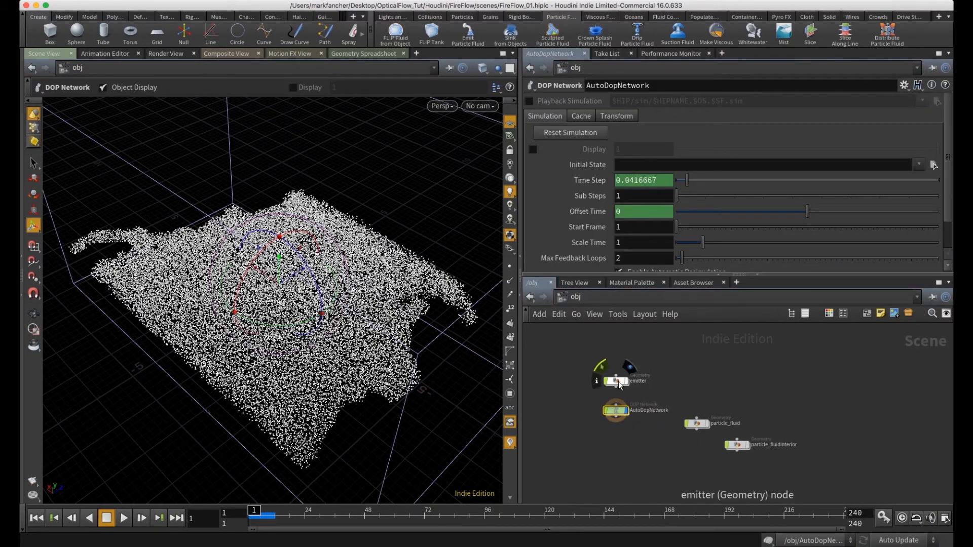
pyautogui.doubleClick(615, 381)
pyautogui.moveTo(681, 364); pyautogui.dragTo(680, 385, button='middle')
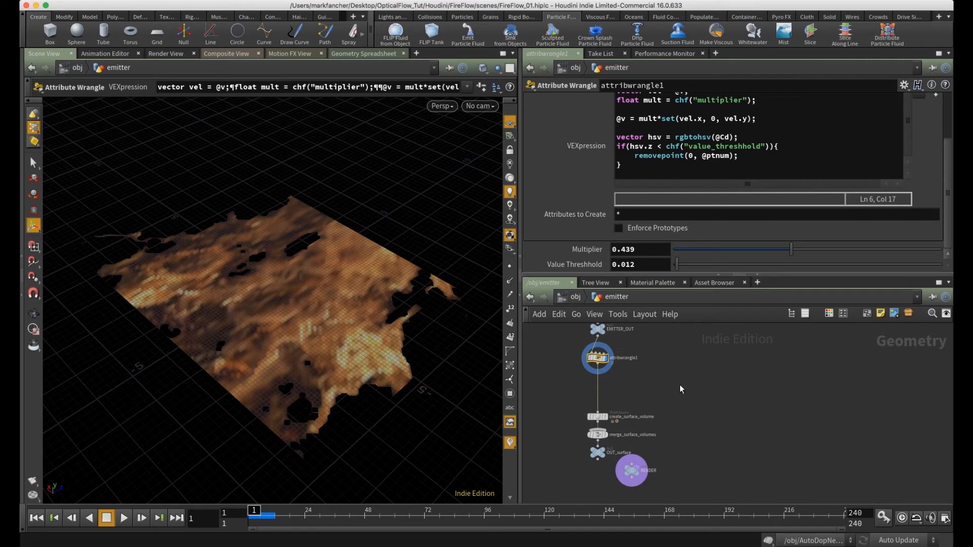
pyautogui.click(598, 418)
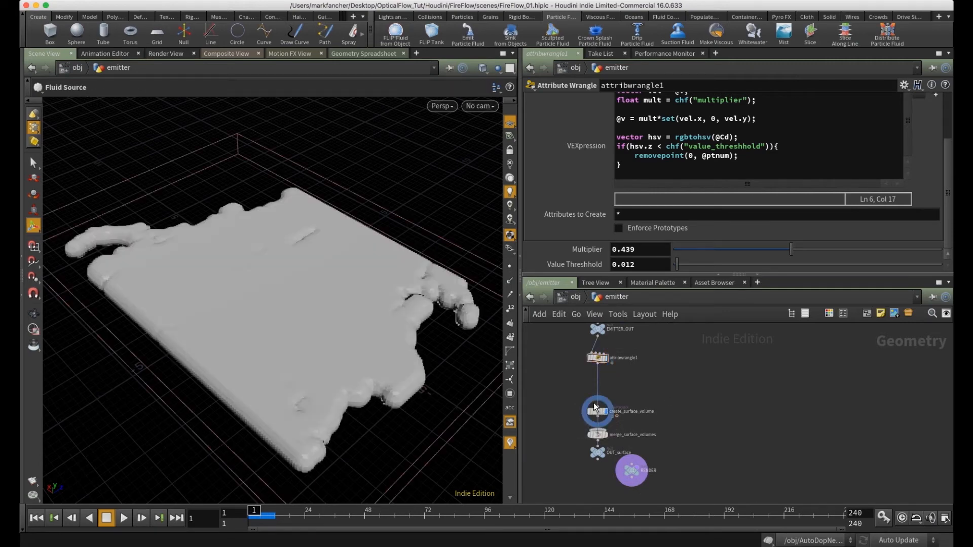
pyautogui.moveTo(598, 418); pyautogui.dragTo(594, 388)
pyautogui.press('Escape')
pyautogui.moveTo(361, 348); pyautogui.dragTo(471, 356)
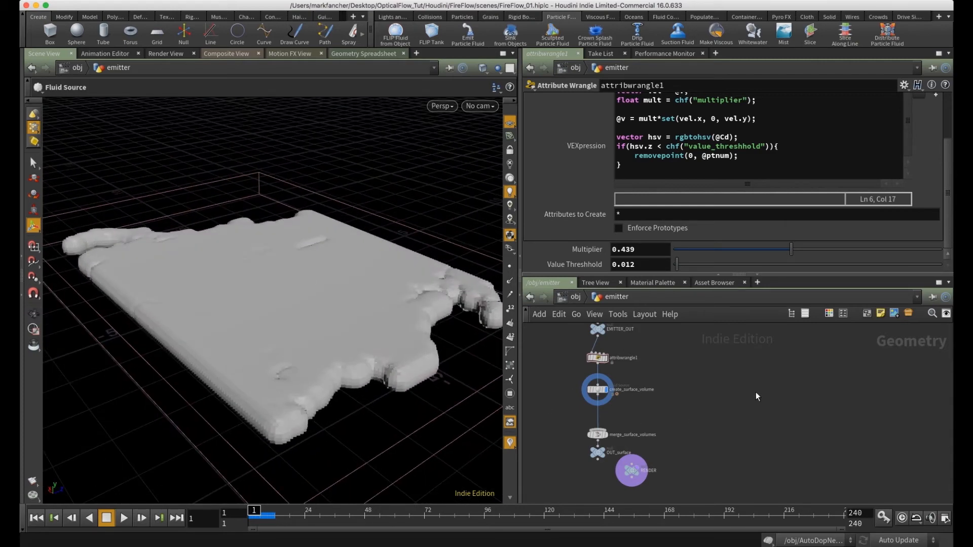
pyautogui.moveTo(582, 389); pyautogui.dragTo(554, 387)
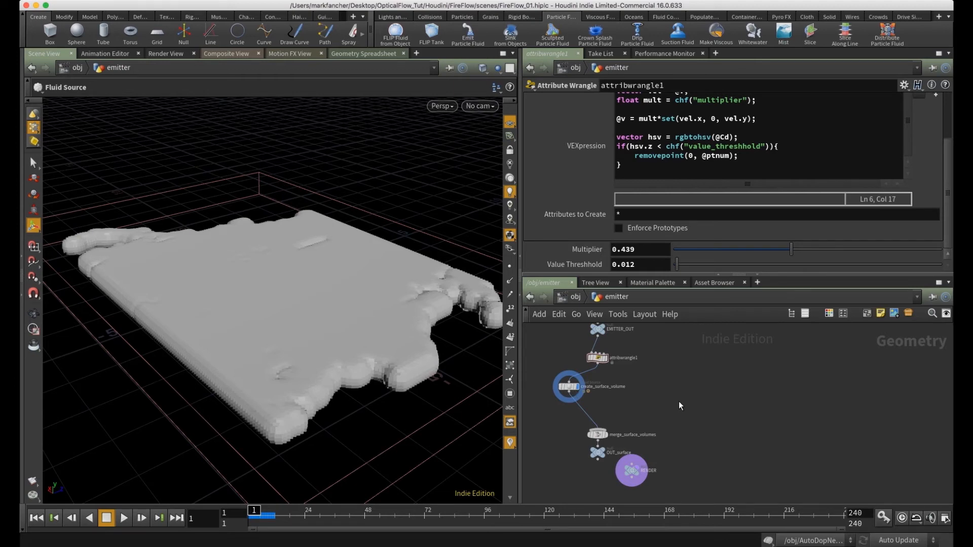
# - Add an Attribute Transfer node and insert it between create_surface_volume and merge_surface_volumes
pyautogui.press('Tab')
pyautogui.write('a')
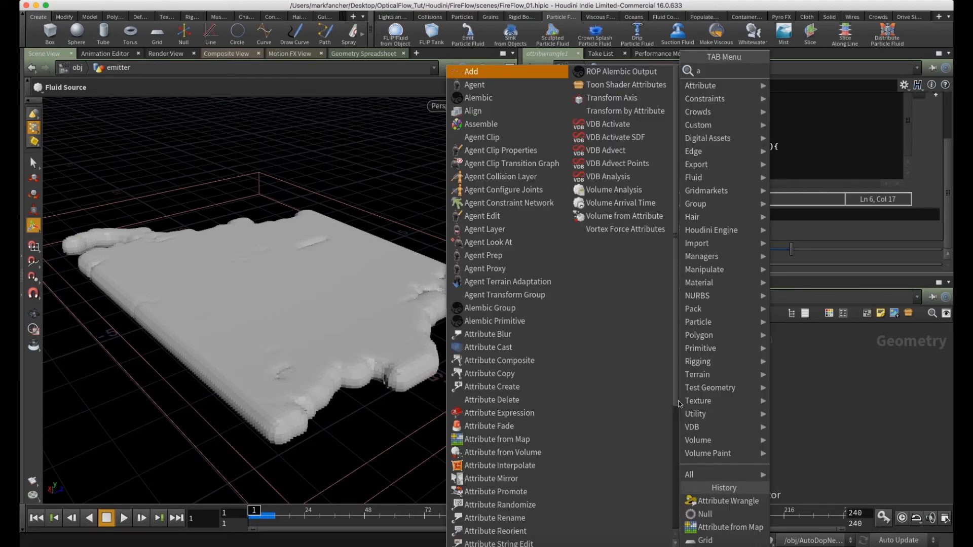
pyautogui.write('ttrubitue')
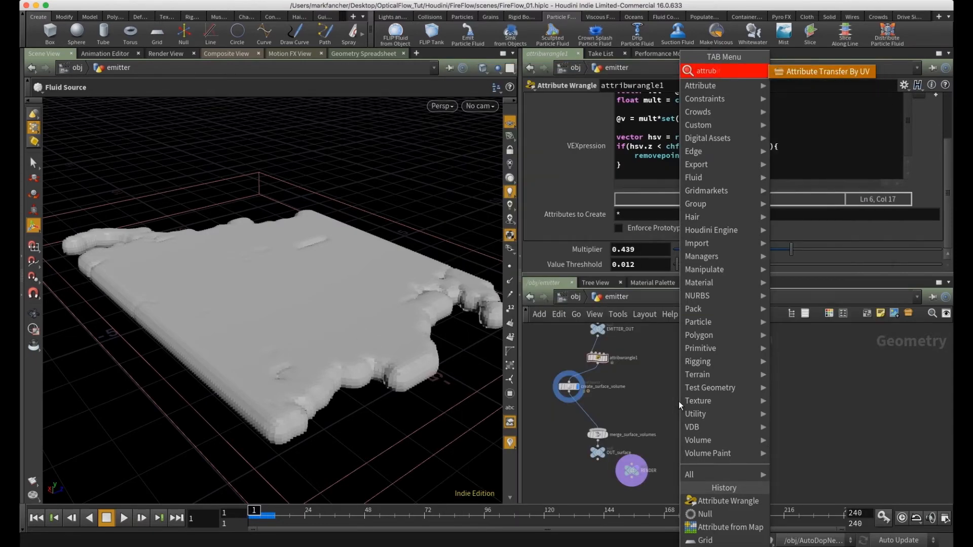
pyautogui.press('BackSpace')
pyautogui.press('BackSpace')
pyautogui.press('BackSpace')
pyautogui.press('BackSpace')
pyautogui.press('BackSpace')
pyautogui.press('BackSpace')
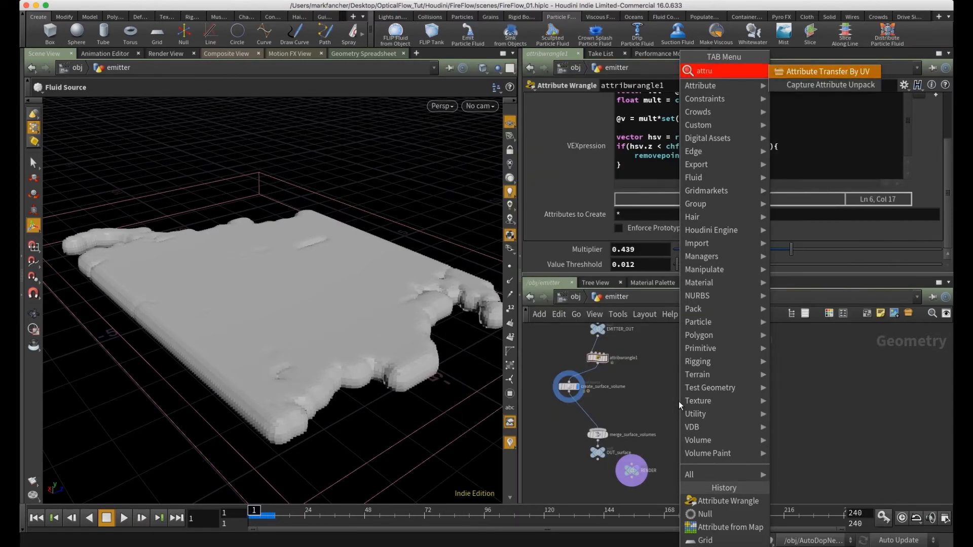
pyautogui.write('ibute trans')
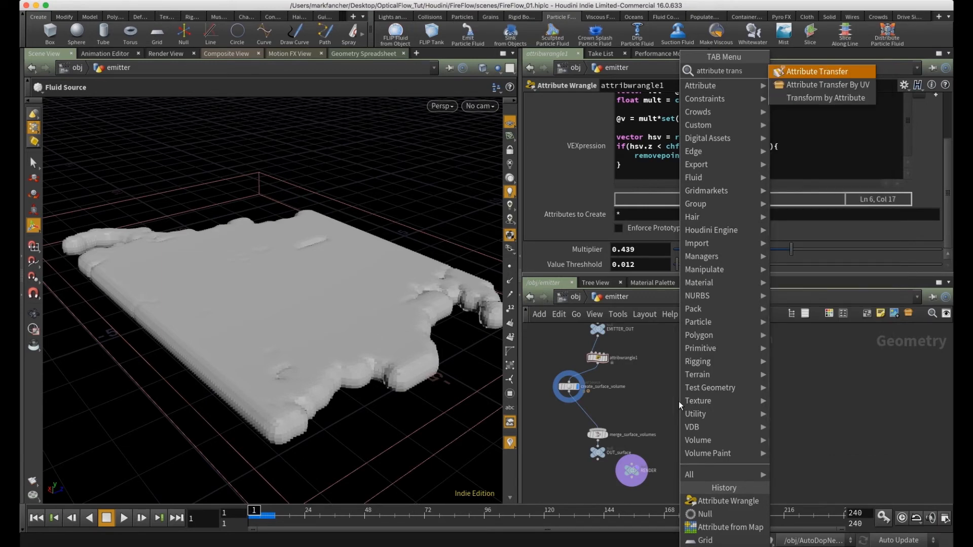
pyautogui.press('Return')
pyautogui.moveTo(680, 406); pyautogui.dragTo(587, 412)
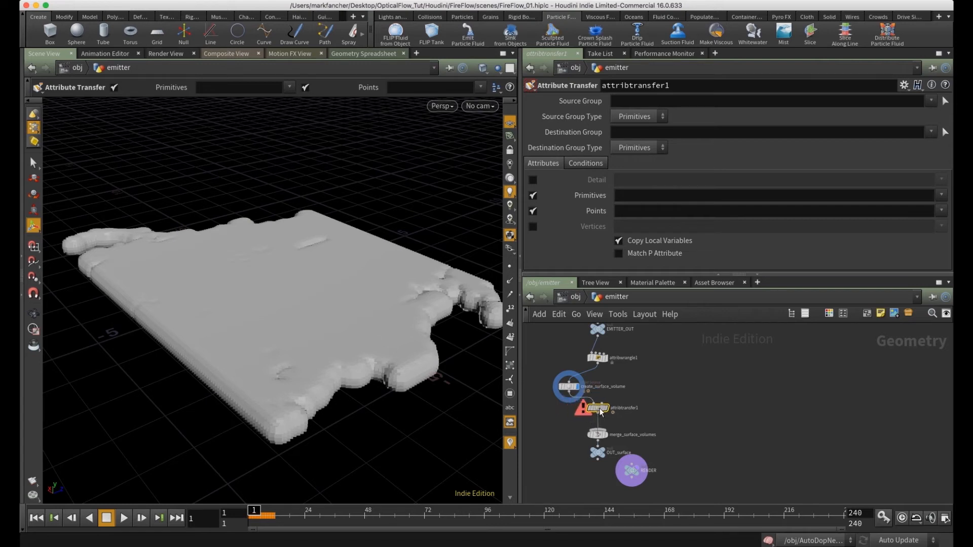
# - Connect attribwrangle1 to the second input of attribtransfer1 and display the transfer node
pyautogui.click(569, 387)
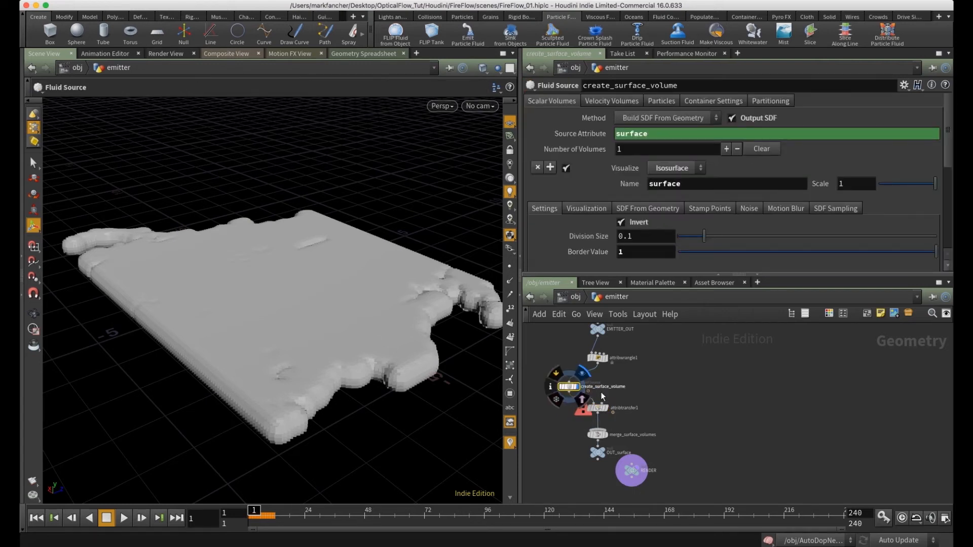
pyautogui.moveTo(604, 407); pyautogui.dragTo(599, 362)
pyautogui.click(606, 408)
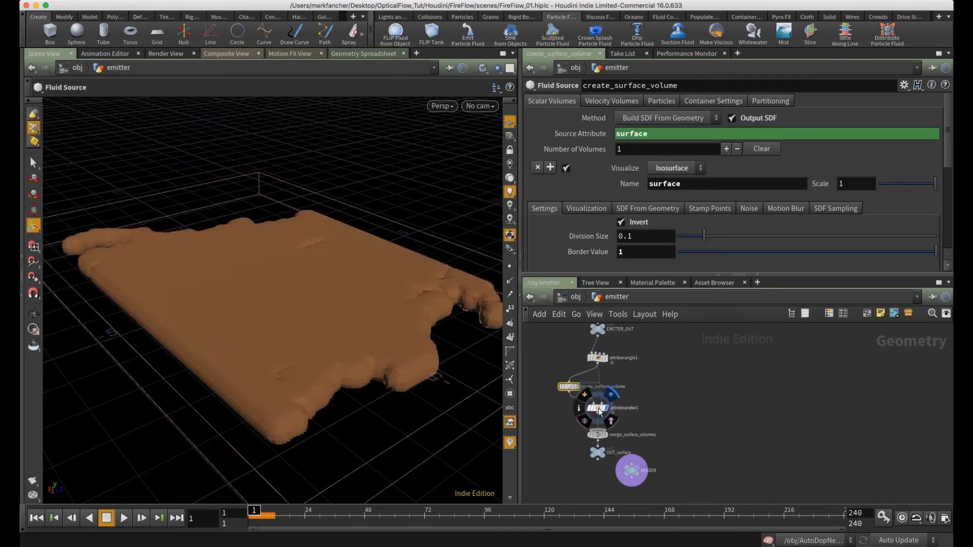
# - Select attribtransfer1, return to the object level and open AutoDopNetwork to reach the lower part of its node chain
pyautogui.click(597, 407)
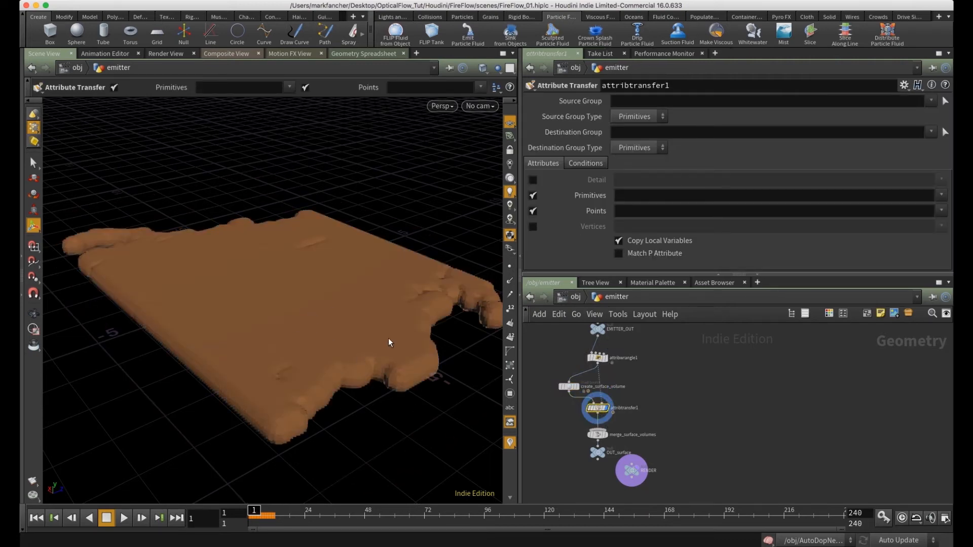
pyautogui.click(569, 387)
pyautogui.click(575, 297)
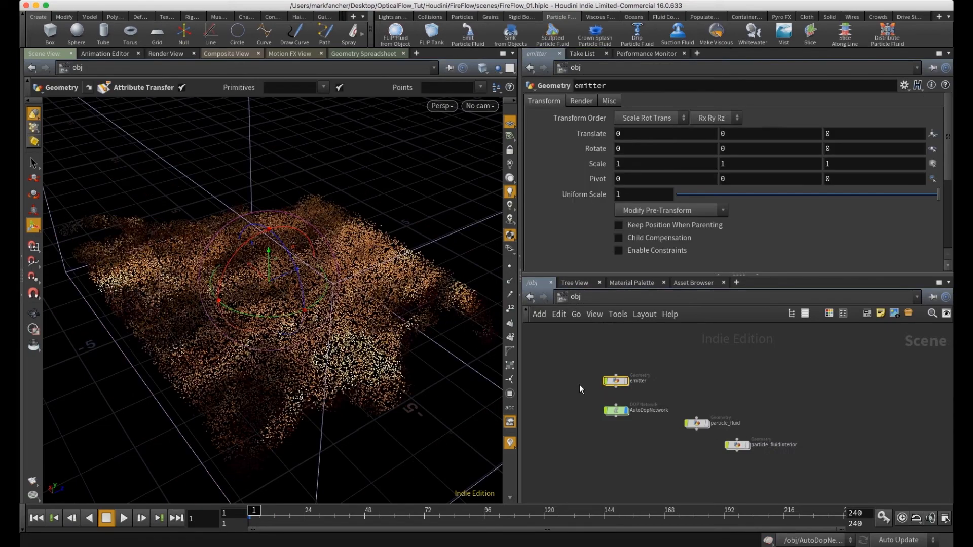
pyautogui.doubleClick(617, 411)
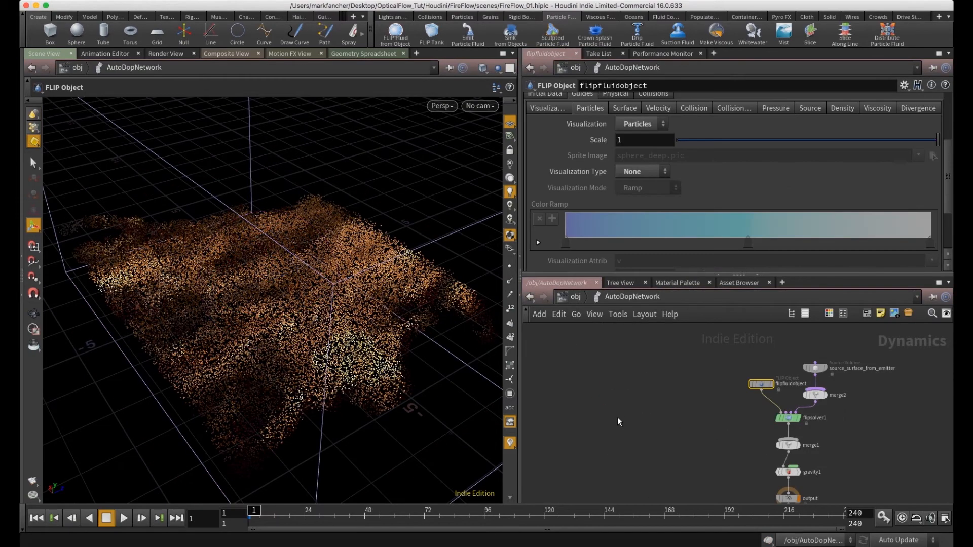
pyautogui.moveTo(679, 434); pyautogui.dragTo(633, 397, button='middle')
pyautogui.keyDown('alt'); pyautogui.moveTo(268, 362); pyautogui.dragTo(355, 390); pyautogui.keyUp('alt')
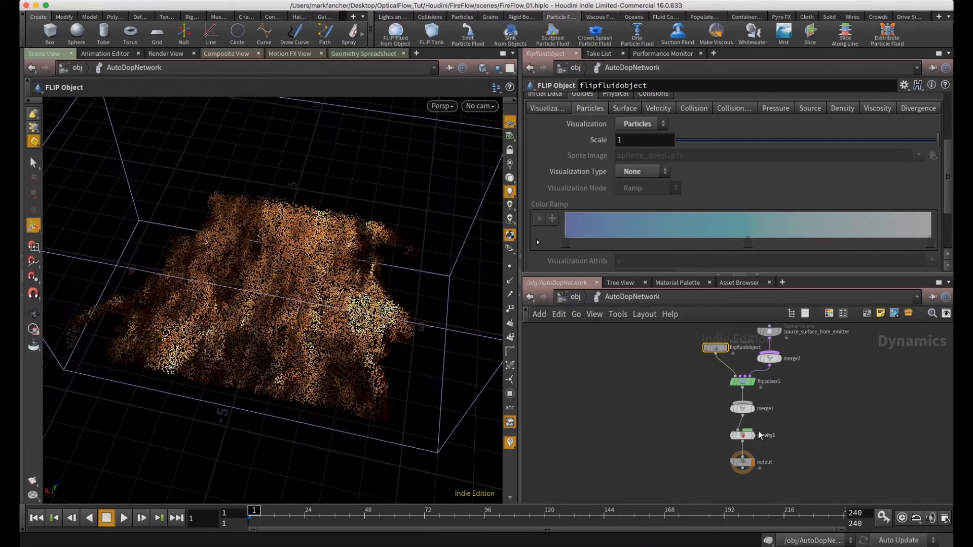
# - Select gravity1, inspect the particles' orientation relative to the gravity direction, and play the first few frames before returning to frame 1
pyautogui.click(743, 435)
pyautogui.moveTo(380, 351); pyautogui.dragTo(335, 304)
pyautogui.moveTo(256, 413); pyautogui.dragTo(401, 451)
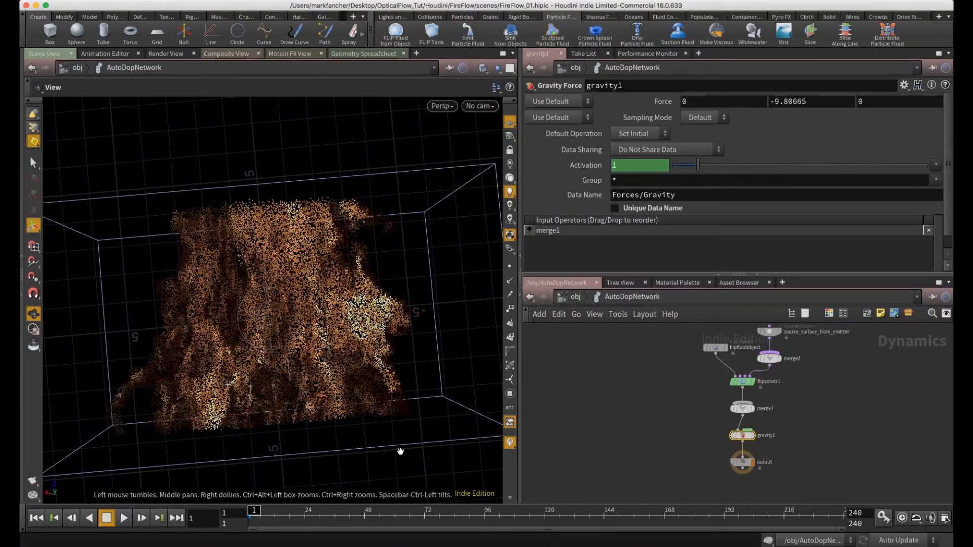
pyautogui.moveTo(342, 392); pyautogui.dragTo(367, 403)
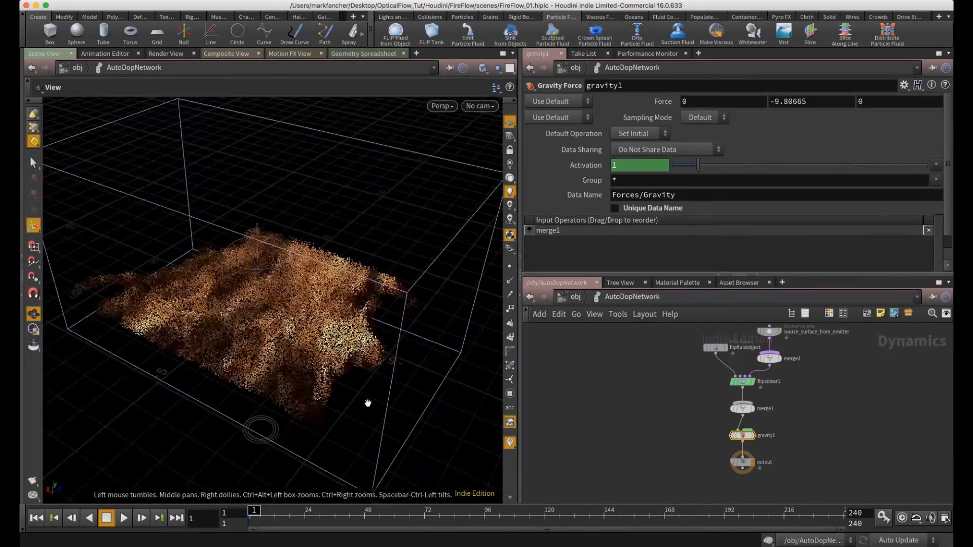
pyautogui.moveTo(311, 333); pyautogui.dragTo(352, 394)
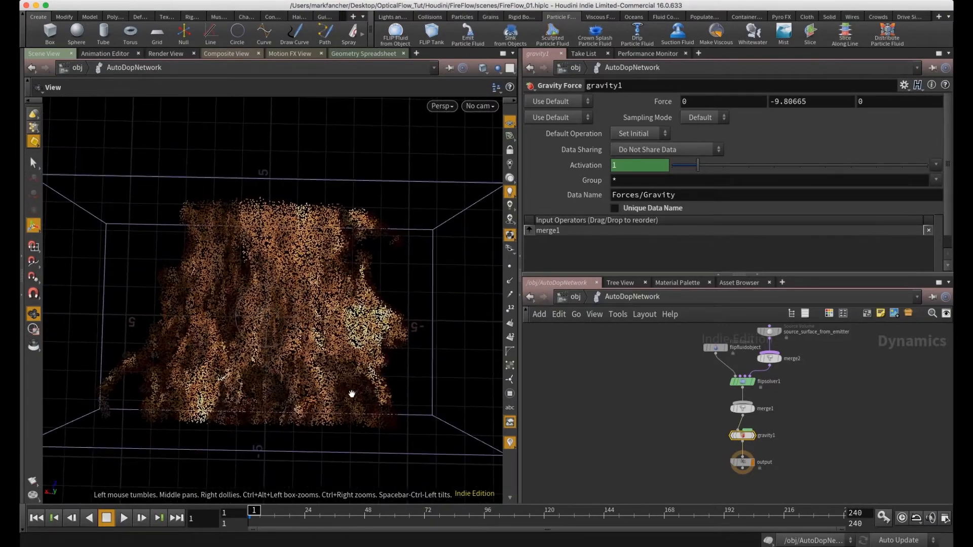
pyautogui.moveTo(353, 287); pyautogui.dragTo(253, 421)
pyautogui.press('Return')
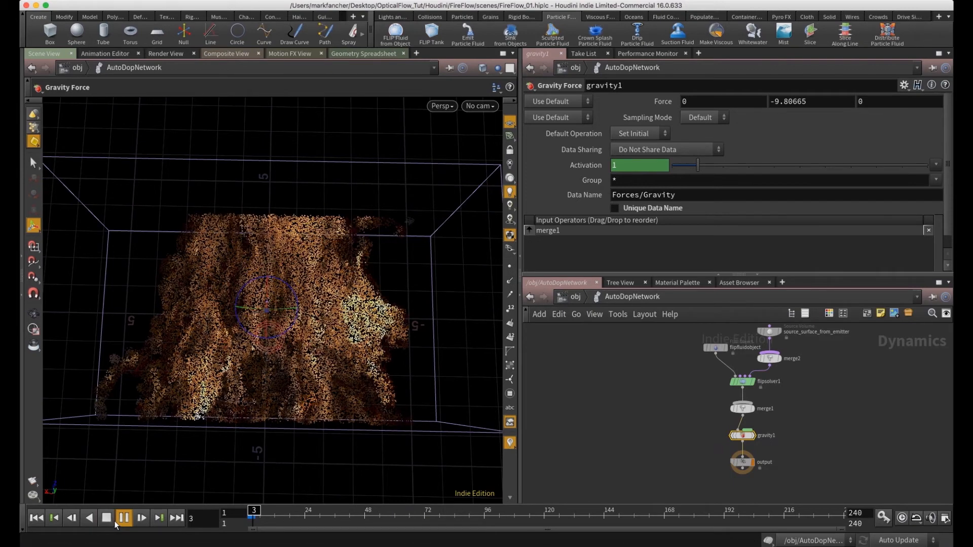
pyautogui.click(111, 520)
pyautogui.click(38, 519)
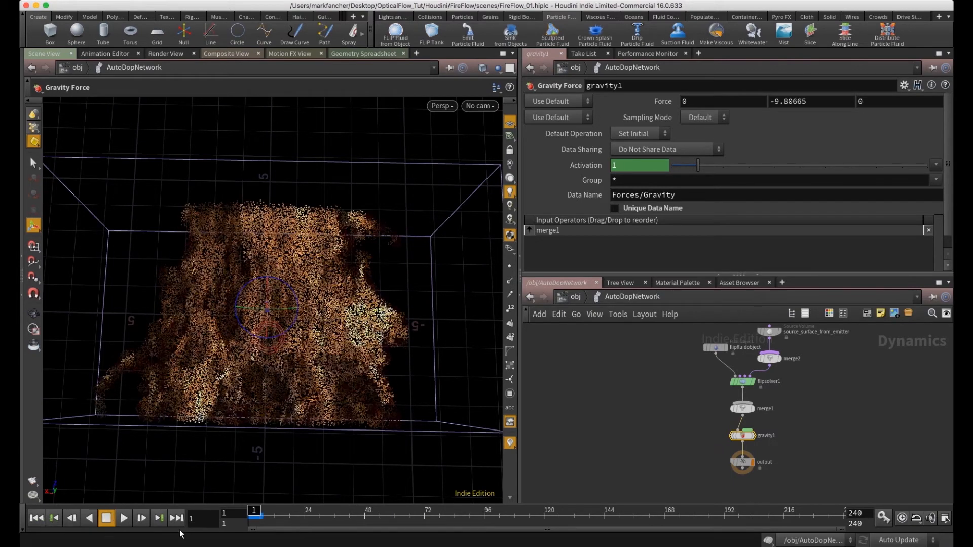
# - Change the gravity1 Force to 0, 0, -9.80665 so gravity acts along the Z axis
pyautogui.keyDown('alt'); pyautogui.moveTo(253, 271); pyautogui.dragTo(162, 167); pyautogui.keyUp('alt')
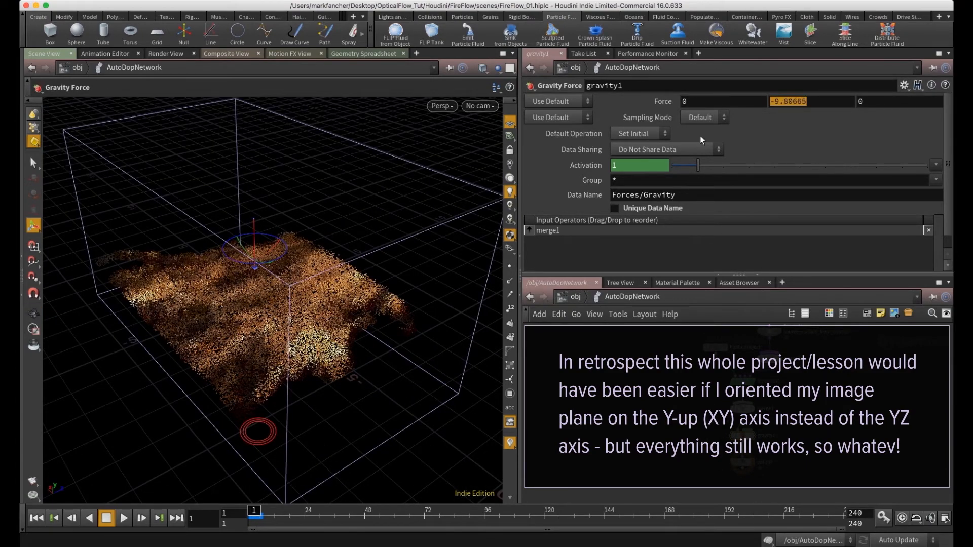
pyautogui.press('BackSpace')
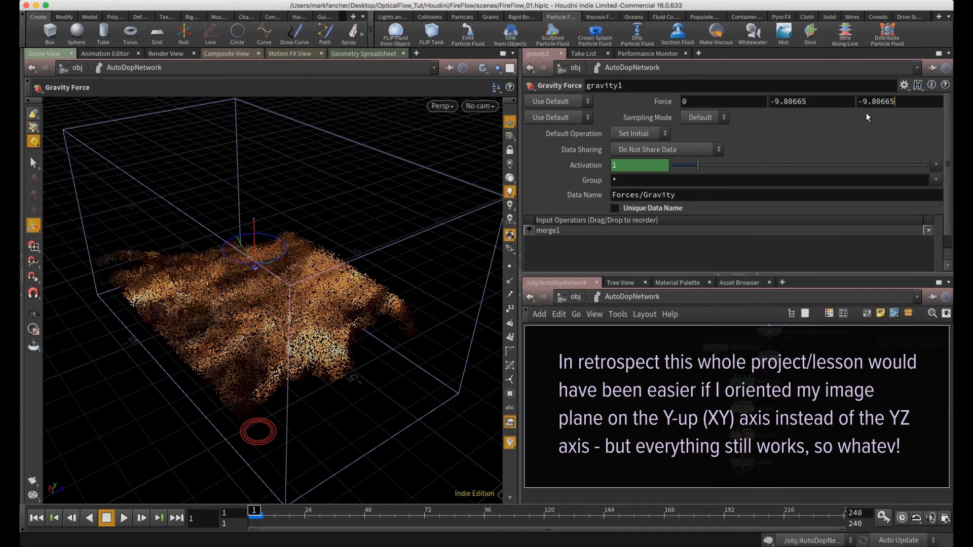
pyautogui.moveTo(822, 102); pyautogui.dragTo(572, 108)
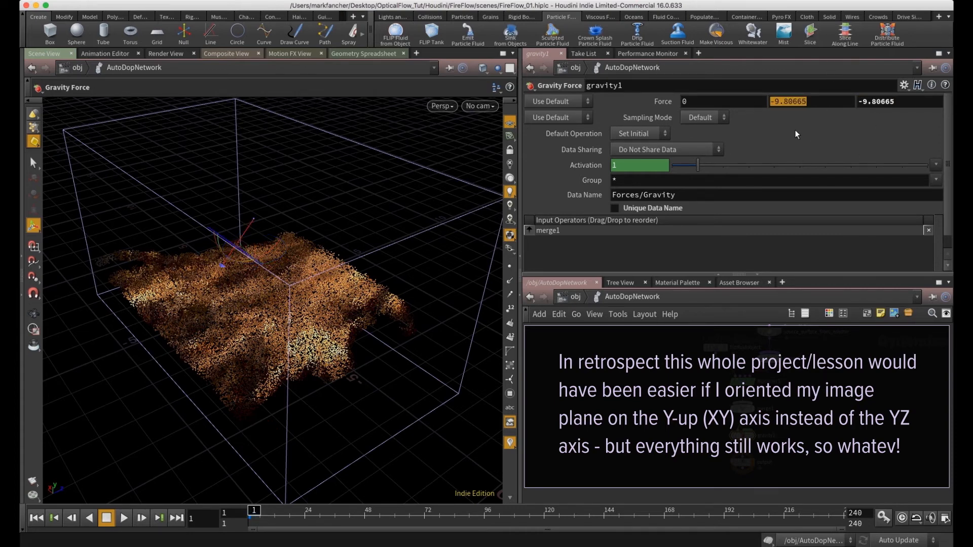
pyautogui.write('0')
pyautogui.press('Return')
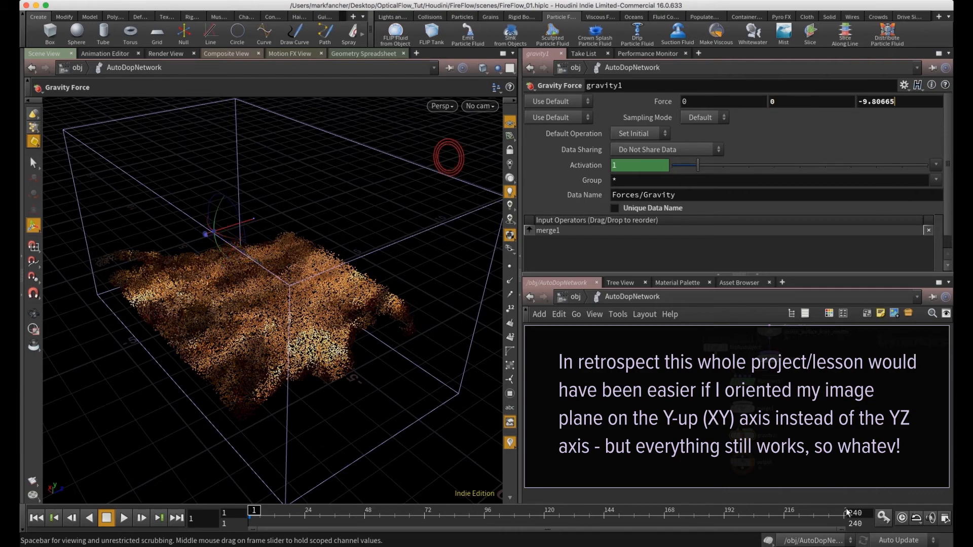
# - Play the simulation to frame 14 and examine the particle motion from the side and from above
pyautogui.moveTo(250, 306); pyautogui.dragTo(243, 254)
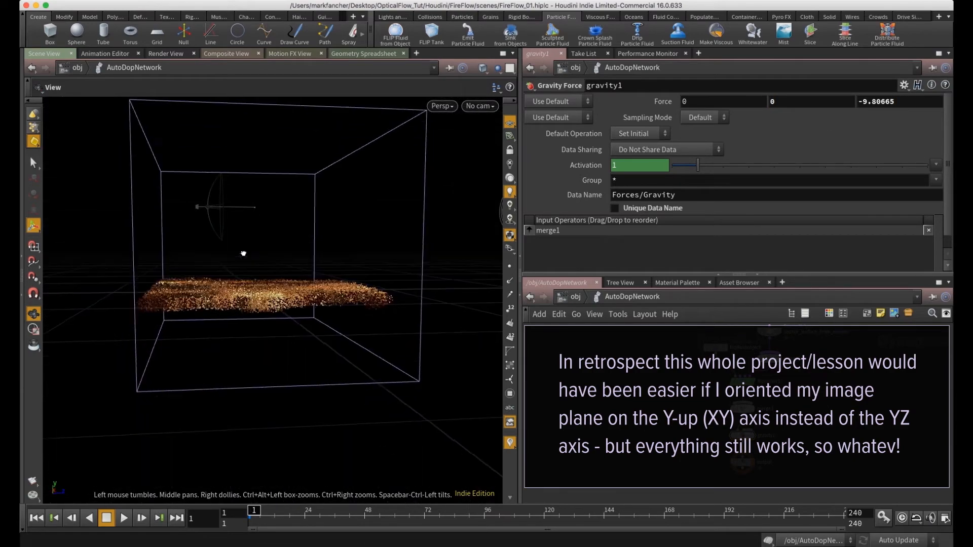
pyautogui.click(122, 518)
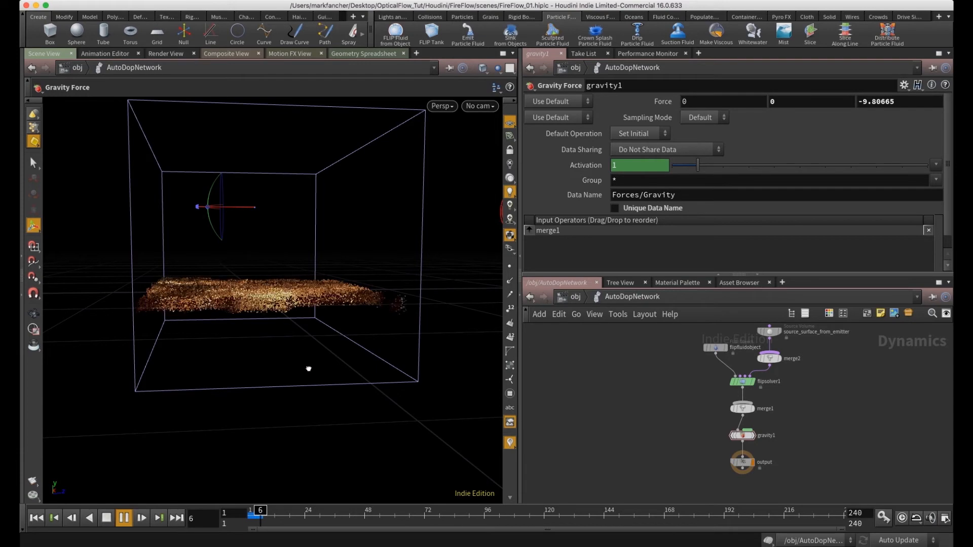
pyautogui.press('Escape')
pyautogui.moveTo(144, 484); pyautogui.dragTo(141, 504)
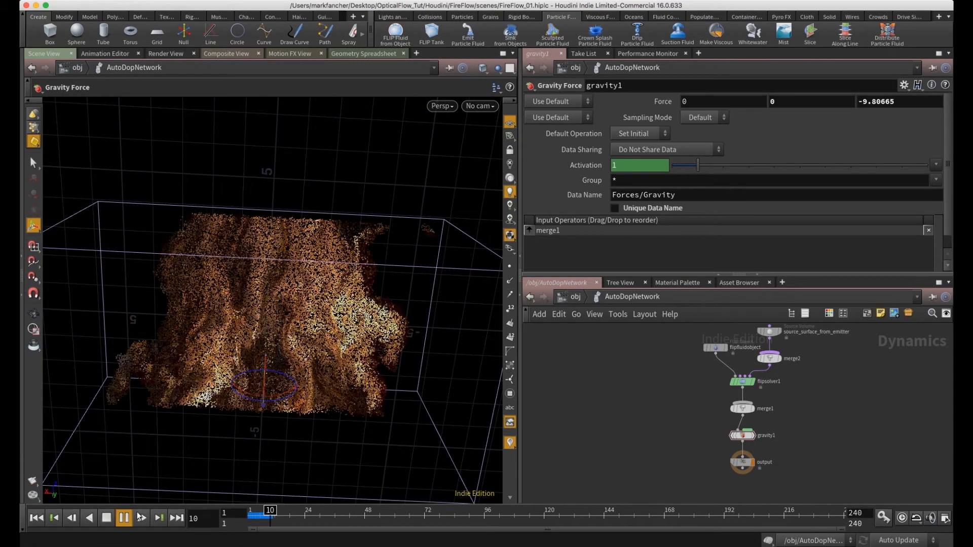
pyautogui.click(106, 517)
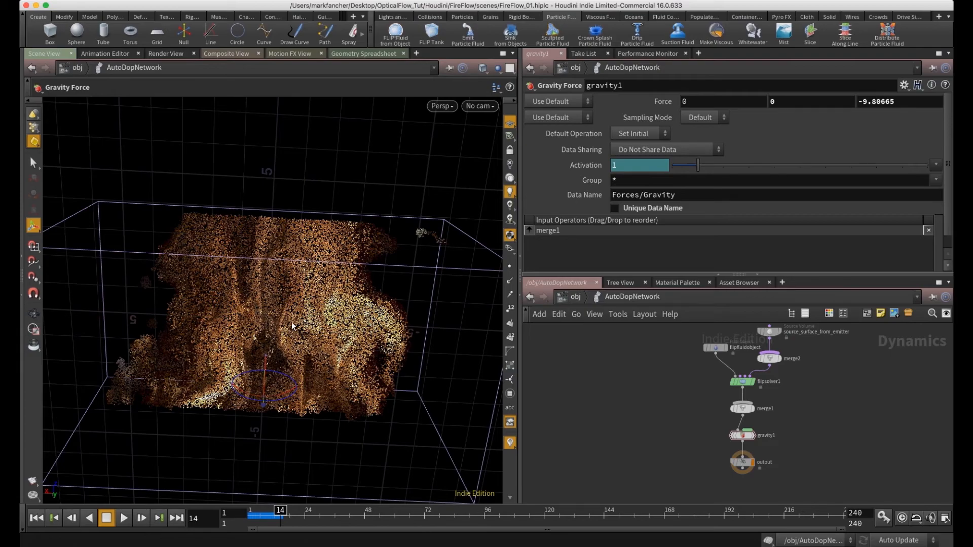
pyautogui.press('Escape')
pyautogui.moveTo(316, 367); pyautogui.dragTo(285, 255)
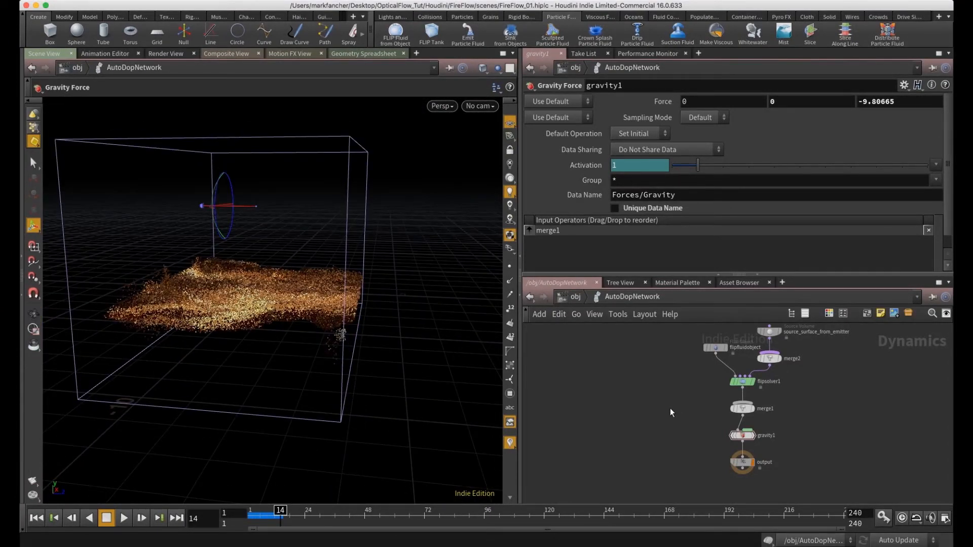
# - Enable Closed Boundaries on flipfluidobject
pyautogui.moveTo(680, 393); pyautogui.dragTo(670, 410, button='middle')
pyautogui.click(684, 370)
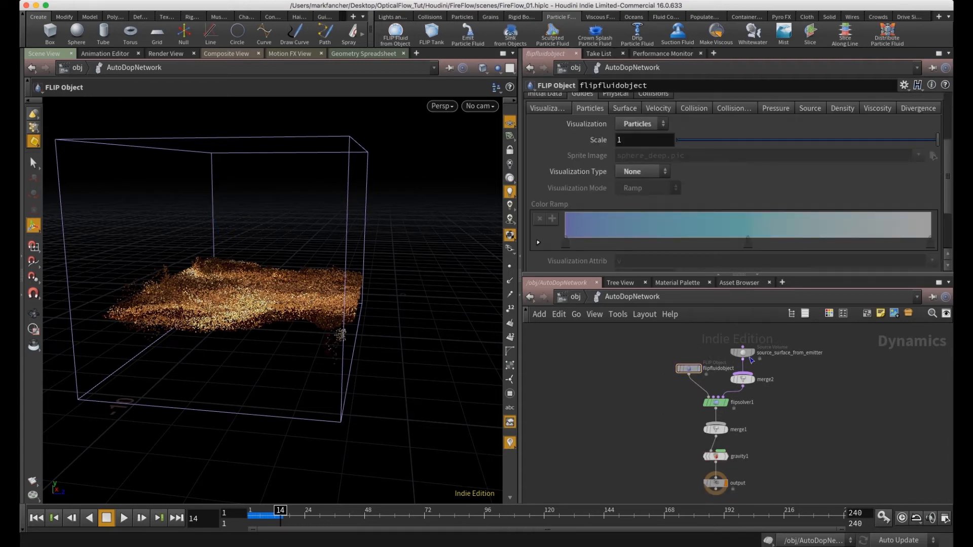
pyautogui.click(742, 352)
pyautogui.click(688, 368)
pyautogui.scroll(5, 593, 201)
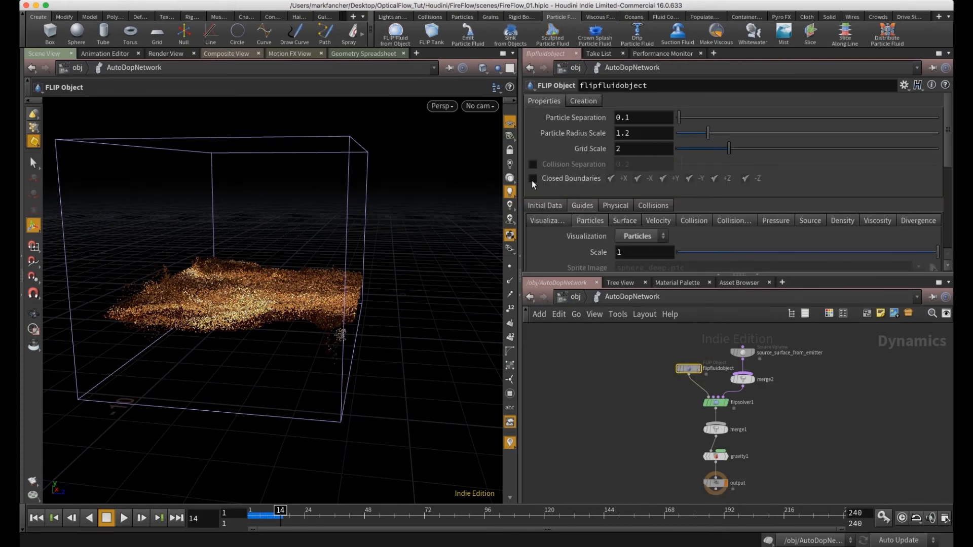
pyautogui.keyDown('alt'); pyautogui.moveTo(215, 278); pyautogui.dragTo(358, 363); pyautogui.keyUp('alt')
# - Select gravity1, play the simulation to frame 42, and examine how the particles behave against the box walls from several angles
pyautogui.click(715, 456)
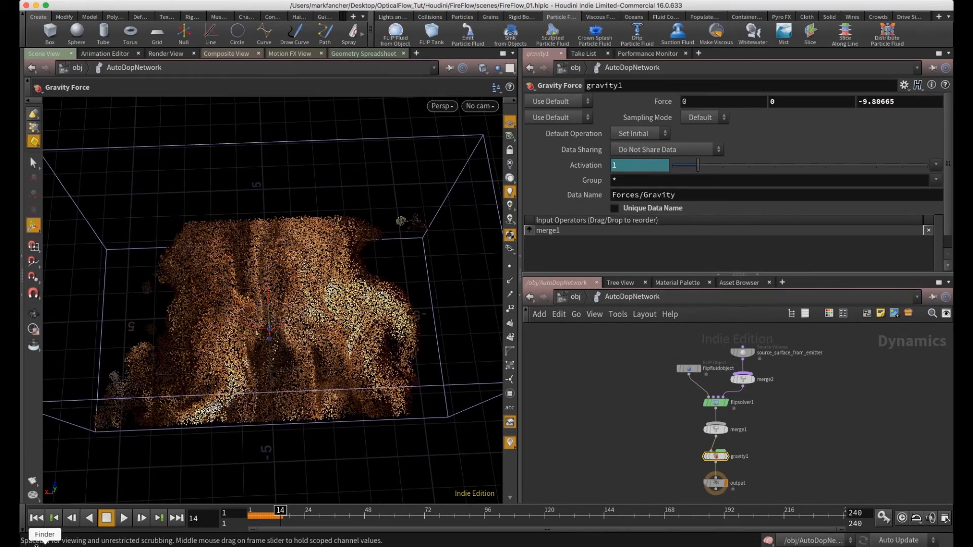
pyautogui.keyDown('alt'); pyautogui.moveTo(325, 435); pyautogui.dragTo(320, 431); pyautogui.keyUp('alt')
pyautogui.click(123, 518)
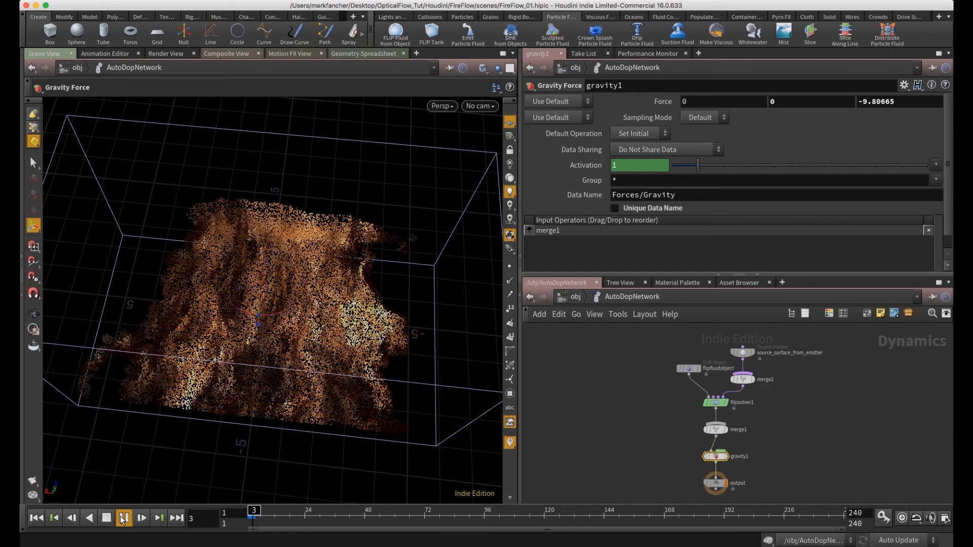
pyautogui.keyDown('alt'); pyautogui.moveTo(286, 223); pyautogui.dragTo(245, 215); pyautogui.keyUp('alt')
pyautogui.keyDown('alt'); pyautogui.moveTo(306, 347); pyautogui.dragTo(371, 393); pyautogui.keyUp('alt')
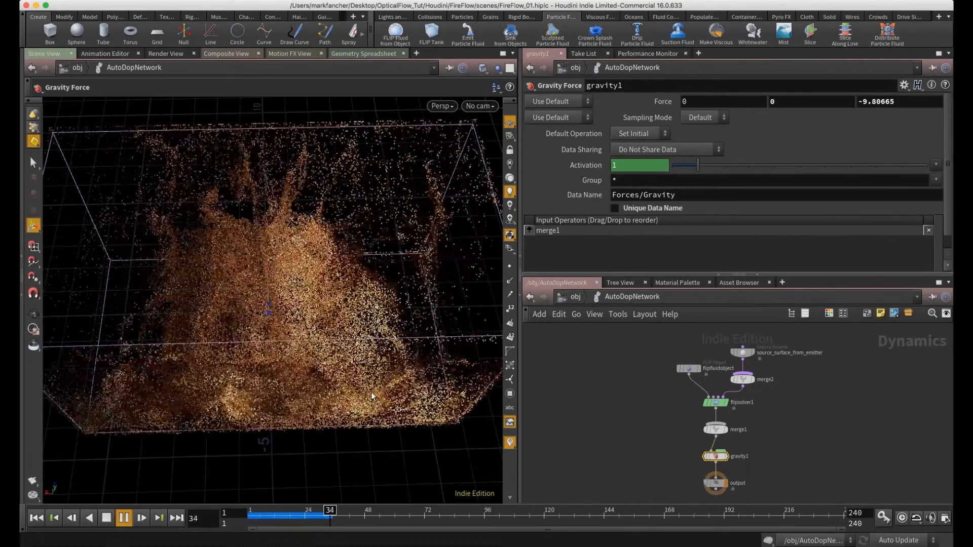
pyautogui.keyDown('alt'); pyautogui.moveTo(302, 436); pyautogui.dragTo(350, 352); pyautogui.keyUp('alt')
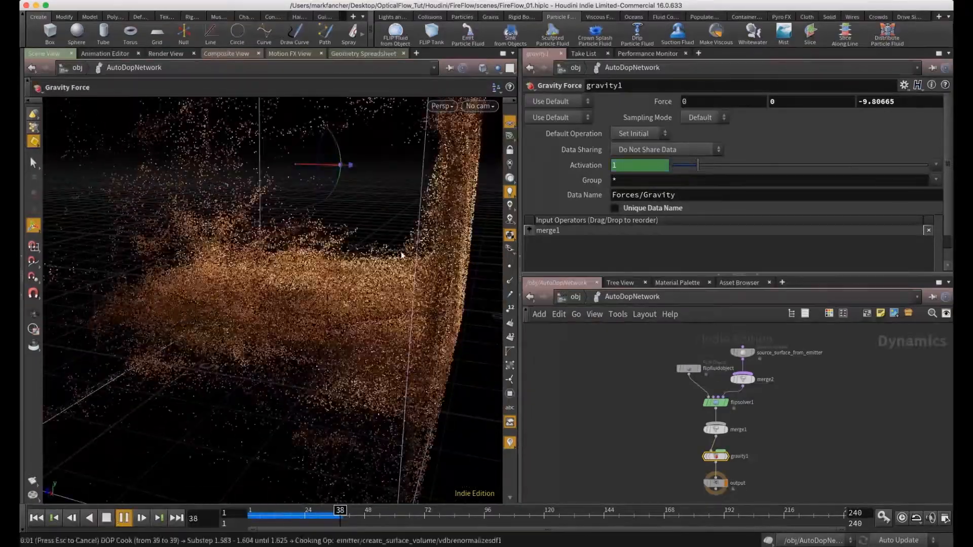
pyautogui.click(124, 518)
pyautogui.keyDown('alt'); pyautogui.moveTo(304, 284); pyautogui.dragTo(219, 315); pyautogui.keyUp('alt')
pyautogui.keyDown('alt'); pyautogui.moveTo(220, 314); pyautogui.dragTo(386, 316, button='right'); pyautogui.keyUp('alt')
pyautogui.keyDown('alt'); pyautogui.moveTo(387, 316); pyautogui.dragTo(243, 385); pyautogui.keyUp('alt')
pyautogui.click(105, 522)
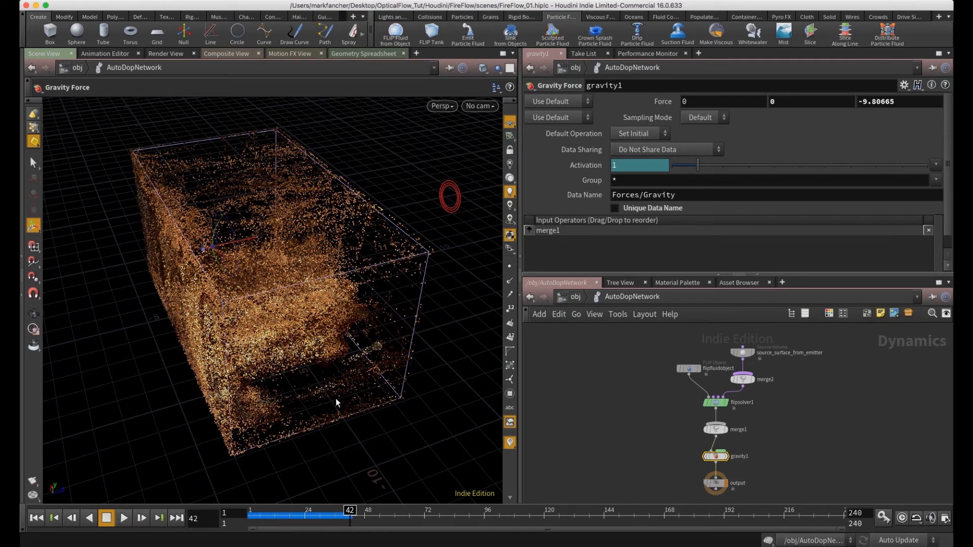
# - Return to frame 1 and open the +Y and -Z sides of the closed boundaries on flipfluidobject
pyautogui.moveTo(297, 520); pyautogui.dragTo(144, 518)
pyautogui.keyDown('alt'); pyautogui.moveTo(305, 276); pyautogui.dragTo(307, 348); pyautogui.keyUp('alt')
pyautogui.press('Return')
pyautogui.keyDown('alt'); pyautogui.moveTo(259, 298); pyautogui.dragTo(192, 315); pyautogui.keyUp('alt')
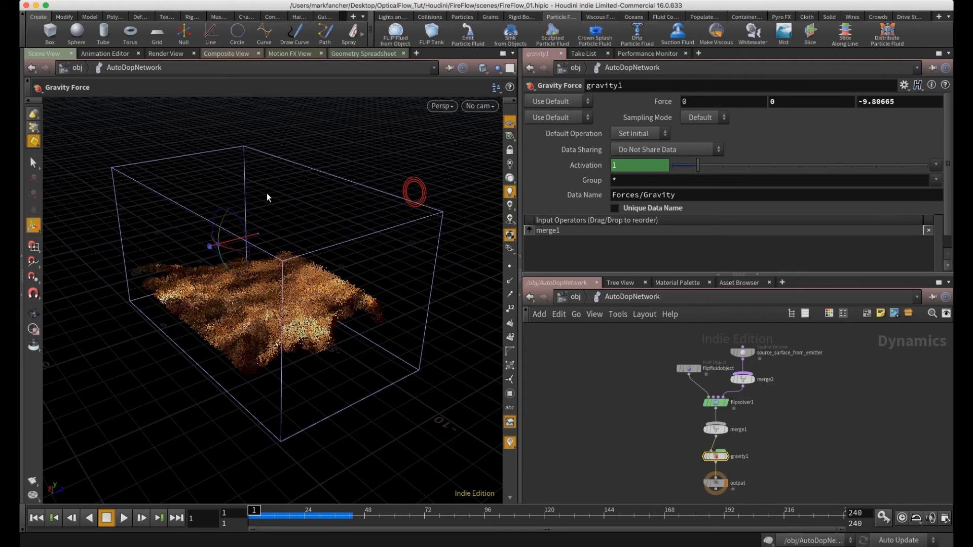
pyautogui.click(687, 368)
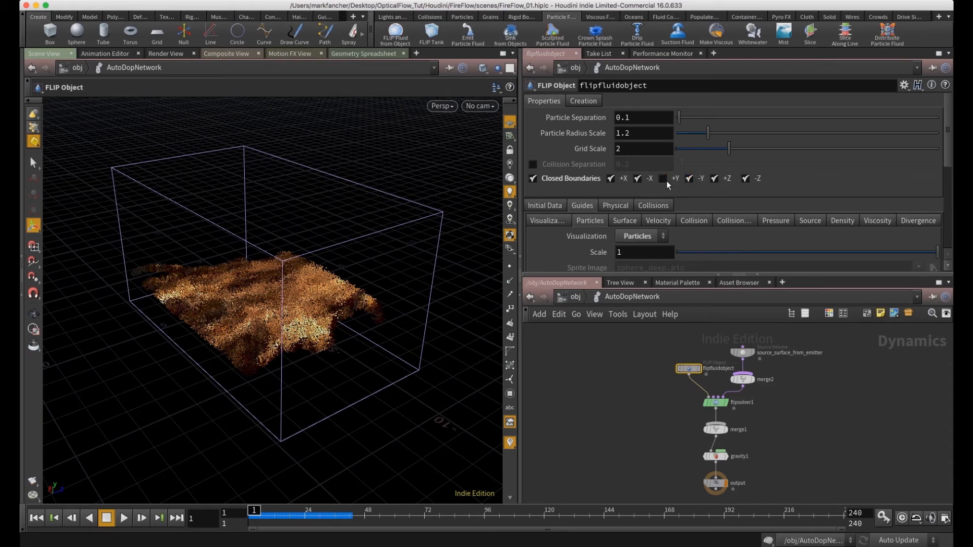
pyautogui.keyDown('alt'); pyautogui.moveTo(215, 279); pyautogui.dragTo(267, 304); pyautogui.keyUp('alt')
pyautogui.keyDown('alt'); pyautogui.moveTo(147, 268); pyautogui.dragTo(171, 324); pyautogui.keyUp('alt')
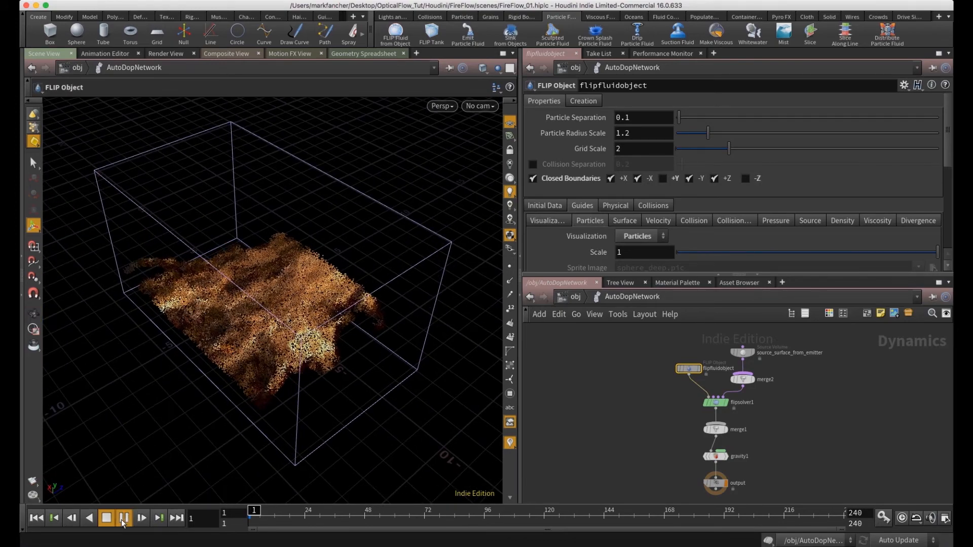
# - Play the simulation to about frame 99, pausing at frame 95 to examine the particles from the front
pyautogui.click(123, 518)
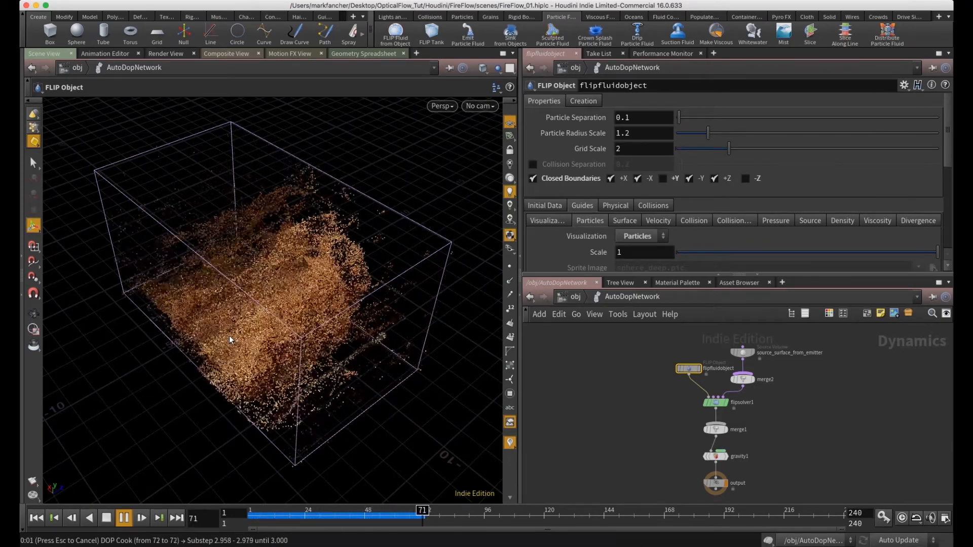
pyautogui.click(112, 522)
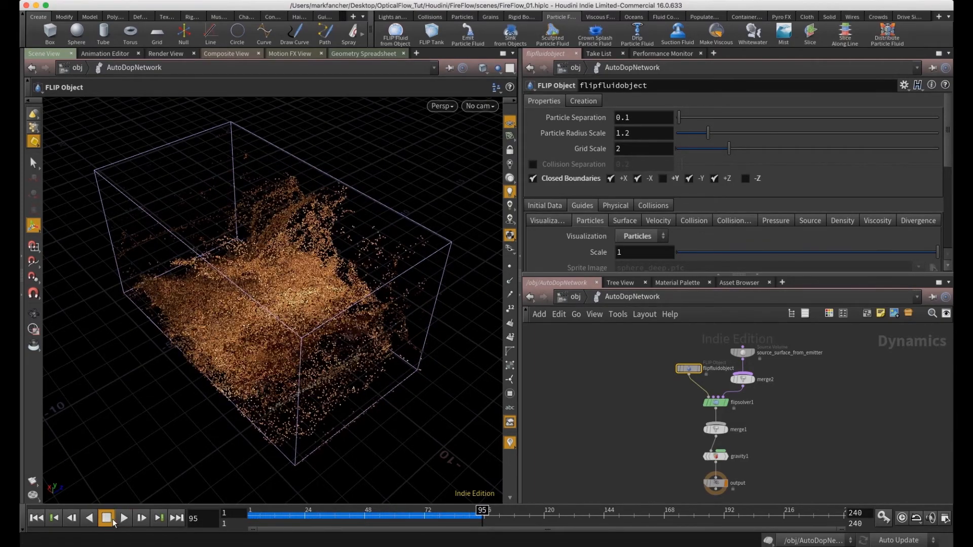
pyautogui.keyDown('alt'); pyautogui.moveTo(210, 327); pyautogui.dragTo(302, 423); pyautogui.keyUp('alt')
pyautogui.scroll(5, 343, 333)
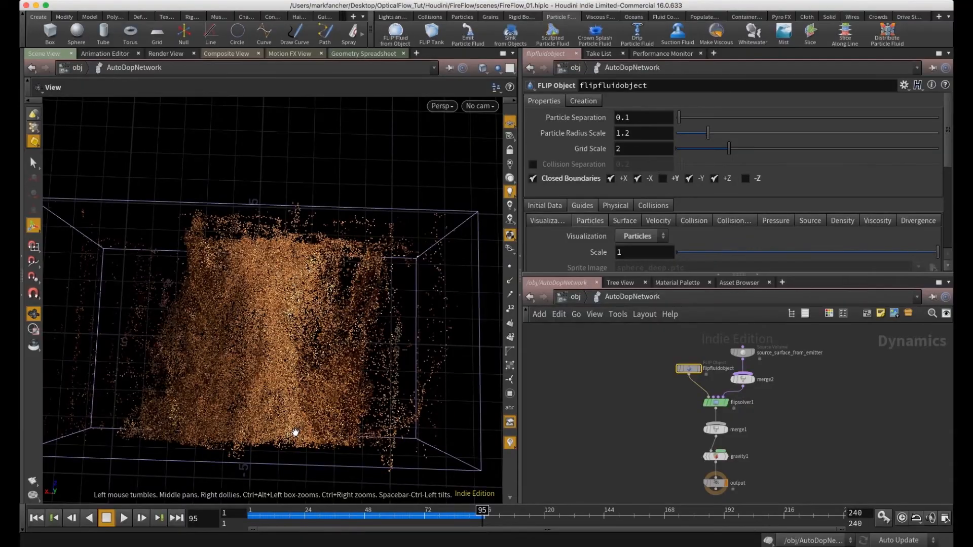
pyautogui.click(123, 517)
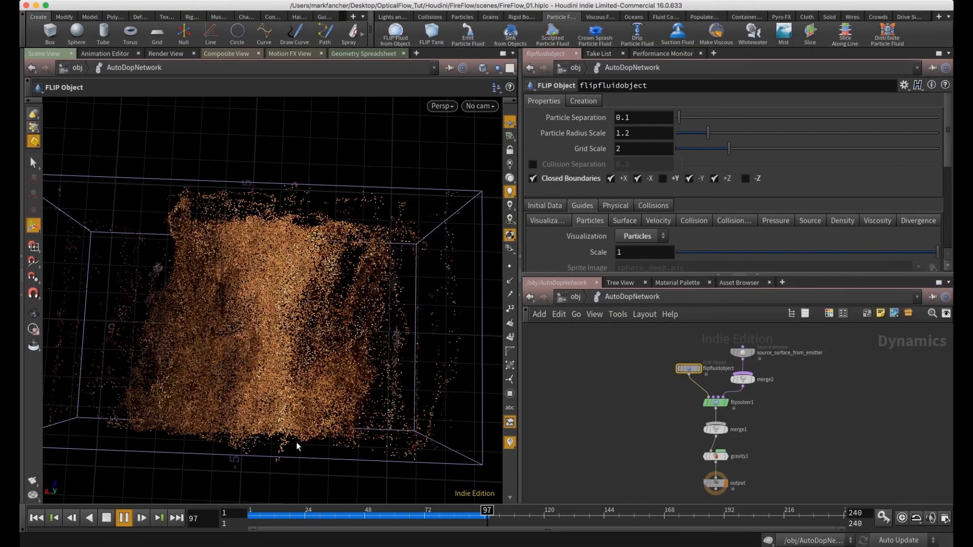
pyautogui.keyDown('alt'); pyautogui.moveTo(330, 387); pyautogui.dragTo(420, 398); pyautogui.keyUp('alt')
# - Shorten the playback range to end at frame 98 and replay the simulation from frame 1 while viewing it from another angle
pyautogui.moveTo(840, 529); pyautogui.dragTo(484, 520)
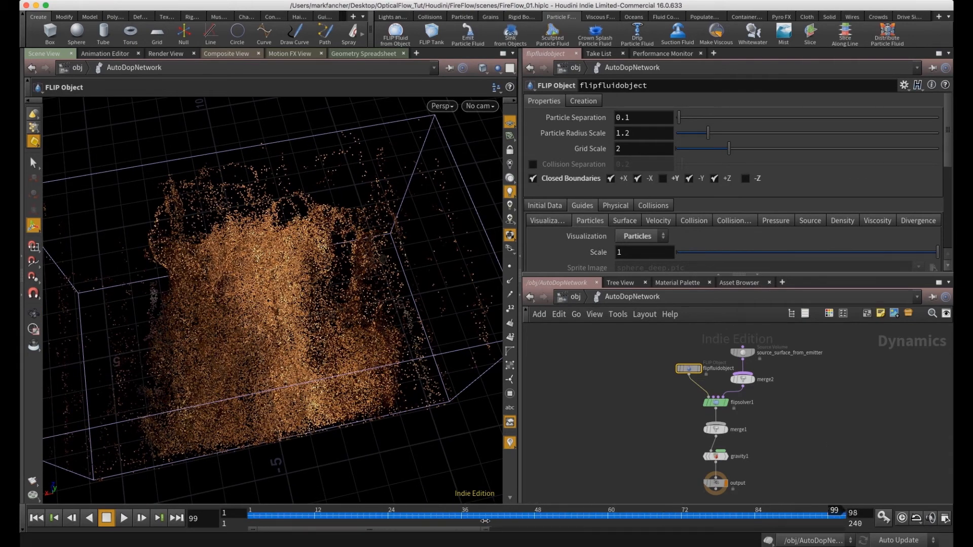
pyautogui.click(36, 517)
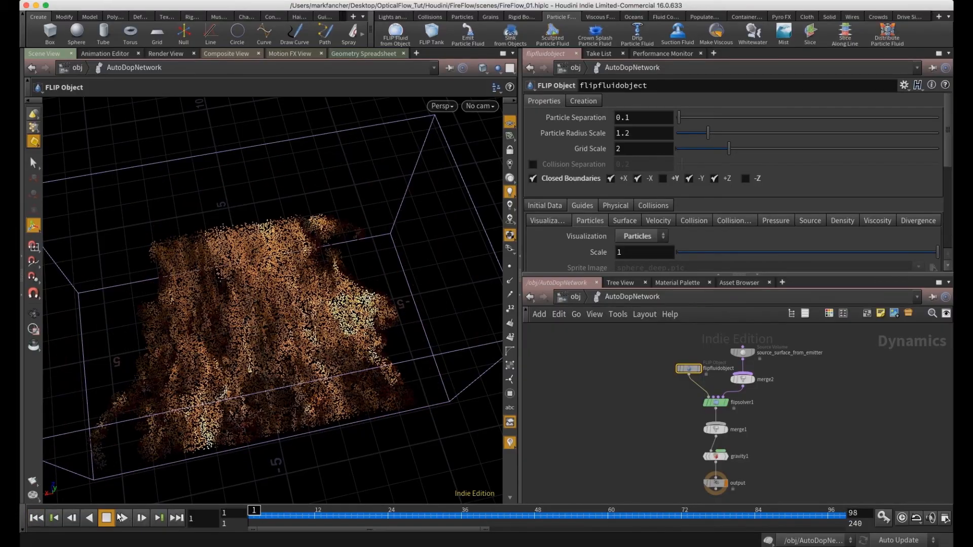
pyautogui.click(122, 517)
pyautogui.keyDown('alt'); pyautogui.moveTo(278, 412); pyautogui.dragTo(322, 380); pyautogui.keyUp('alt')
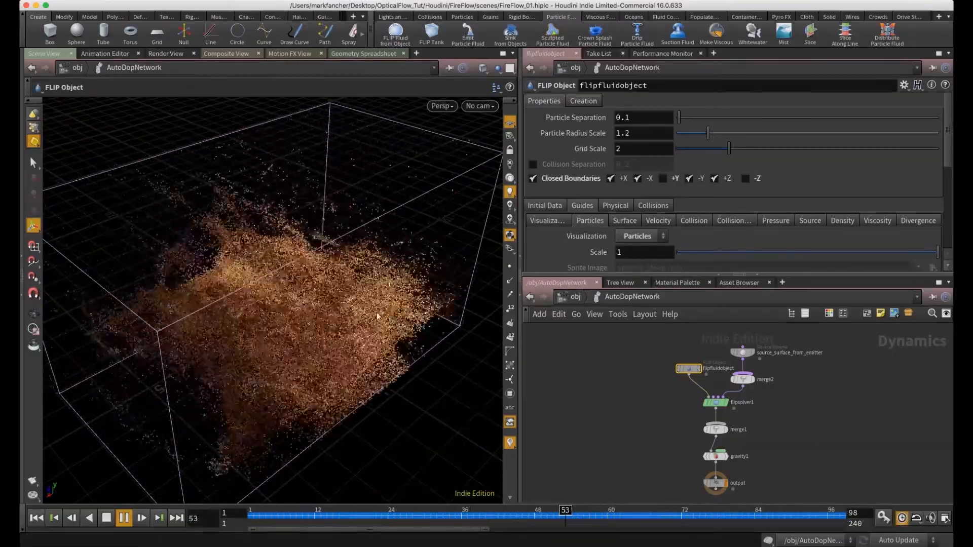
# - Examine the playing fluid particles against the box walls from several angles and stop playback at frame 68
pyautogui.moveTo(321, 310)
pyautogui.keyDown('alt'); pyautogui.mouseDown()
pyautogui.moveTo(316, 218)
pyautogui.moveTo(269, 310)
pyautogui.moveTo(344, 326)
pyautogui.moveTo(322, 343)
pyautogui.moveTo(356, 260)
pyautogui.moveTo(278, 328)
pyautogui.moveTo(359, 261)
pyautogui.moveTo(324, 299)
pyautogui.moveTo(310, 298)
pyautogui.mouseUp(); pyautogui.keyUp('alt')
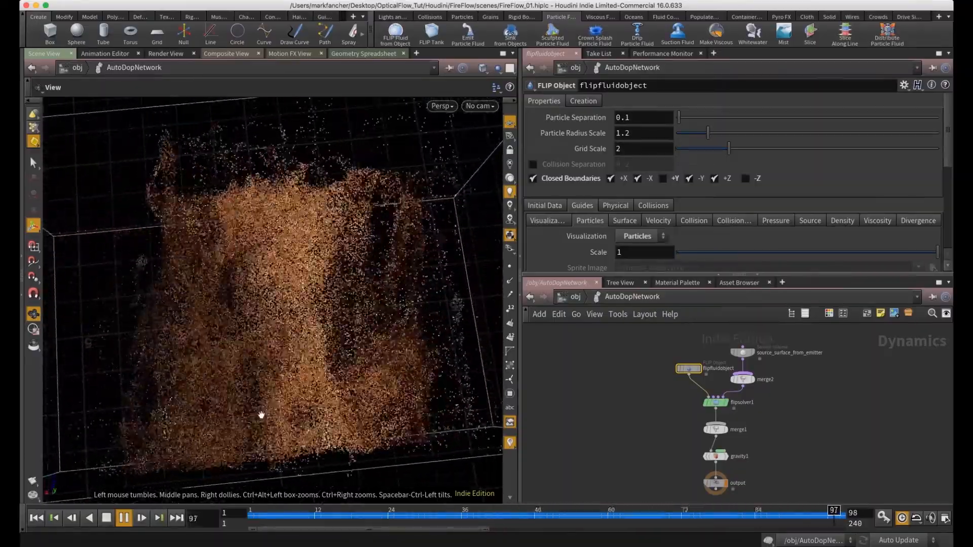
pyautogui.keyDown('alt'); pyautogui.moveTo(356, 323); pyautogui.dragTo(359, 305); pyautogui.keyUp('alt')
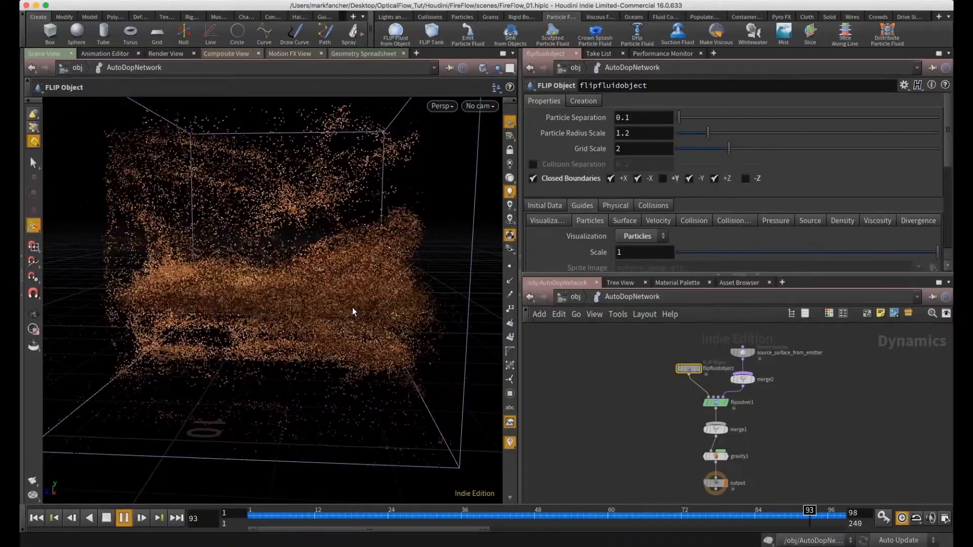
pyautogui.moveTo(354, 311); pyautogui.dragTo(196, 305)
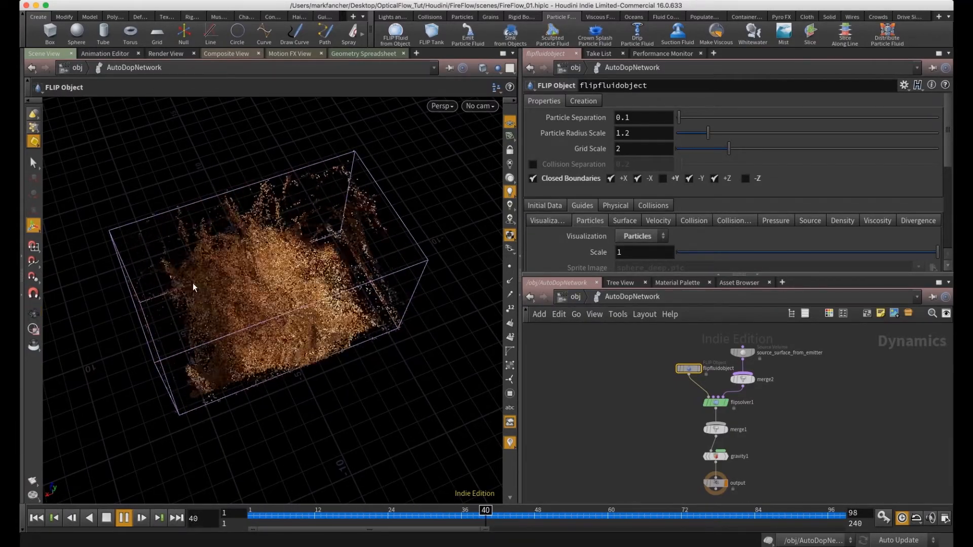
pyautogui.click(107, 520)
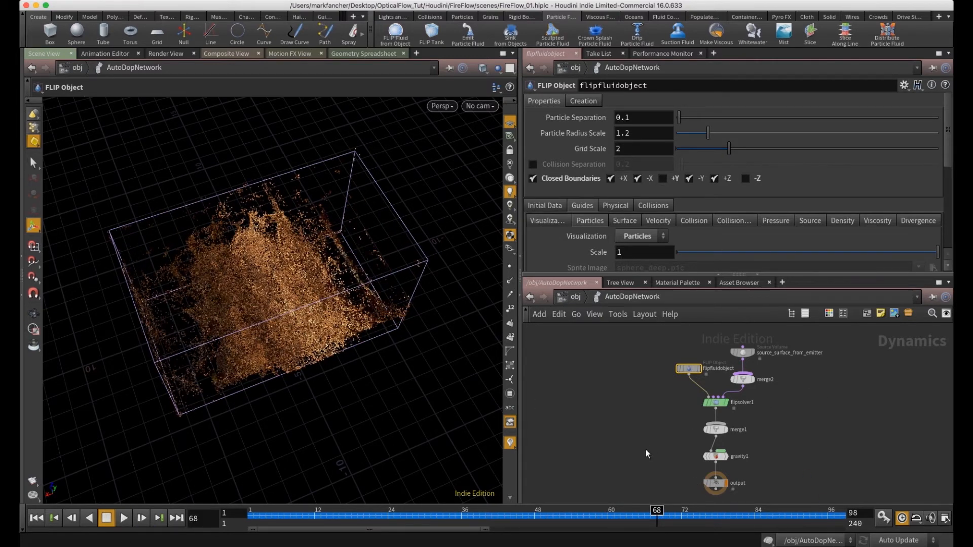
# - Select flipsolver1, try shrinking its limit box along X to about 6.65, then undo that change and return to frame 1
pyautogui.click(715, 402)
pyautogui.keyDown('alt'); pyautogui.moveTo(367, 331); pyautogui.dragTo(335, 244); pyautogui.keyUp('alt')
pyautogui.click(31, 225)
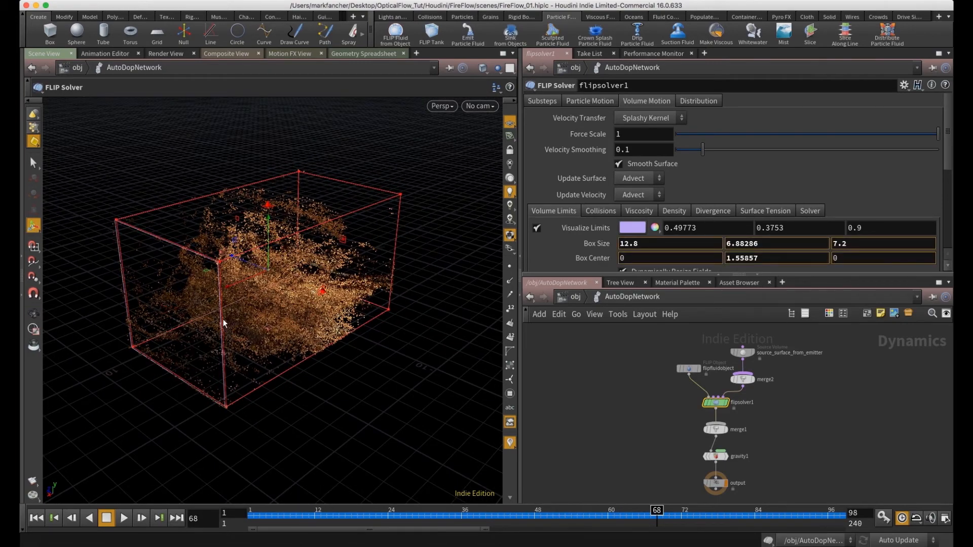
pyautogui.moveTo(221, 321); pyautogui.dragTo(213, 319)
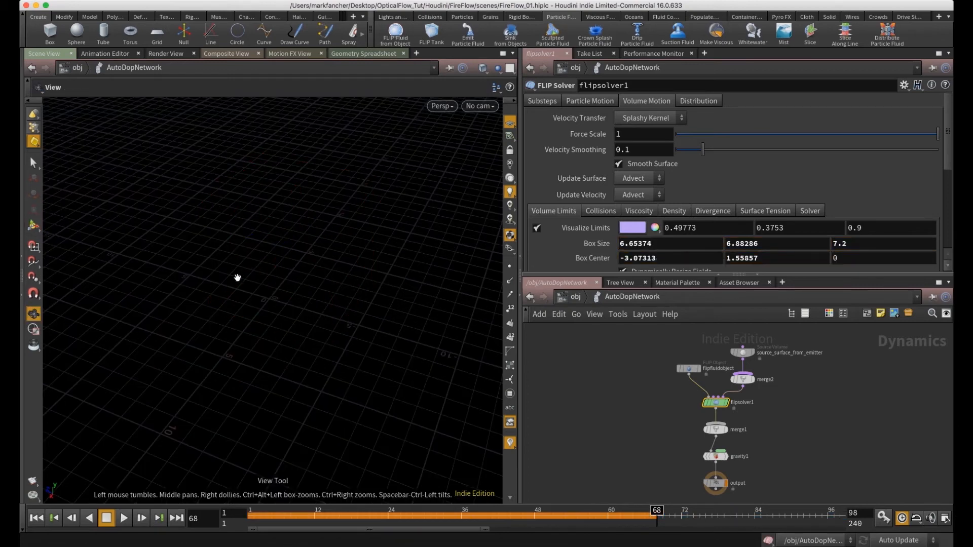
pyautogui.moveTo(281, 517); pyautogui.dragTo(183, 518)
pyautogui.hotkey('ctrl', 'z')
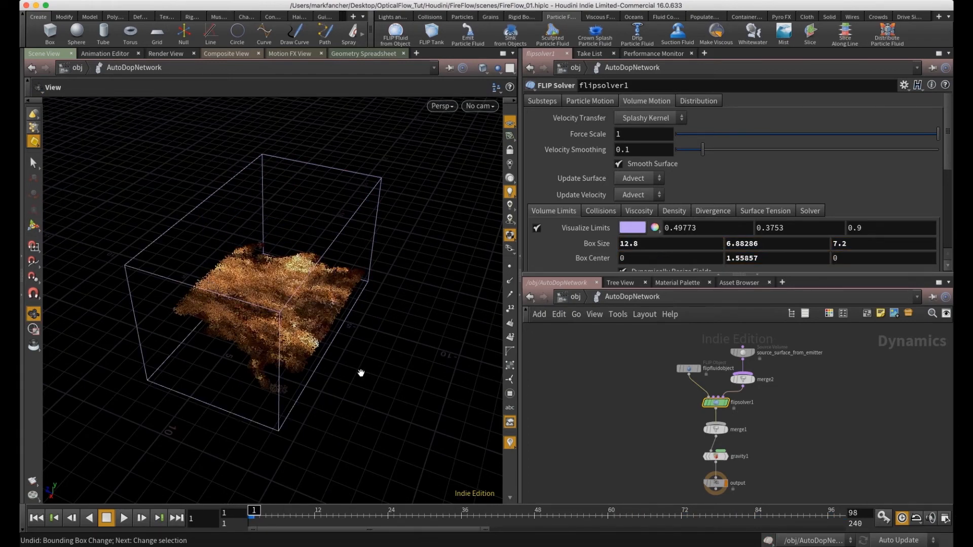
# - Extend flipsolver1's limit box along positive Z to a size of about 15.75, centred at about 4.27
pyautogui.moveTo(370, 315); pyautogui.dragTo(148, 313)
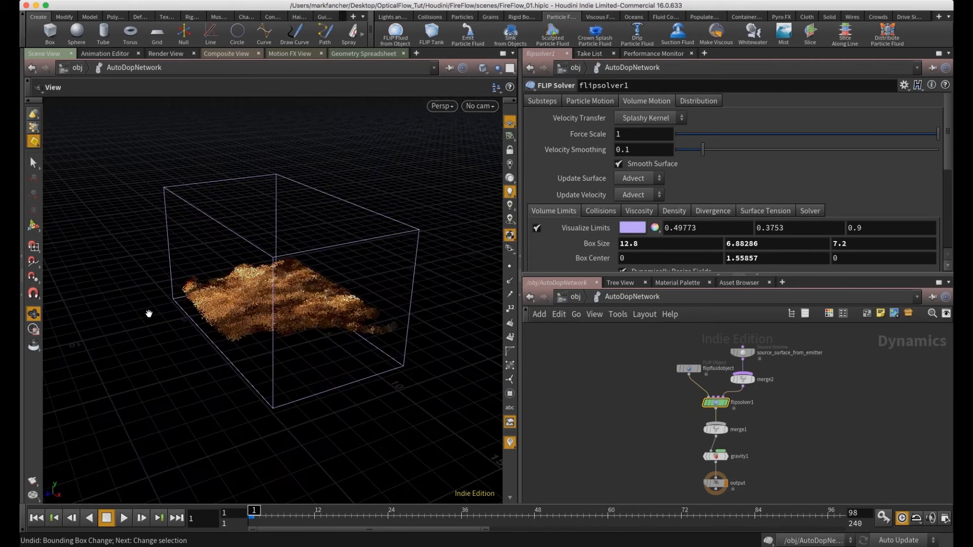
pyautogui.click(34, 226)
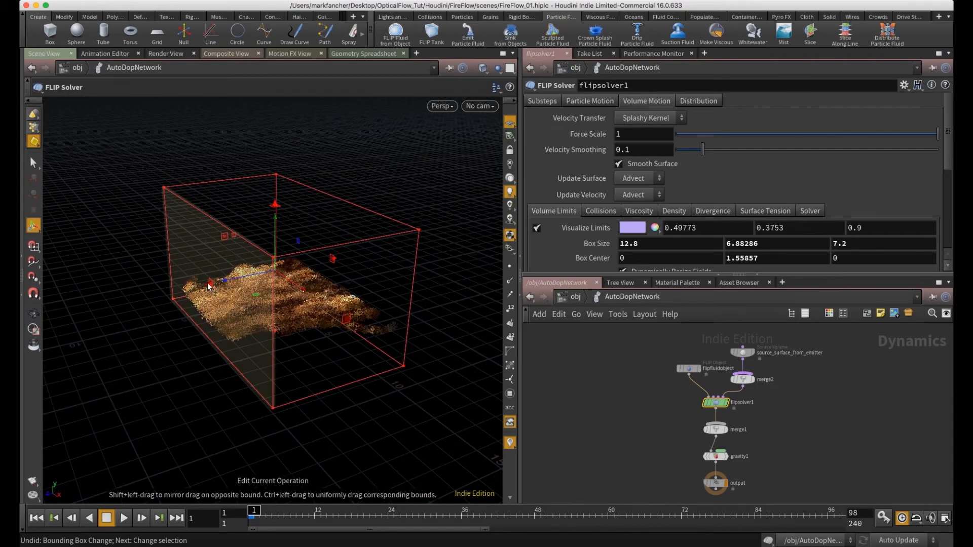
pyautogui.moveTo(196, 291); pyautogui.dragTo(28, 310)
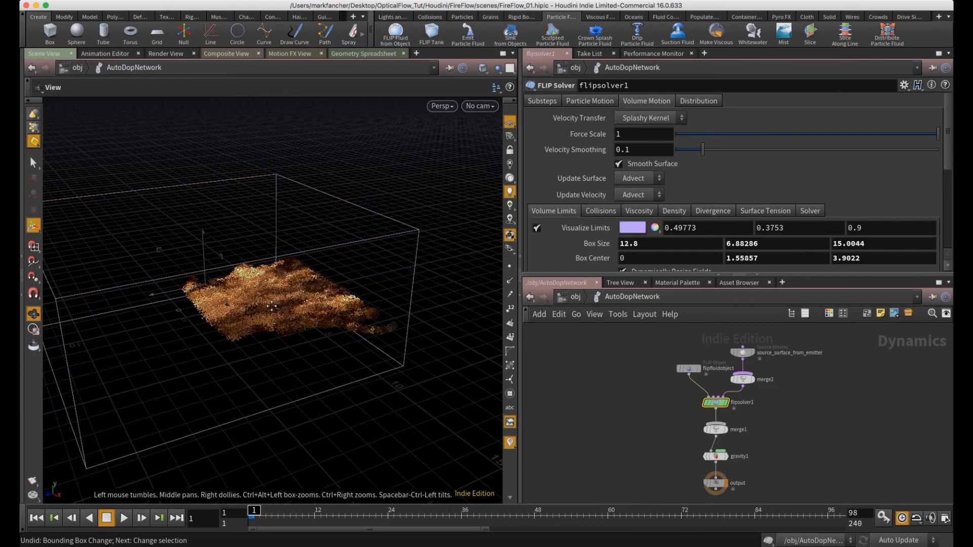
pyautogui.keyDown('alt'); pyautogui.moveTo(266, 293); pyautogui.dragTo(337, 289, button='middle'); pyautogui.keyUp('alt')
pyautogui.keyDown('alt'); pyautogui.moveTo(336, 289); pyautogui.dragTo(256, 331); pyautogui.keyUp('alt')
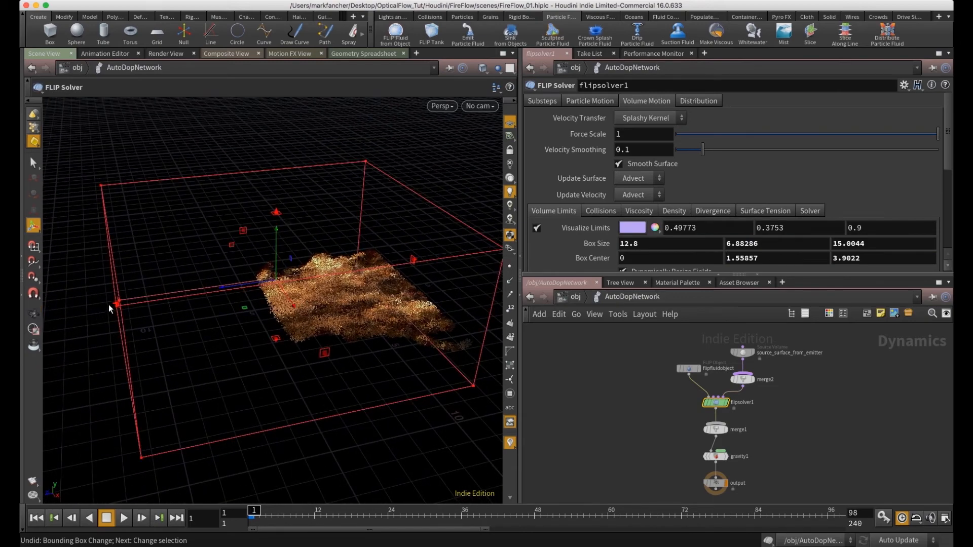
pyautogui.moveTo(113, 303); pyautogui.dragTo(85, 305)
# - View the enlarged limit box from above and play the simulation from frame 1 to about frame 60
pyautogui.keyDown('alt'); pyautogui.scroll(-3, 291, 282); pyautogui.keyUp('alt')
pyautogui.keyDown('alt'); pyautogui.moveTo(339, 295); pyautogui.dragTo(211, 356); pyautogui.keyUp('alt')
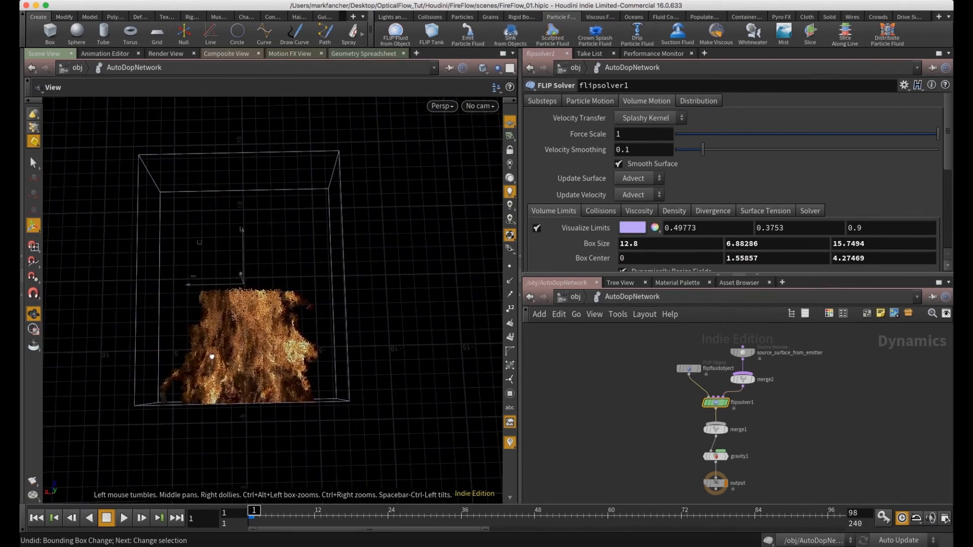
pyautogui.keyDown('alt'); pyautogui.moveTo(398, 370); pyautogui.dragTo(405, 380, button='middle'); pyautogui.keyUp('alt')
pyautogui.moveTo(405, 381)
pyautogui.keyDown('alt'); pyautogui.mouseDown()
pyautogui.moveTo(397, 391)
pyautogui.moveTo(453, 364)
pyautogui.moveTo(397, 381)
pyautogui.moveTo(403, 376)
pyautogui.mouseUp(); pyautogui.keyUp('alt')
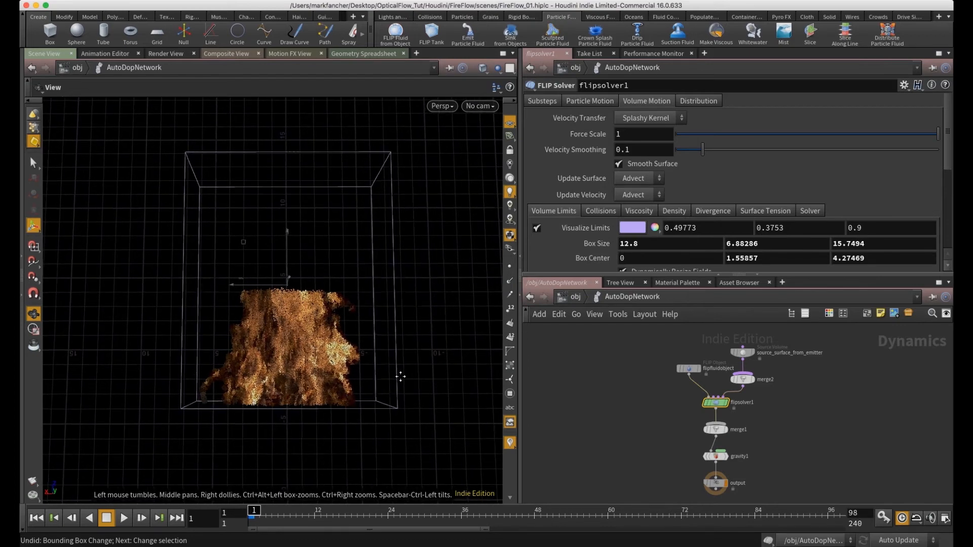
pyautogui.keyDown('alt'); pyautogui.moveTo(404, 376); pyautogui.dragTo(387, 380, button='middle'); pyautogui.keyUp('alt')
pyautogui.keyDown('alt'); pyautogui.moveTo(387, 380); pyautogui.dragTo(408, 382, button='right'); pyautogui.keyUp('alt')
pyautogui.keyDown('alt'); pyautogui.moveTo(408, 383); pyautogui.dragTo(408, 383); pyautogui.keyUp('alt')
pyautogui.moveTo(408, 381); pyautogui.dragTo(382, 434, button='right')
pyautogui.press('Return')
pyautogui.click(123, 517)
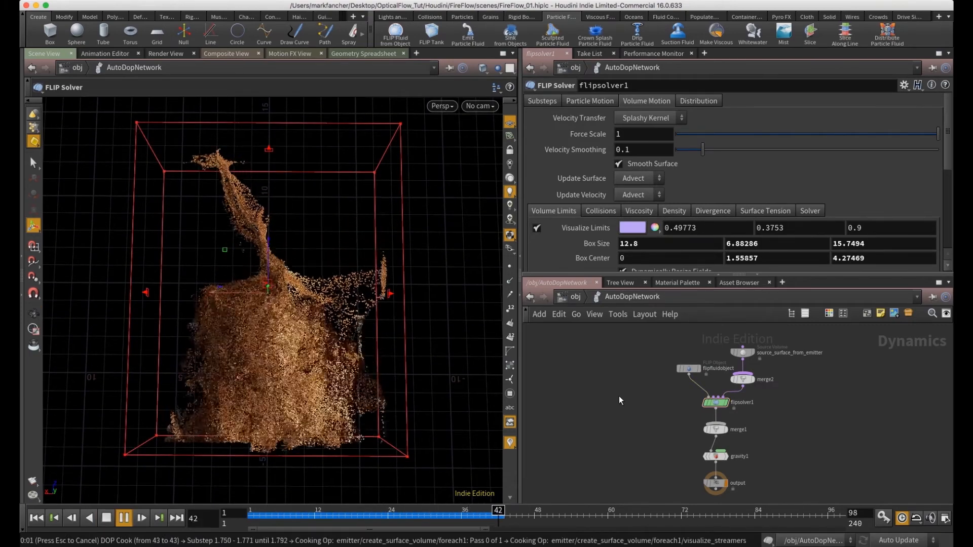
pyautogui.click(107, 517)
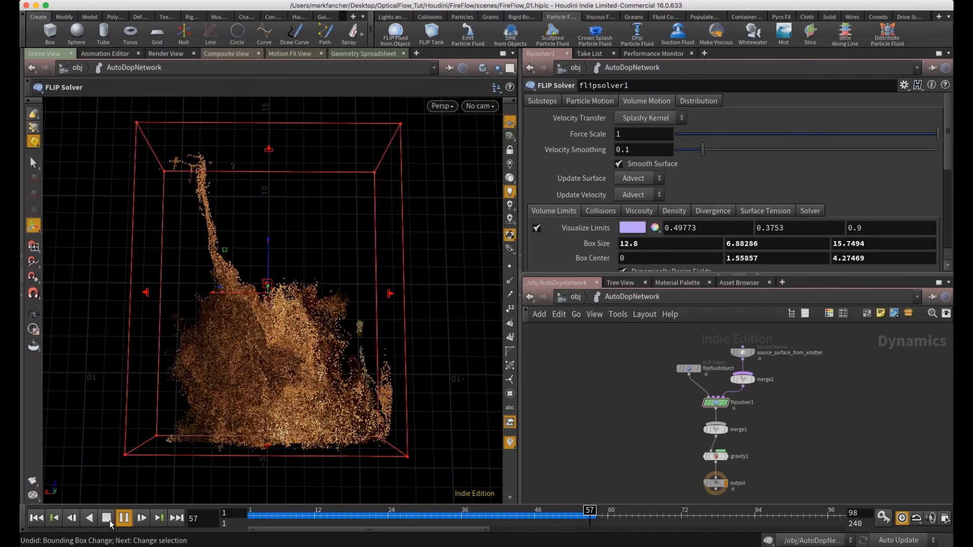
# - Examine the stopped simulation at frame 61 from above and from a low side angle
pyautogui.hotkey('ctrl', 'z')
pyautogui.moveTo(252, 401); pyautogui.dragTo(291, 424)
pyautogui.moveTo(542, 513); pyautogui.dragTo(126, 494)
pyautogui.click(122, 521)
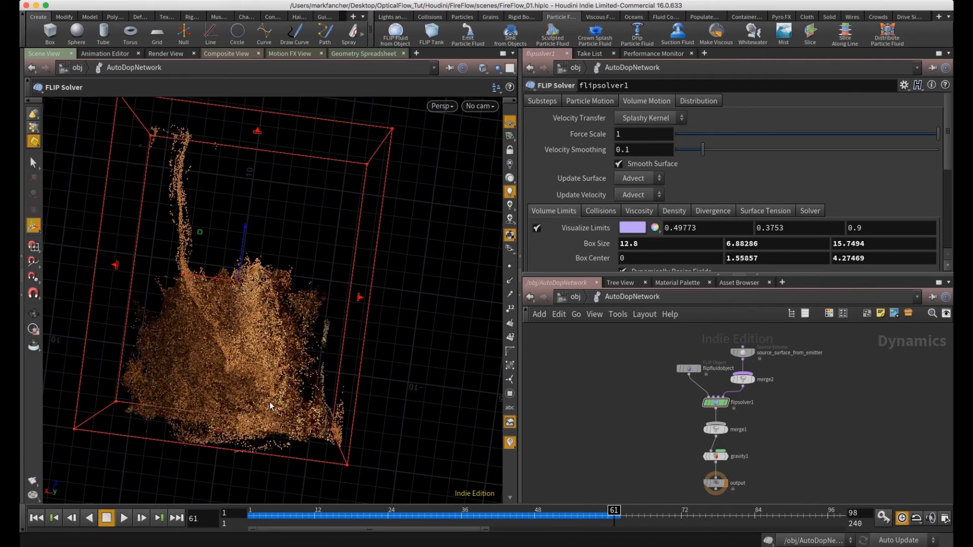
pyautogui.press('Escape')
pyautogui.moveTo(316, 274); pyautogui.dragTo(317, 326)
pyautogui.hotkey('ctrl', 'Up')
pyautogui.press('Return')
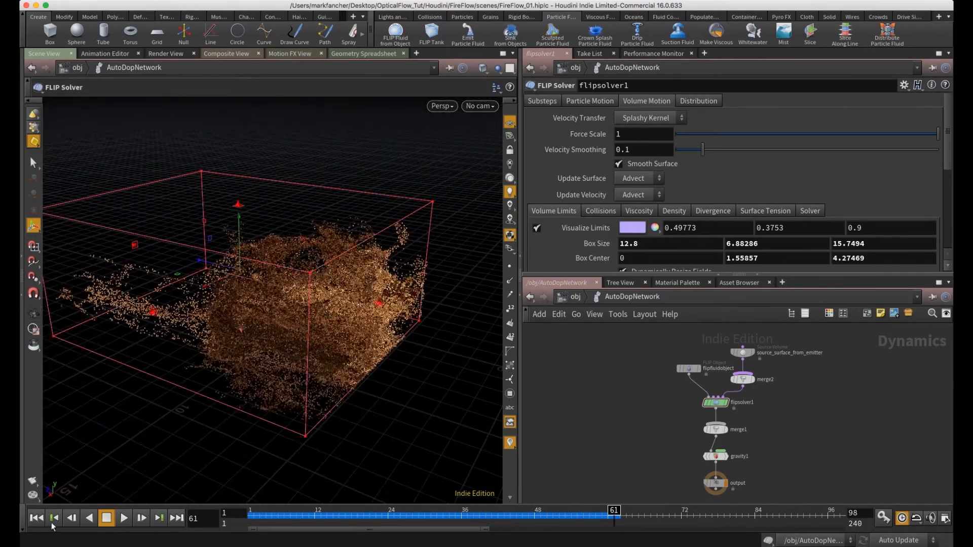
# - Return to frame 1 and open attribwrangle1's parameters inside the emitter geometry network
pyautogui.click(576, 298)
pyautogui.doubleClick(616, 381)
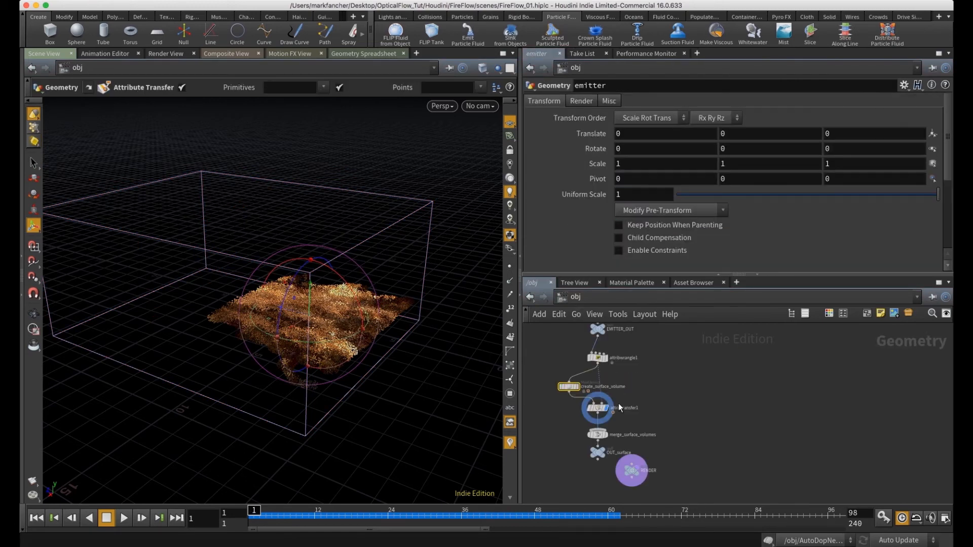
pyautogui.click(622, 357)
pyautogui.scroll(6, 659, 366)
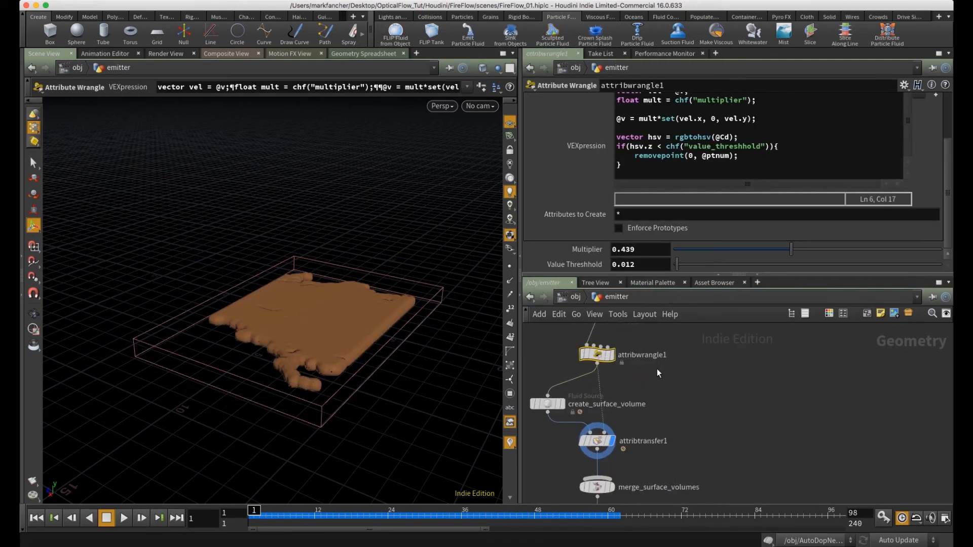
pyautogui.scroll(-2, 657, 359)
pyautogui.moveTo(659, 363); pyautogui.dragTo(690, 403, button='middle')
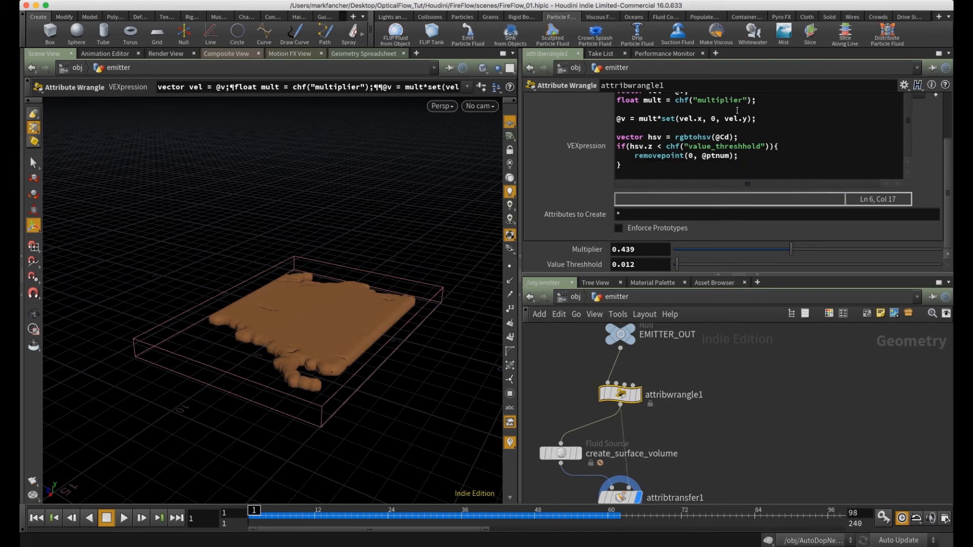
# - Highlight the zero Y component in the @v expression and examine the emitter volume from its side and from above
pyautogui.doubleClick(713, 118)
pyautogui.press('s')
pyautogui.moveTo(345, 339); pyautogui.dragTo(248, 333)
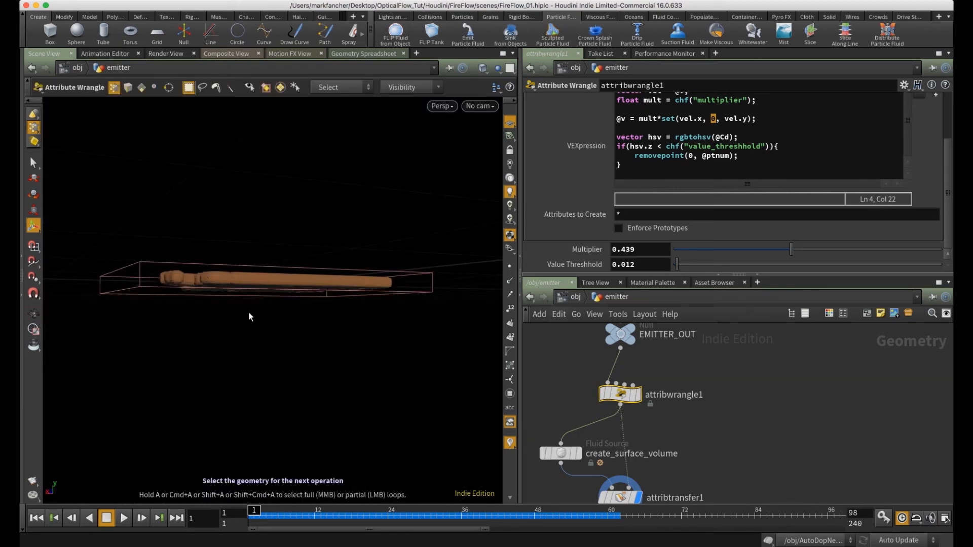
pyautogui.moveTo(308, 297); pyautogui.dragTo(325, 351)
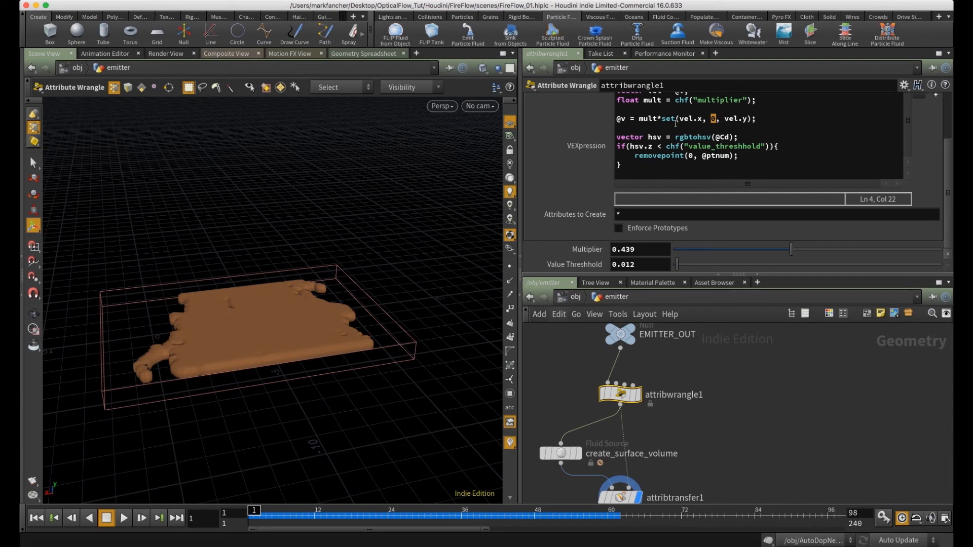
# - Add "float vely = -abs((vel.x + vel.y)/4);" to attribwrangle1's VEXpression and use vely as the Y component of @v
pyautogui.click(767, 103)
pyautogui.press('Return')
pyautogui.press('Return')
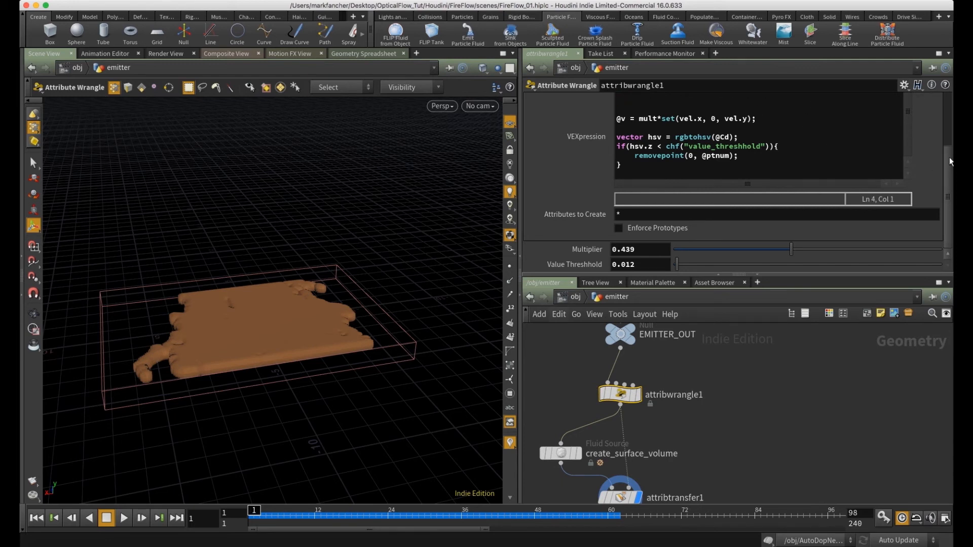
pyautogui.scroll(5, 948, 157)
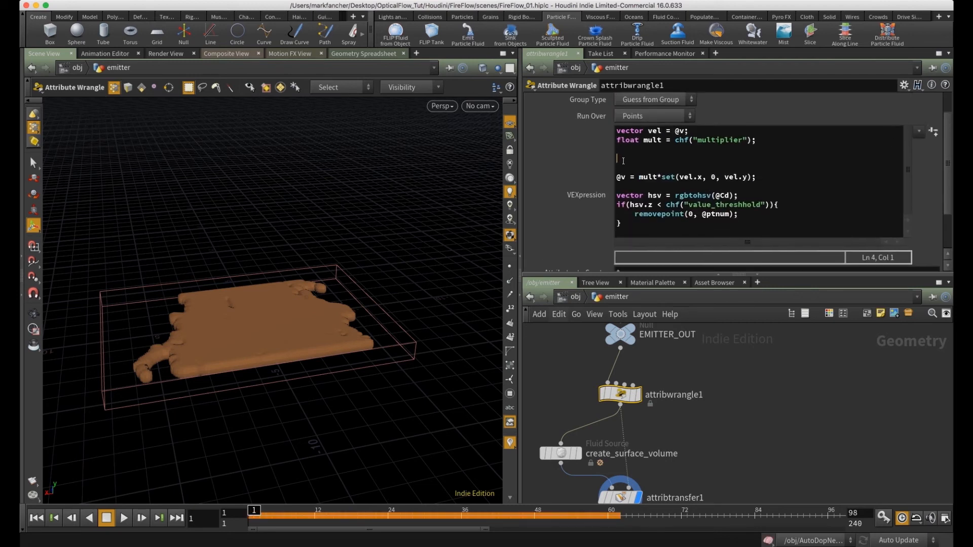
pyautogui.write('float')
pyautogui.write('vel')
pyautogui.write('abs(velx')
pyautogui.press('BackSpace')
pyautogui.press('BackSpace')
pyautogui.press('BackSpace')
pyautogui.press('BackSpace')
pyautogui.write('(vel.x + vel.')
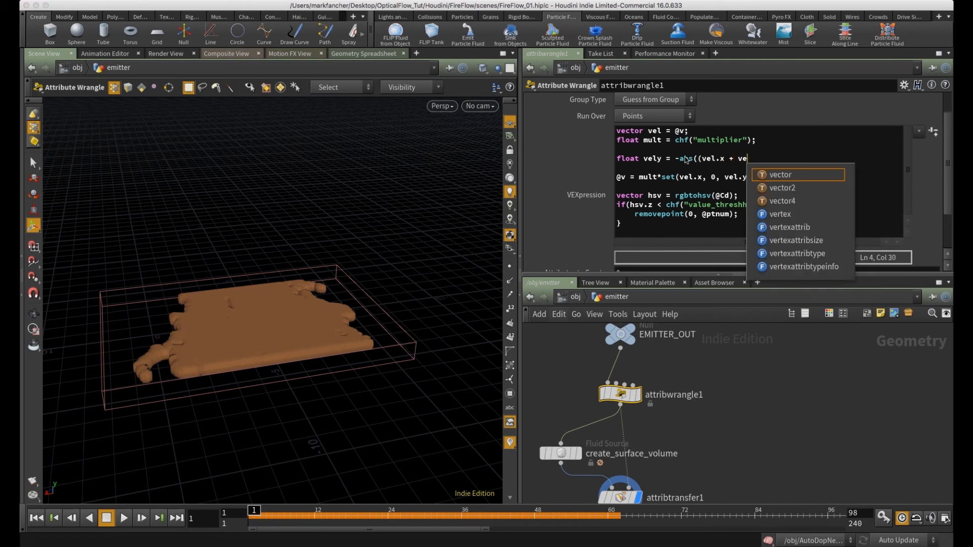
pyautogui.write('y)/')
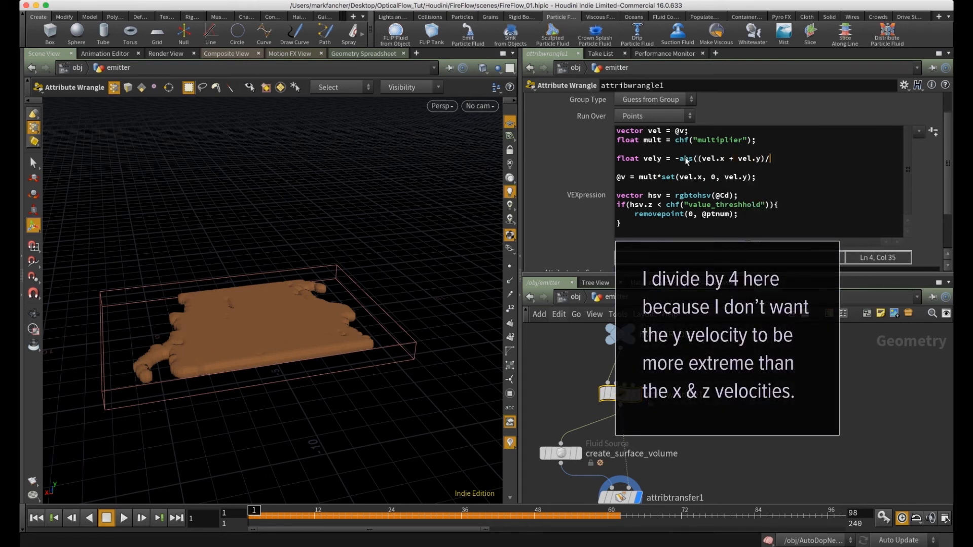
pyautogui.write('4);')
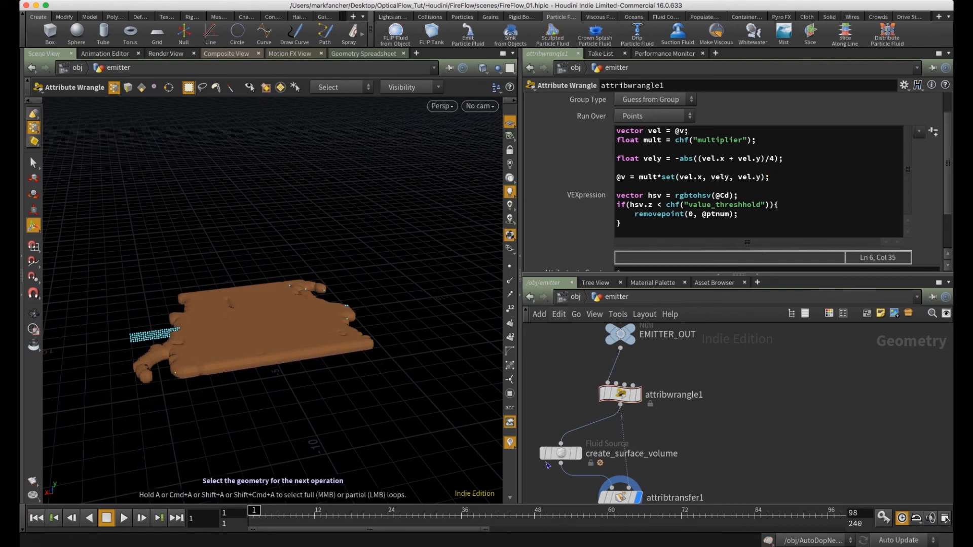
# - Back in AutoDopNetwork, adjust flipsolver1's limit box vertically to a Y size of about 7.22, centred at about -0.15
pyautogui.click(573, 298)
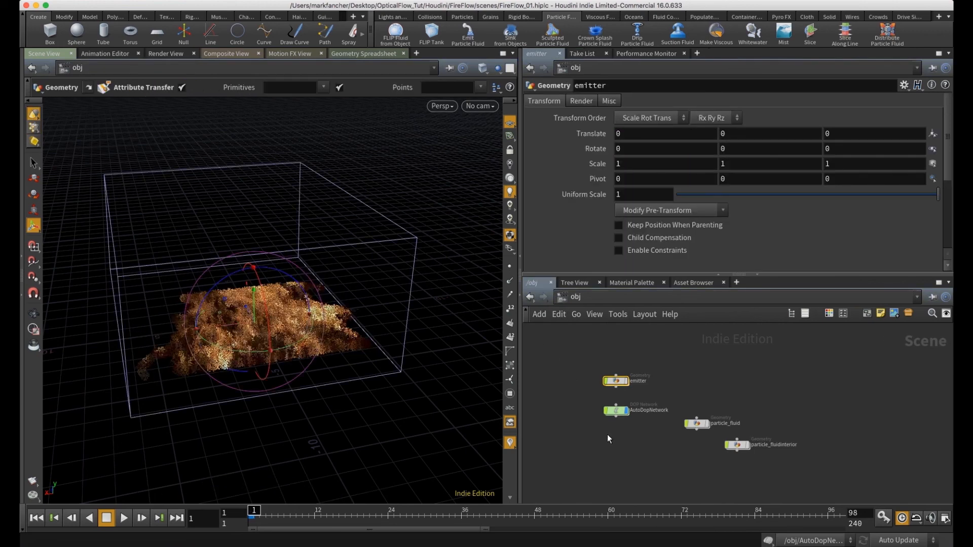
pyautogui.doubleClick(622, 411)
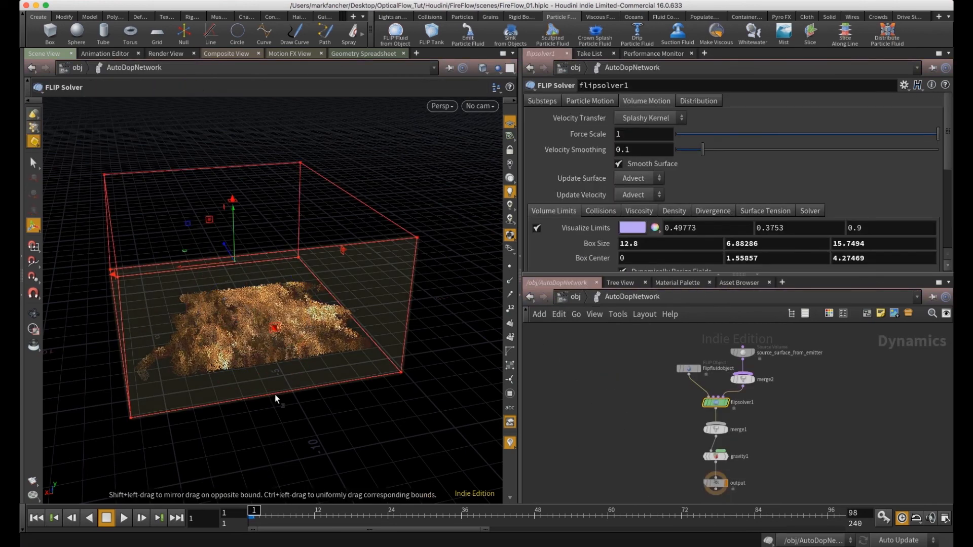
pyautogui.keyDown('alt'); pyautogui.moveTo(303, 375); pyautogui.dragTo(349, 369); pyautogui.keyUp('alt')
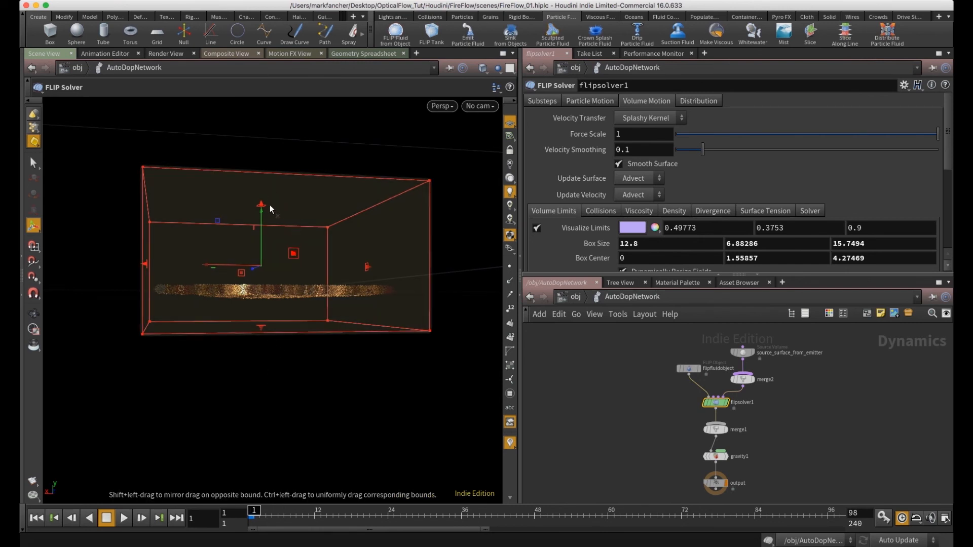
pyautogui.moveTo(259, 246); pyautogui.dragTo(259, 241)
pyautogui.moveTo(261, 329); pyautogui.dragTo(262, 366)
pyautogui.keyDown('alt'); pyautogui.moveTo(361, 250); pyautogui.dragTo(245, 390); pyautogui.keyUp('alt')
pyautogui.keyDown('alt'); pyautogui.moveTo(352, 330); pyautogui.dragTo(305, 347); pyautogui.keyUp('alt')
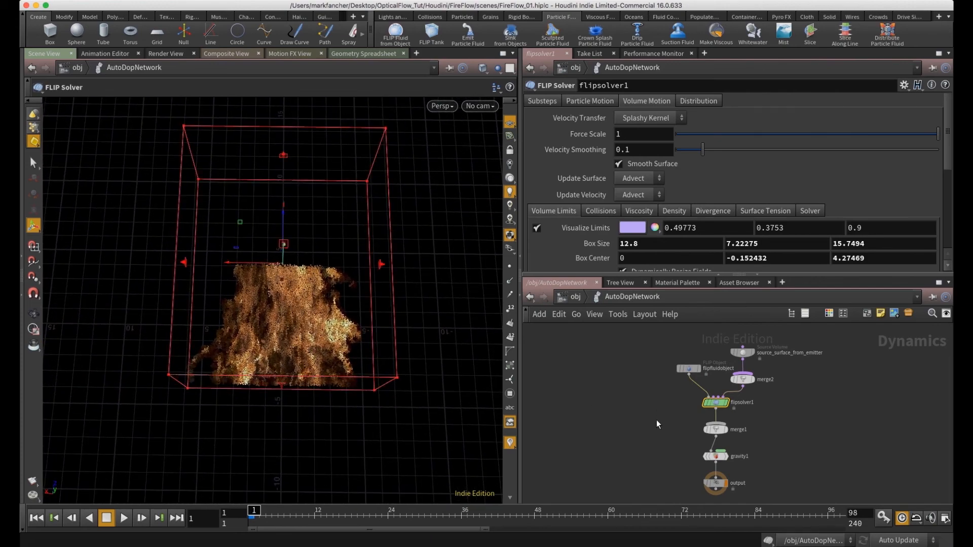
# - Close the -Z boundary on flipfluidobject and play the simulation from frame 1
pyautogui.click(719, 403)
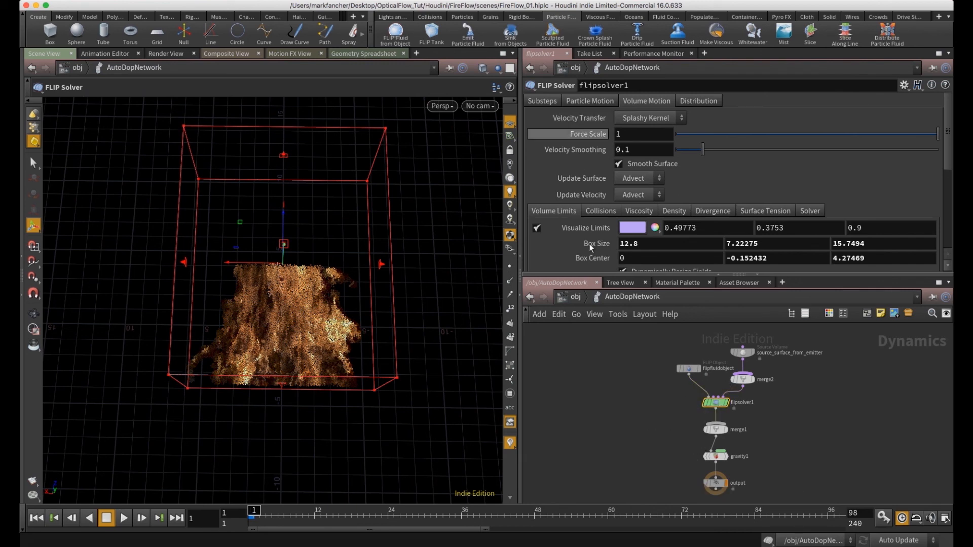
pyautogui.click(689, 370)
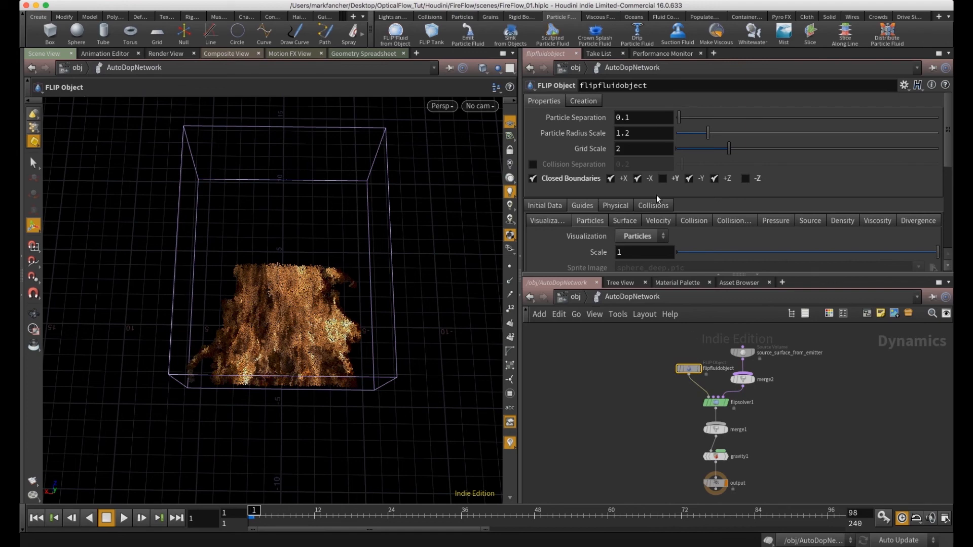
pyautogui.click(745, 178)
pyautogui.scroll(5, 441, 372)
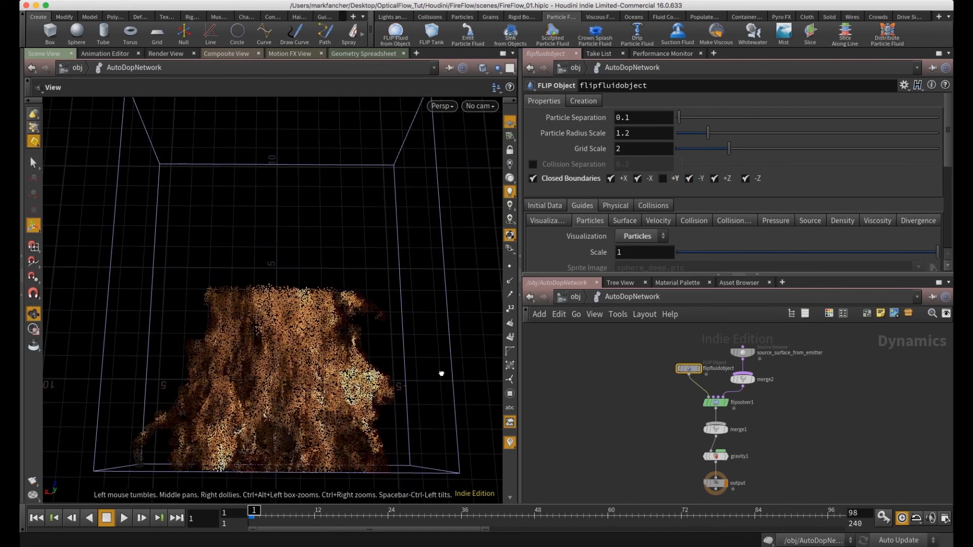
pyautogui.scroll(-1, 446, 375)
pyautogui.click(123, 517)
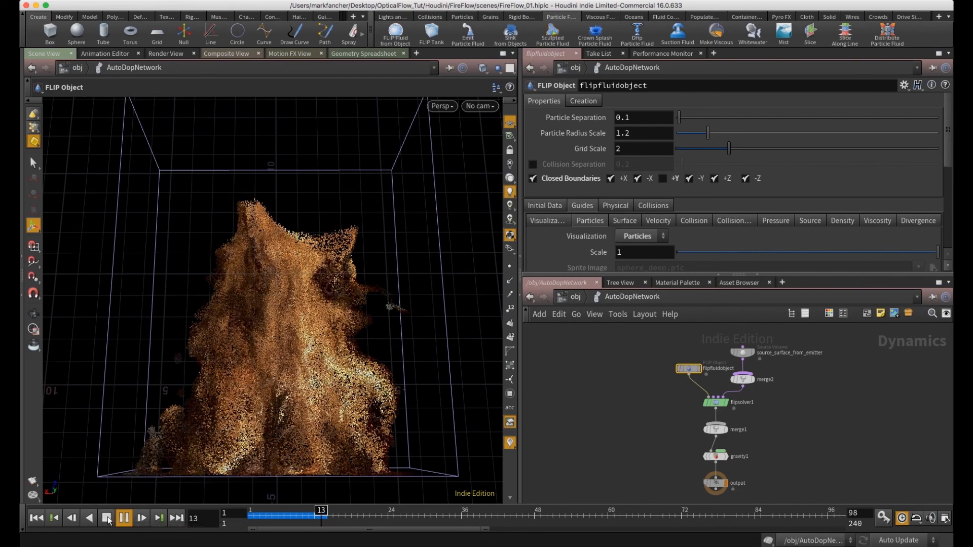
# - Stop the simulation playback and examine the particle flow inside the limit box from the side and the front
pyautogui.press('Escape')
pyautogui.press('Escape')
pyautogui.moveTo(304, 398); pyautogui.dragTo(444, 308)
pyautogui.moveTo(421, 348); pyautogui.dragTo(373, 322)
pyautogui.moveTo(418, 240); pyautogui.dragTo(372, 278)
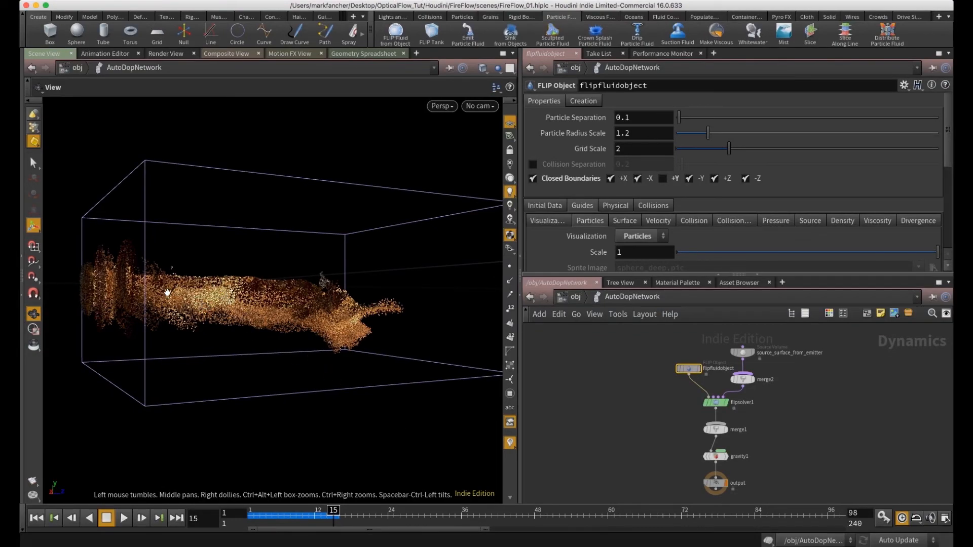
pyautogui.moveTo(219, 268); pyautogui.dragTo(289, 344)
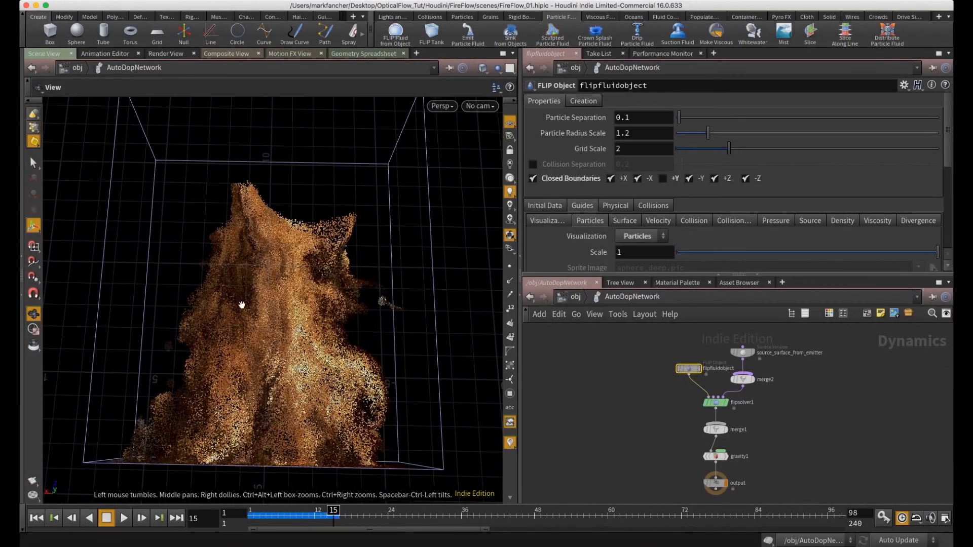
# - Resume playing the simulation through the frame range and review the fluid's motion from several angles
pyautogui.click(124, 518)
pyautogui.keyDown('alt'); pyautogui.moveTo(243, 401); pyautogui.dragTo(368, 371); pyautogui.keyUp('alt')
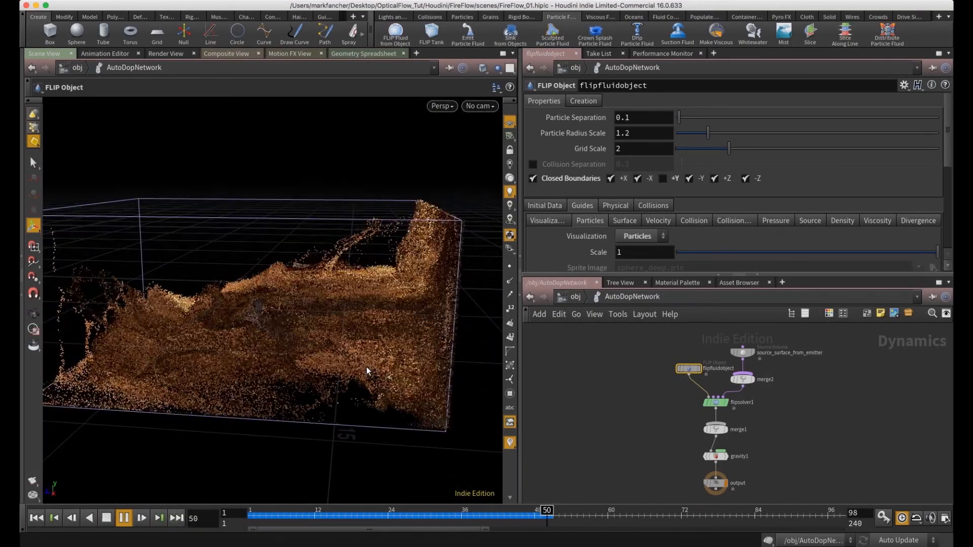
pyautogui.keyDown('alt'); pyautogui.moveTo(389, 274); pyautogui.dragTo(283, 380); pyautogui.keyUp('alt')
pyautogui.click(124, 520)
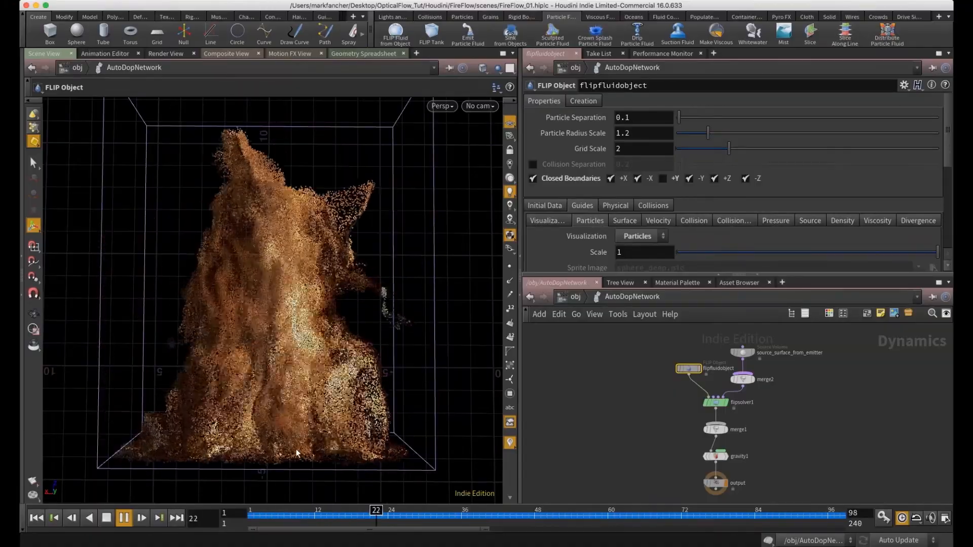
pyautogui.keyDown('alt'); pyautogui.moveTo(277, 369); pyautogui.dragTo(375, 282); pyautogui.keyUp('alt')
pyautogui.moveTo(343, 337); pyautogui.dragTo(250, 275)
pyautogui.press('d')
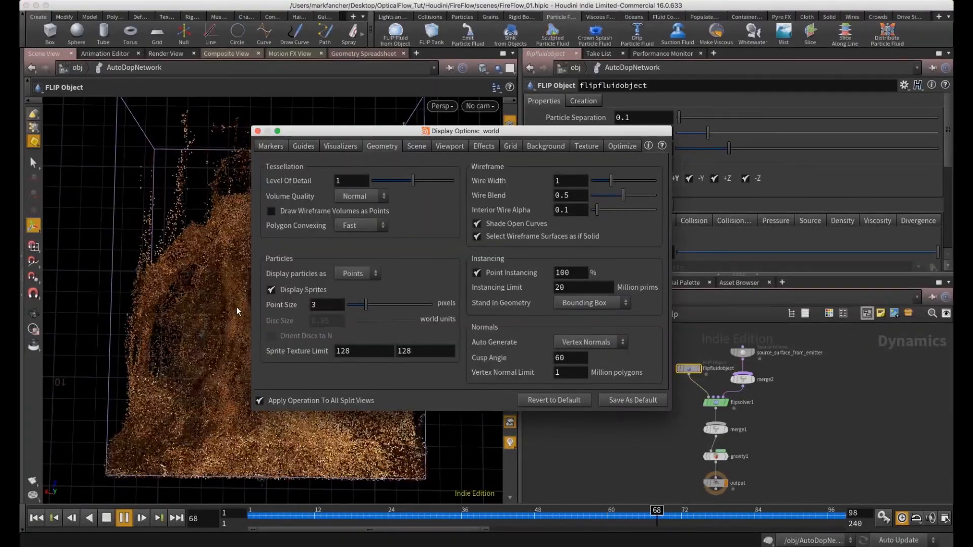
pyautogui.click(539, 145)
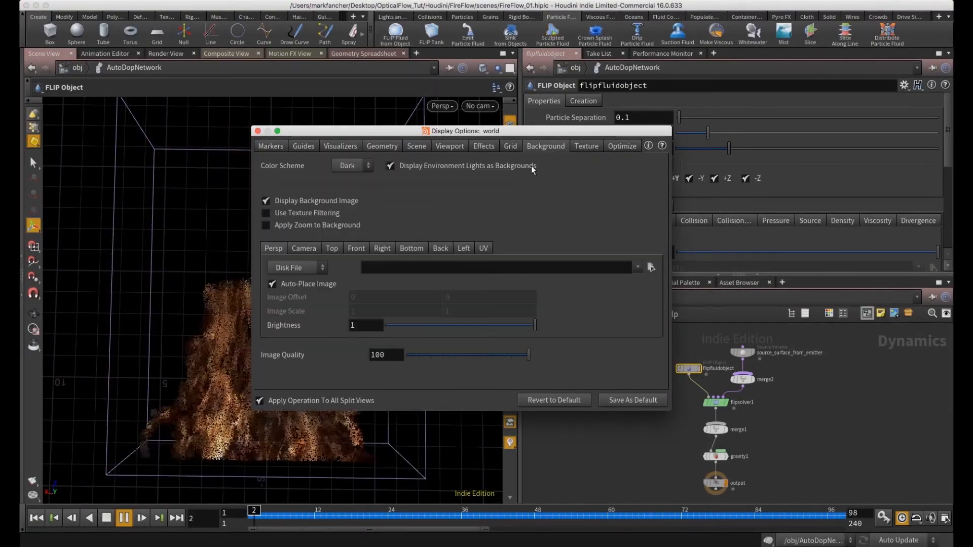
pyautogui.click(258, 131)
# - Set the viewport's particle point size to 1.5 pixels in the geometry display options and close the options
pyautogui.press('d')
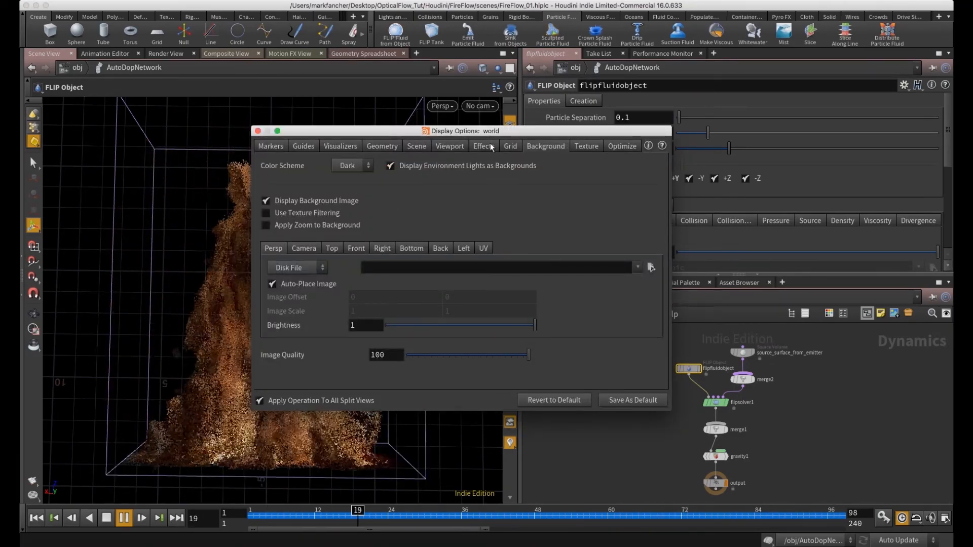
pyautogui.click(383, 147)
pyautogui.write('1.5')
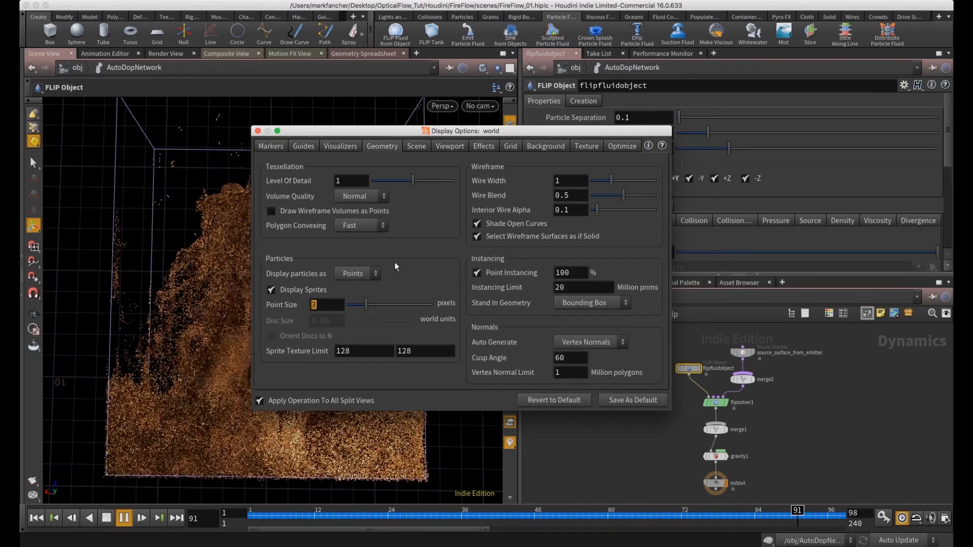
pyautogui.press('Return')
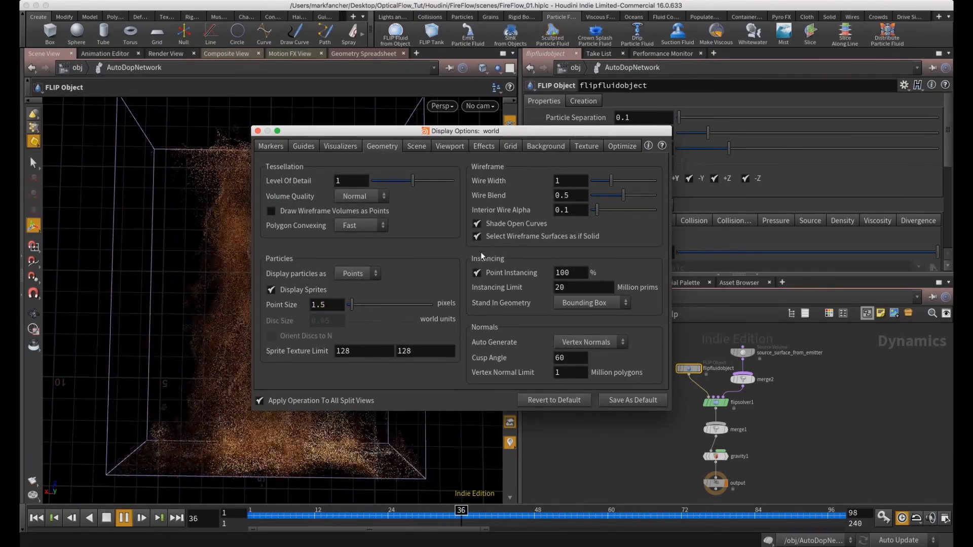
pyautogui.moveTo(306, 132); pyautogui.dragTo(611, 102)
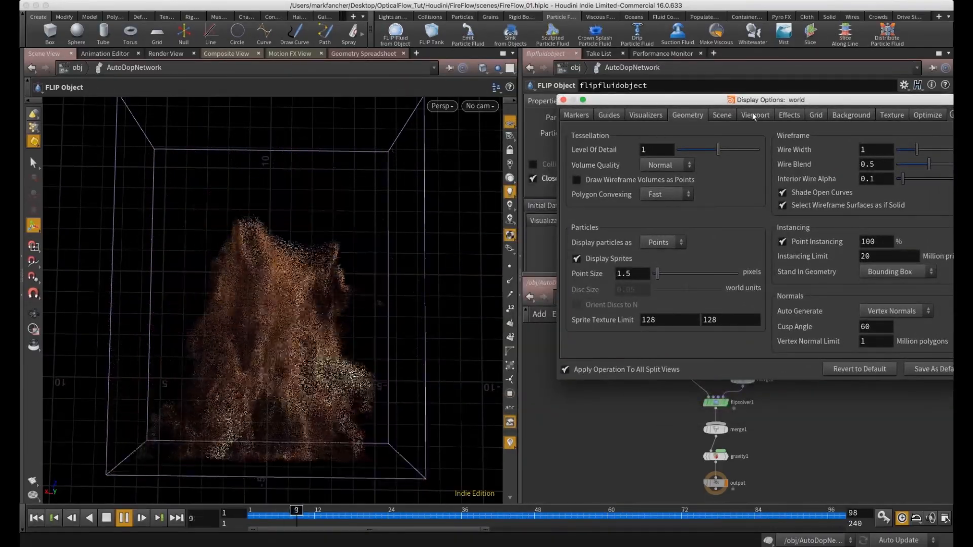
pyautogui.moveTo(562, 103); pyautogui.dragTo(505, 105)
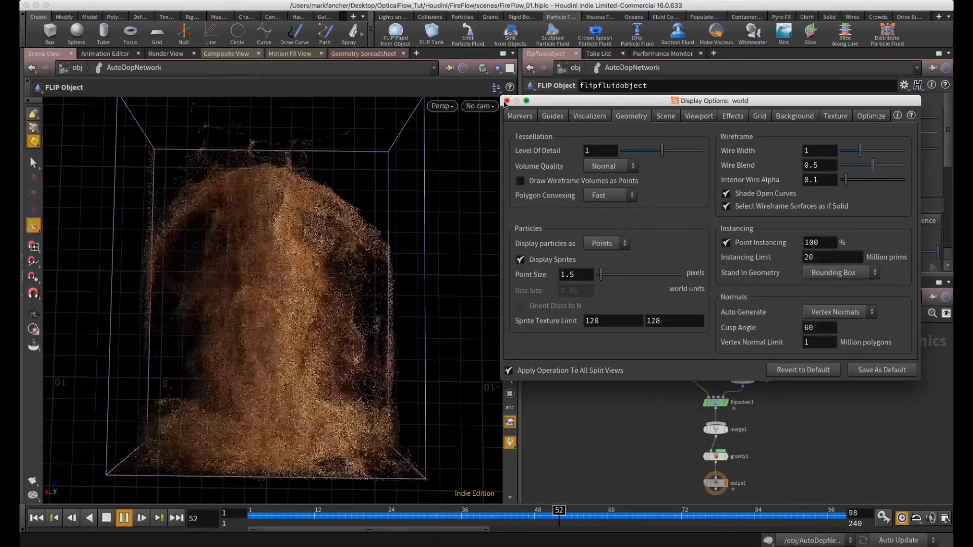
pyautogui.click(507, 101)
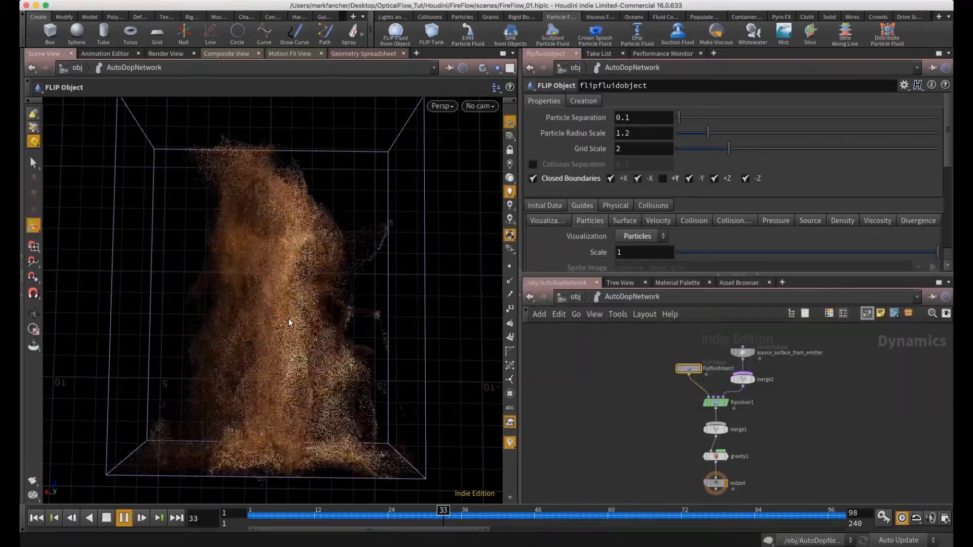
# - Review the playing simulation with the finer points from behind and the front, and stop playback
pyautogui.press('Escape')
pyautogui.moveTo(395, 279); pyautogui.dragTo(330, 304)
pyautogui.keyDown('alt'); pyautogui.moveTo(452, 275); pyautogui.dragTo(459, 299); pyautogui.keyUp('alt')
pyautogui.moveTo(337, 360); pyautogui.dragTo(338, 245)
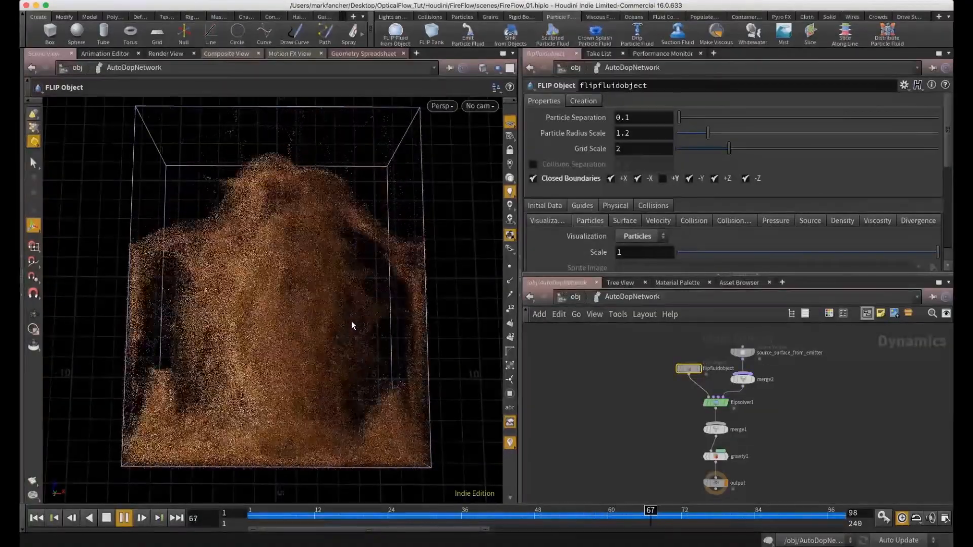
pyautogui.moveTo(221, 324); pyautogui.dragTo(248, 368)
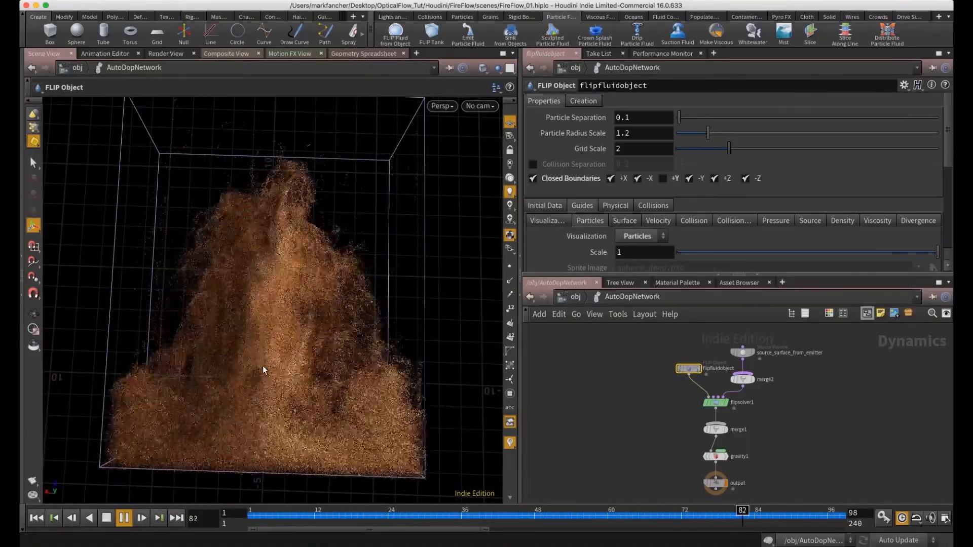
pyautogui.moveTo(374, 364); pyautogui.dragTo(352, 372)
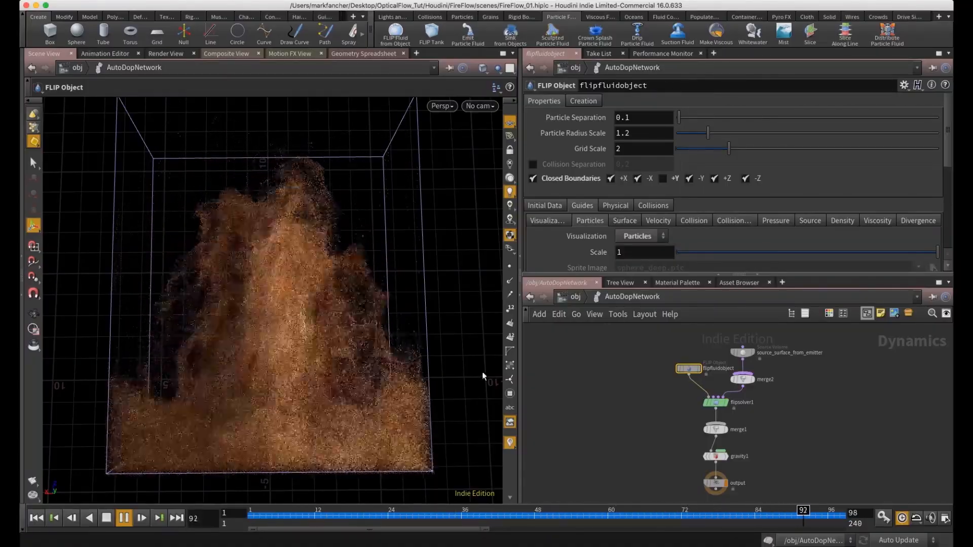
pyautogui.click(106, 517)
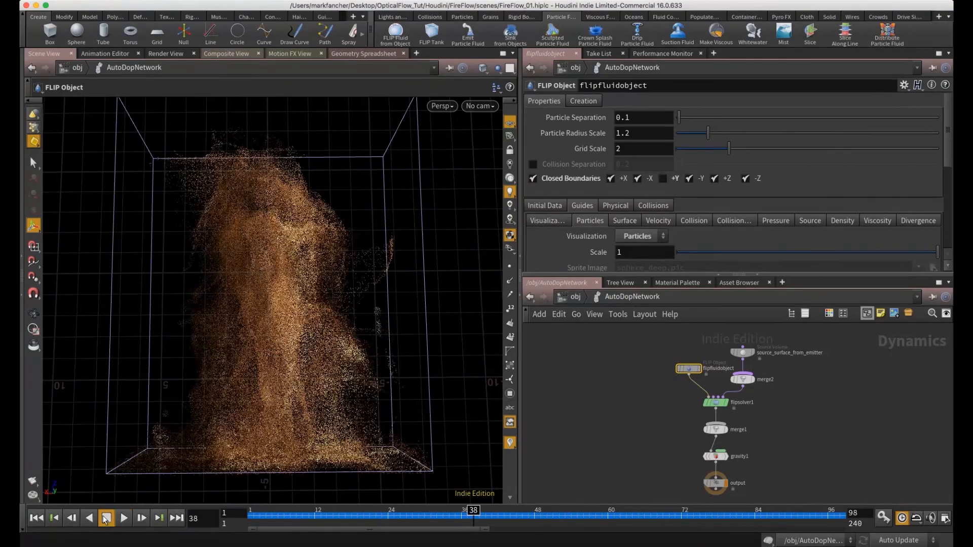